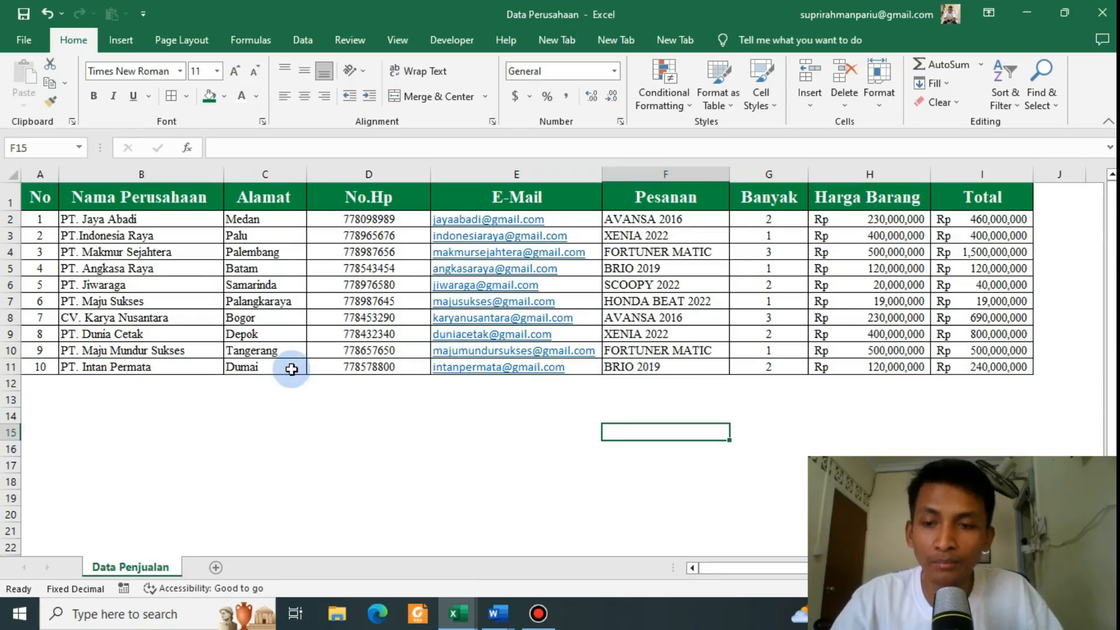
# Step: Switch from the Data Perusahaan Excel workbook to the finished INVOICE document in Word
pyautogui.hotkey('alt', 'Tab')
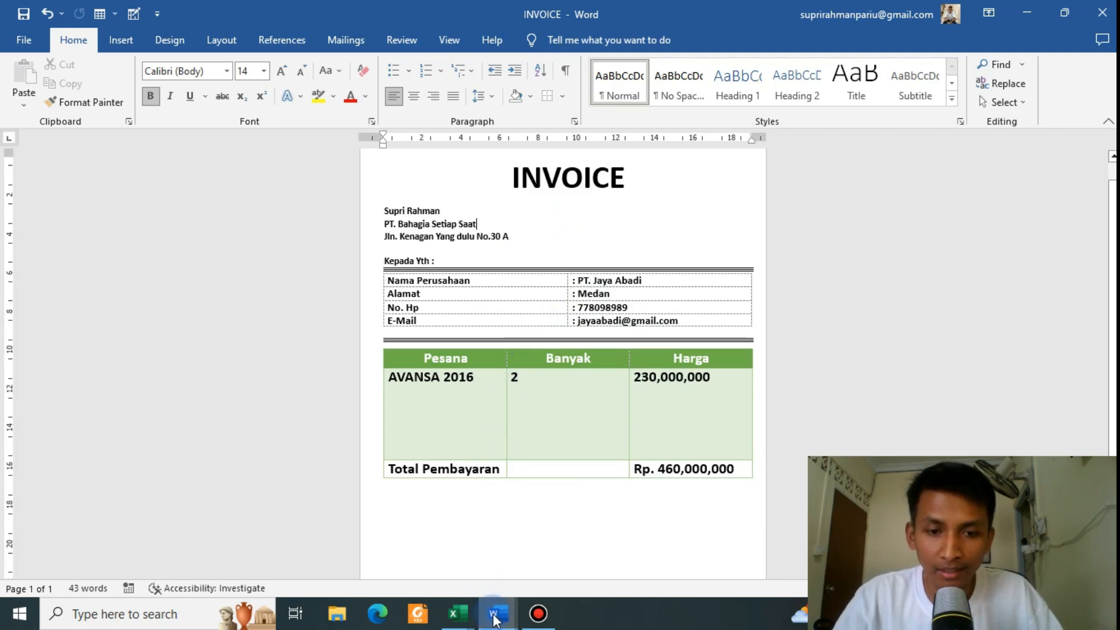
# Step: In the blank Document2, type the INVOICE heading and the sender's name on the next line
pyautogui.moveTo(501, 610)
pyautogui.click(512, 578)
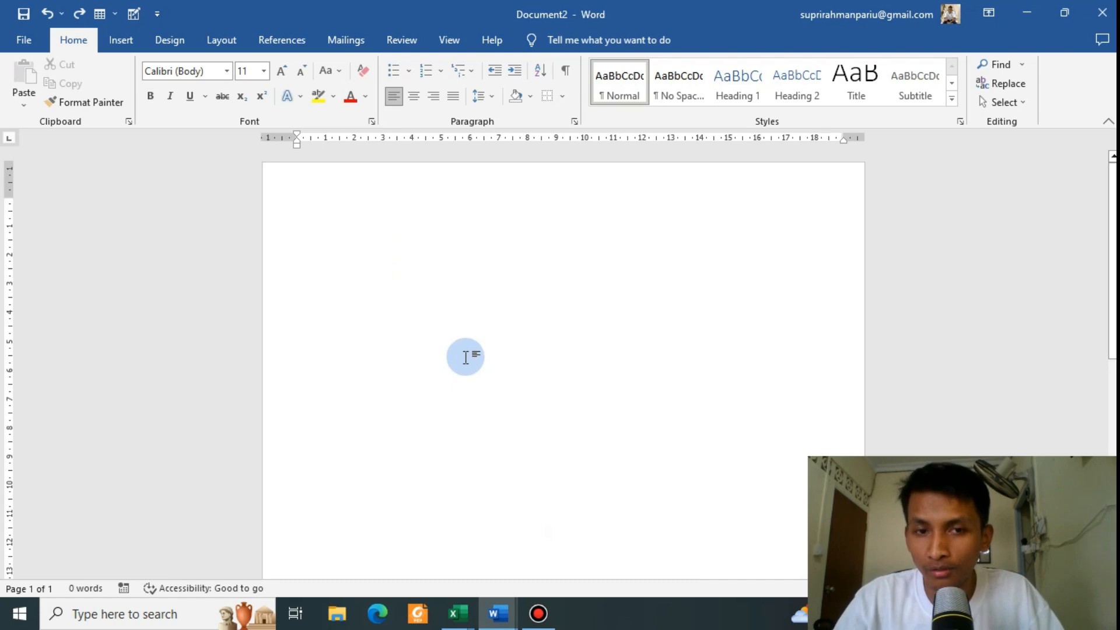
pyautogui.hotkey('alt', 'Tab')
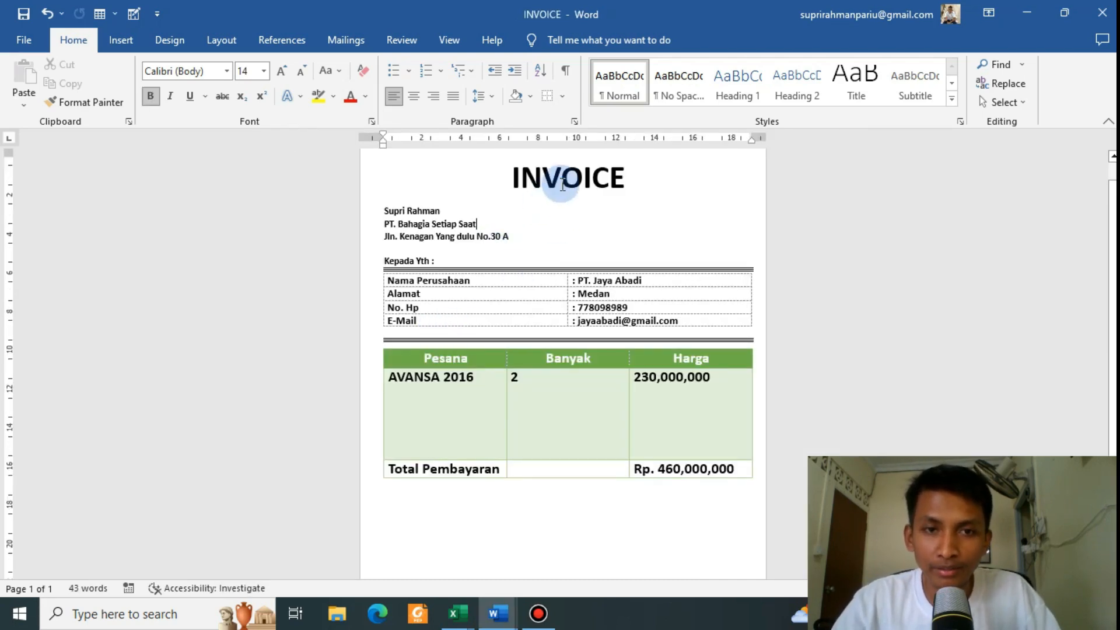
pyautogui.hotkey('alt', 'Tab')
pyautogui.write('IN')
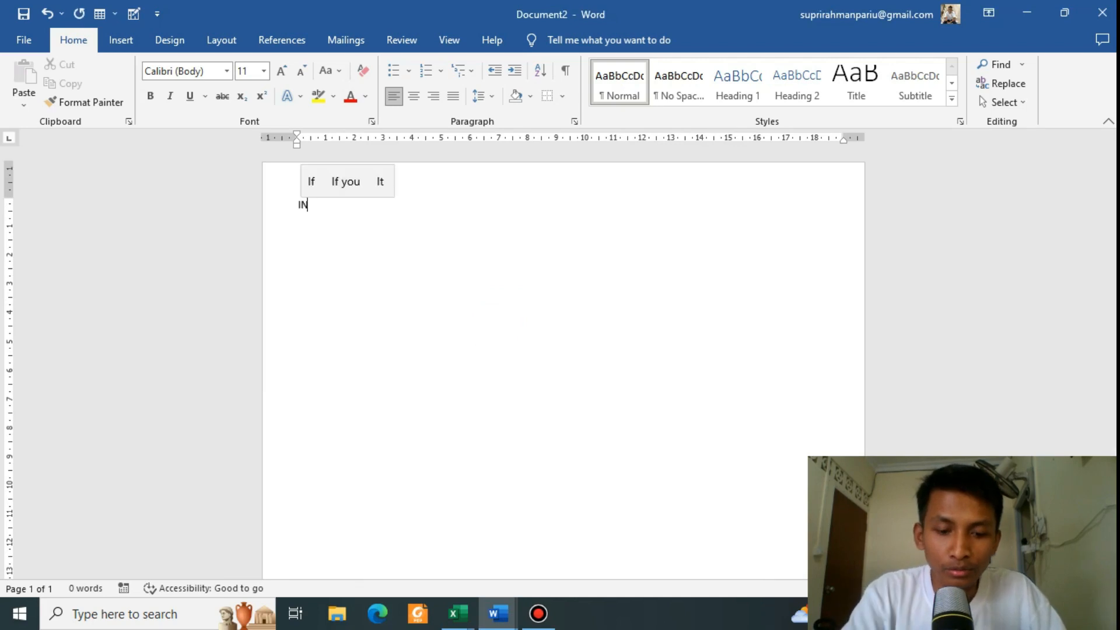
pyautogui.write('VOIC')
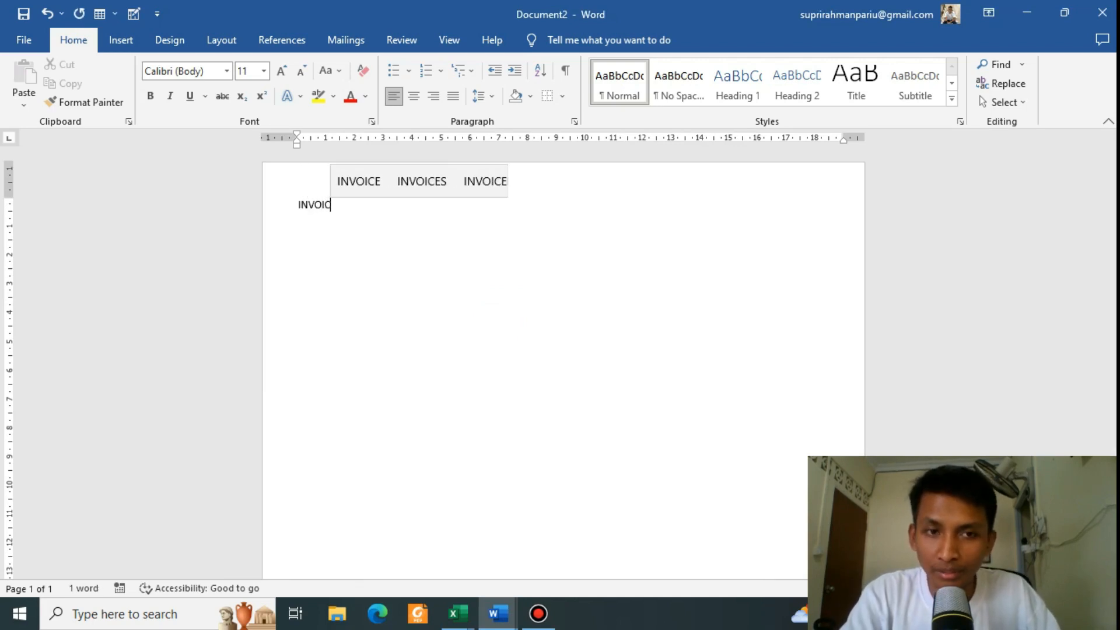
pyautogui.write('E')
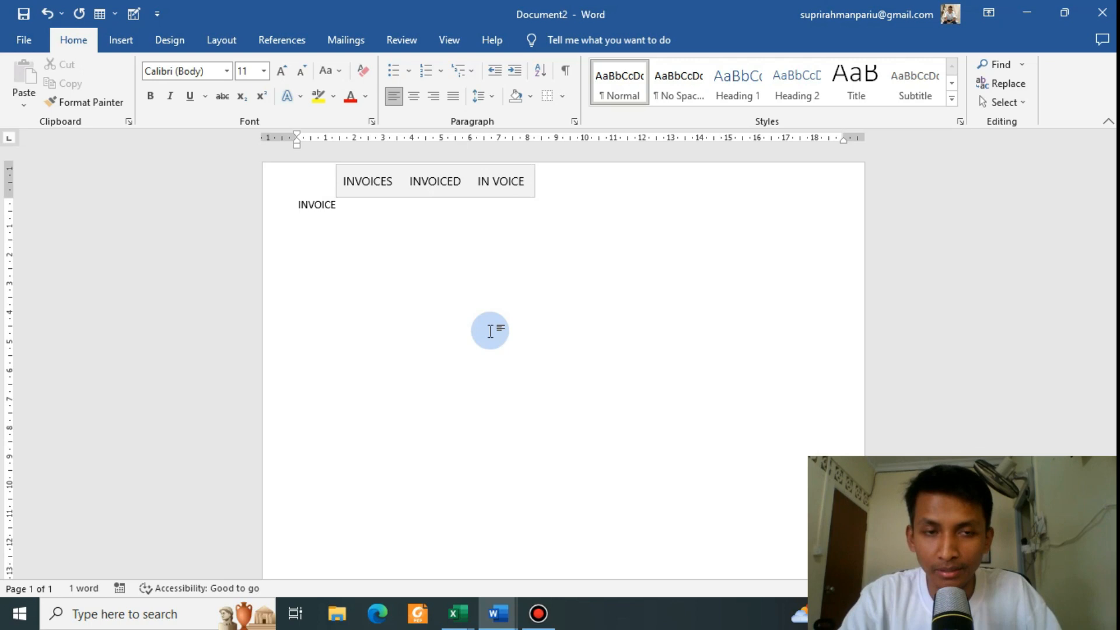
pyautogui.press('Return')
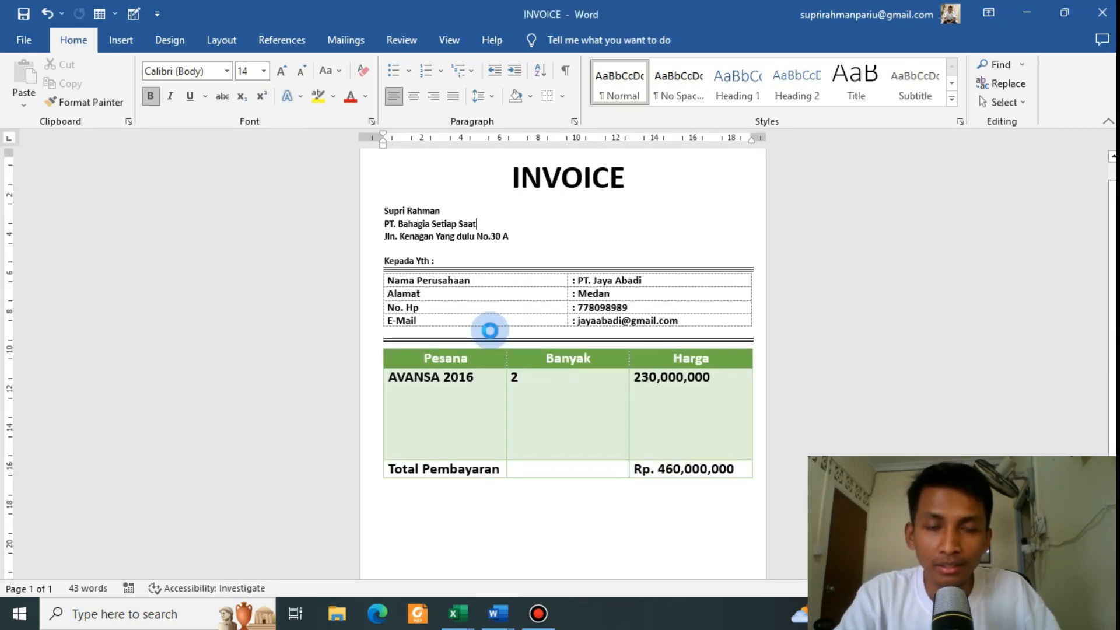
pyautogui.click(490, 331)
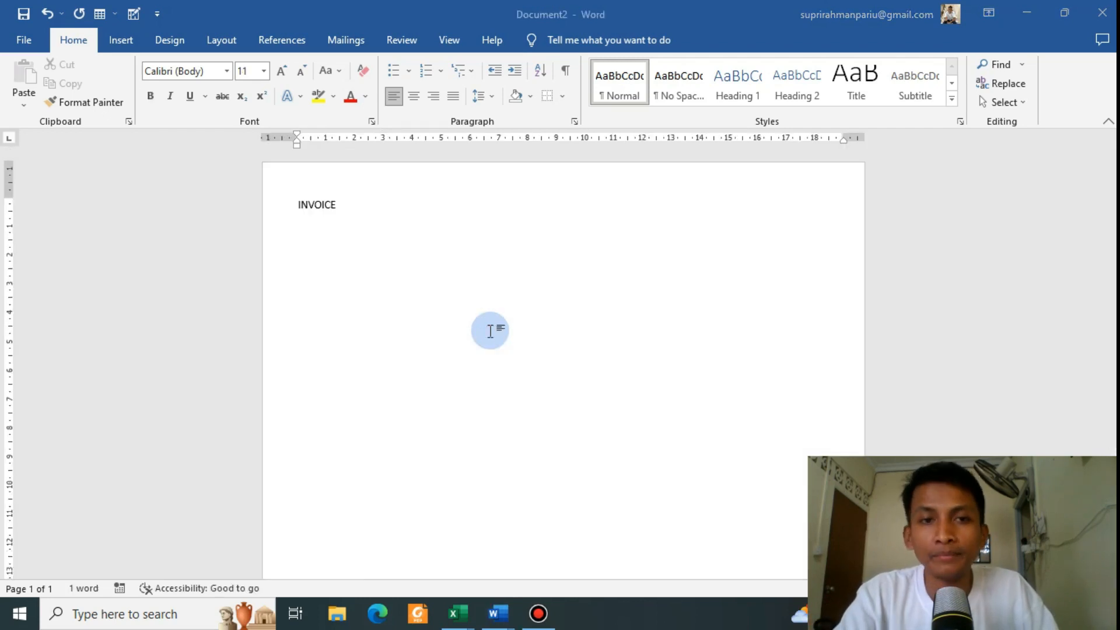
pyautogui.press('Return')
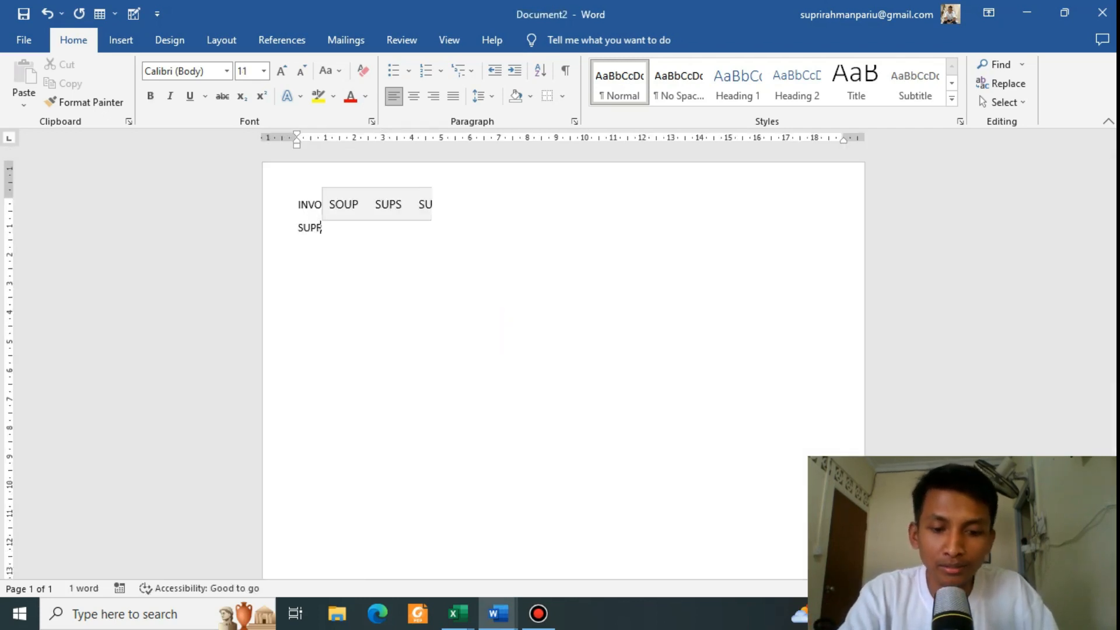
# Step: Add the PT. BAHAGIA SETIAP SAAT company line and the sender's street address below it
pyautogui.press('Return')
pyautogui.write('PT>')
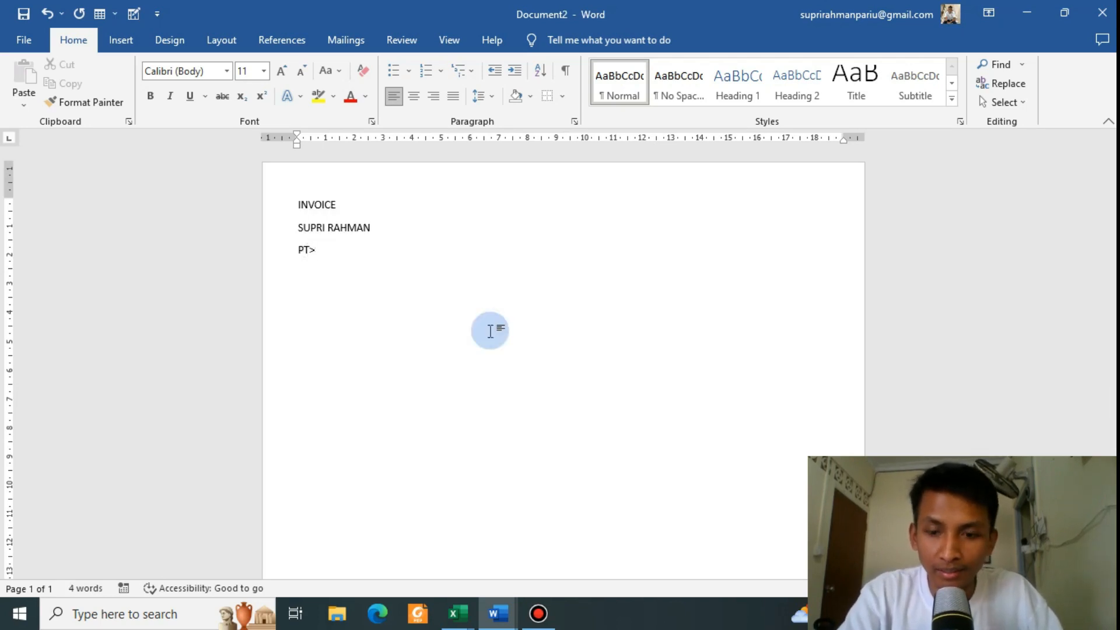
pyautogui.press('BackSpace')
pyautogui.write('.')
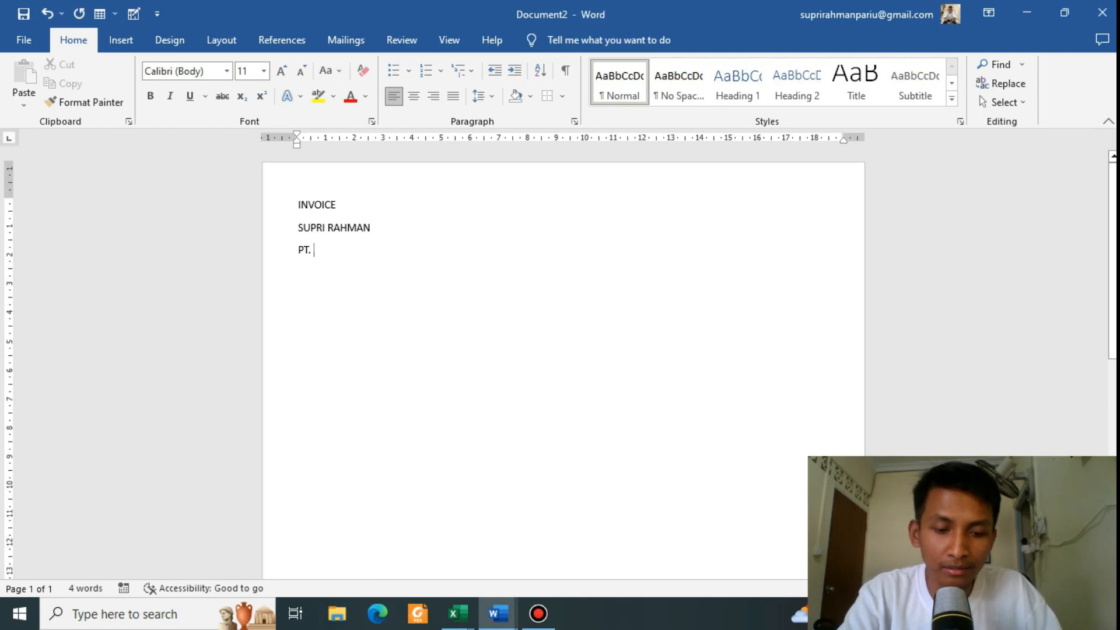
pyautogui.write('BAHAGIA')
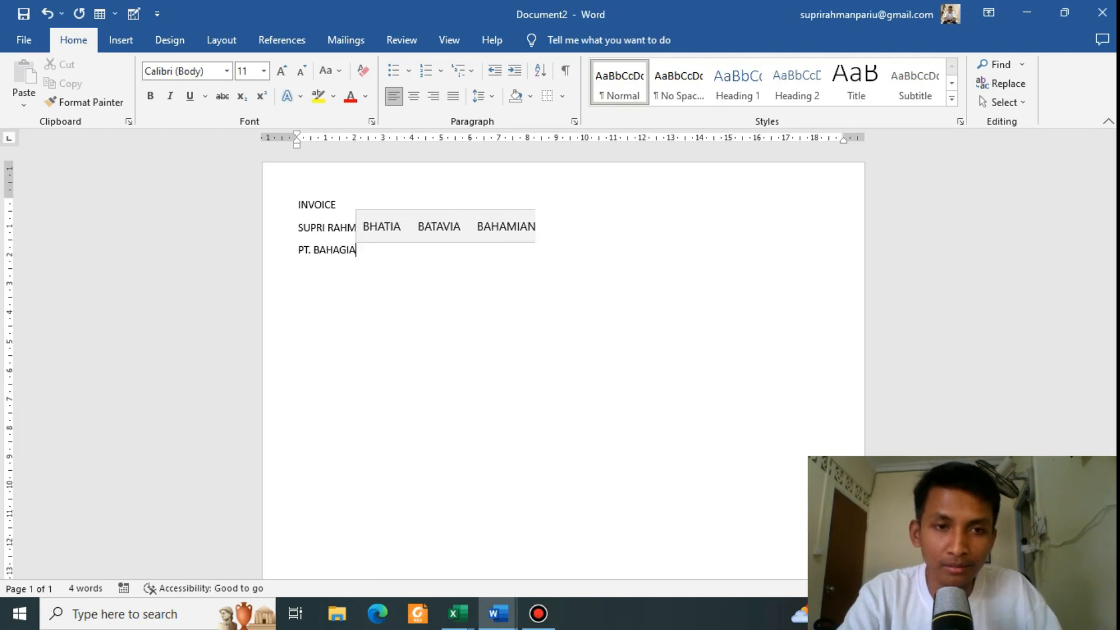
pyautogui.write(' SETIAP SAAT')
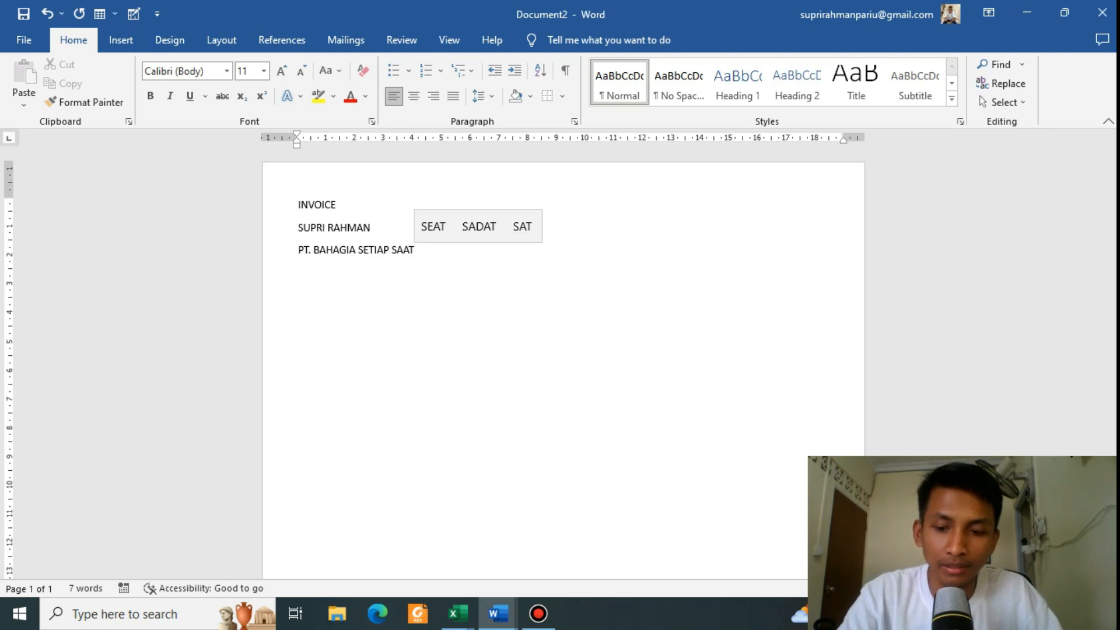
pyautogui.press('Return')
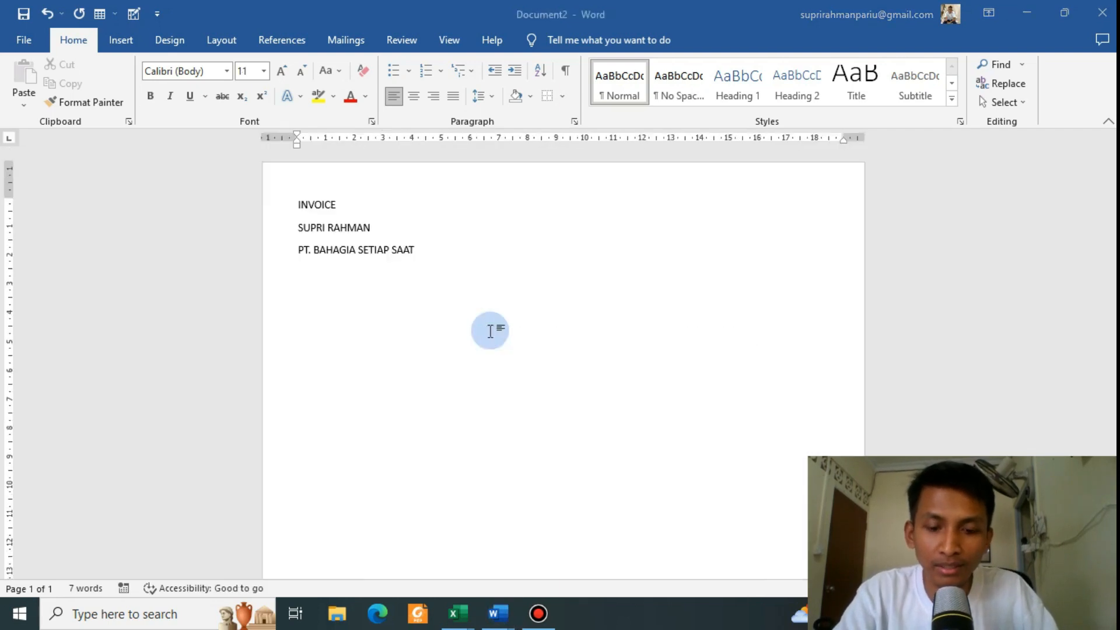
pyautogui.write('B')
pyautogui.hotkey('alt', 'Tab')
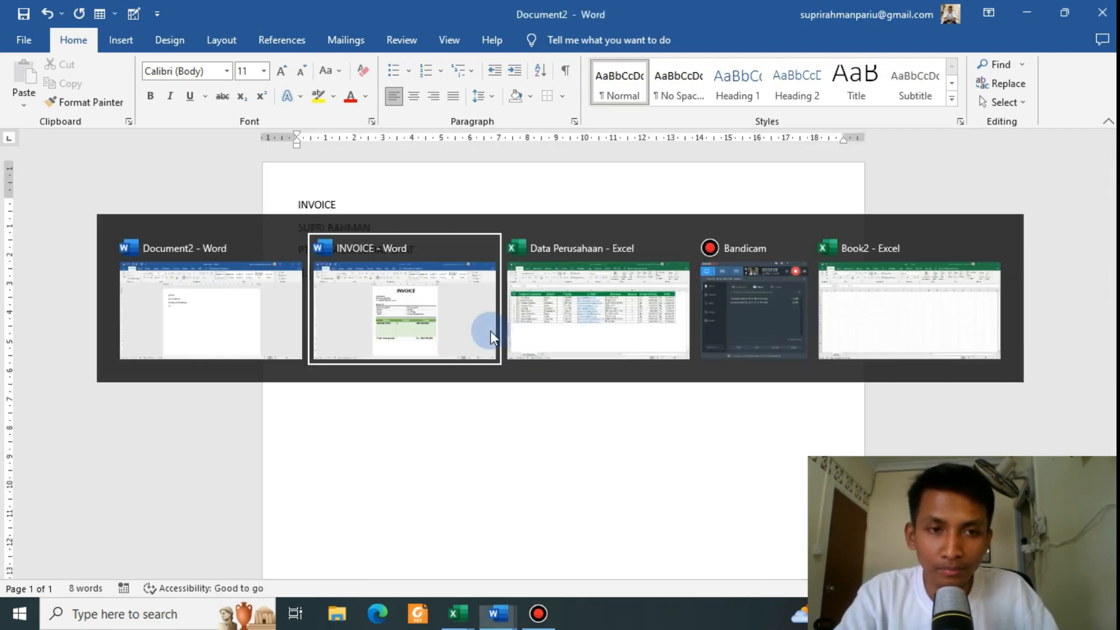
pyautogui.click(491, 337)
pyautogui.hotkey('alt', 'Tab')
pyautogui.press('BackSpace')
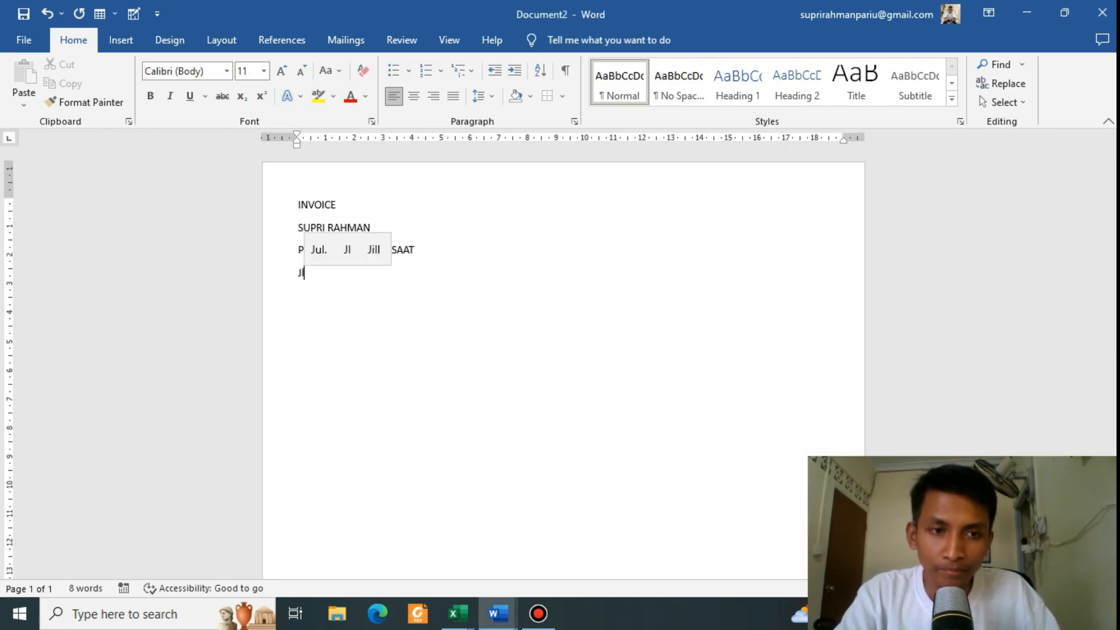
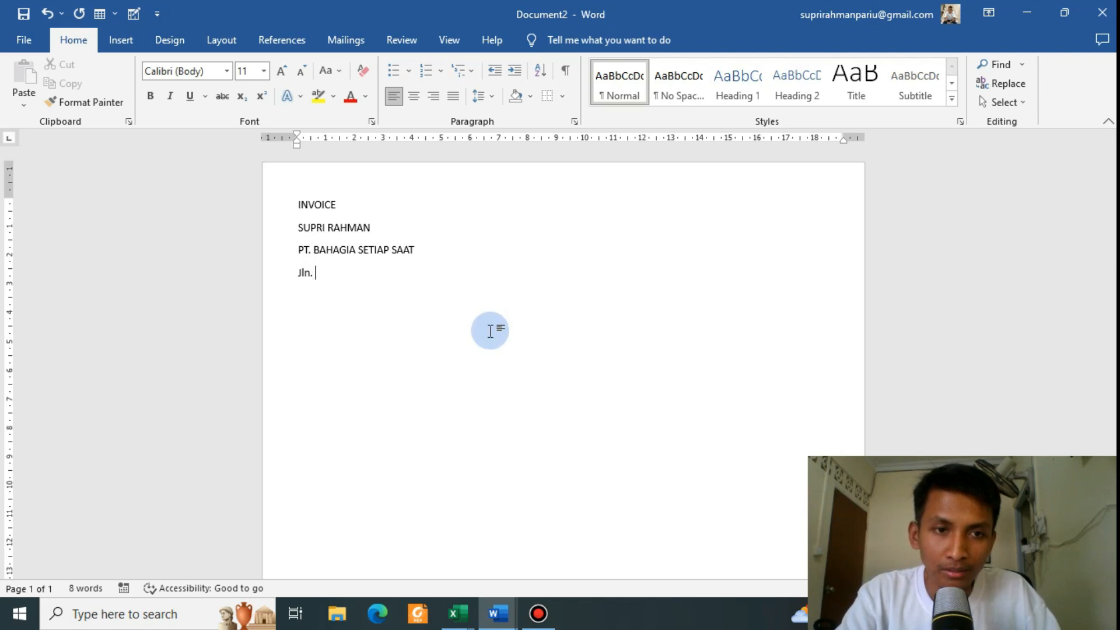
pyautogui.hotkey('alt', 'Tab')
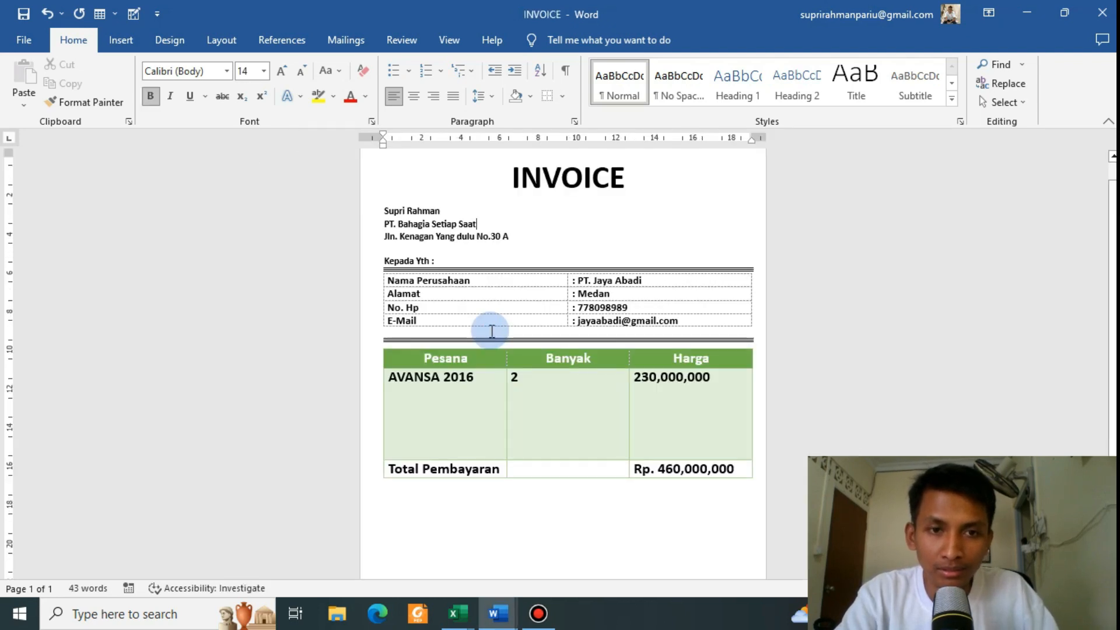
pyautogui.hotkey('alt', 'Tab')
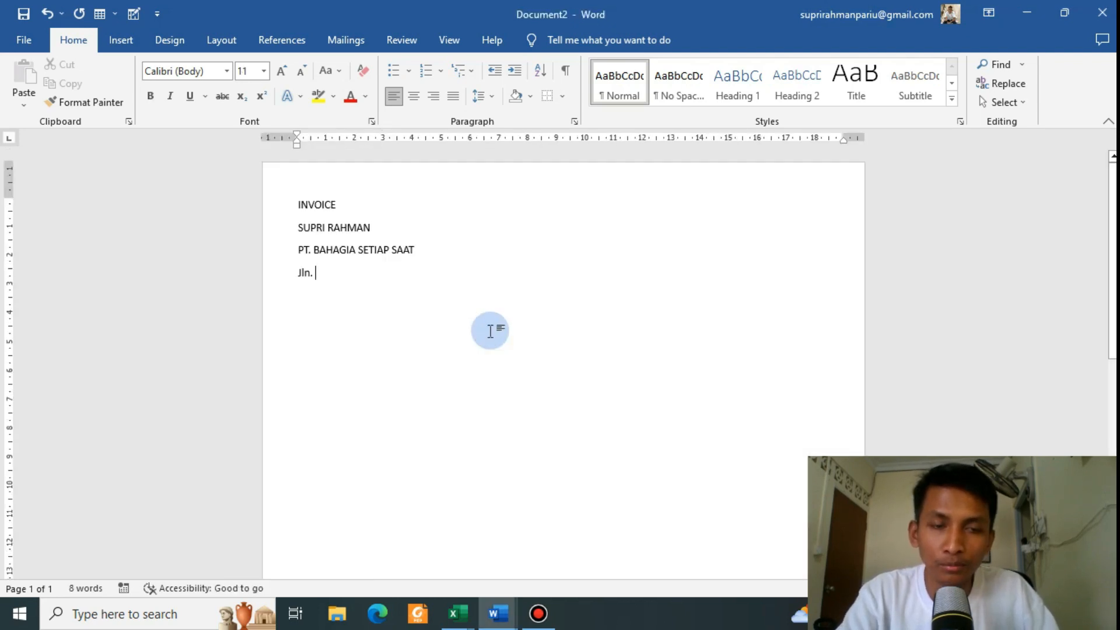
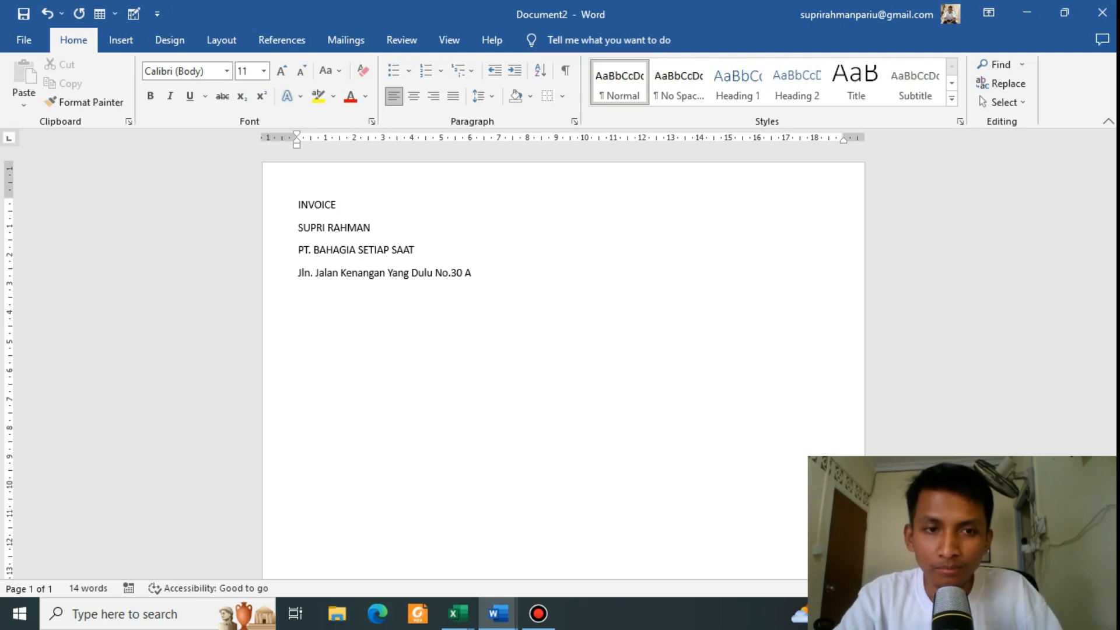
pyautogui.click(490, 329)
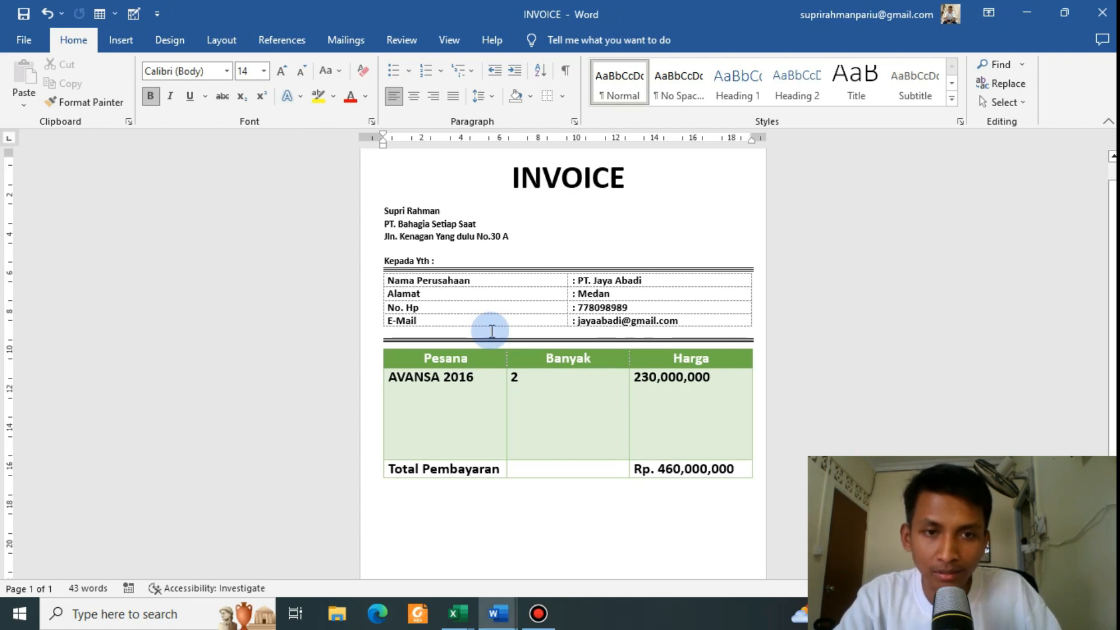
# Step: Add a 'Kepada Yth :' line below the address, followed by an empty line
pyautogui.click(403, 251)
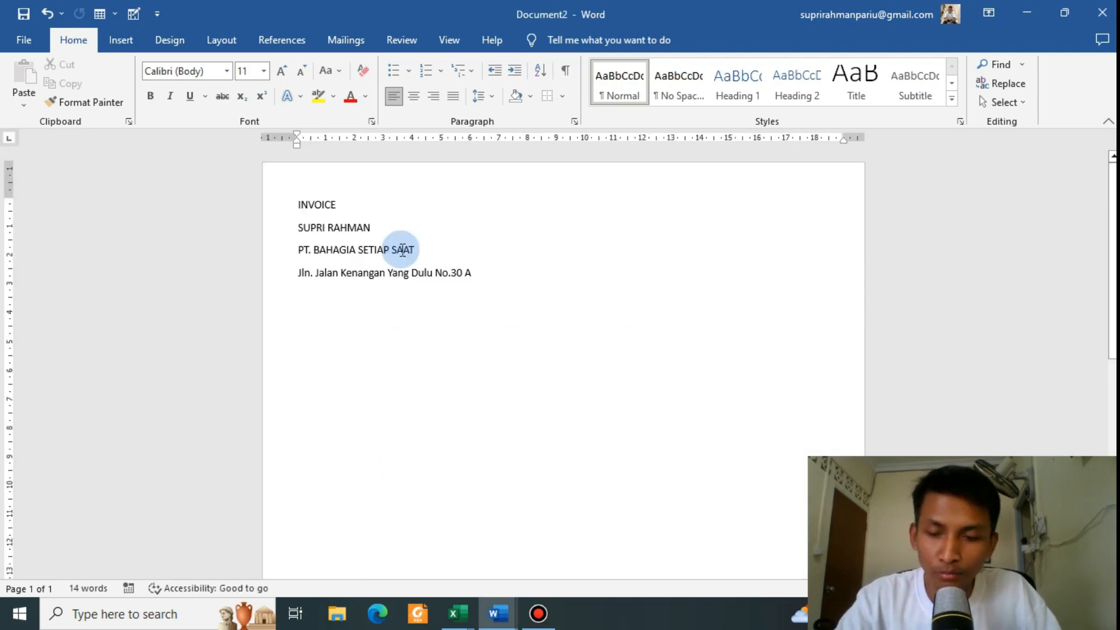
pyautogui.press('Return')
pyautogui.press('alt')
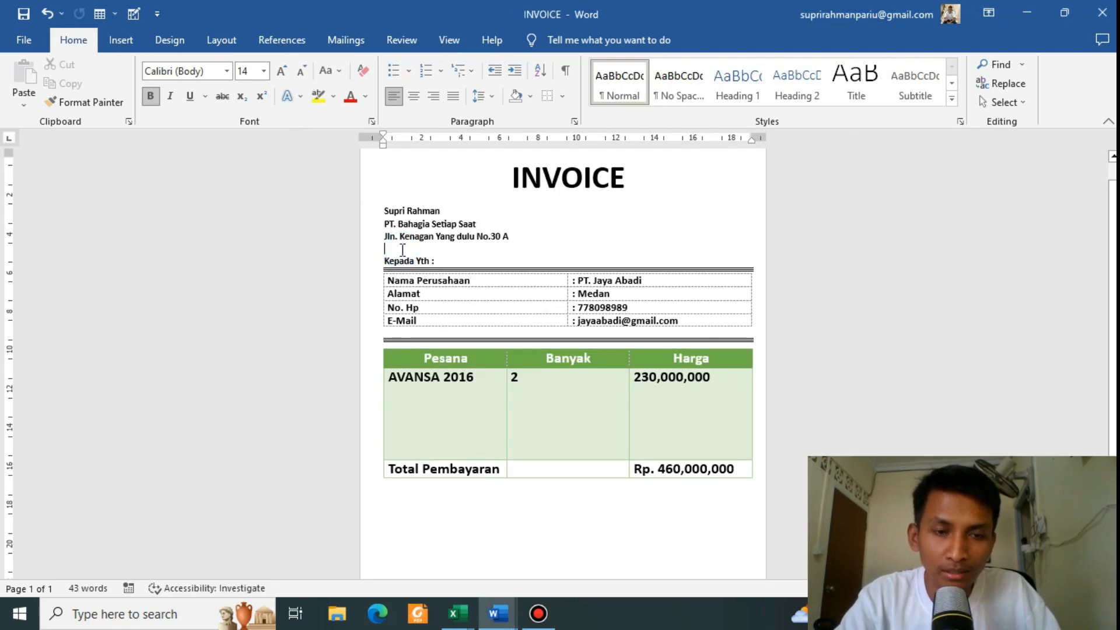
pyautogui.write('Kepada ')
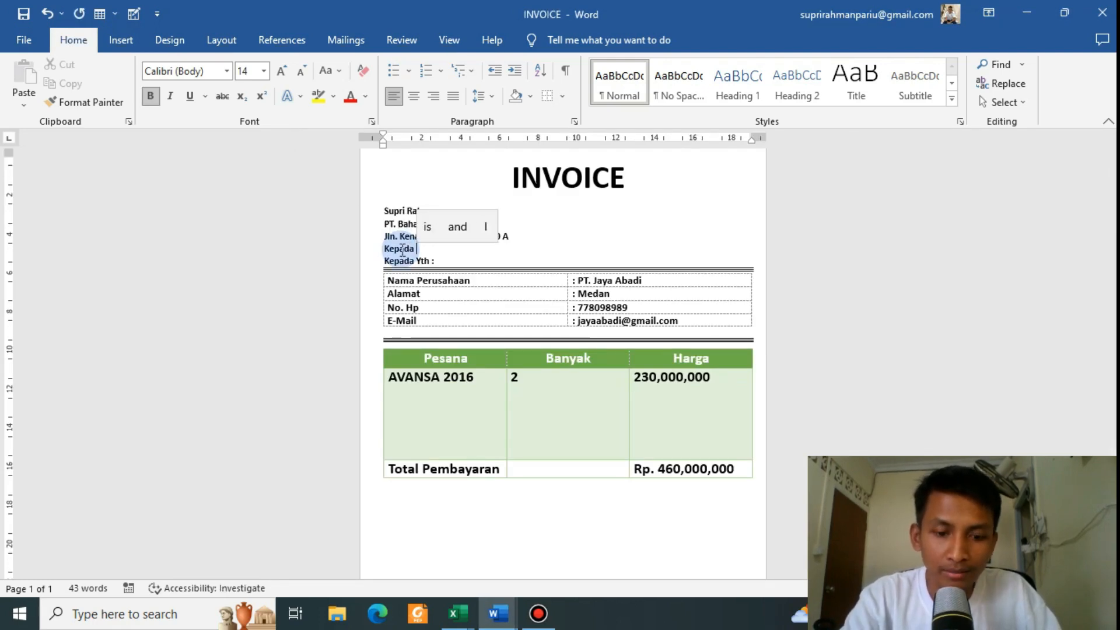
pyautogui.write('Yth')
pyautogui.click(401, 250)
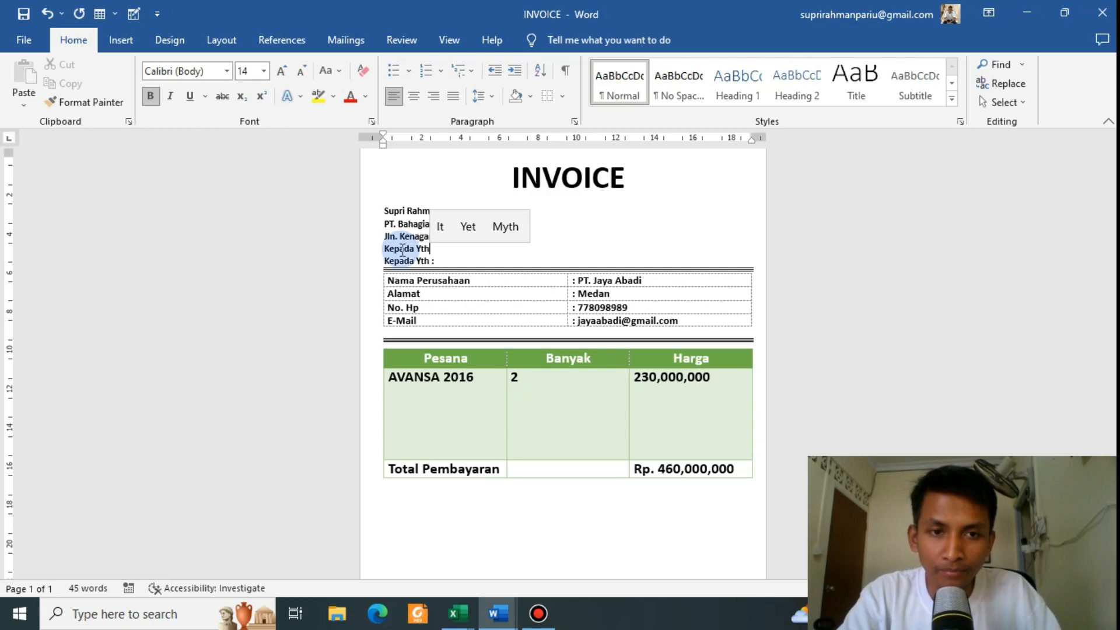
pyautogui.press('alt')
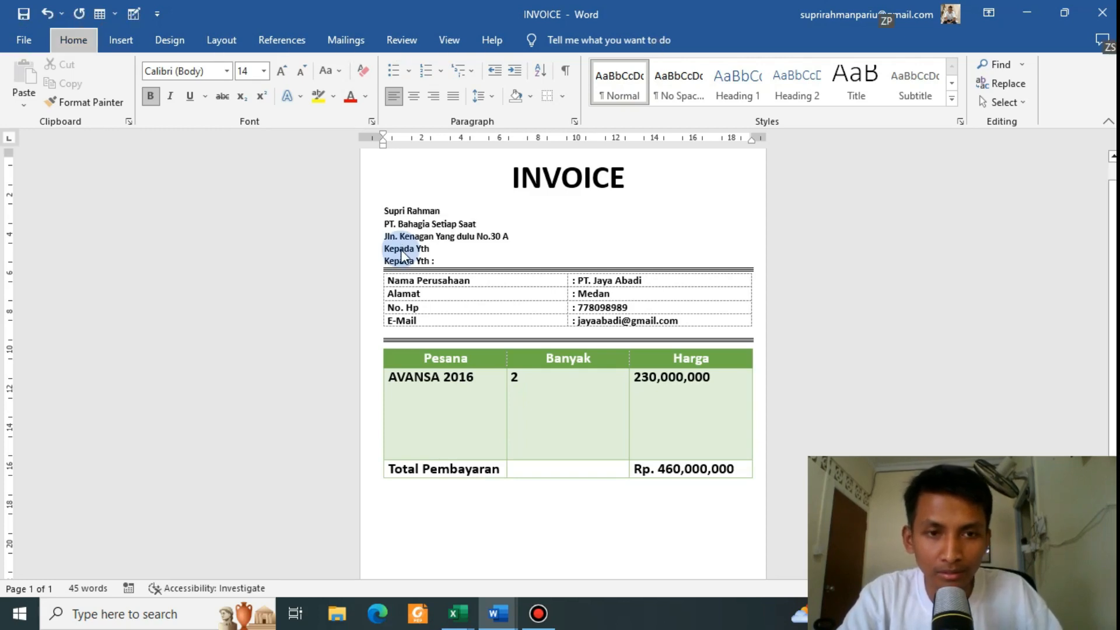
pyautogui.click(478, 248)
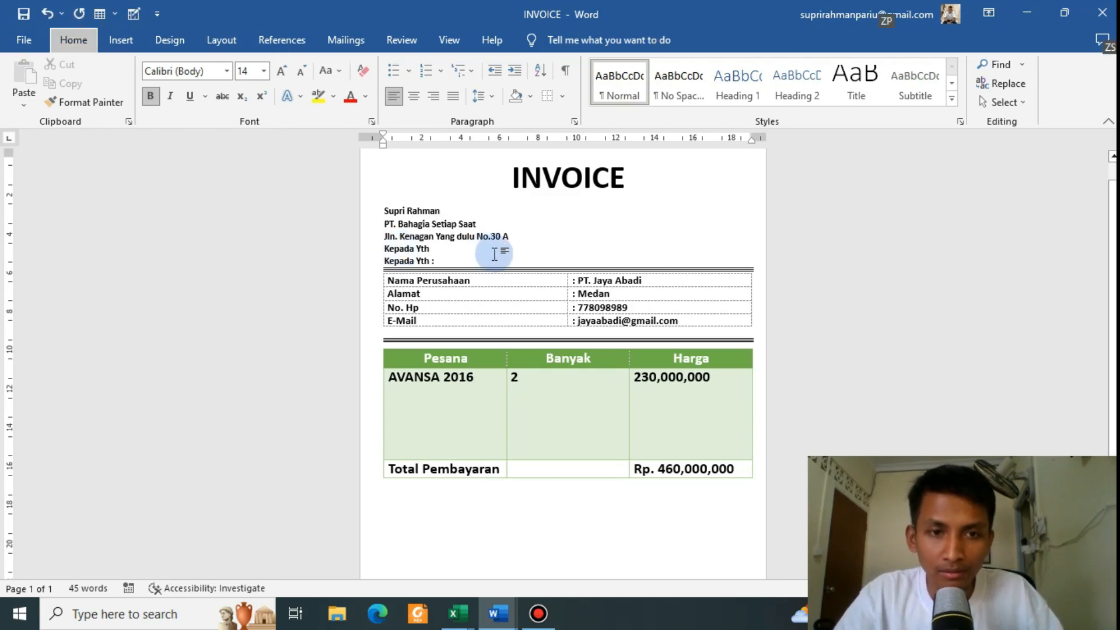
pyautogui.click(443, 249)
pyautogui.hotkey('ctrl', 'z')
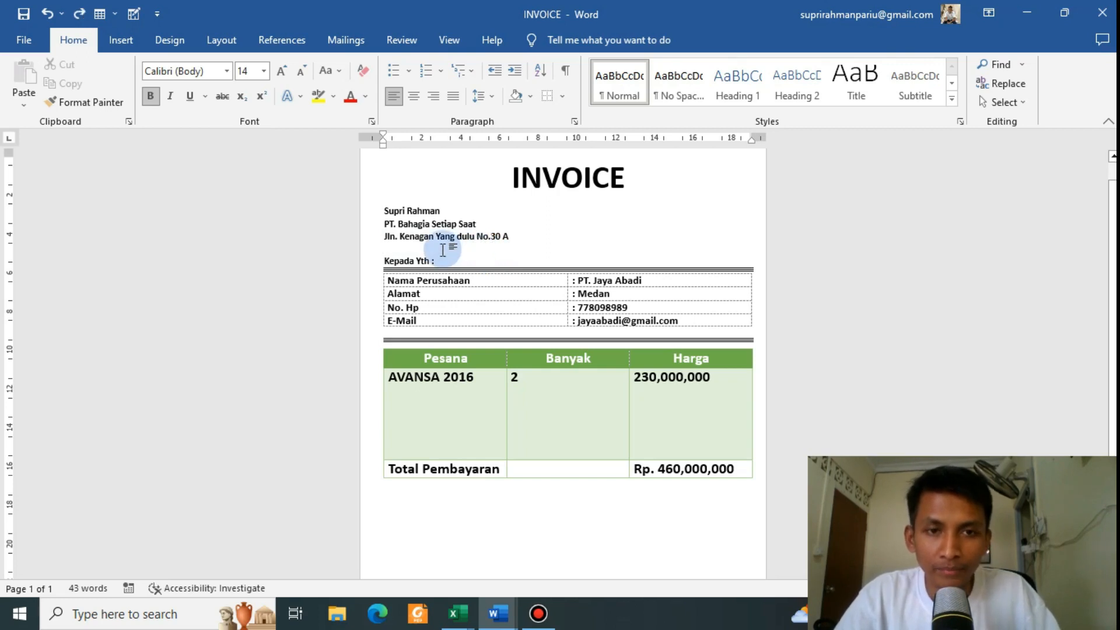
pyautogui.hotkey('alt', 'Tab')
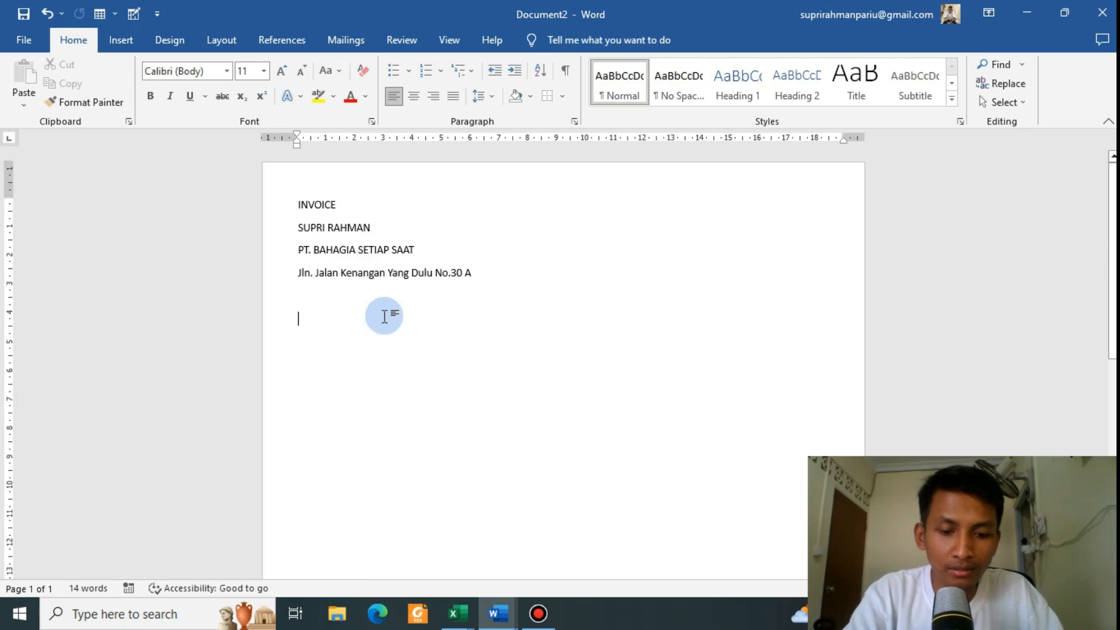
pyautogui.write('Kepada Yth :')
pyautogui.press('Return')
# Step: Type ### on the empty line to AutoFormat a double horizontal border
pyautogui.hotkey('alt', 'Tab')
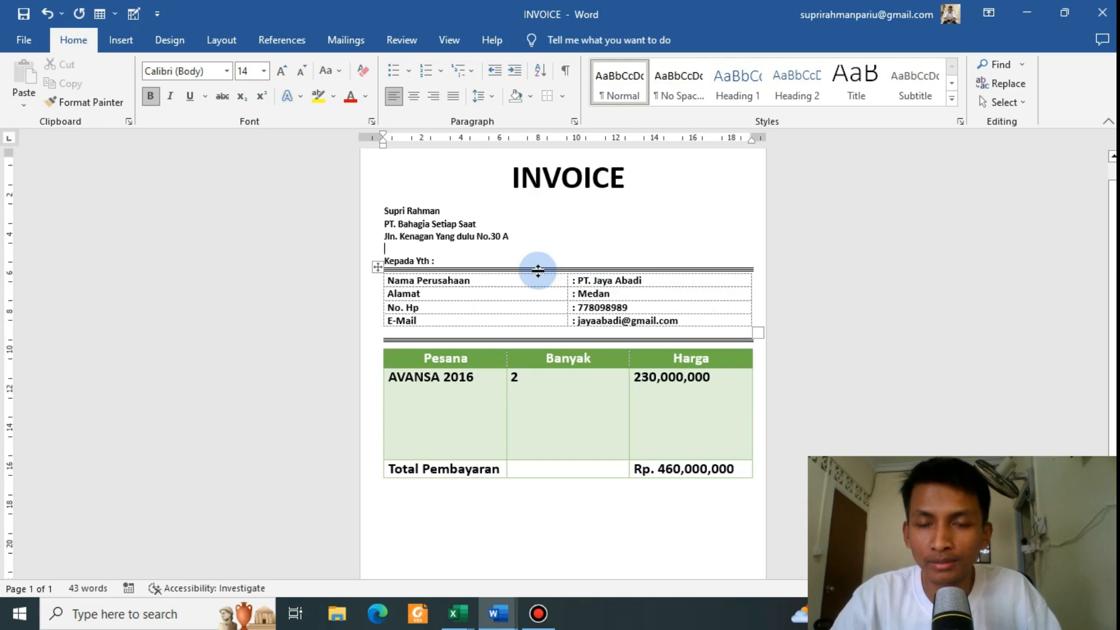
pyautogui.hotkey('alt', 'Tab')
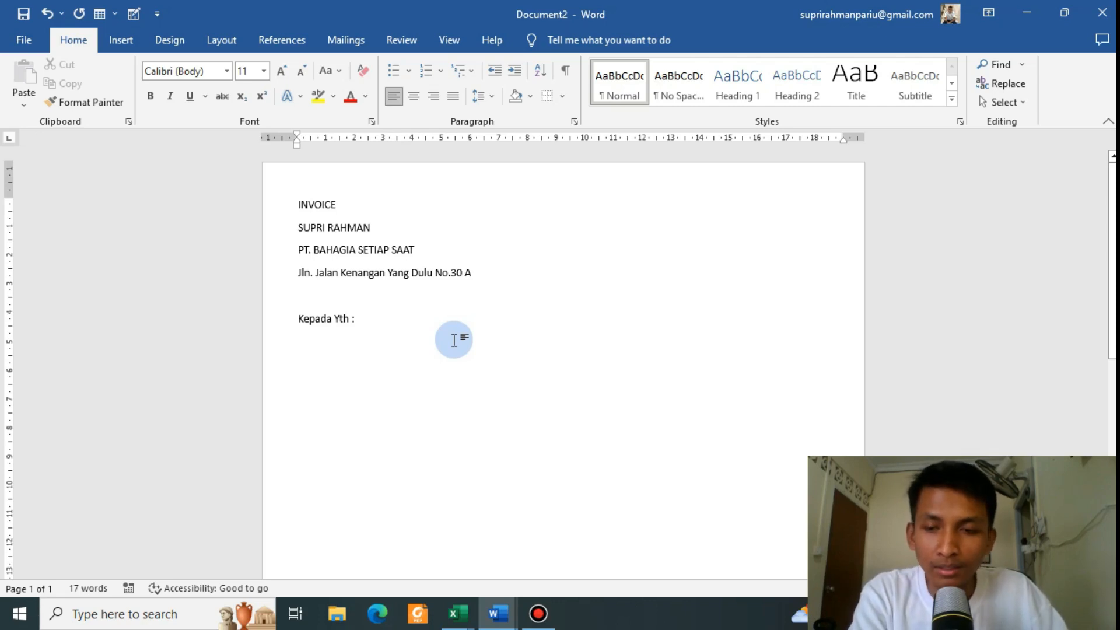
pyautogui.write('###')
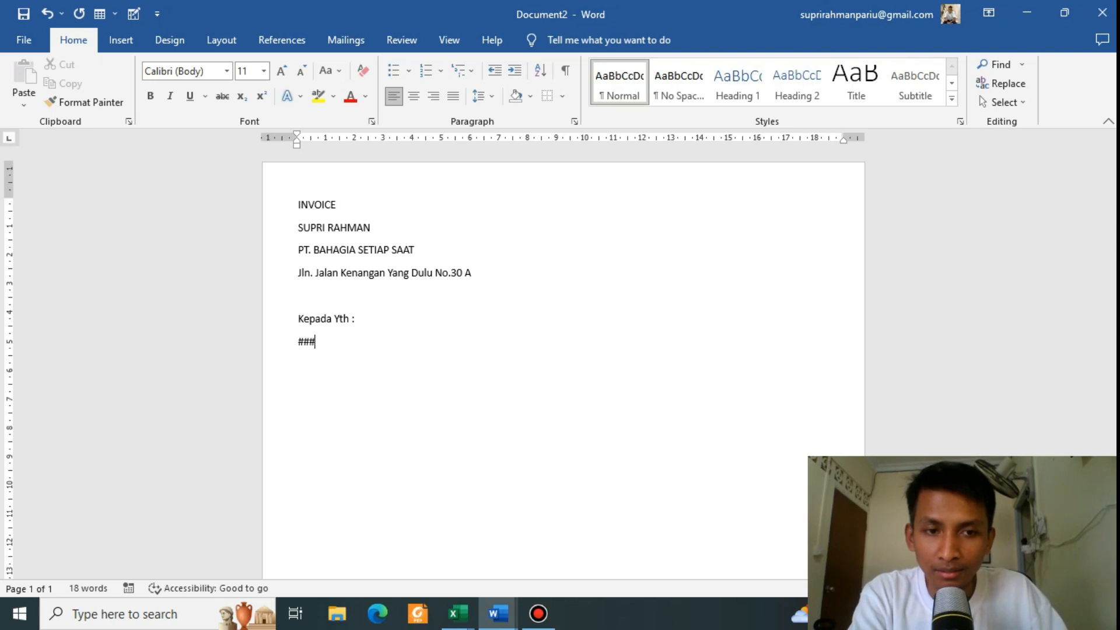
pyautogui.press('Return')
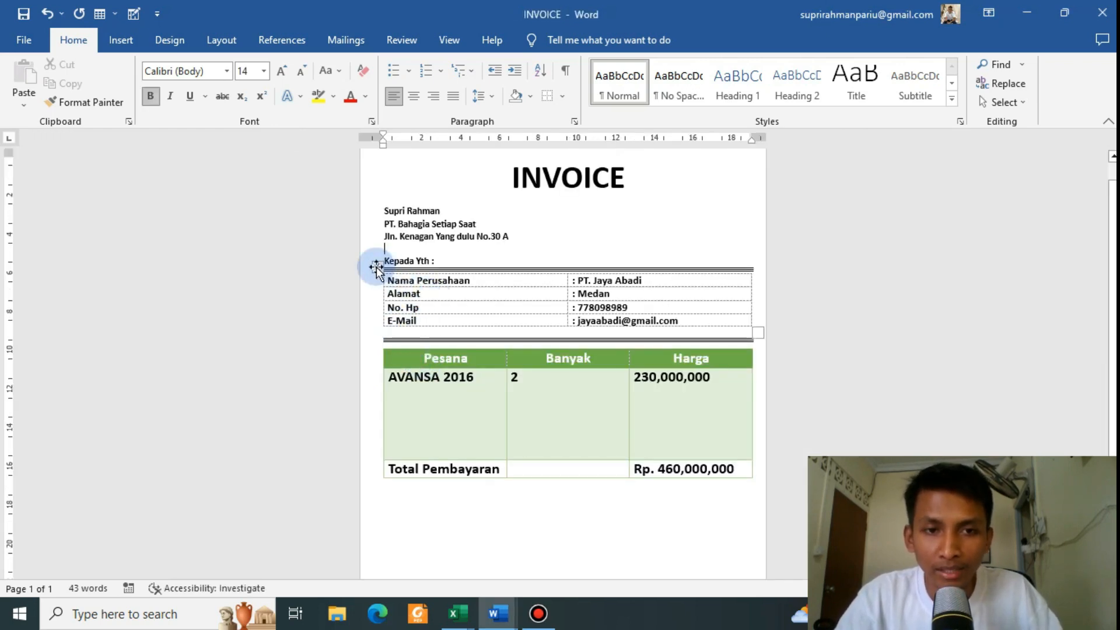
pyautogui.click(376, 267)
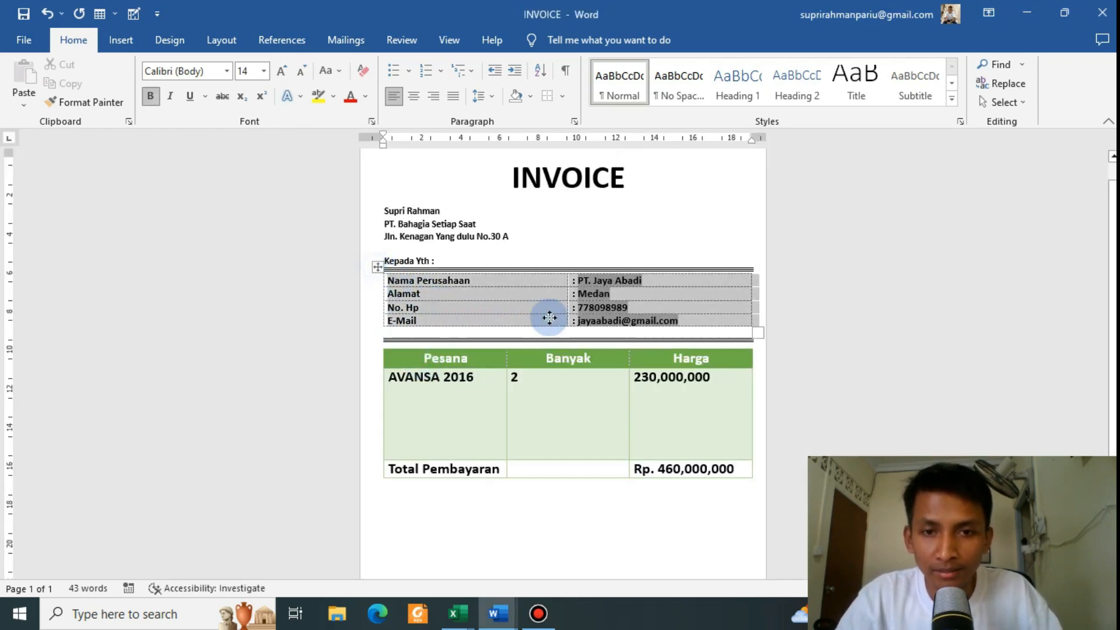
# Step: Deselect the contact table in the INVOICE reference and return to the Document2 draft
pyautogui.click(427, 281)
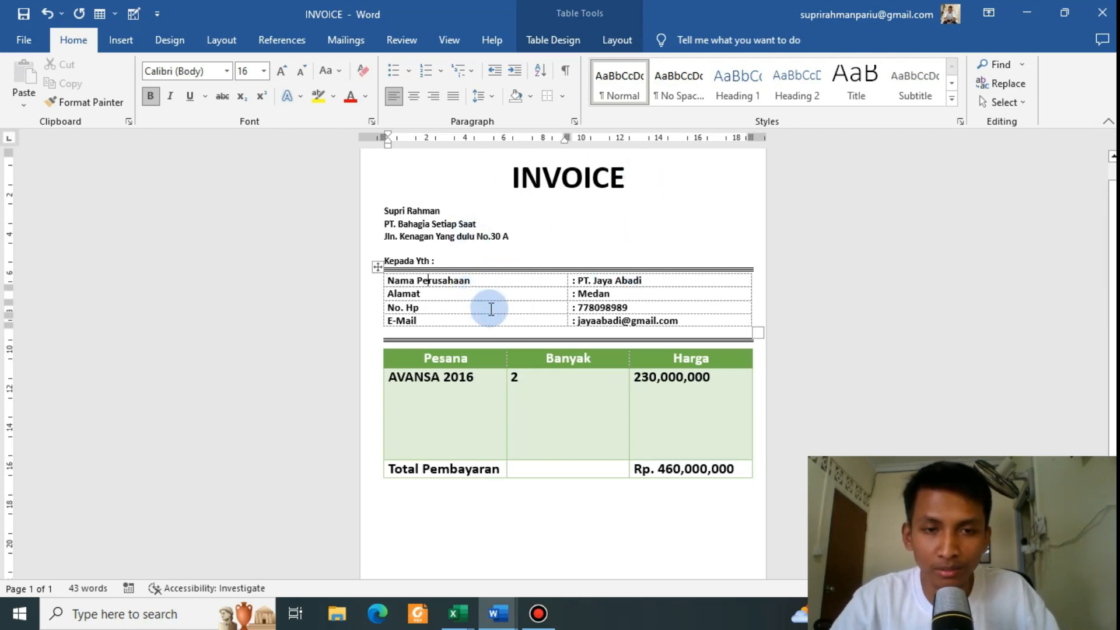
pyautogui.hotkey('alt', 'Tab')
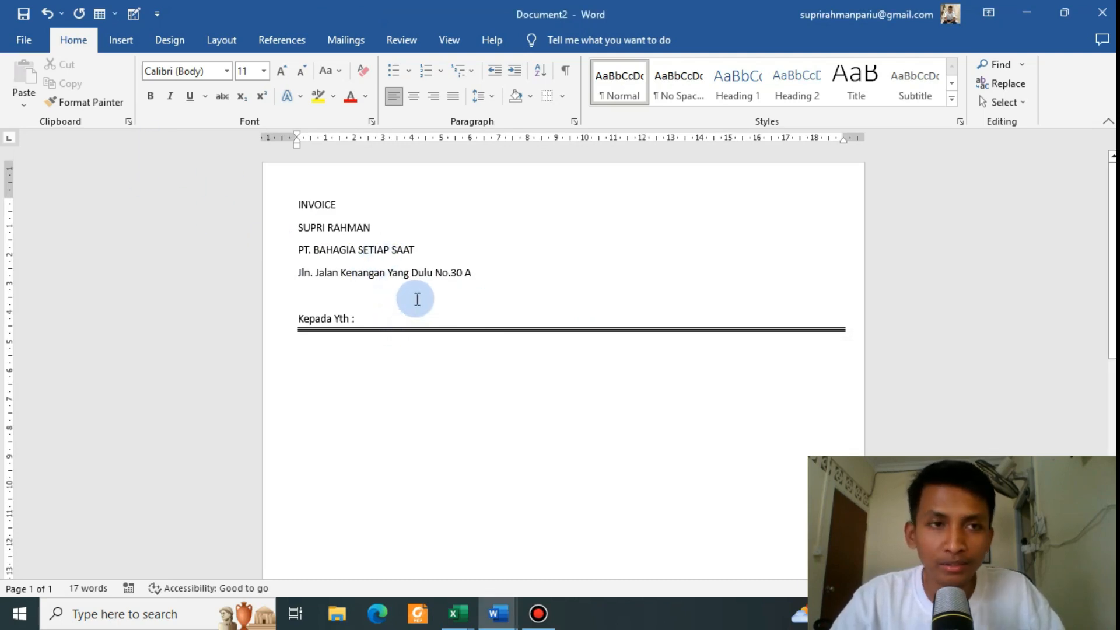
# Step: Insert a two-column, one-row table under the double line
pyautogui.click(128, 51)
pyautogui.click(120, 93)
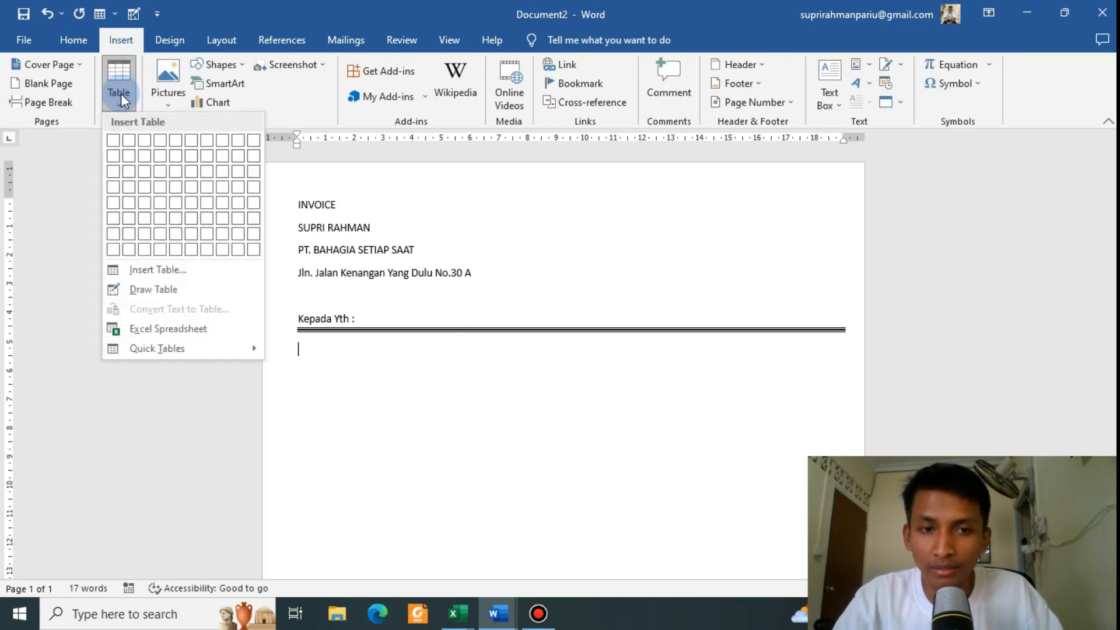
pyautogui.click(132, 146)
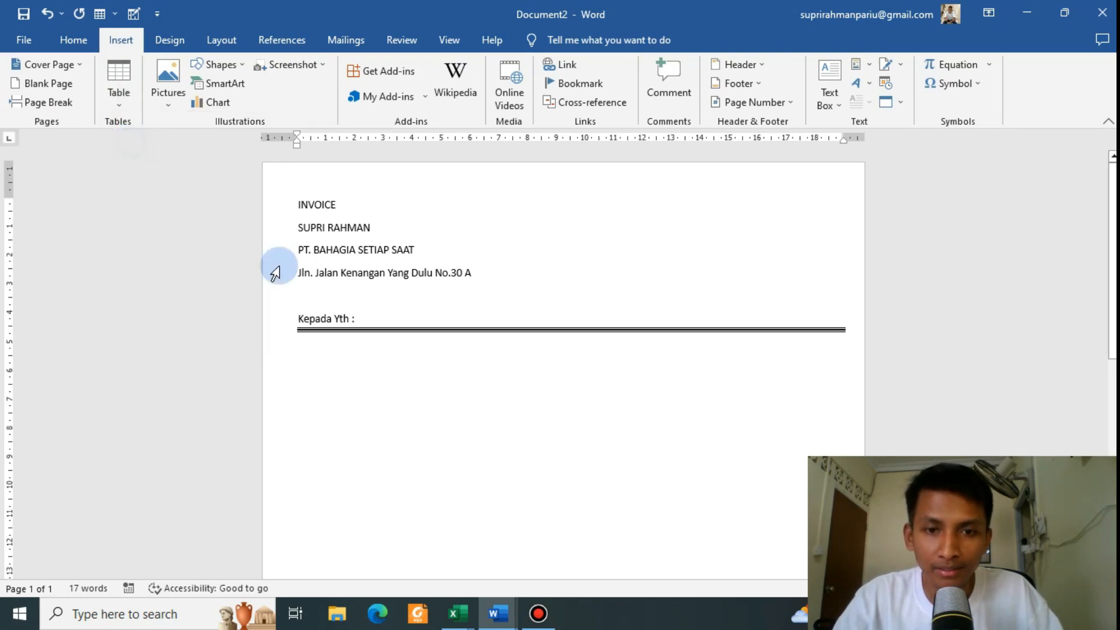
pyautogui.click(339, 351)
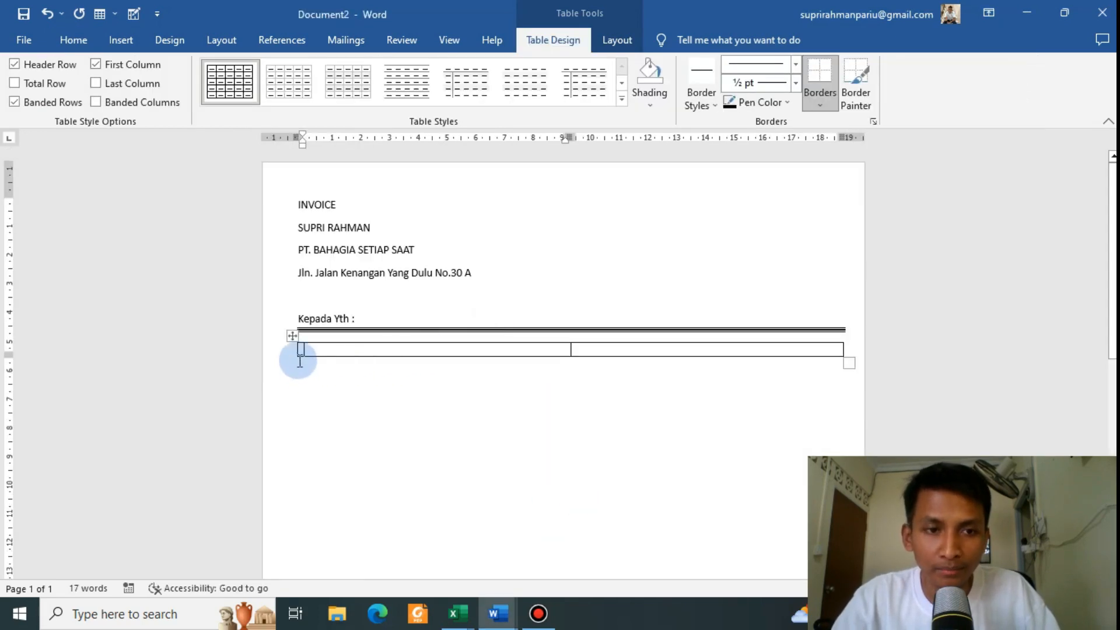
# Step: Set the table to No Border and type 'Nama Perusahaan' in its first cell
pyautogui.click(292, 336)
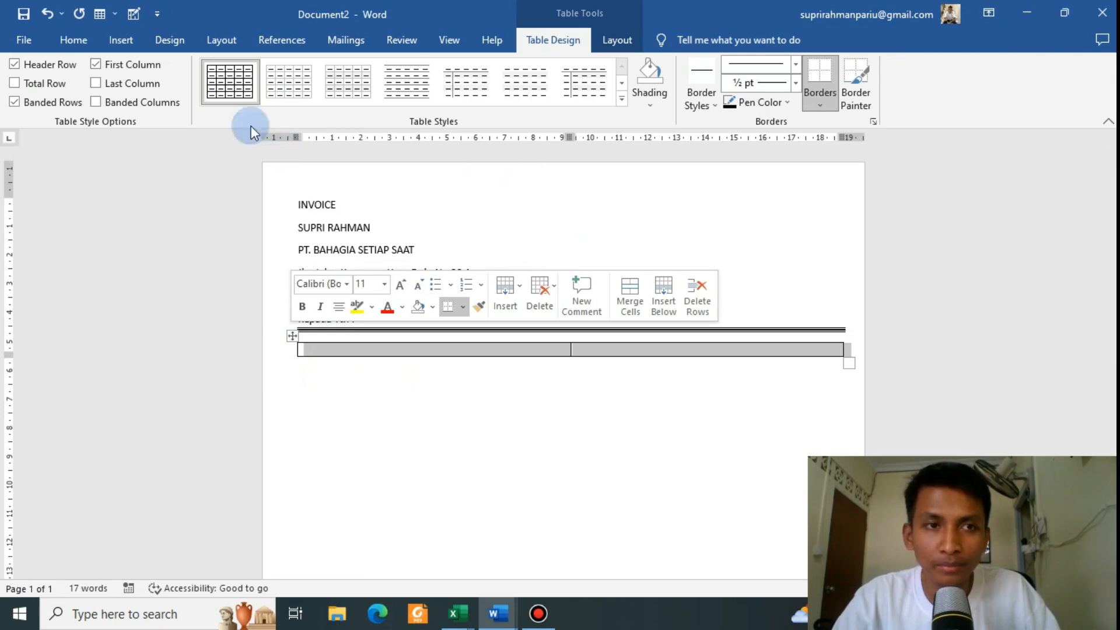
pyautogui.click(114, 36)
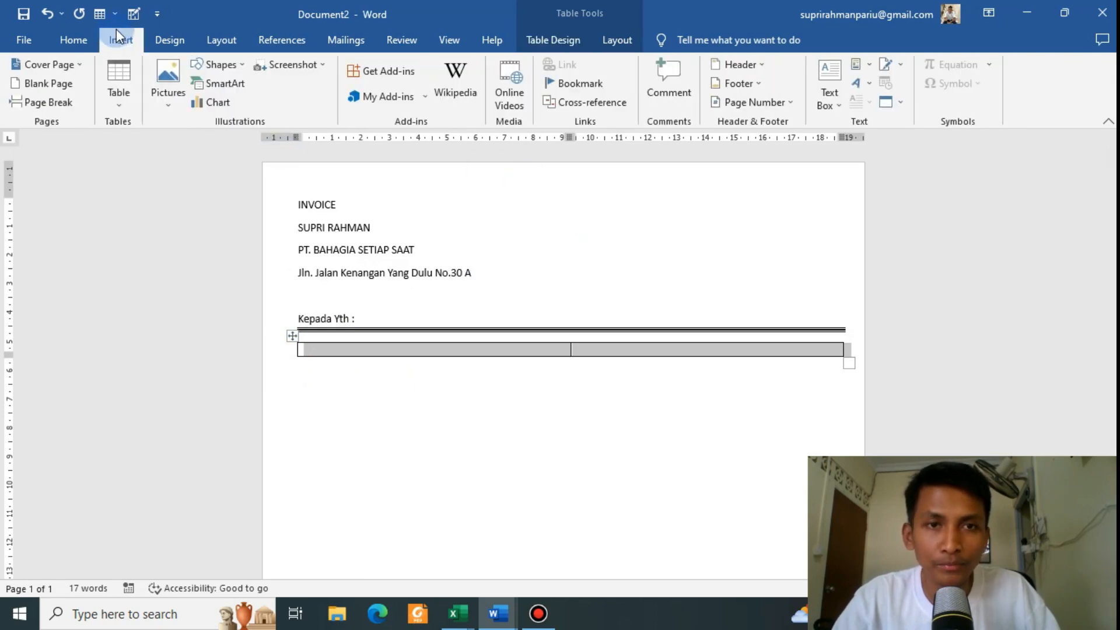
pyautogui.click(64, 38)
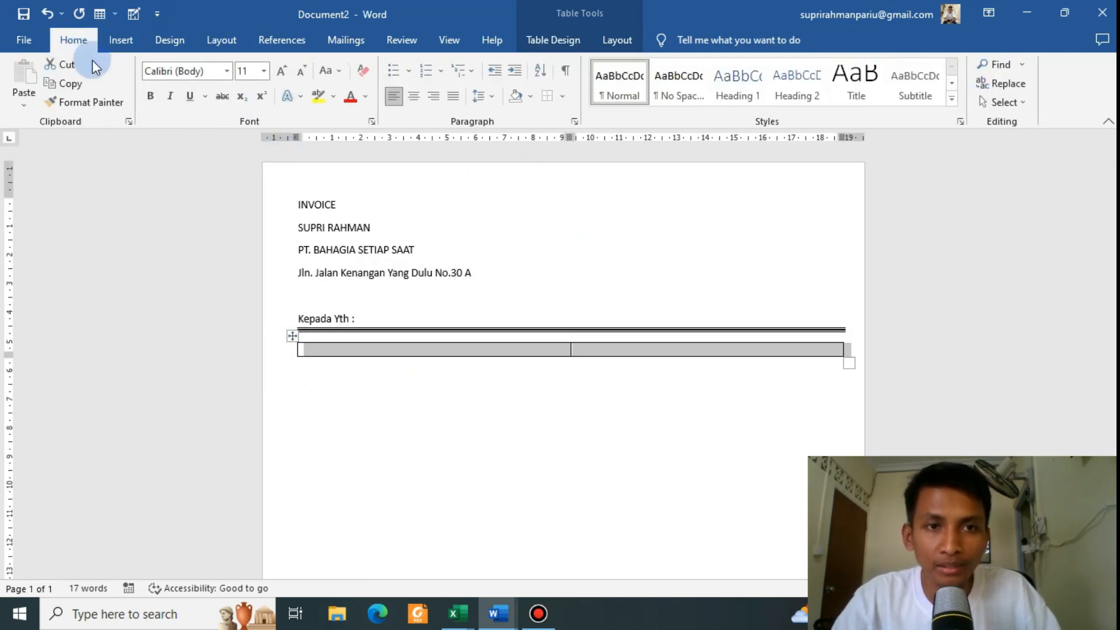
pyautogui.click(563, 101)
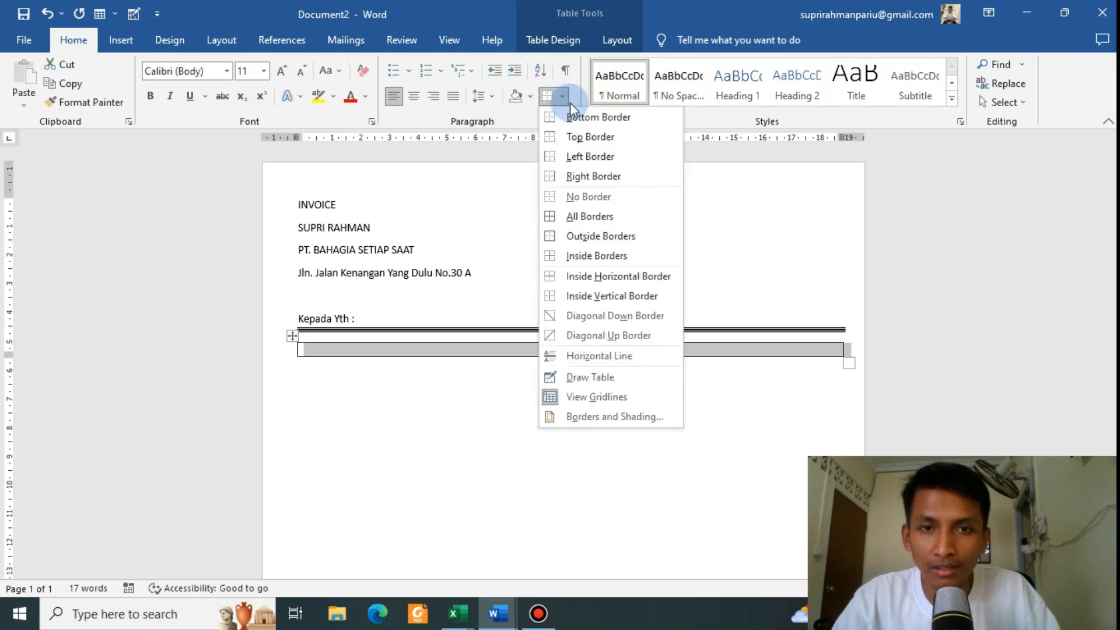
pyautogui.click(586, 197)
pyautogui.click(430, 350)
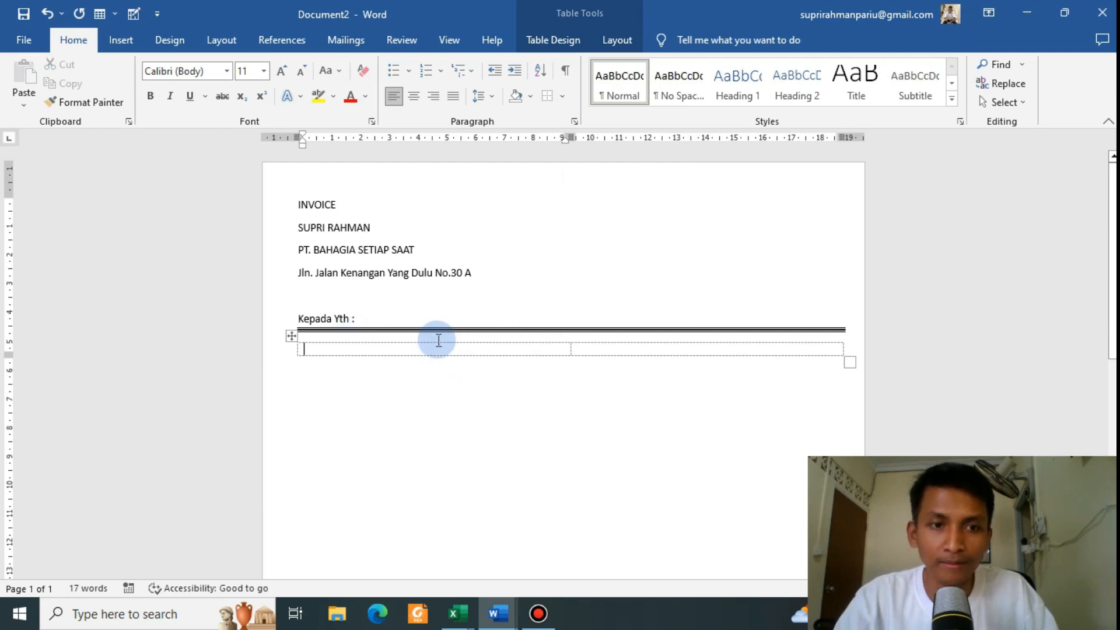
pyautogui.hotkey('alt', 'Tab')
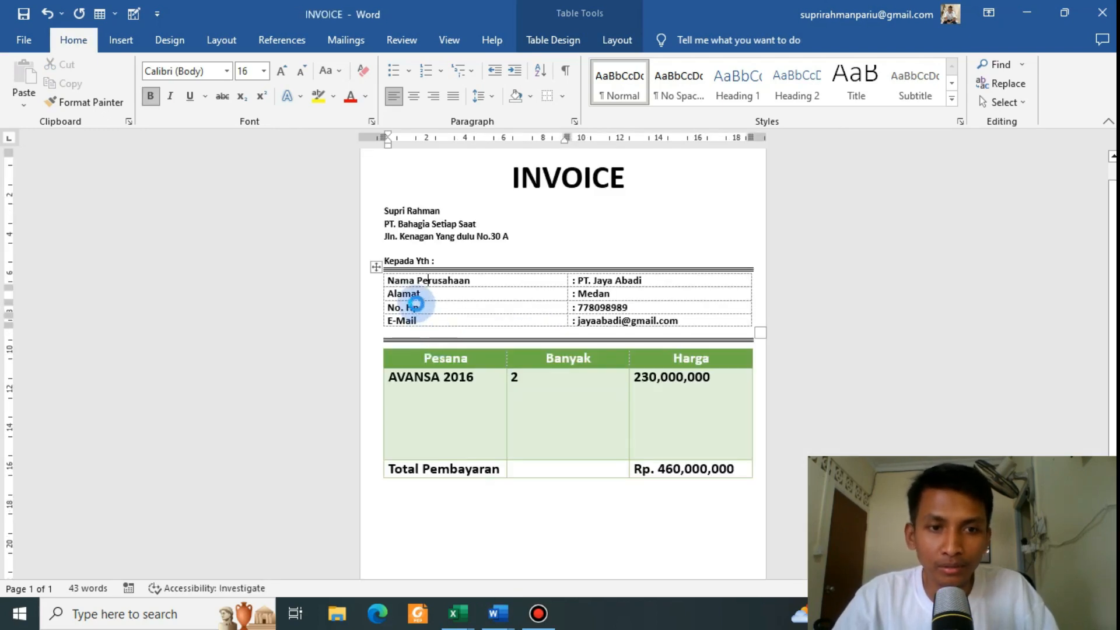
pyautogui.hotkey('alt', 'Tab')
pyautogui.write('N')
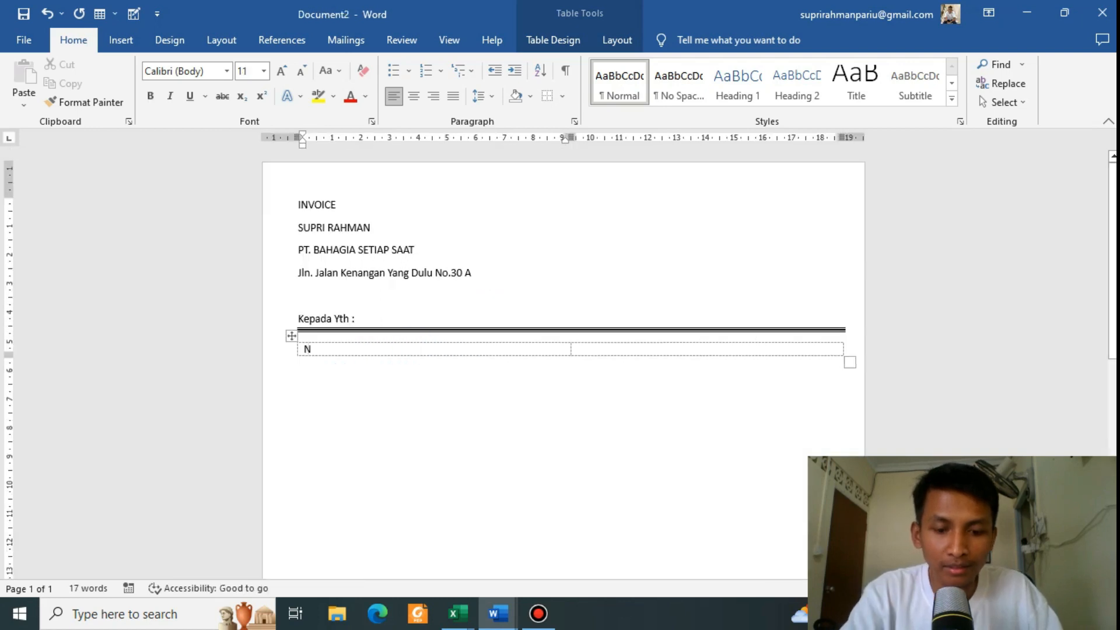
pyautogui.write('ama Perusa')
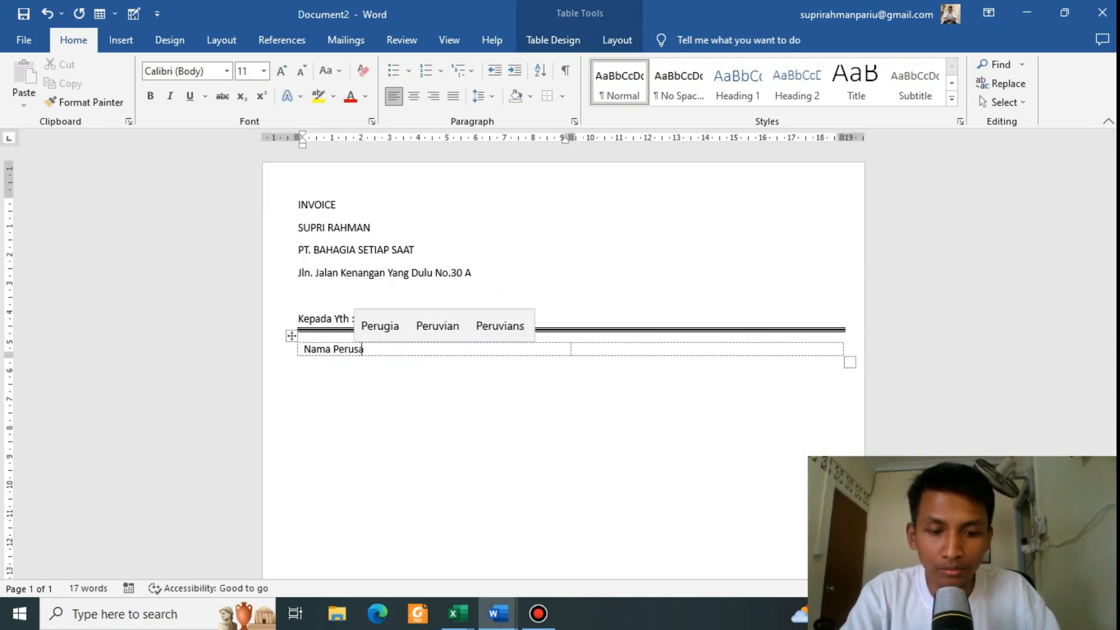
pyautogui.write('haan')
# Step: Put a colon in the second cell beside 'Nama Perusahaan' and add a new row
pyautogui.click(415, 347)
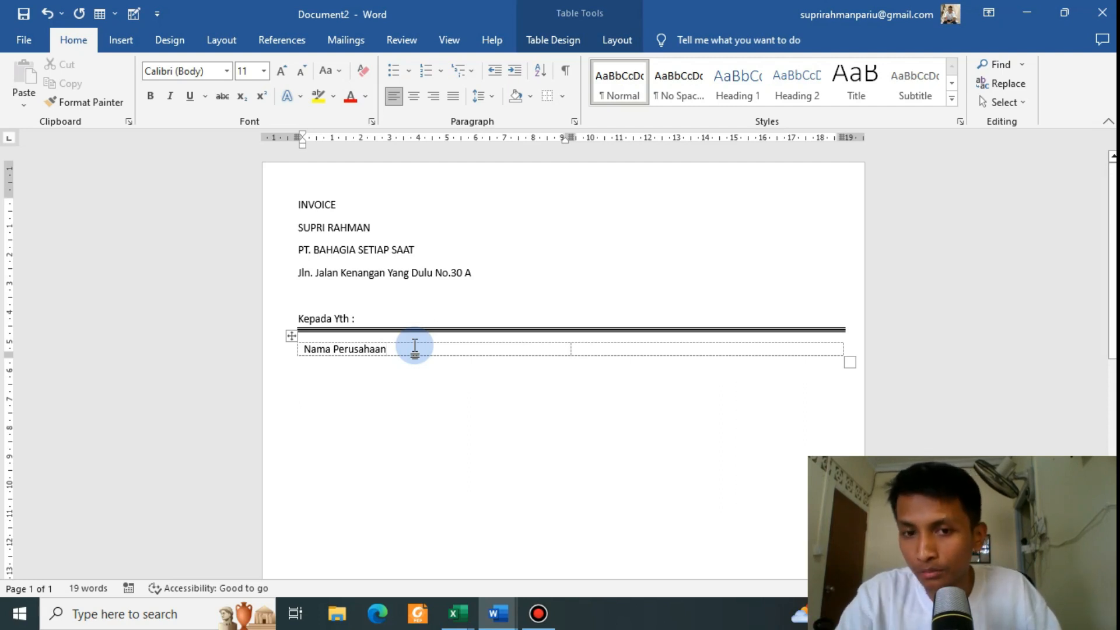
pyautogui.click(579, 350)
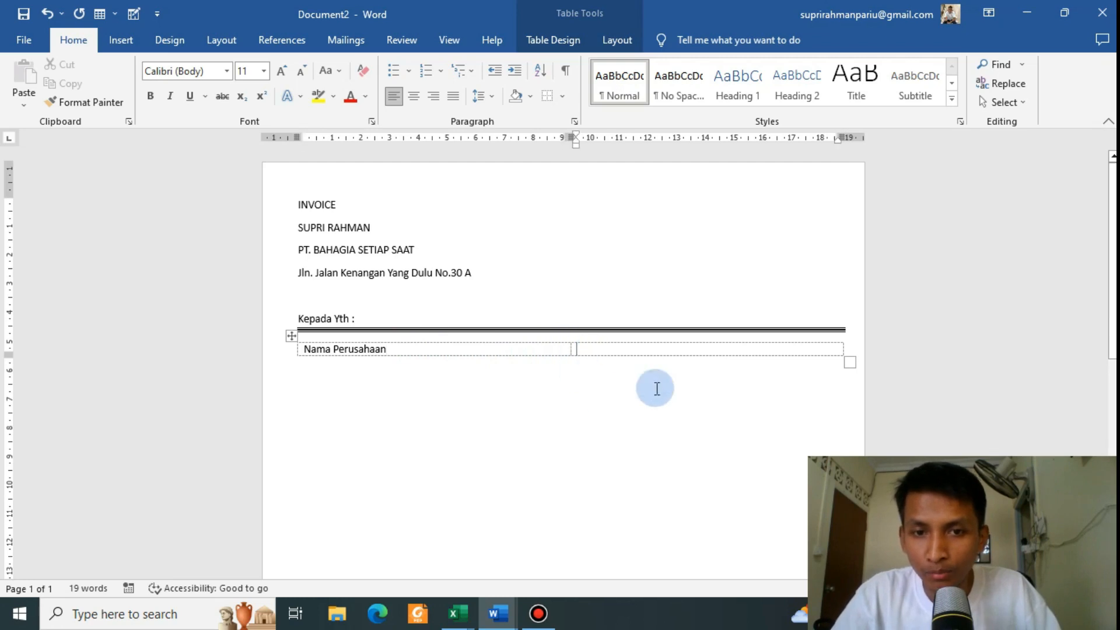
pyautogui.tripleClick(456, 349)
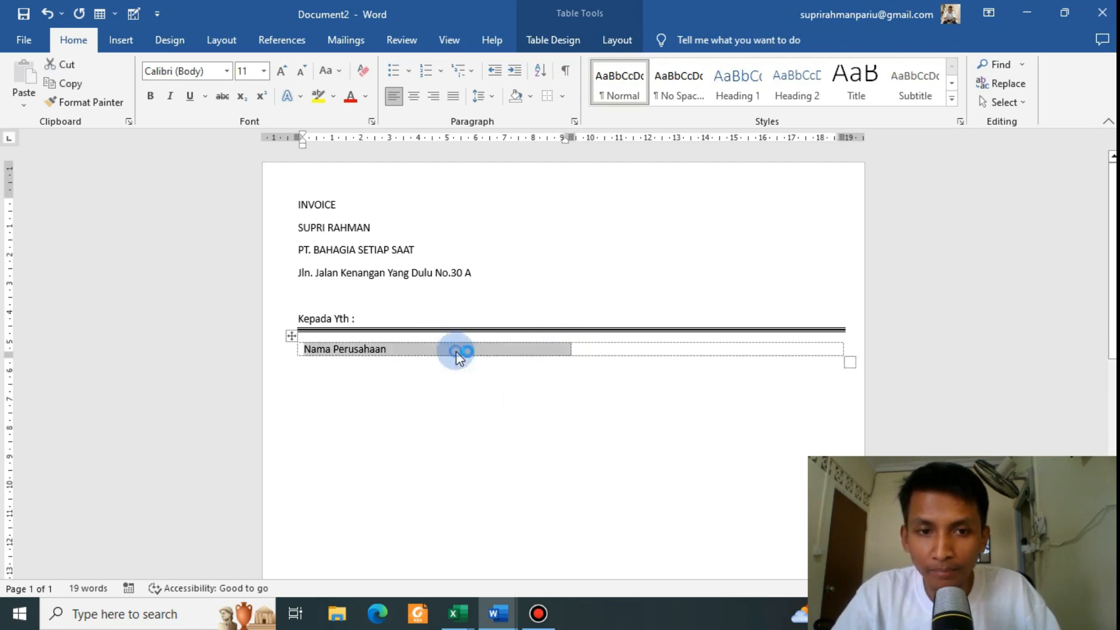
pyautogui.click(447, 351)
pyautogui.press('Tab')
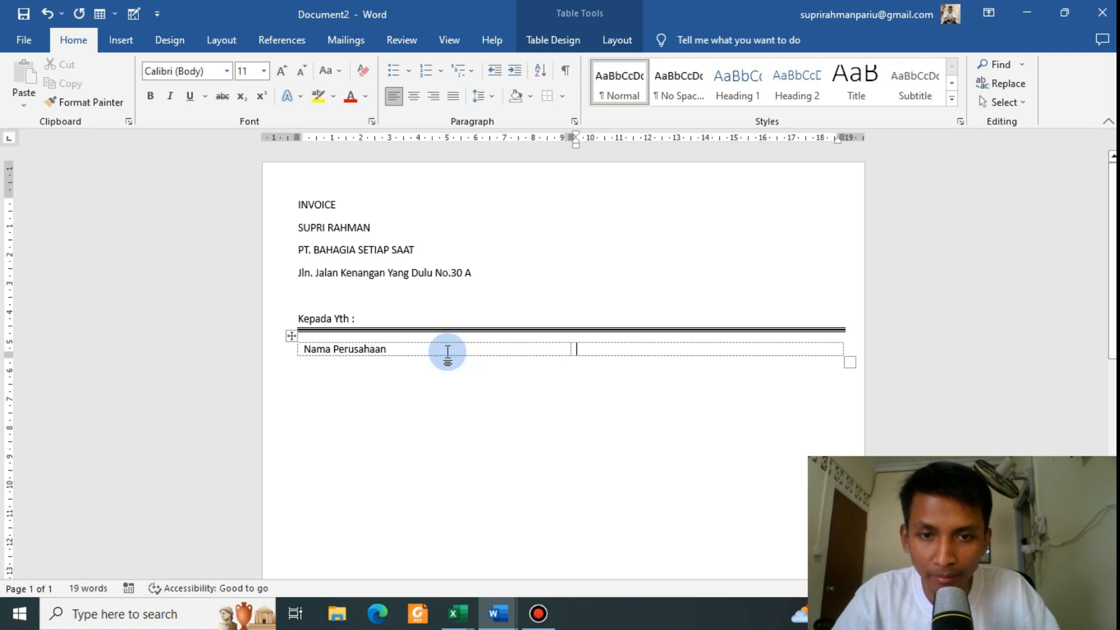
pyautogui.write(':')
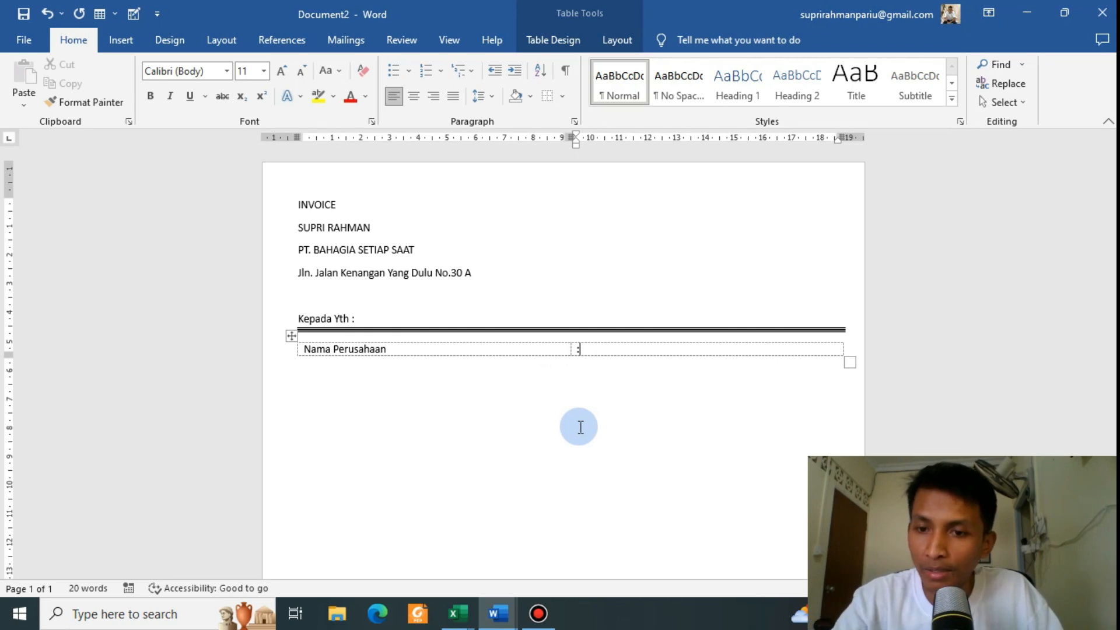
pyautogui.press('Tab')
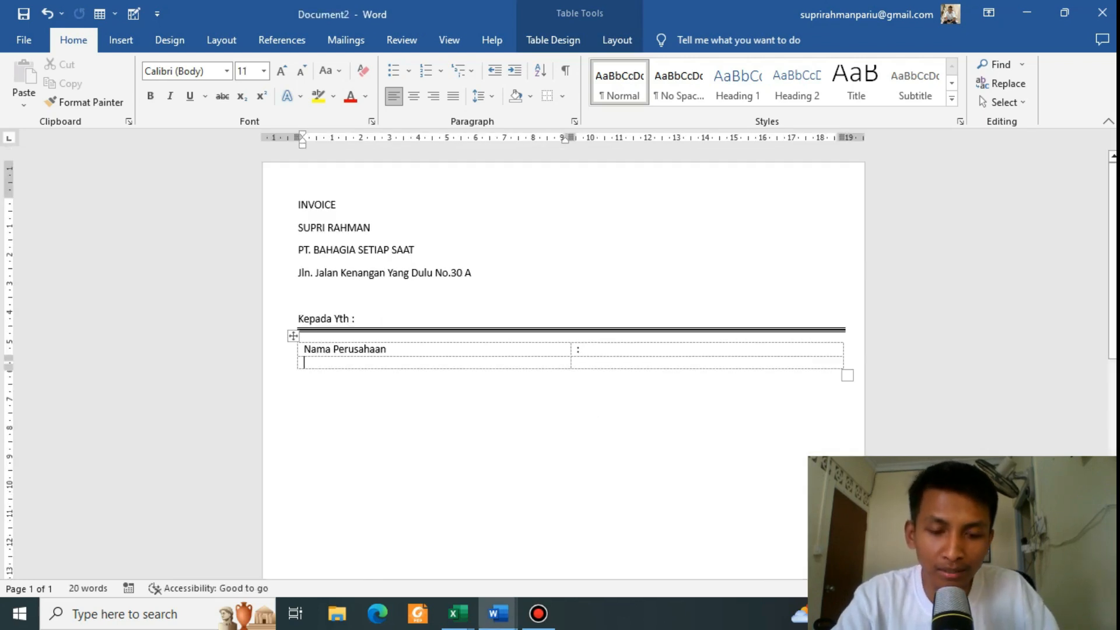
# Step: Fill the next rows with 'Alamat', 'No.Hp' and 'E-Mail', each with a colon
pyautogui.write('Alamat')
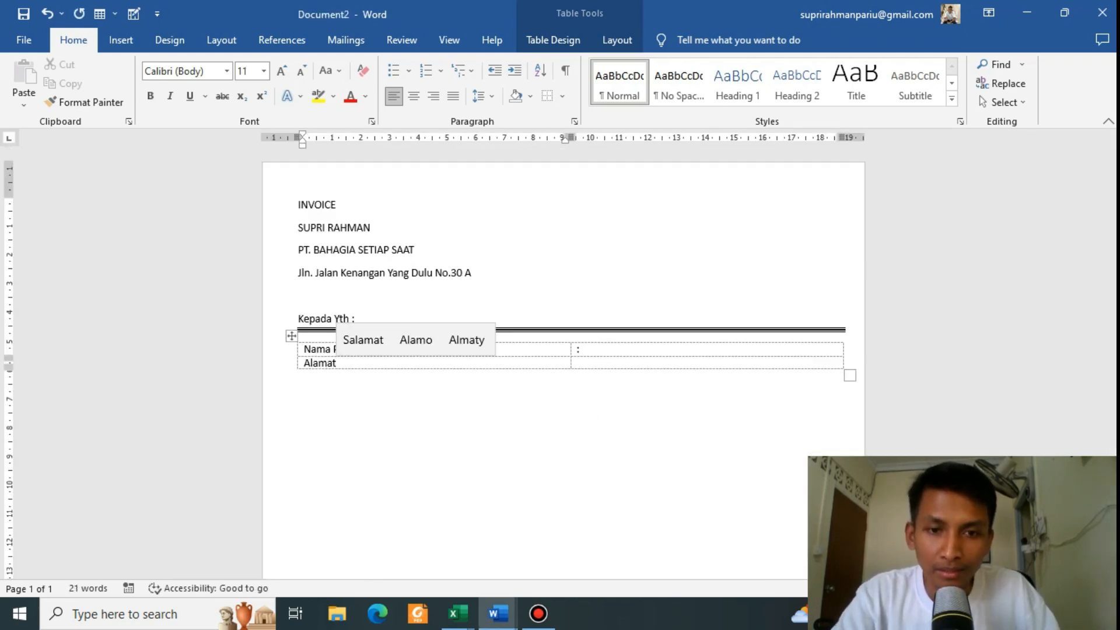
pyautogui.press('Tab')
pyautogui.press('Tab')
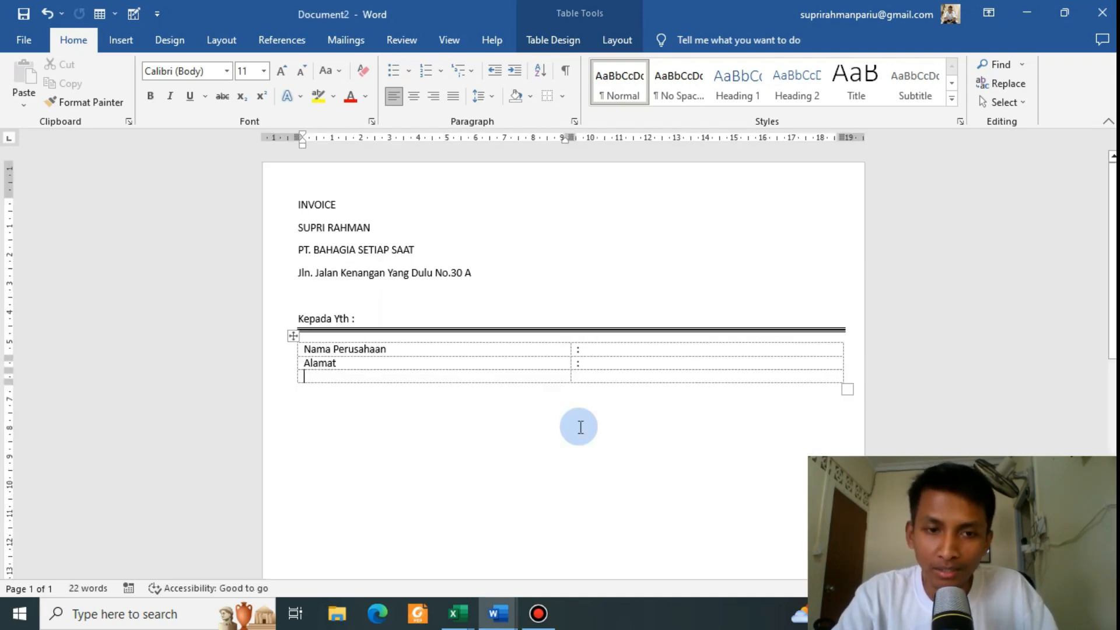
pyautogui.write('No.Hp')
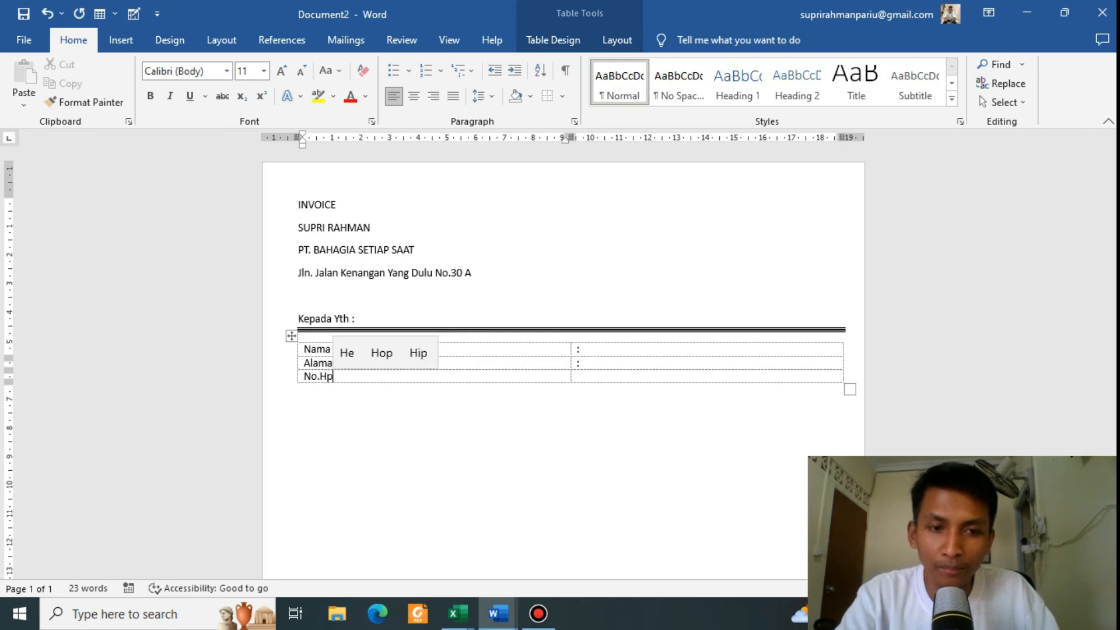
pyautogui.press('Tab')
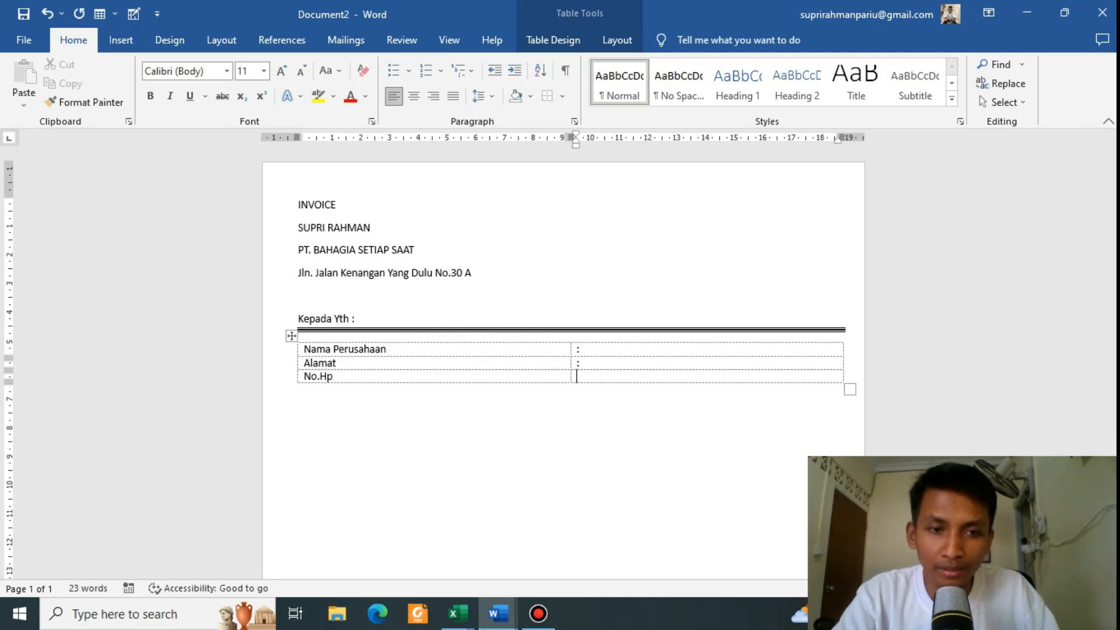
pyautogui.press('Tab')
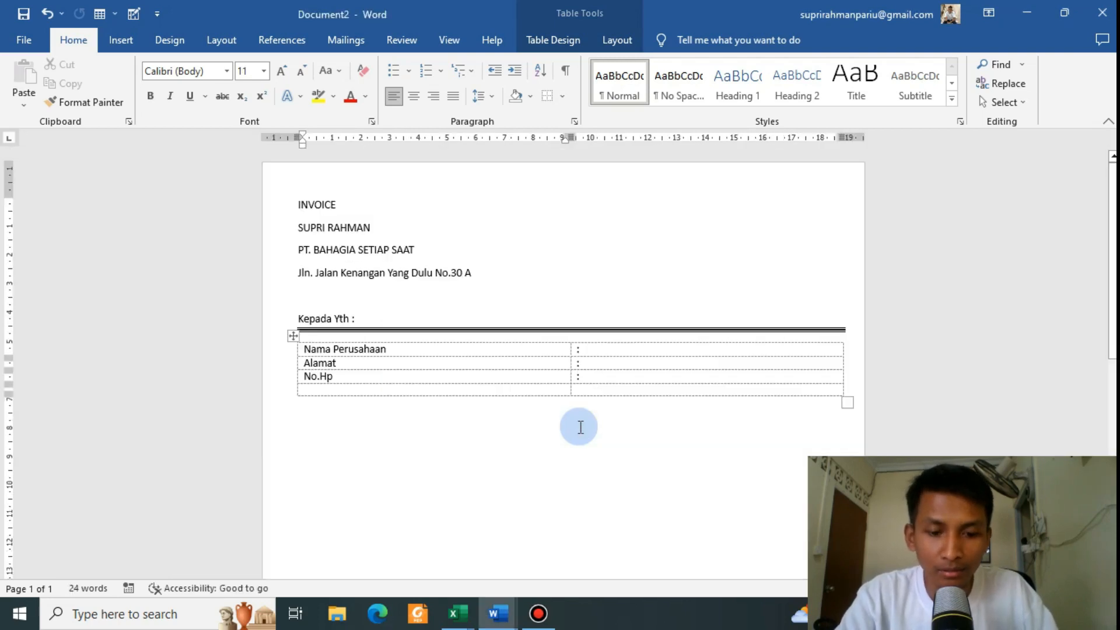
pyautogui.write('E')
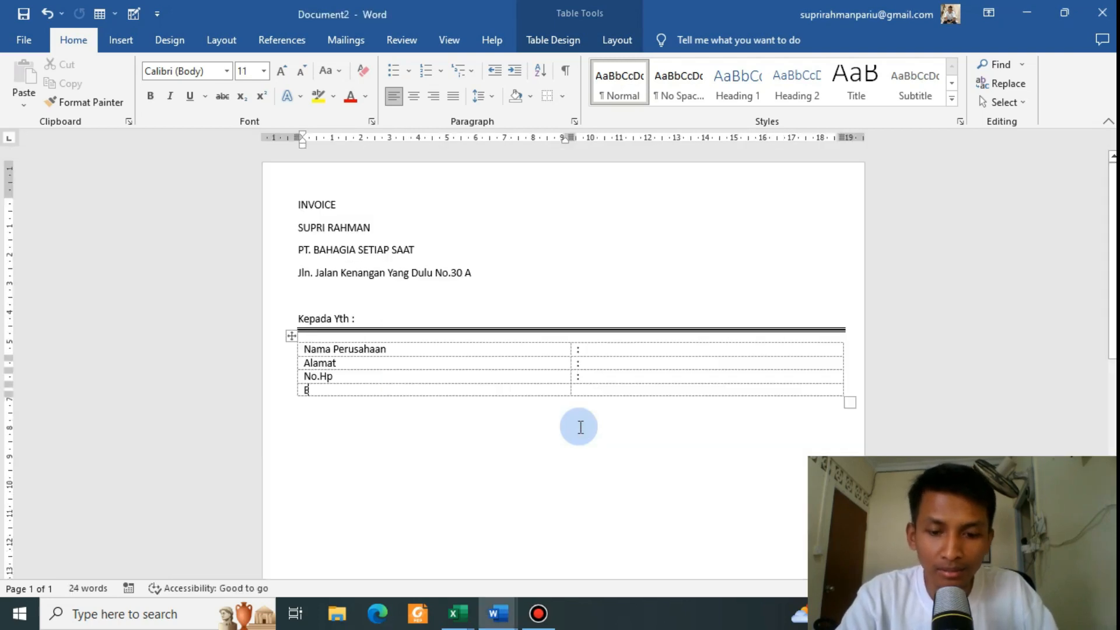
pyautogui.write('-')
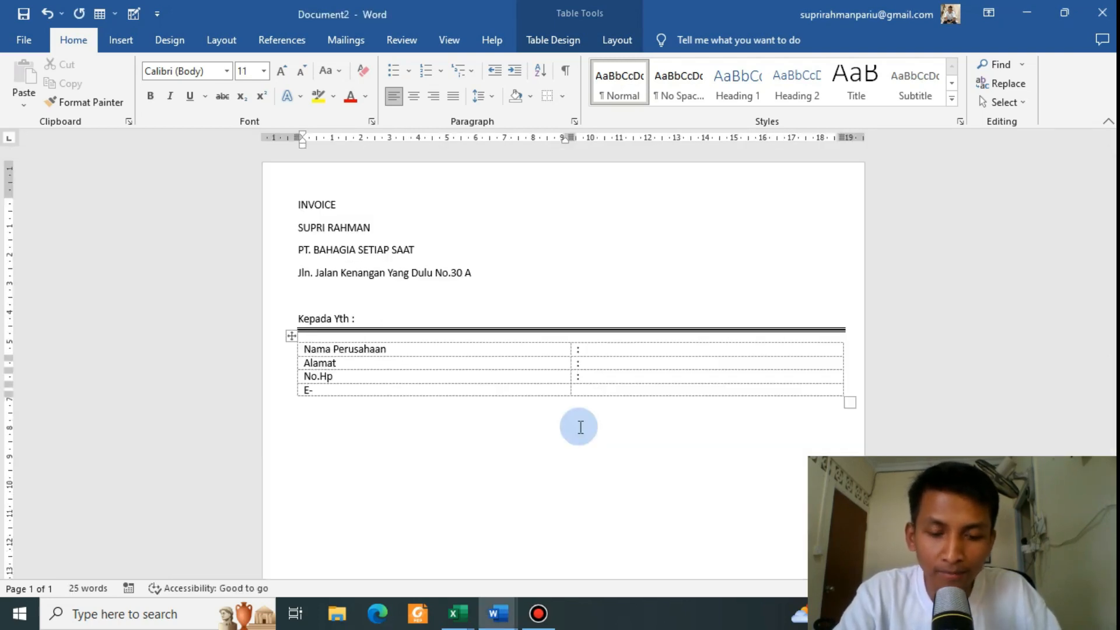
pyautogui.write('Mail')
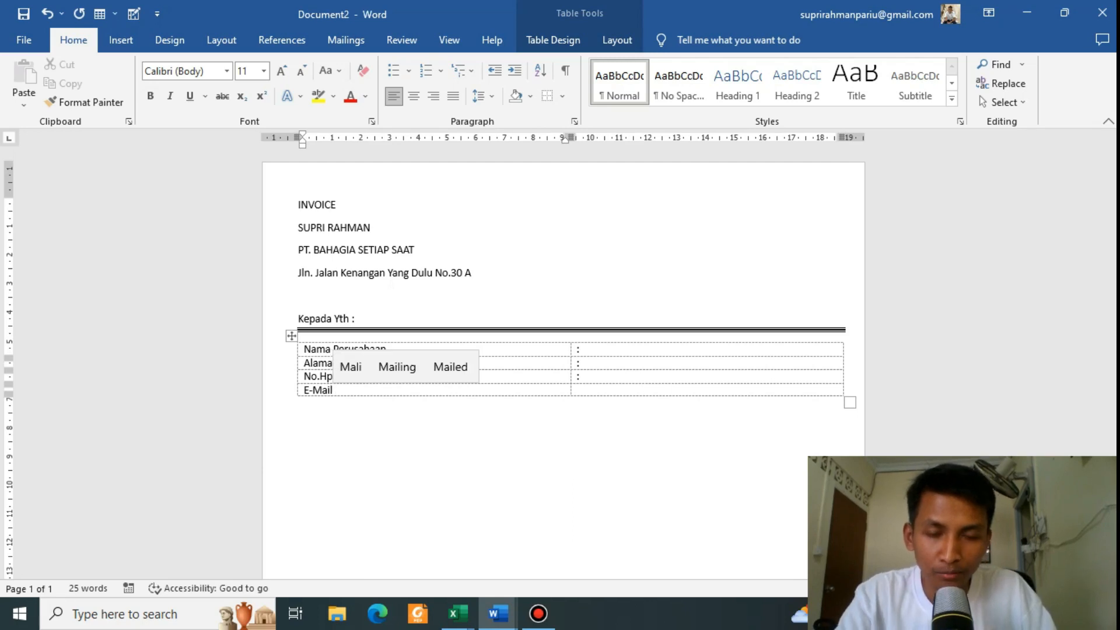
pyautogui.press('Tab')
pyautogui.write(':')
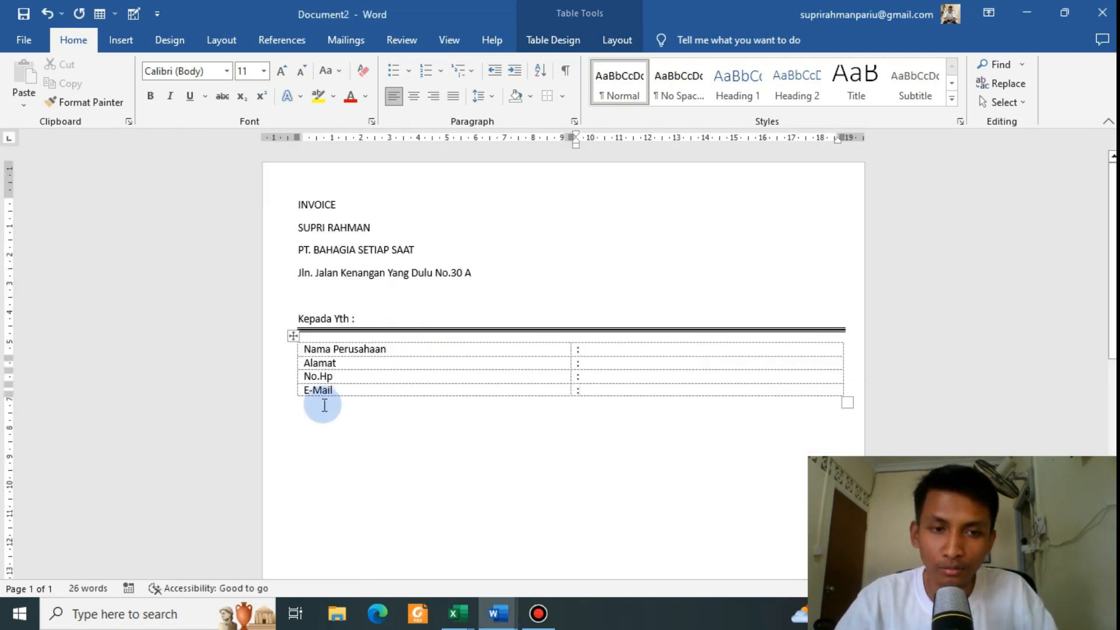
pyautogui.click(302, 406)
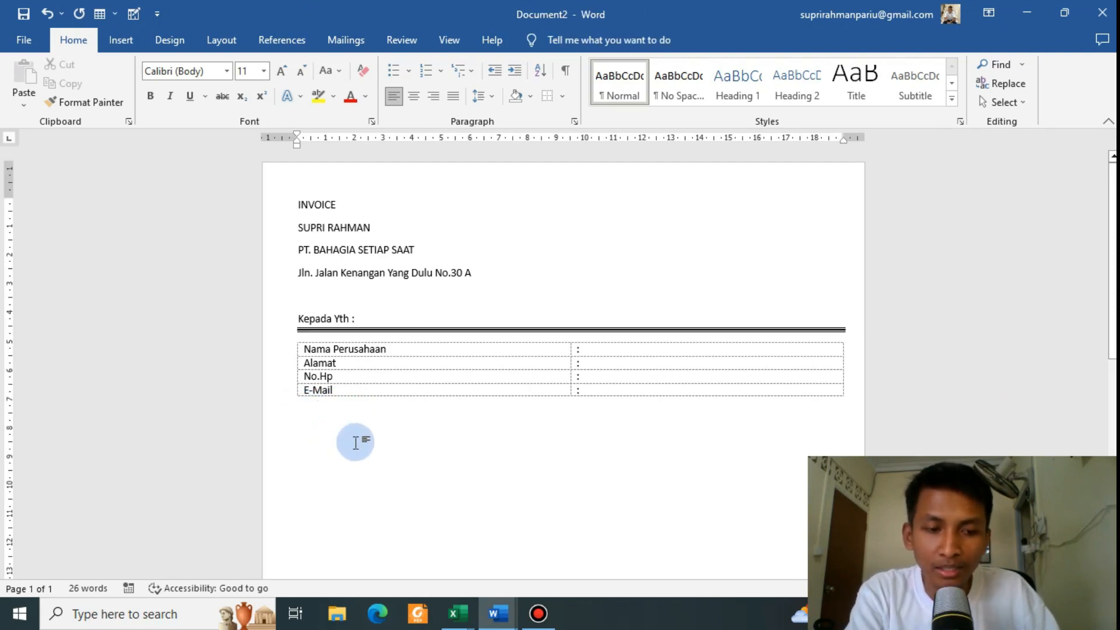
# Step: Type ### below the details table to create a second double border, leaving an empty line beneath
pyautogui.write('###')
pyautogui.press('Return')
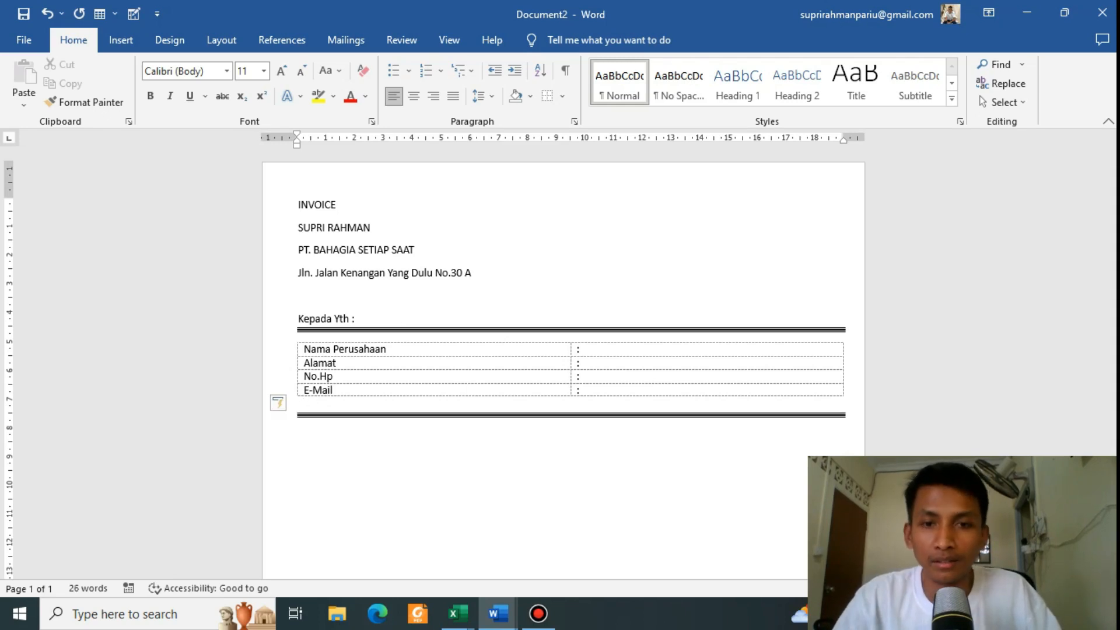
pyautogui.click(387, 437)
pyautogui.hotkey('alt', 'Tab')
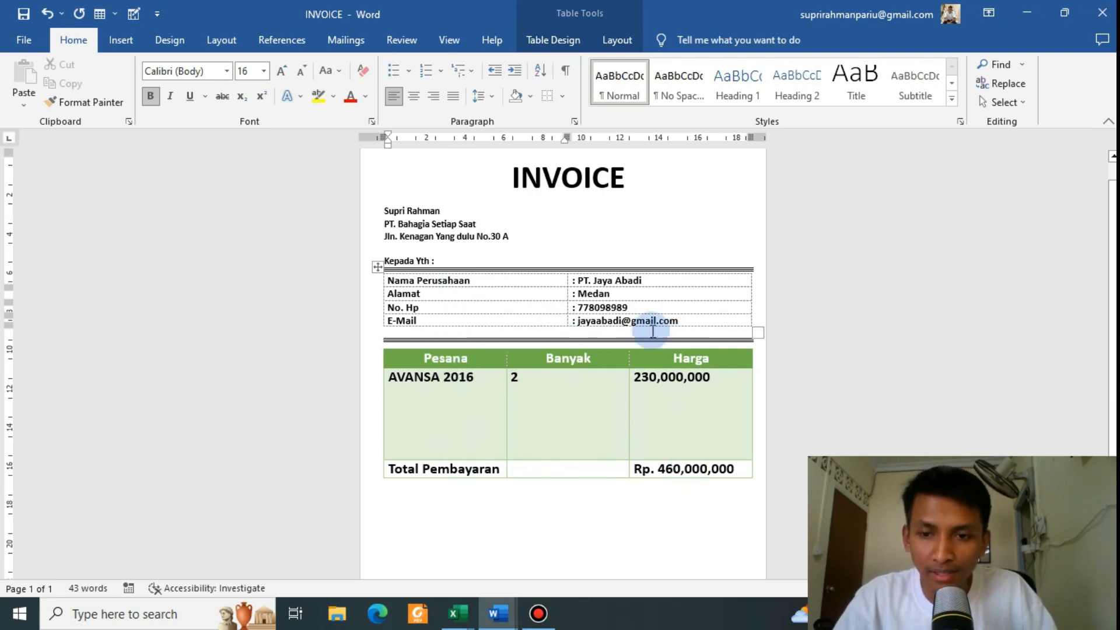
pyautogui.hotkey('alt', 'Tab')
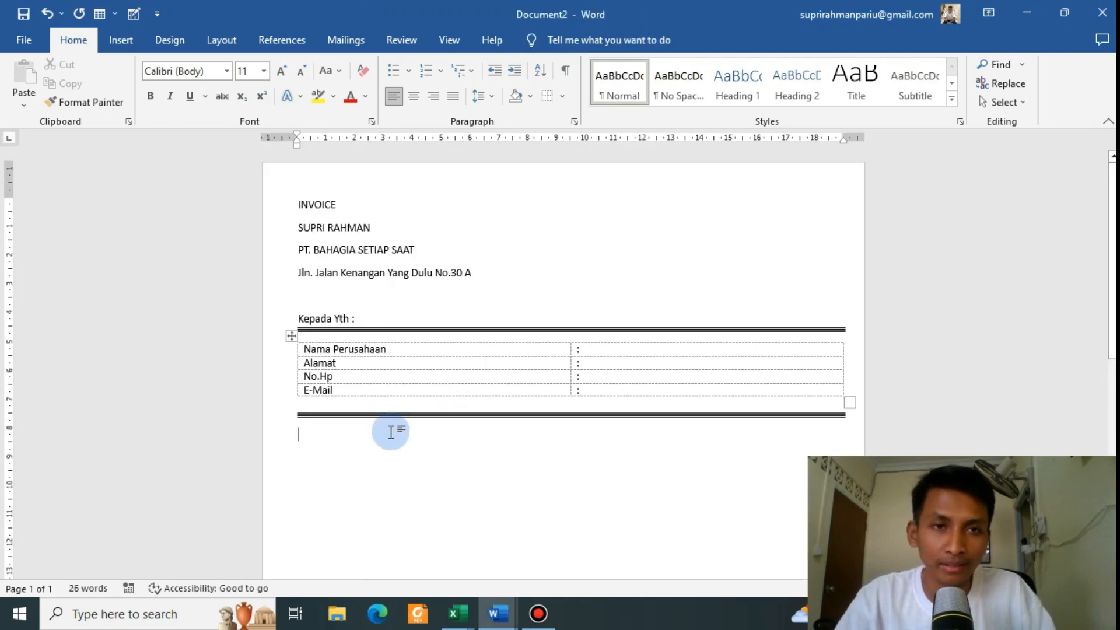
# Step: Insert a three-column, one-row table below the second double border
pyautogui.click(121, 40)
pyautogui.click(122, 81)
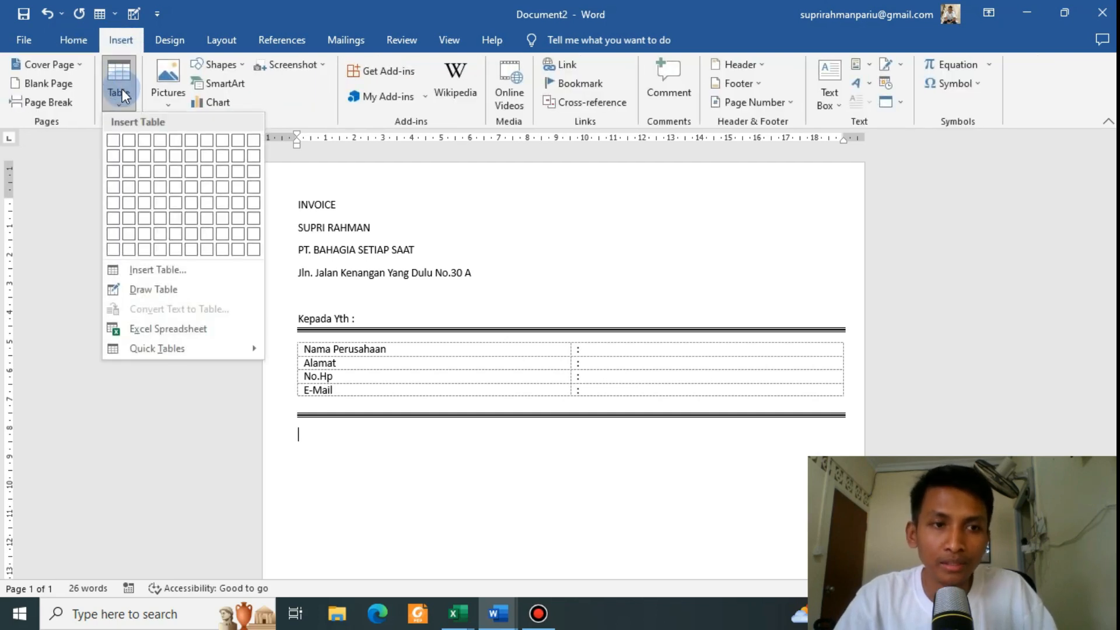
pyautogui.click(143, 138)
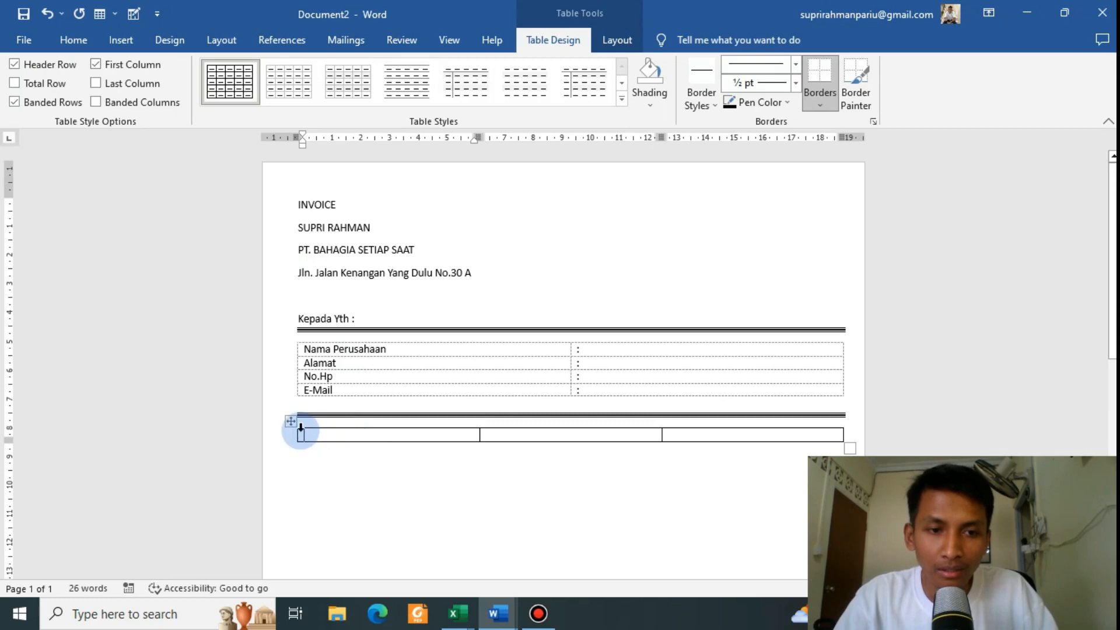
pyautogui.hotkey('alt', 'Tab')
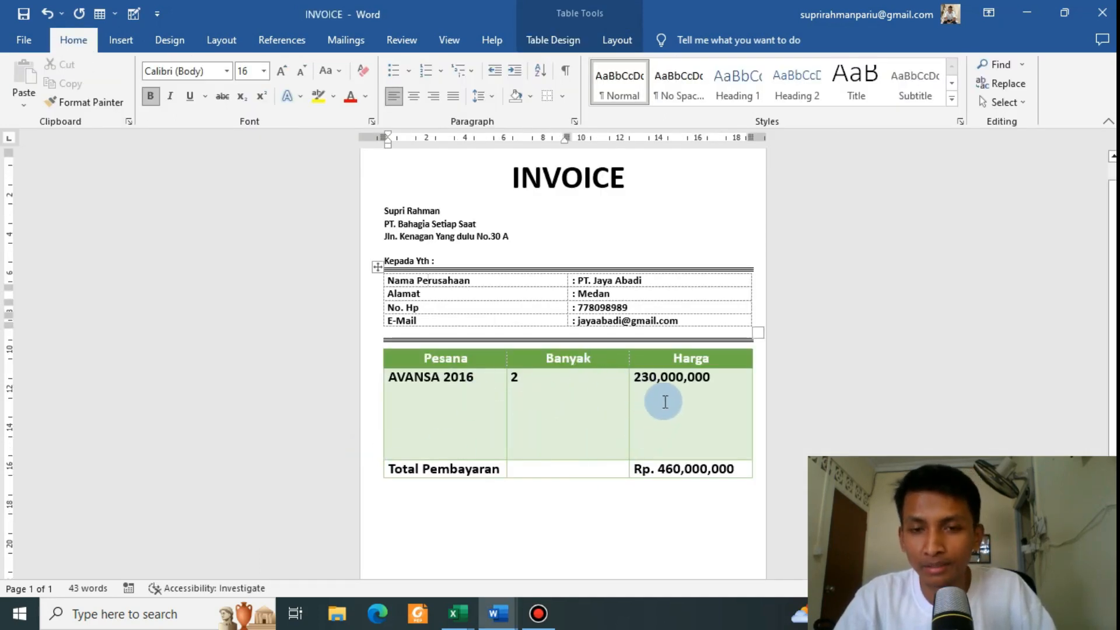
pyautogui.hotkey('alt', 'Tab')
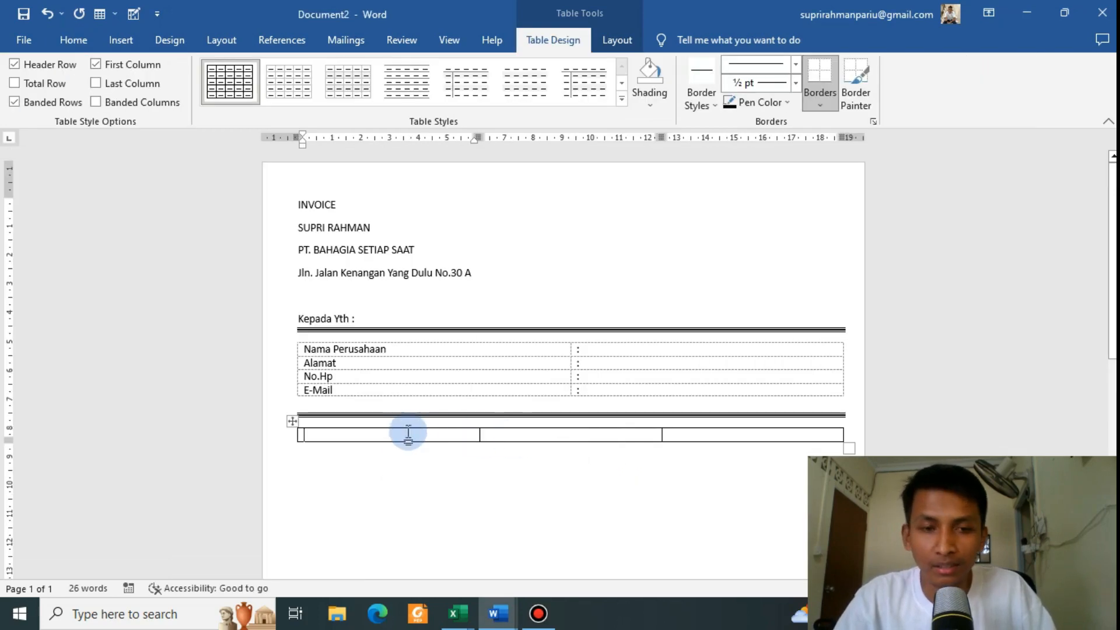
# Step: Apply the Grid Table 4 - Accent 5 style to the new table
pyautogui.click(292, 424)
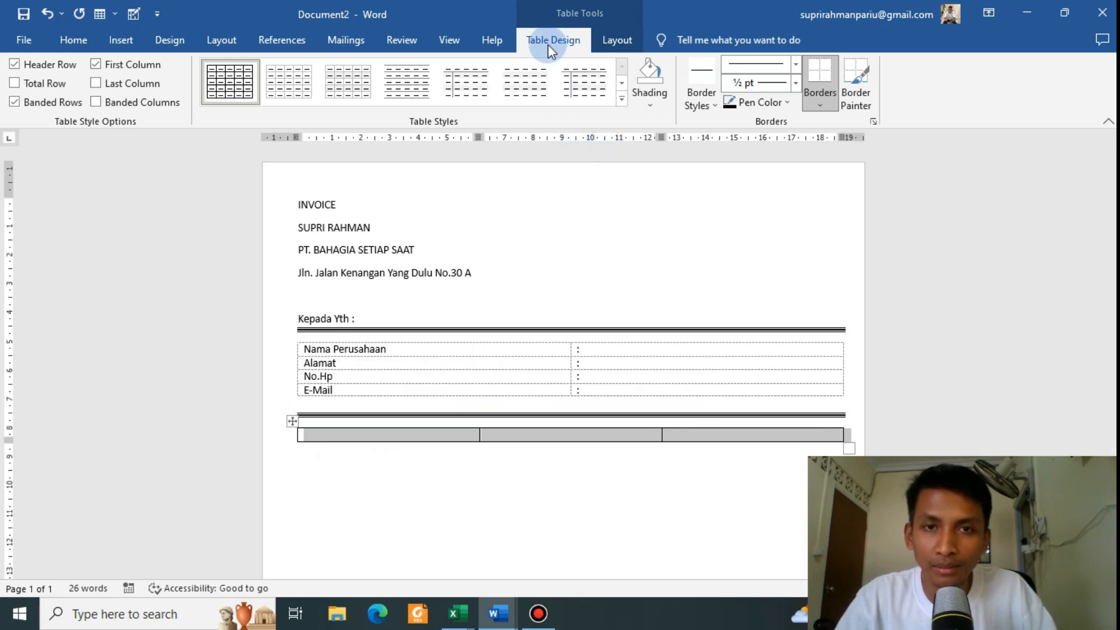
pyautogui.click(623, 98)
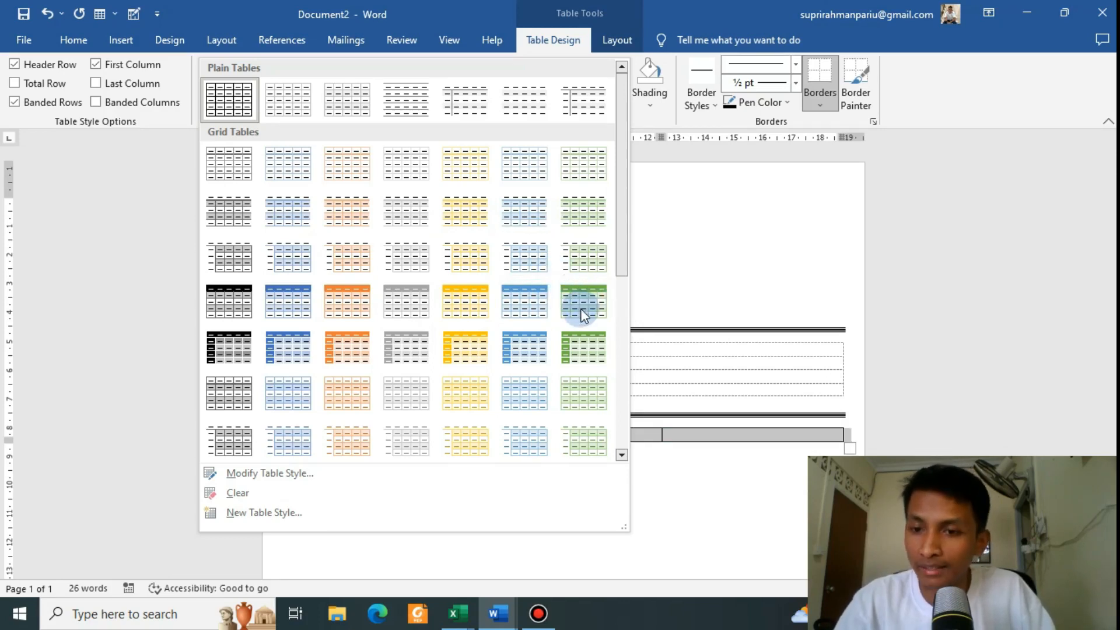
pyautogui.click(532, 307)
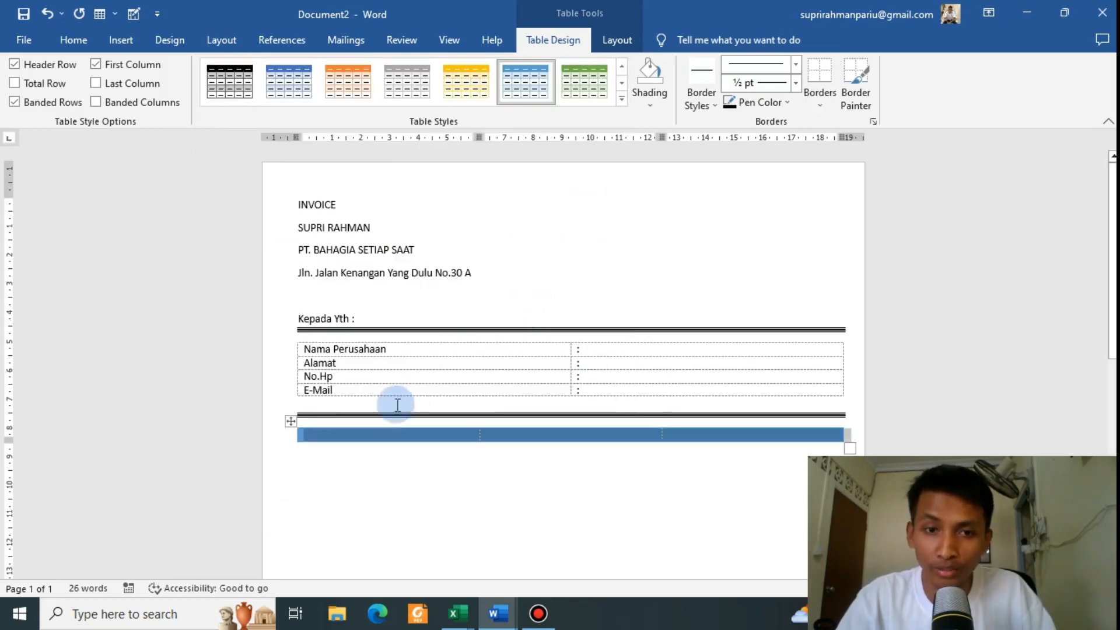
# Step: Type the column headings Pesanan, Banyak and Harga in the table's header row
pyautogui.scroll(-3, 432, 332)
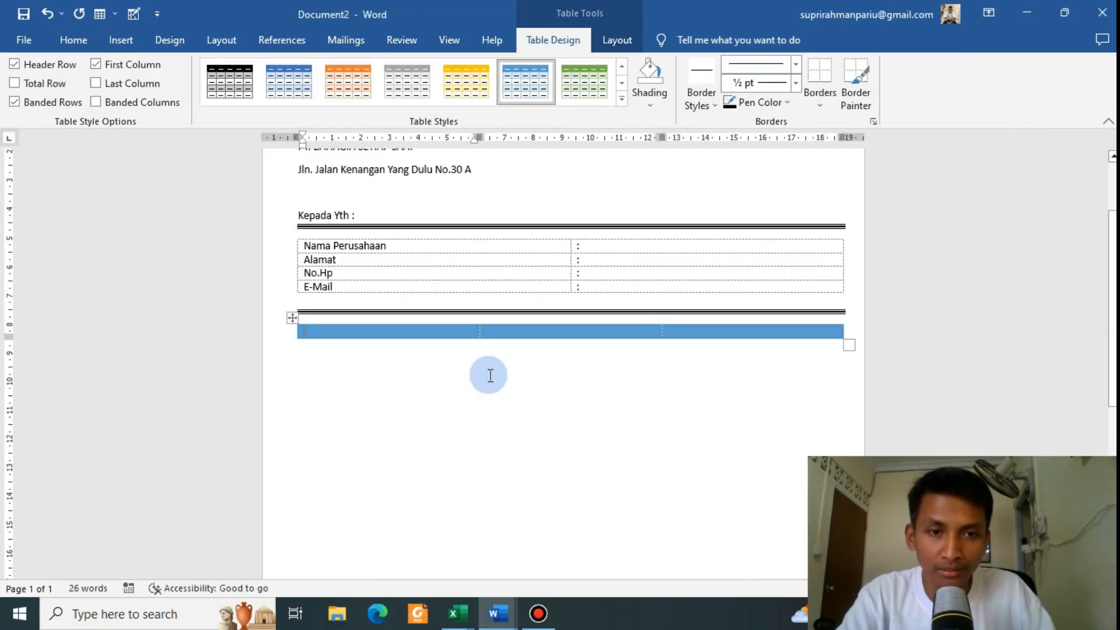
pyautogui.write('Pes')
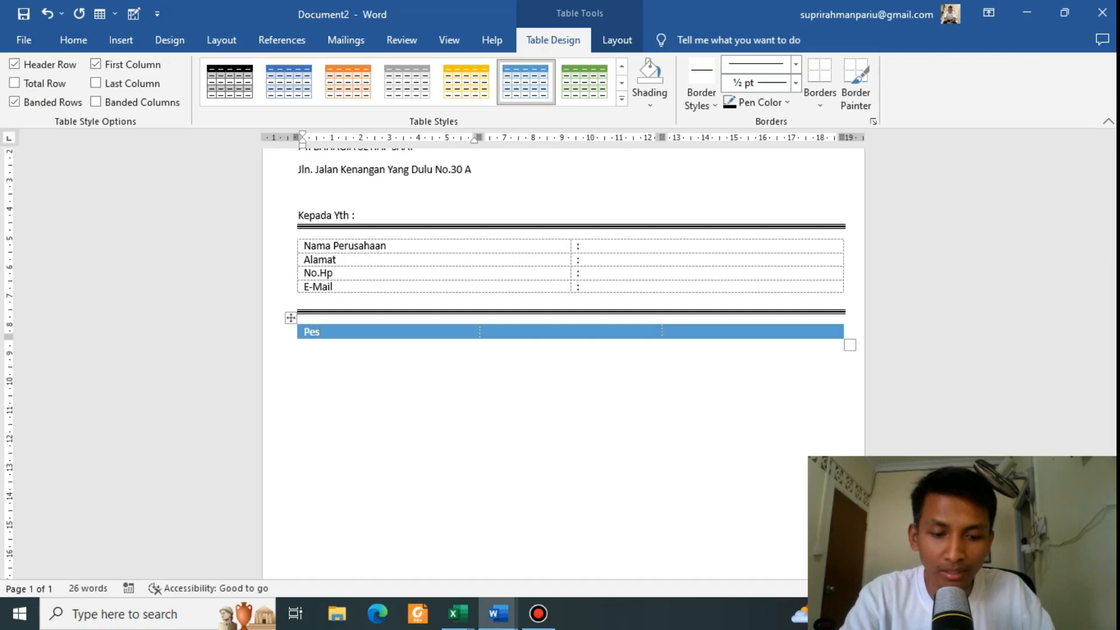
pyautogui.write('anan')
pyautogui.click(488, 375)
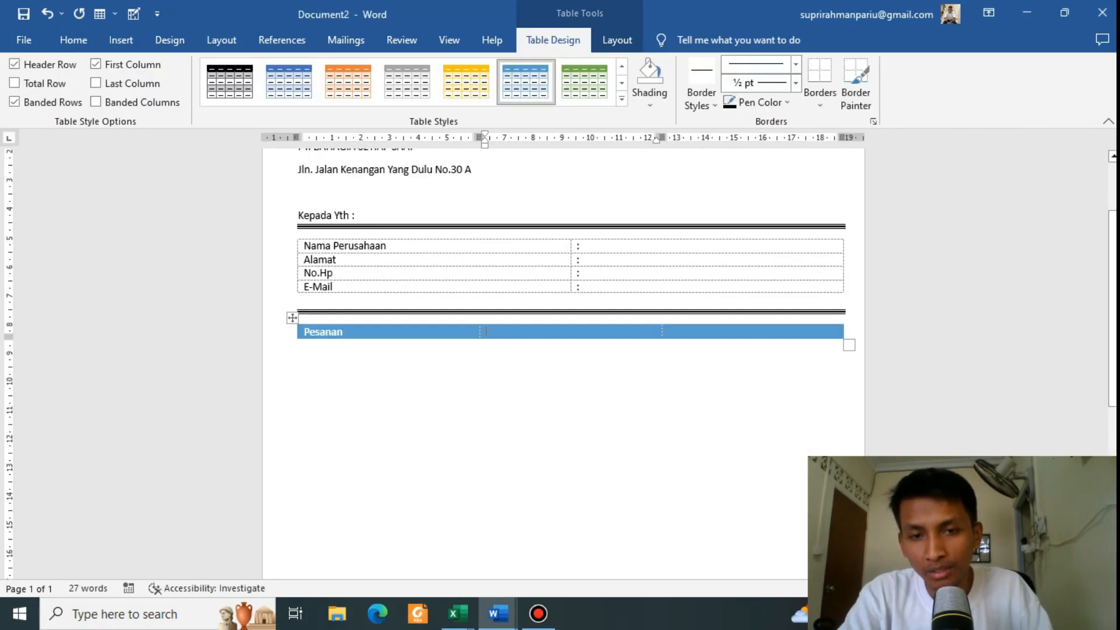
pyautogui.press('Tab')
pyautogui.write('Banga')
pyautogui.press('BackSpace')
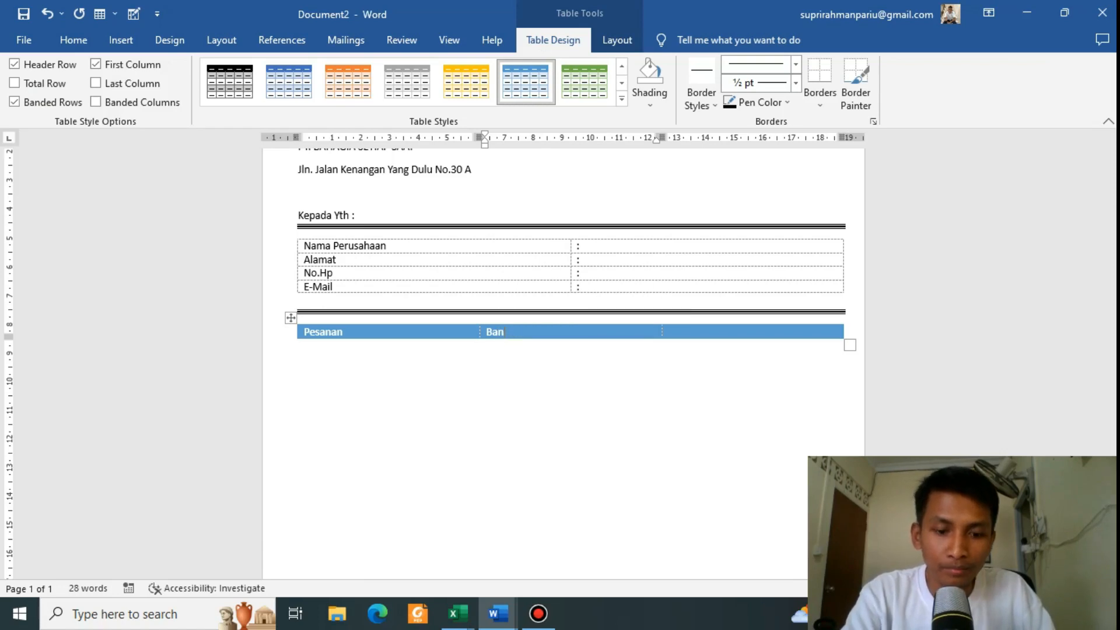
pyautogui.write('k')
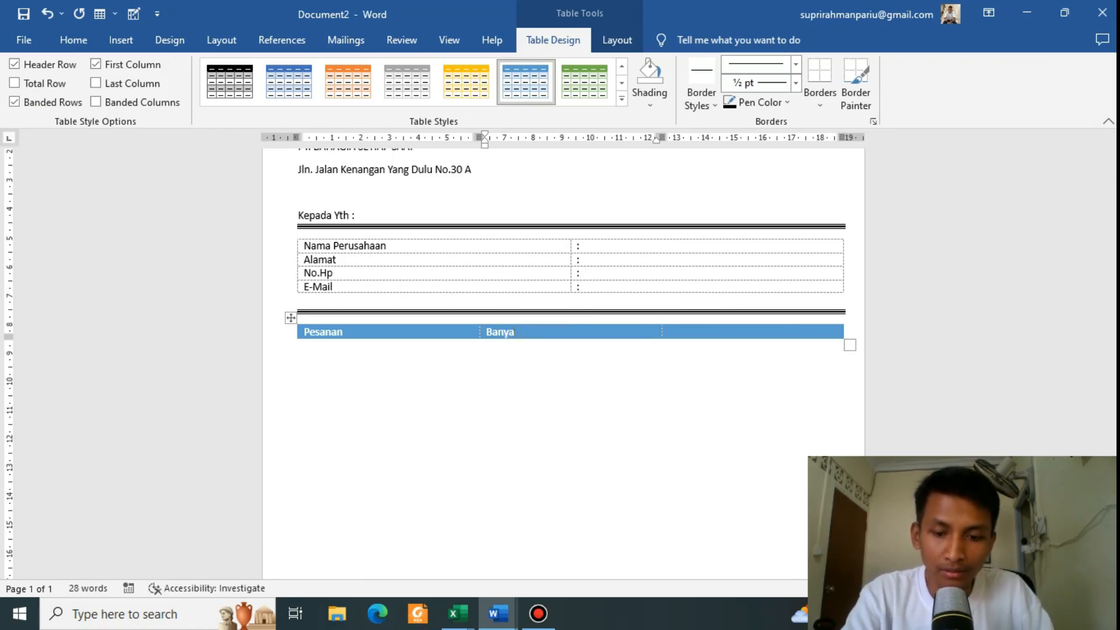
pyautogui.write('k')
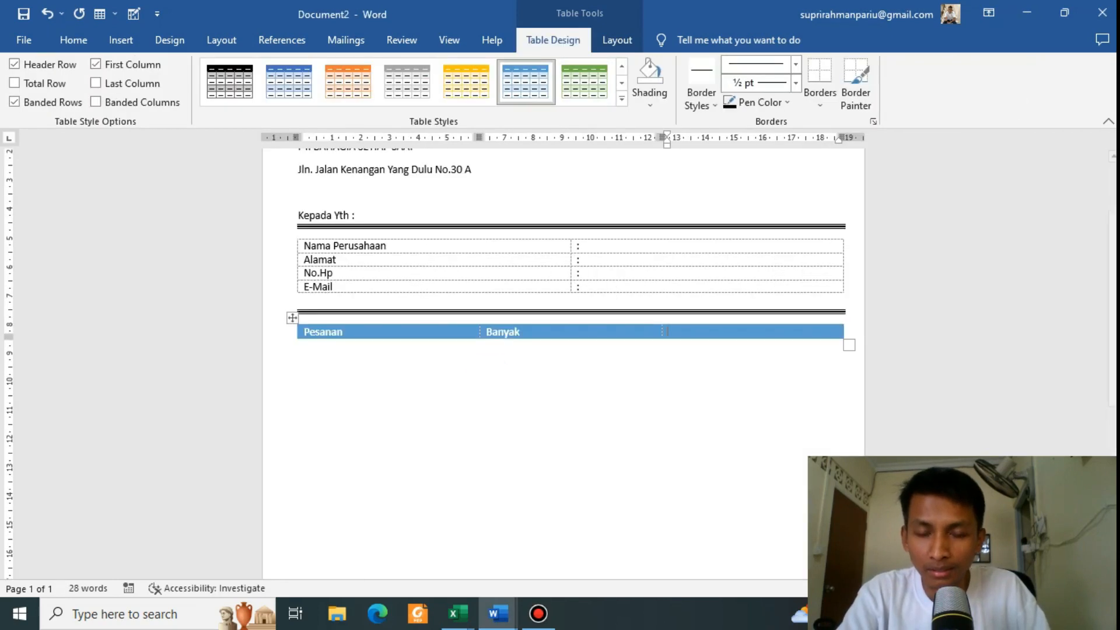
pyautogui.press('Tab')
pyautogui.write('Harga')
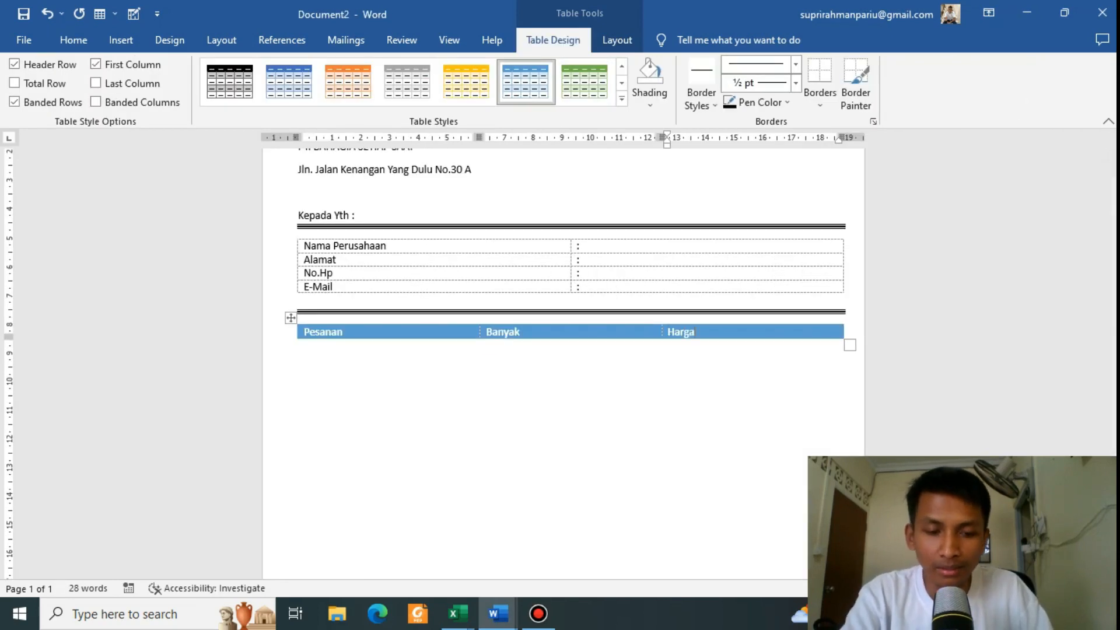
# Step: Add an empty body row below the headings and make it taller with two line breaks
pyautogui.press('Tab')
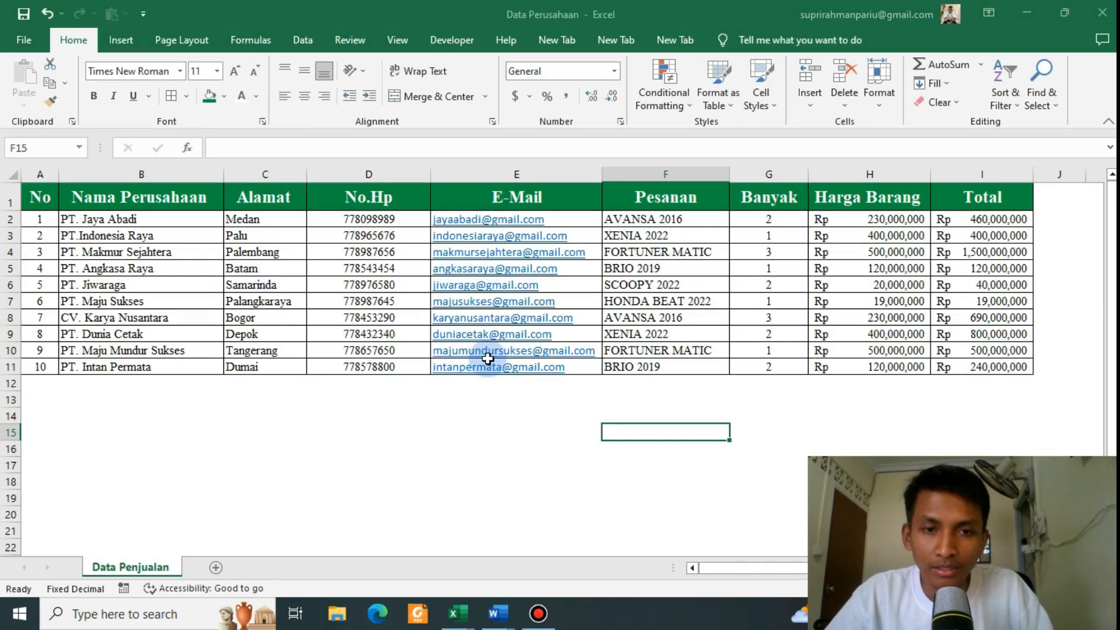
pyautogui.hotkey('alt', 'Tab')
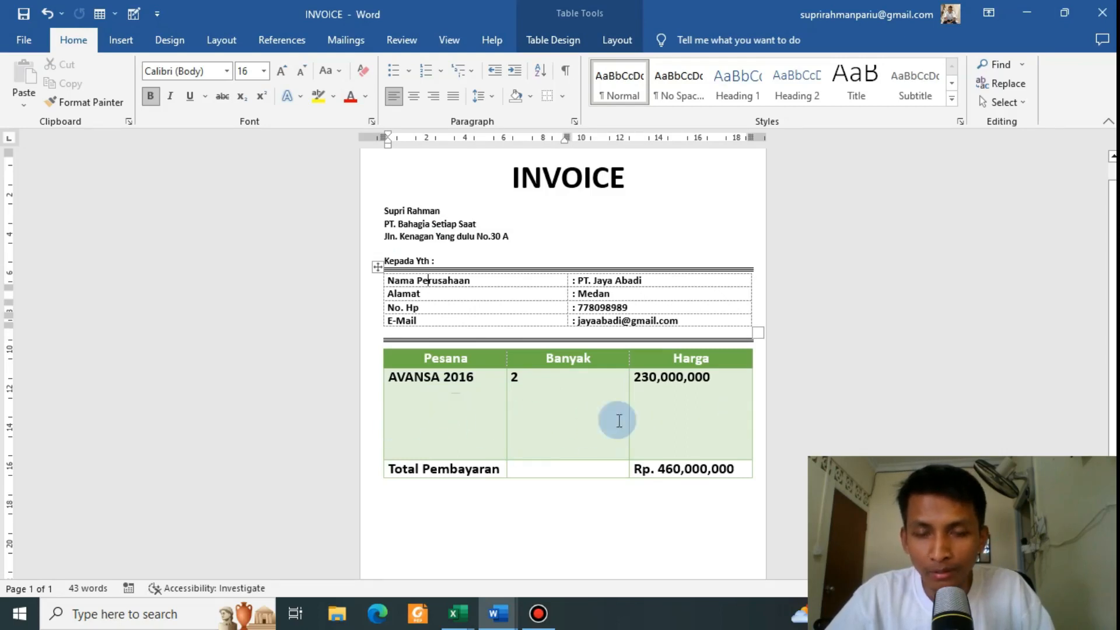
pyautogui.hotkey('alt', 'Tab')
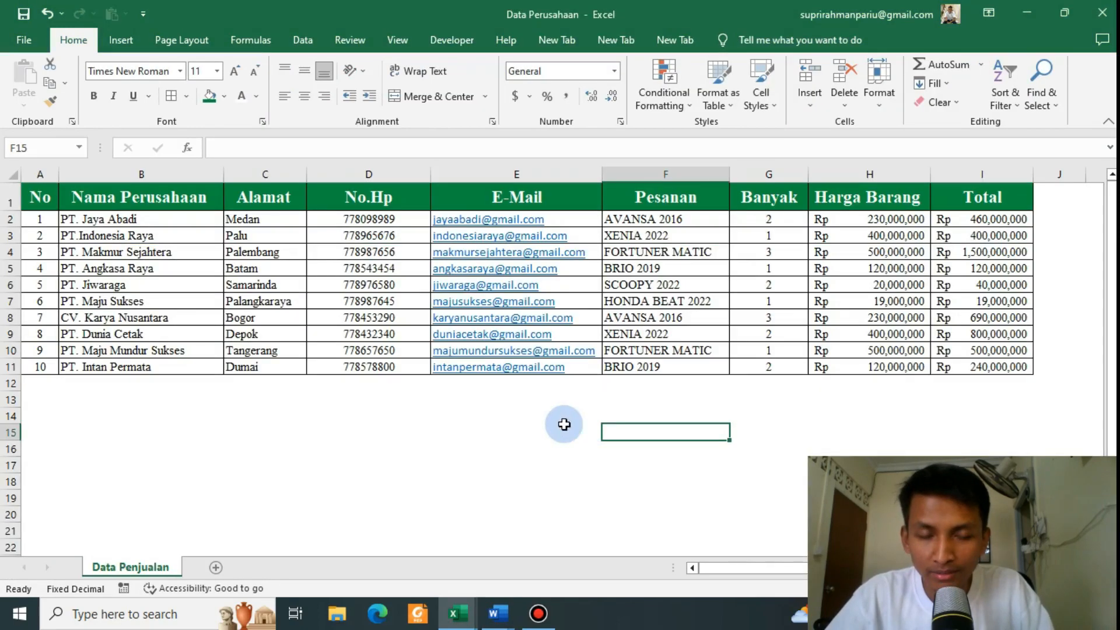
pyautogui.hotkey('alt', 'Tab')
pyautogui.hotkey('alt', 'Tab')
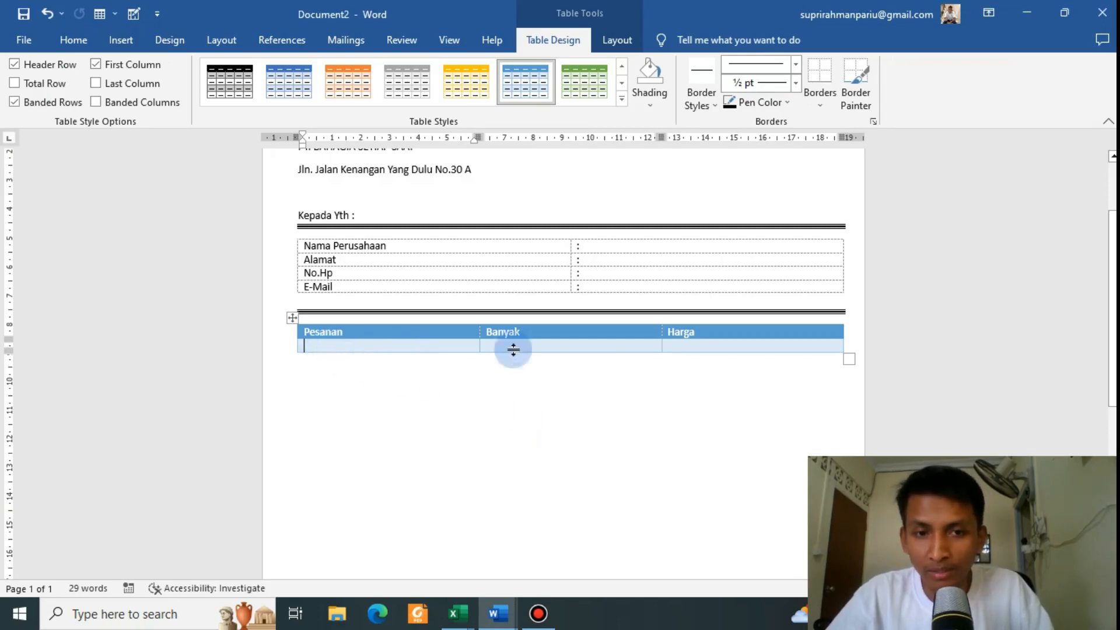
pyautogui.press('Return')
pyautogui.press('Return')
pyautogui.press('Return')
pyautogui.press('Return')
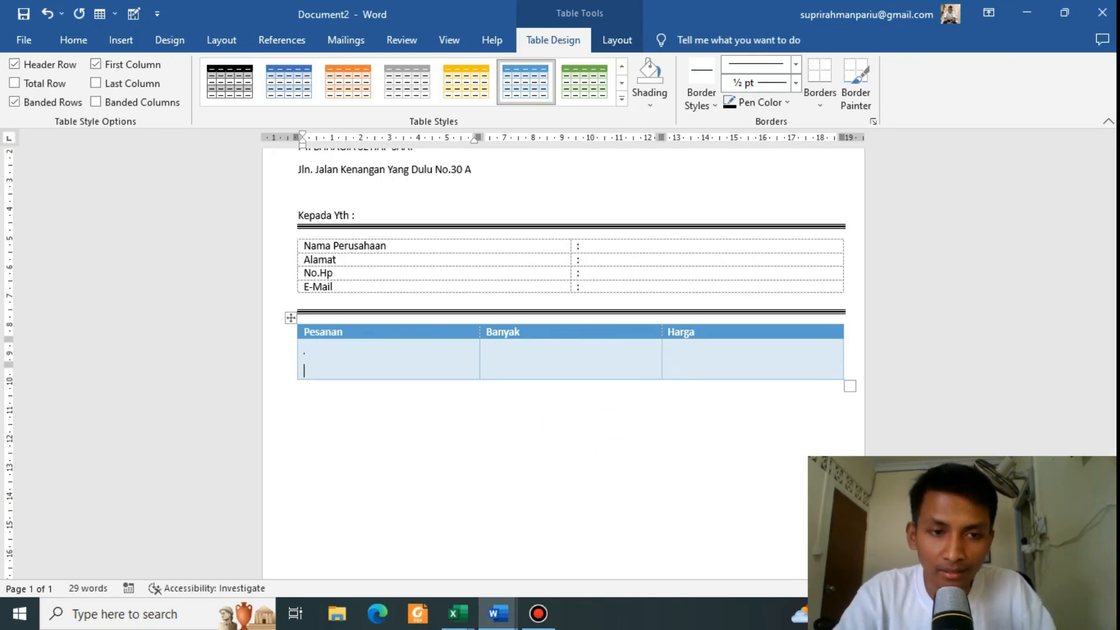
pyautogui.press('Return')
pyautogui.press('Return')
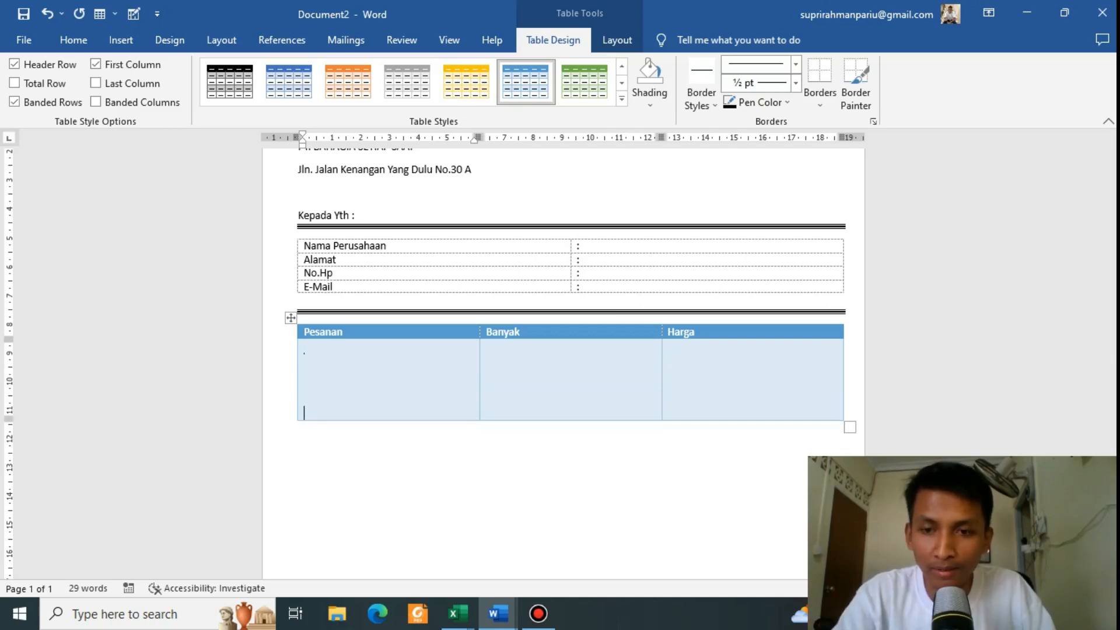
pyautogui.scroll(-2, 635, 453)
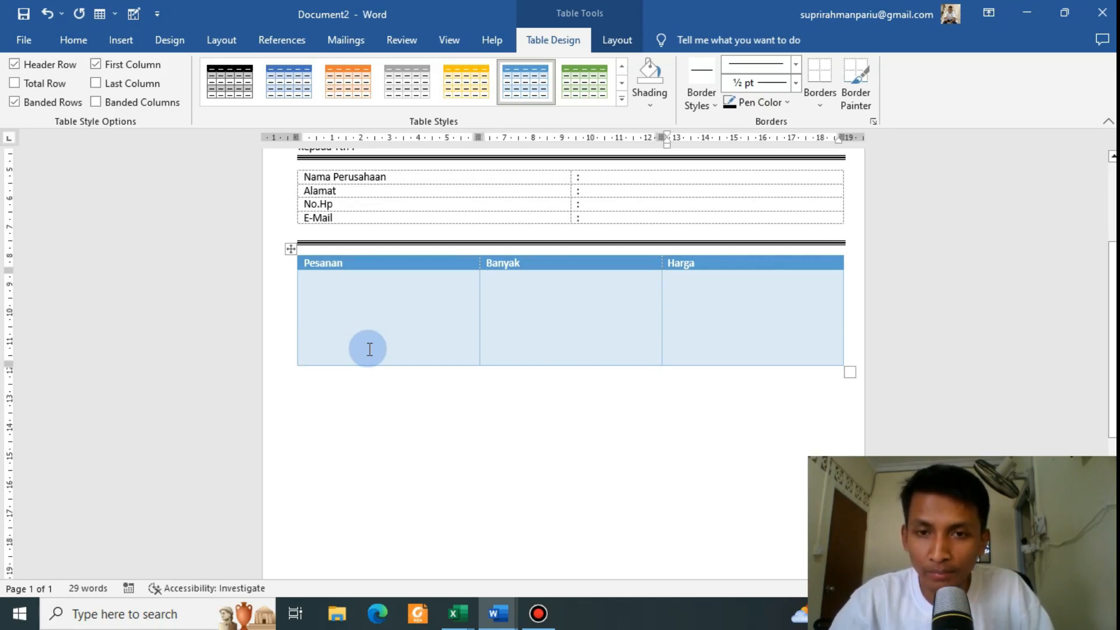
# Step: Add a final row labelled 'Total Pembayaran' and begin the amount 'Rp.' in its Harga cell
pyautogui.press('Tab')
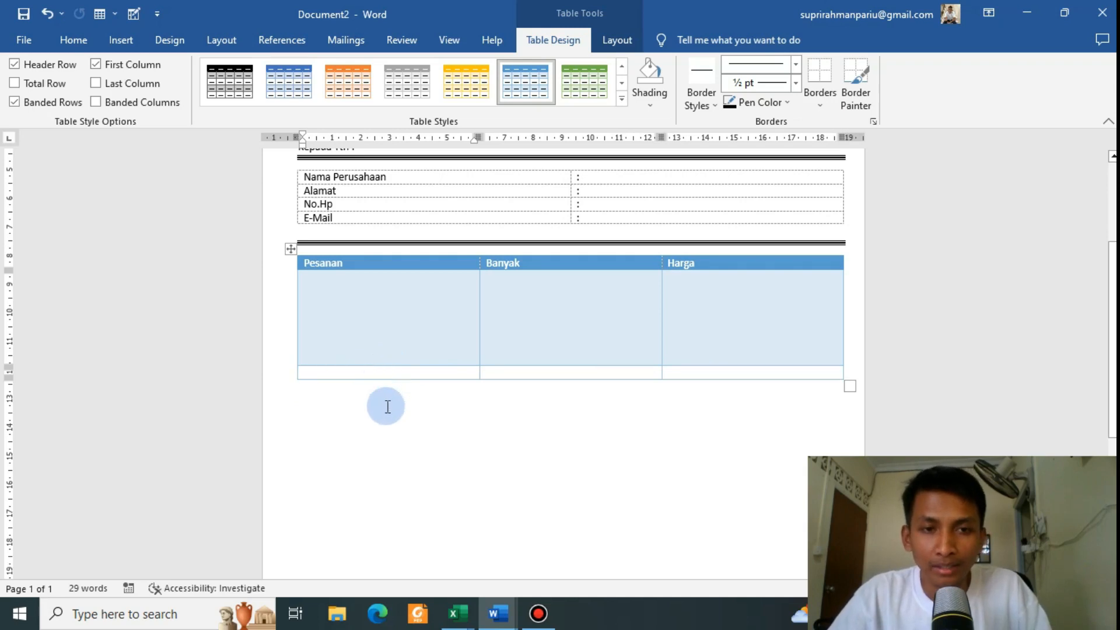
pyautogui.hotkey('alt', 'Tab')
pyautogui.hotkey('alt', 'Tab')
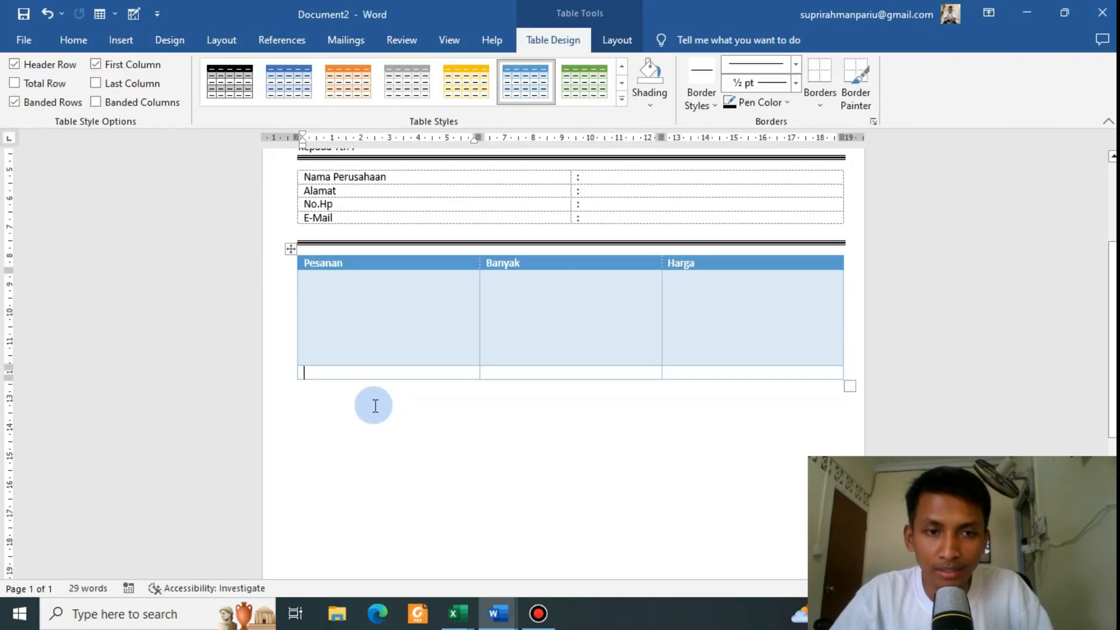
pyautogui.hotkey('alt', 'Tab')
pyautogui.hotkey('alt', 'Tab')
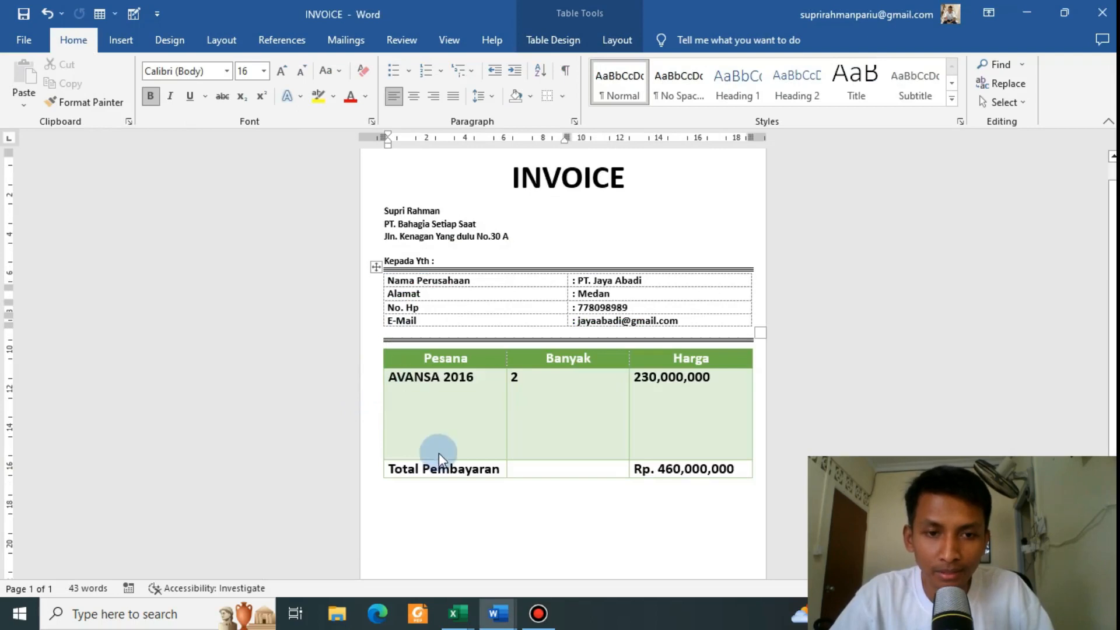
pyautogui.hotkey('alt', 'Tab')
pyautogui.write('Total ')
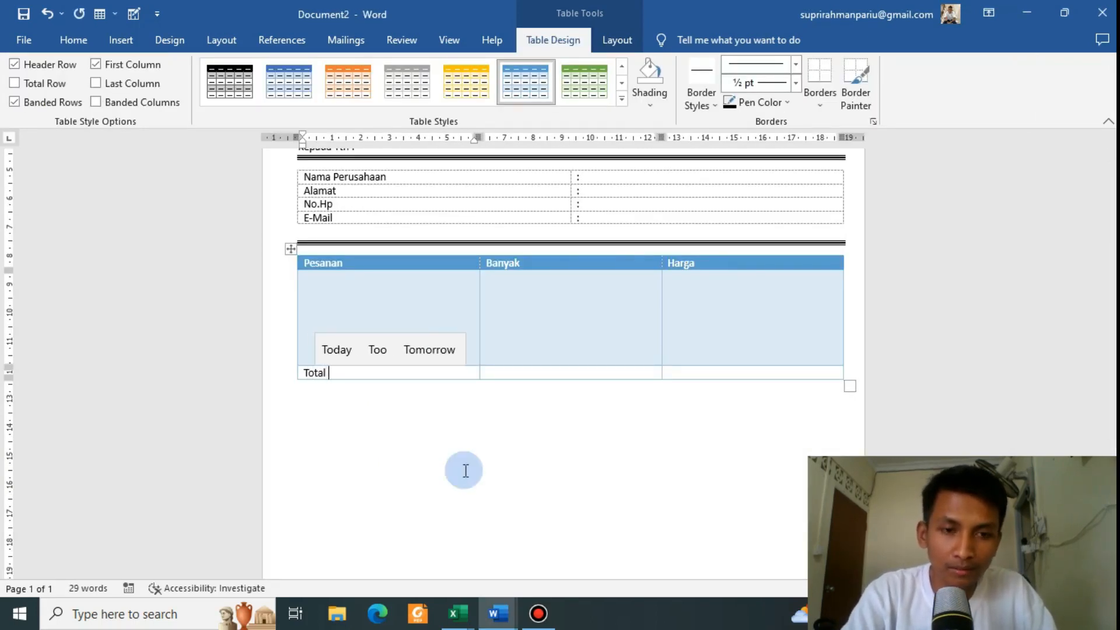
pyautogui.write('Pembayaran')
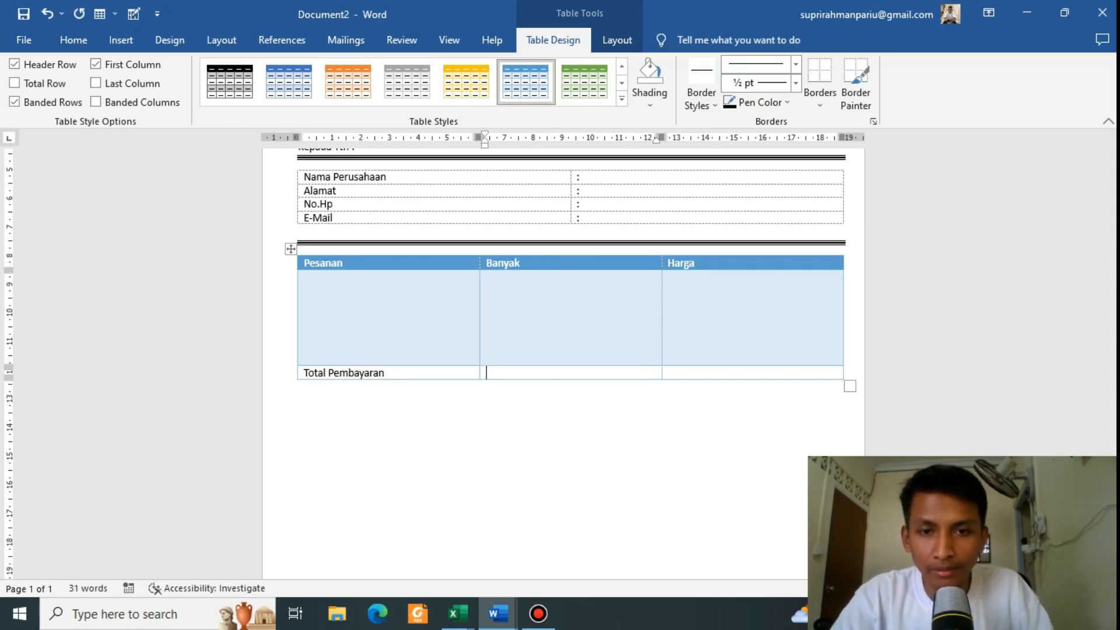
pyautogui.hotkey('alt', 'Tab')
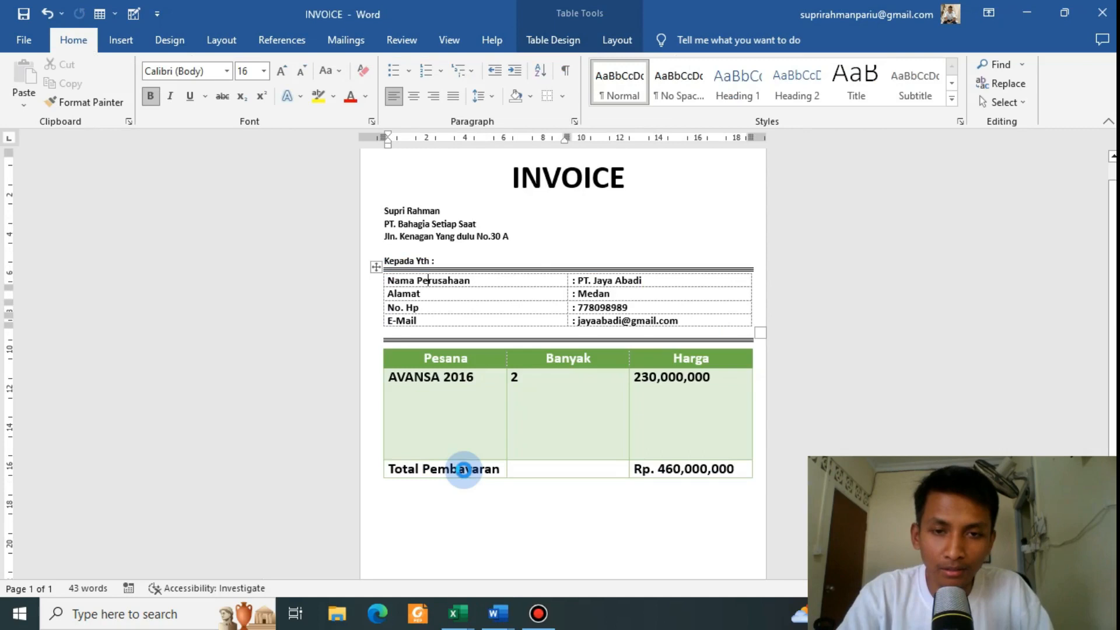
pyautogui.hotkey('alt', 'Tab')
pyautogui.press('Tab')
pyautogui.press('Tab')
pyautogui.write('R')
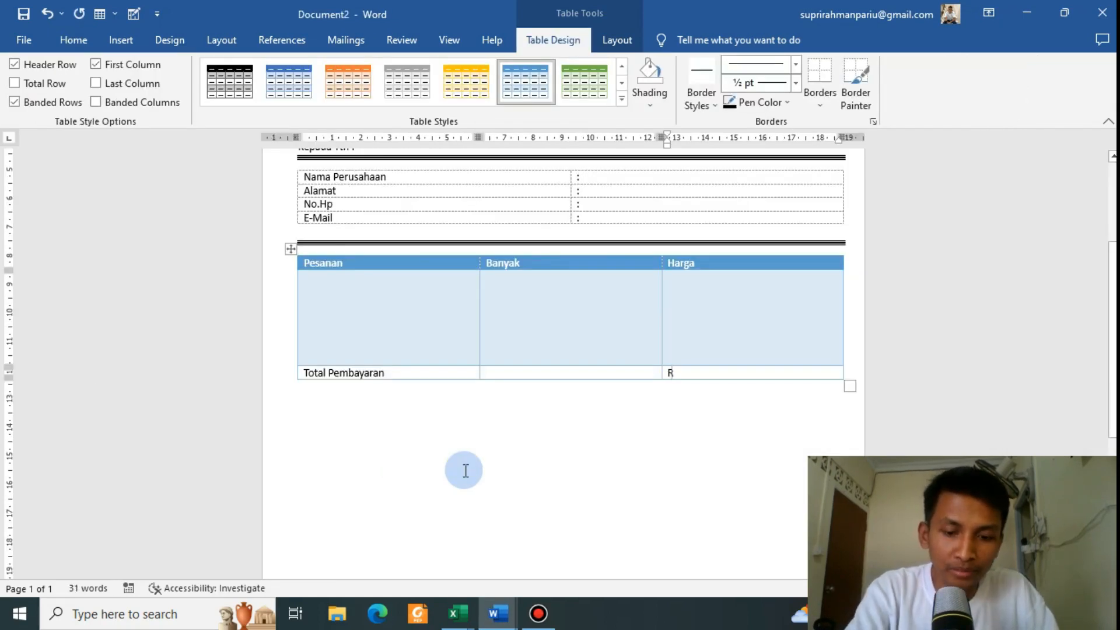
pyautogui.write('p.')
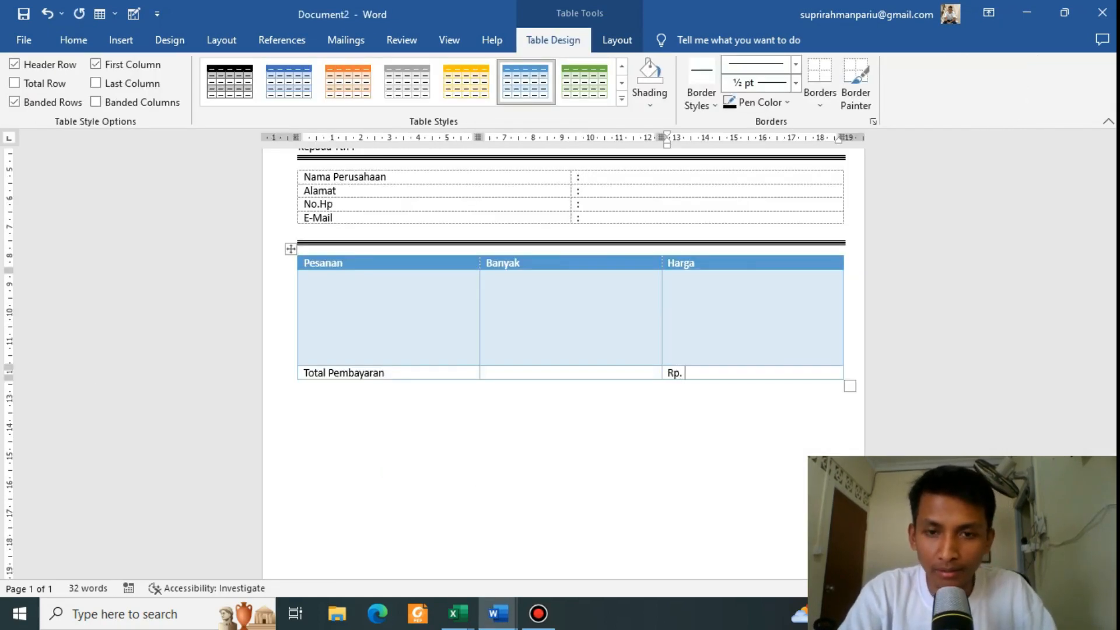
pyautogui.hotkey('alt', 'Tab')
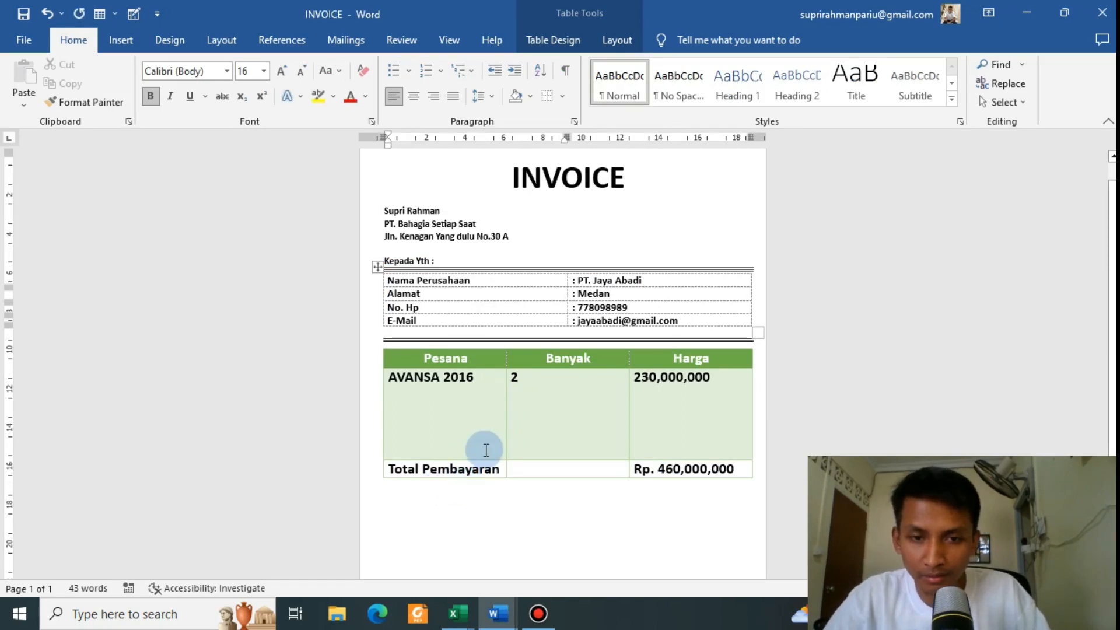
pyautogui.hotkey('alt', 'Tab')
pyautogui.scroll(5, 521, 406)
pyautogui.scroll(1, 522, 408)
pyautogui.scroll(-5, 523, 408)
pyautogui.scroll(3, 523, 409)
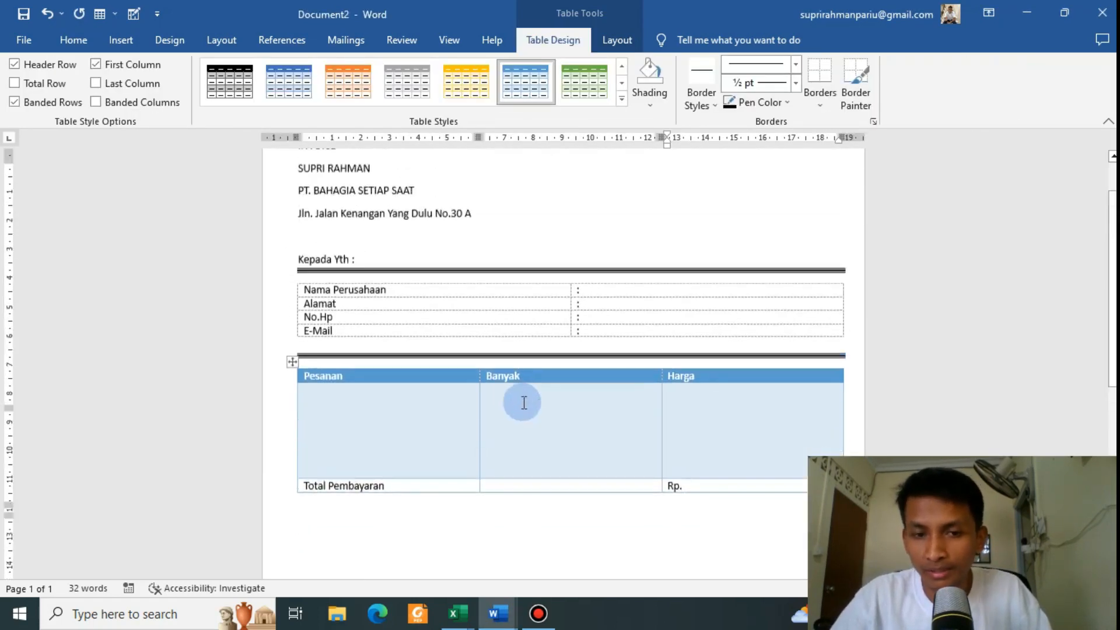
pyautogui.scroll(2, 524, 403)
pyautogui.hotkey('alt', 'Tab')
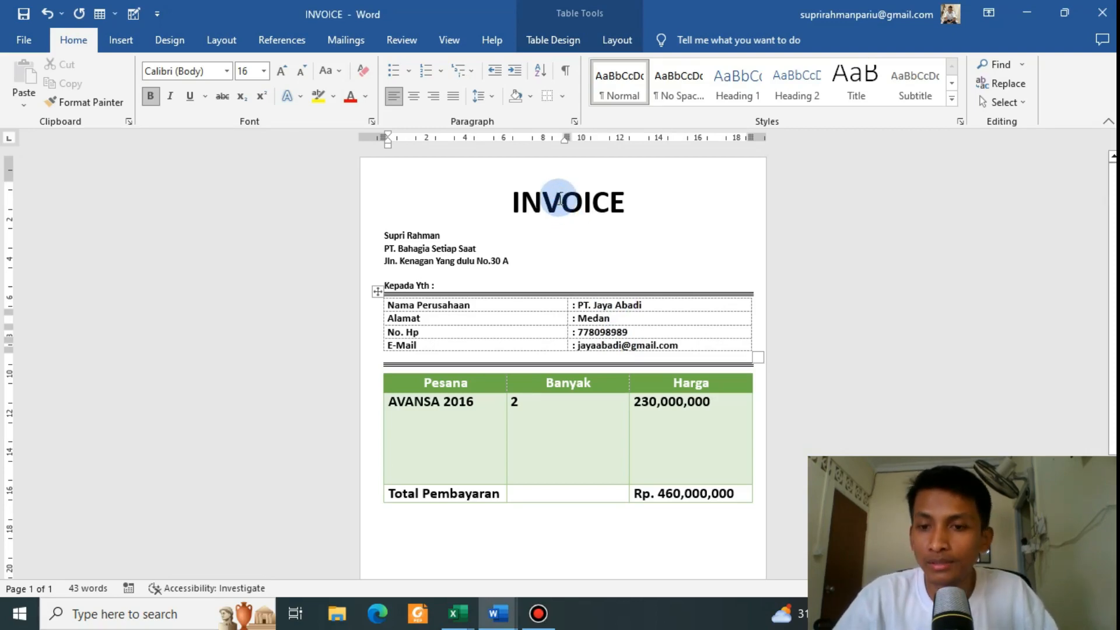
pyautogui.moveTo(561, 195); pyautogui.dragTo(607, 200)
pyautogui.click(582, 210)
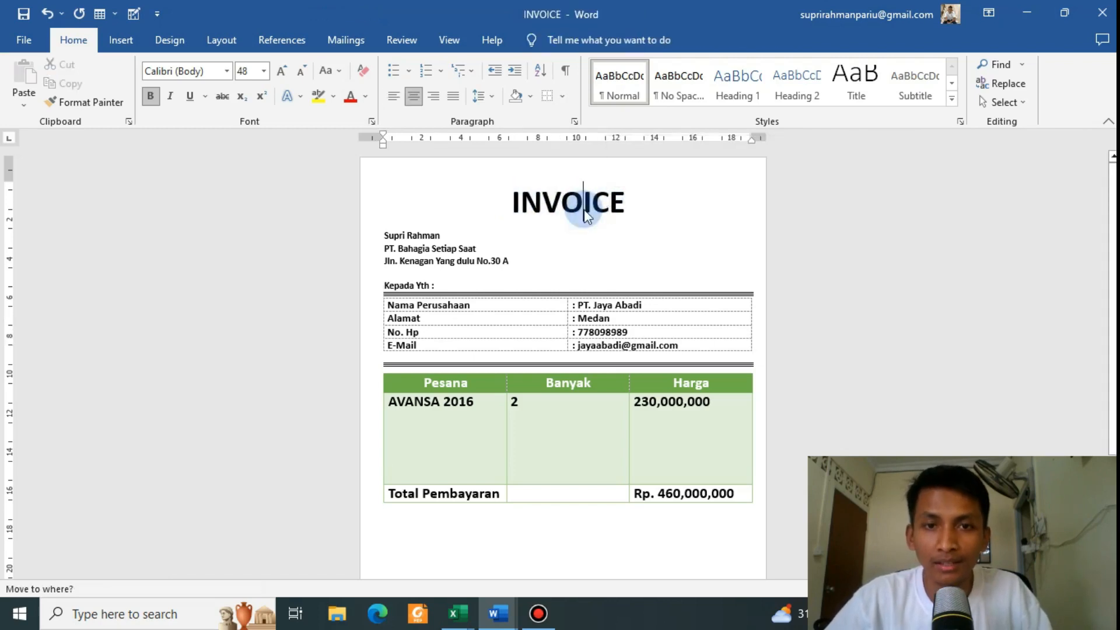
pyautogui.hotkey('alt', 'Tab')
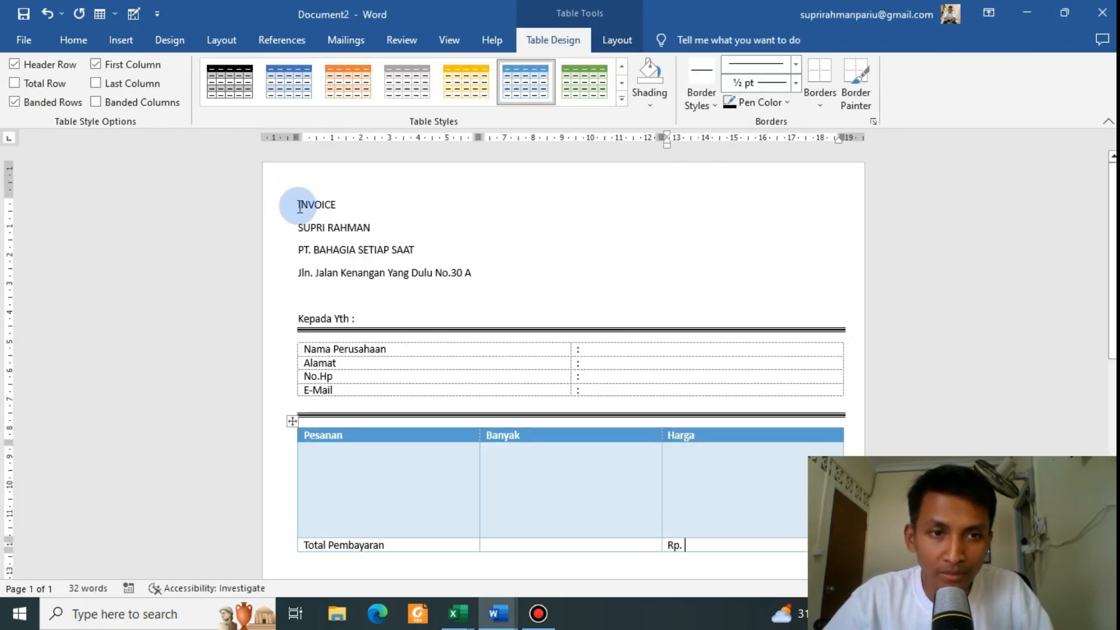
# Step: Centre the INVOICE heading and enlarge it a few Grow Font steps
pyautogui.moveTo(298, 205); pyautogui.dragTo(337, 211)
pyautogui.click(86, 47)
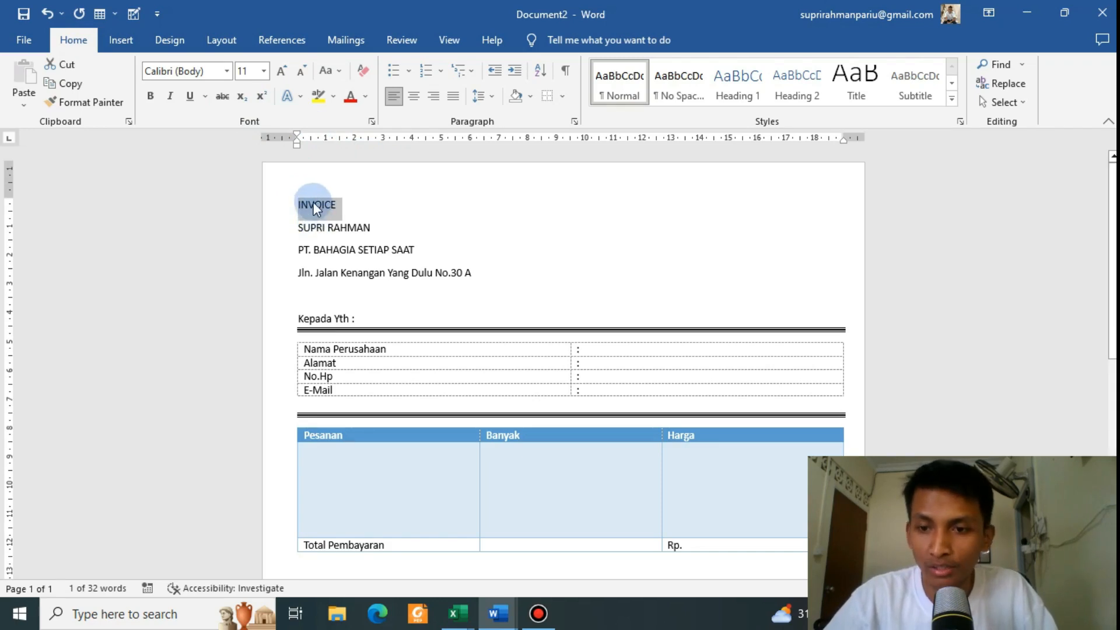
pyautogui.click(418, 95)
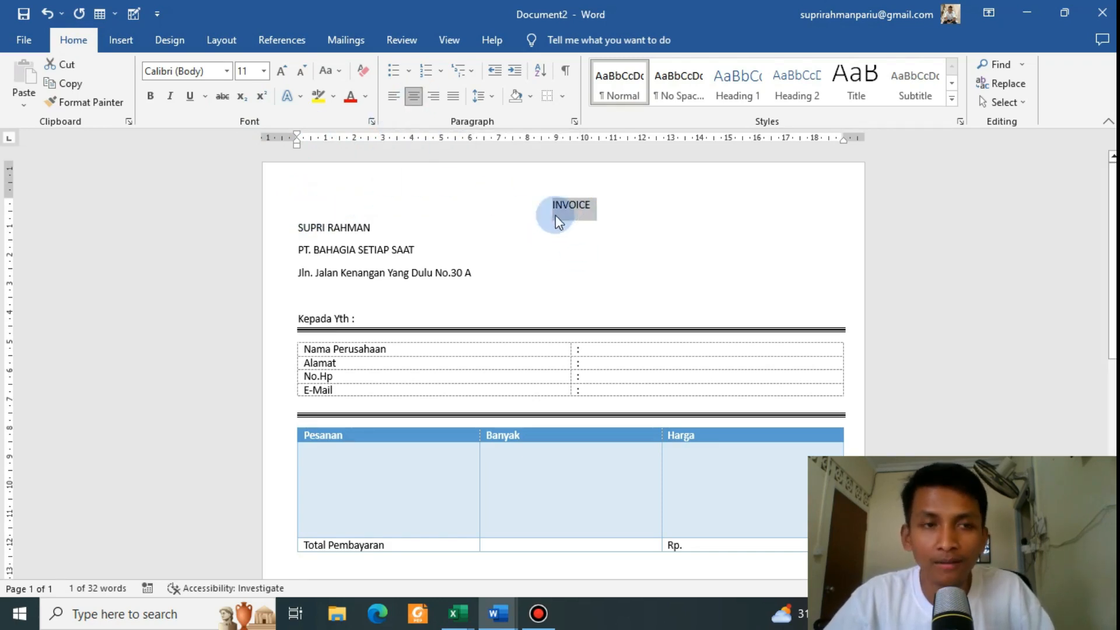
pyautogui.click(190, 95)
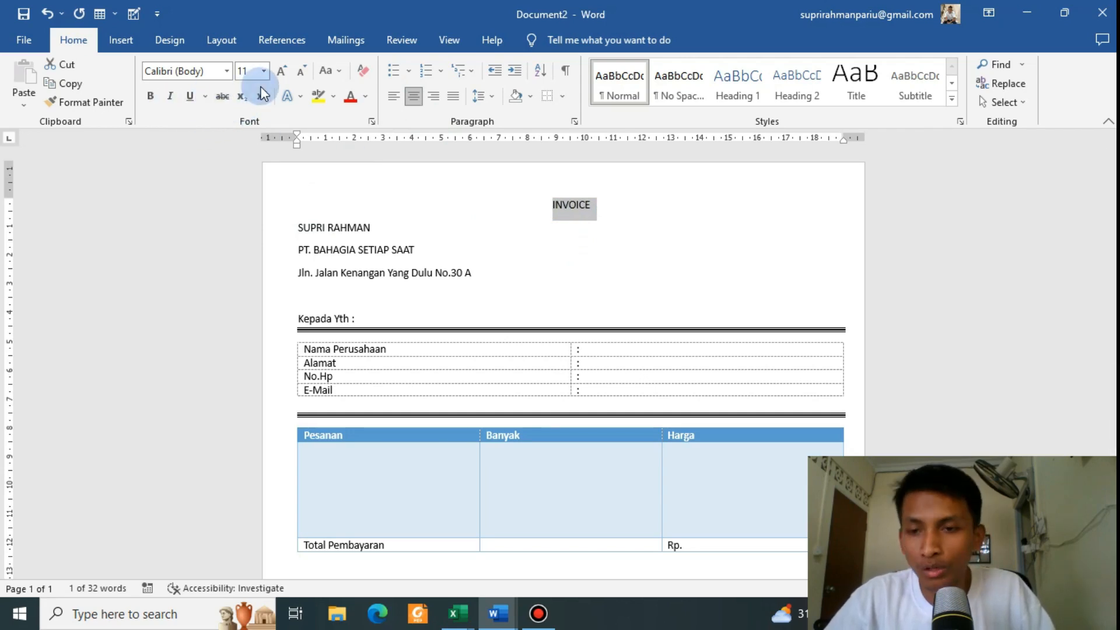
pyautogui.click(289, 75)
pyautogui.click(288, 77)
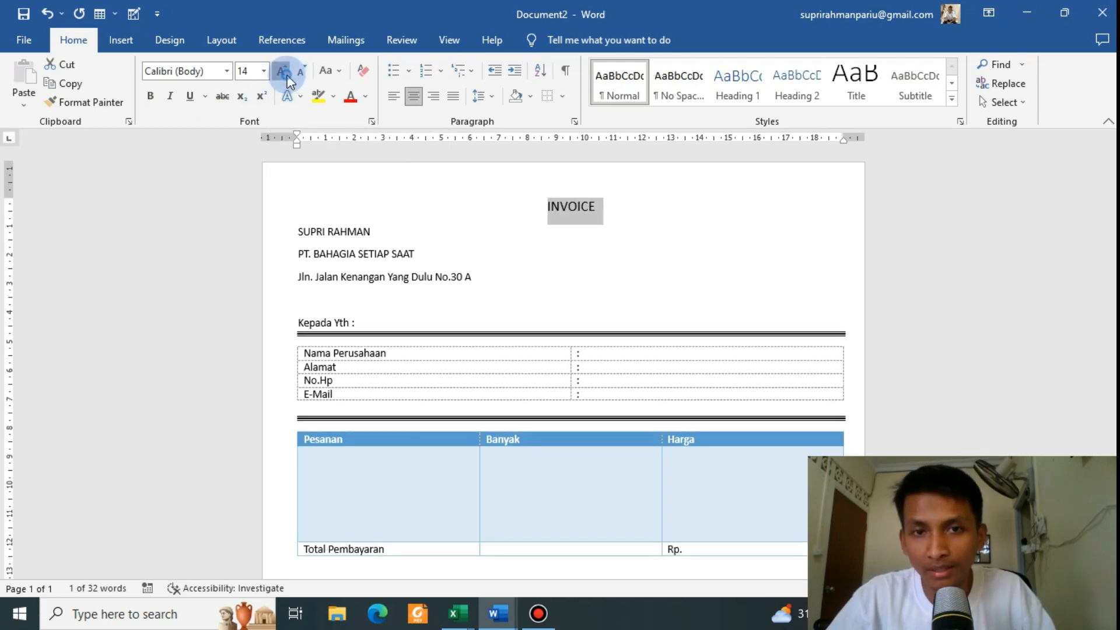
pyautogui.click(288, 76)
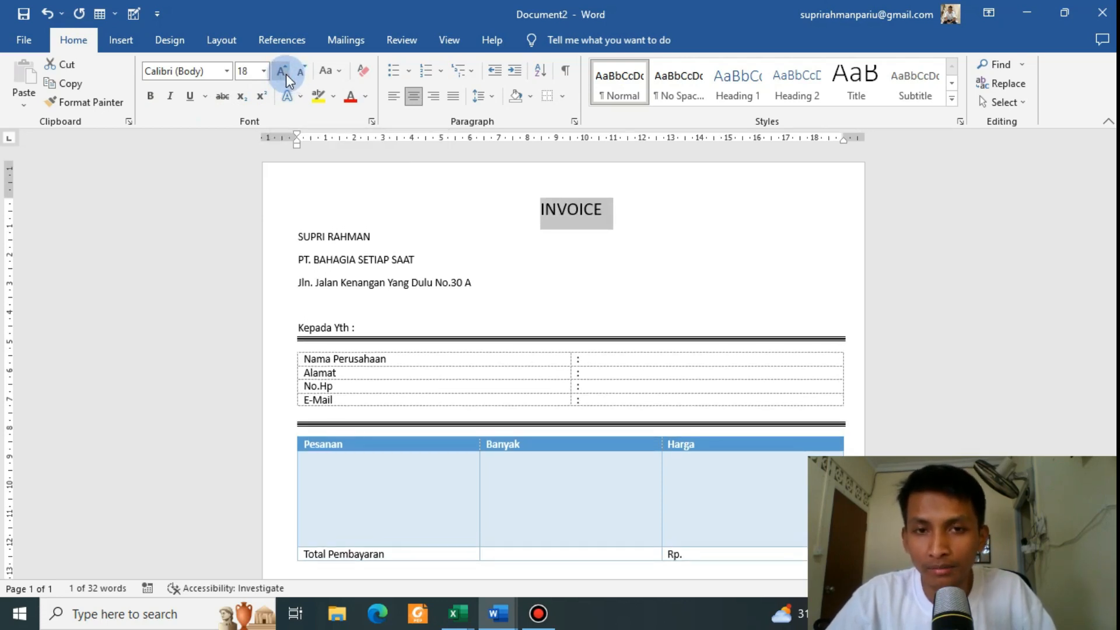
# Step: Set the INVOICE heading to 26 pt and make it bold
pyautogui.click(263, 71)
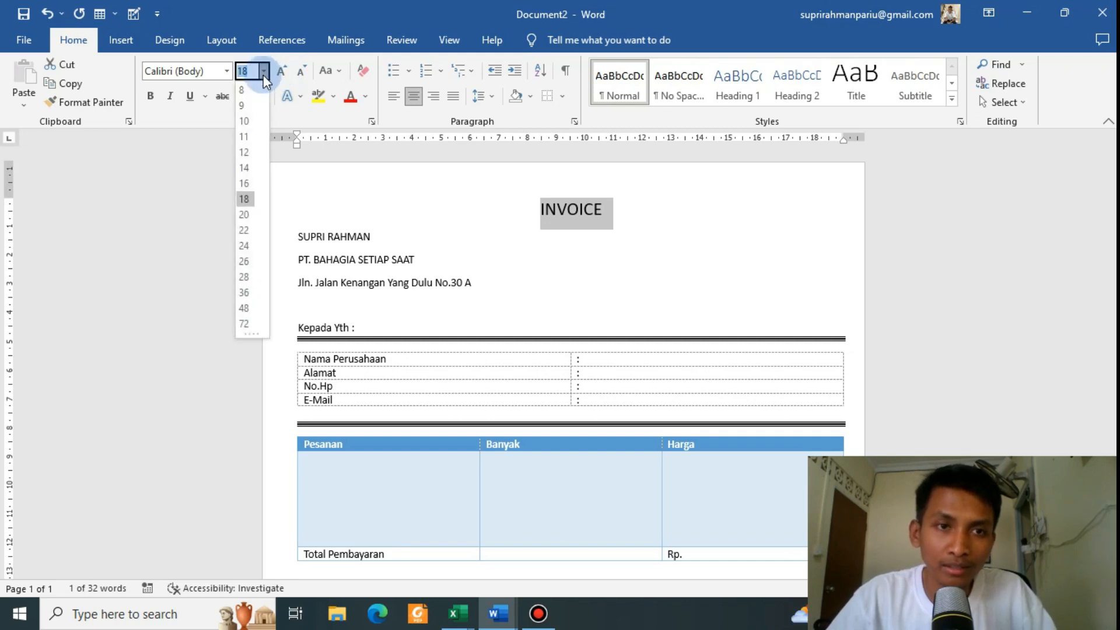
pyautogui.click(244, 260)
pyautogui.scroll(1, 576, 221)
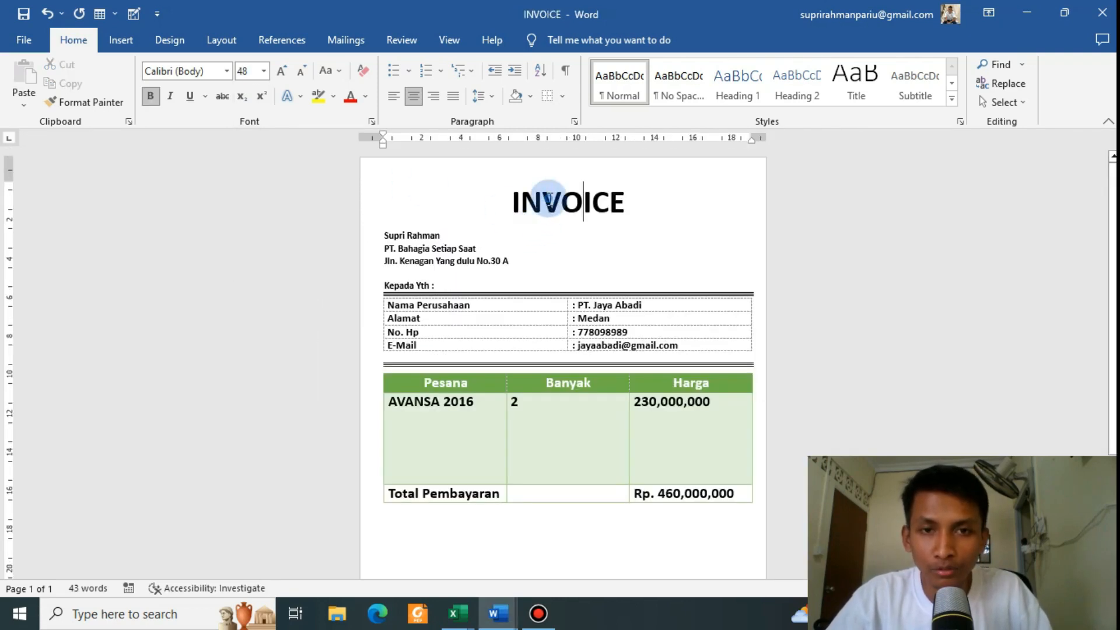
pyautogui.moveTo(492, 211); pyautogui.dragTo(492, 213)
pyautogui.hotkey('alt', 'Tab')
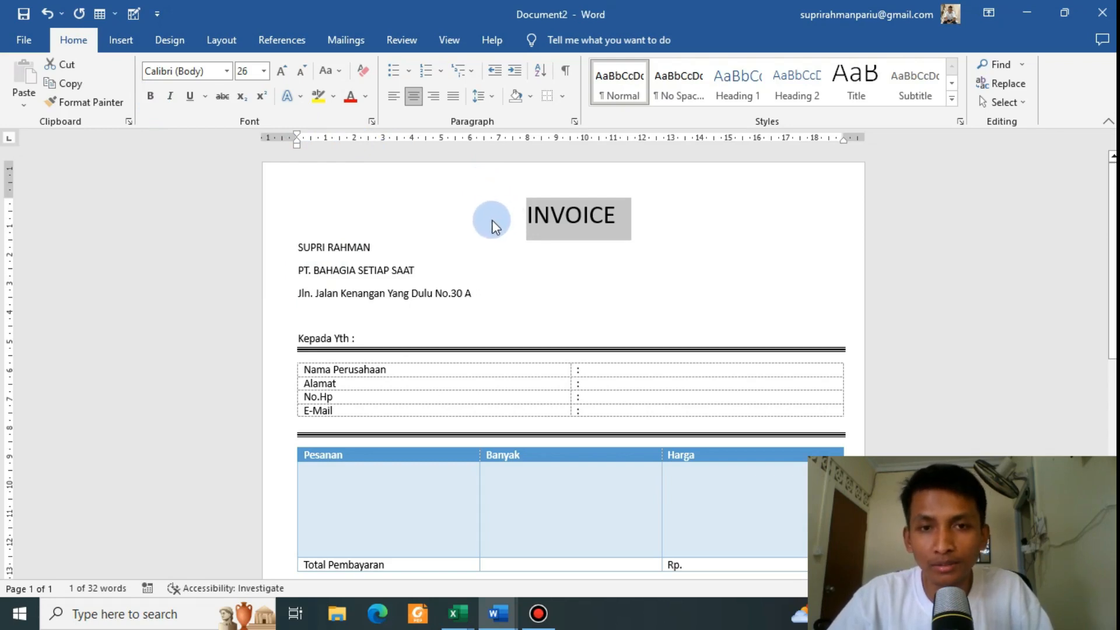
pyautogui.click(153, 102)
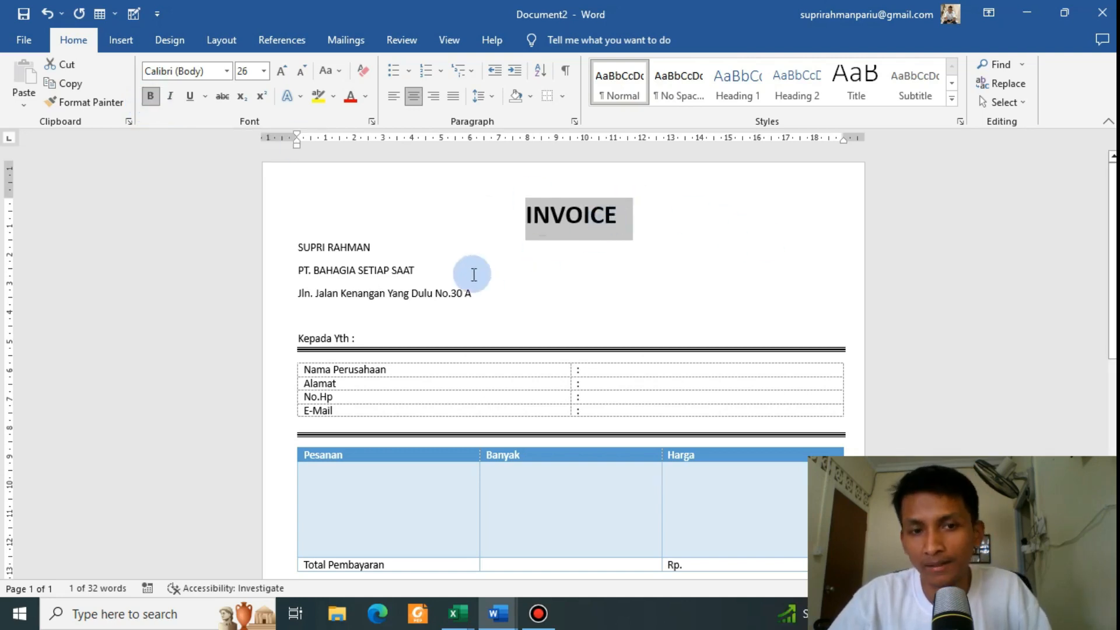
pyautogui.click(592, 215)
pyautogui.click(616, 218)
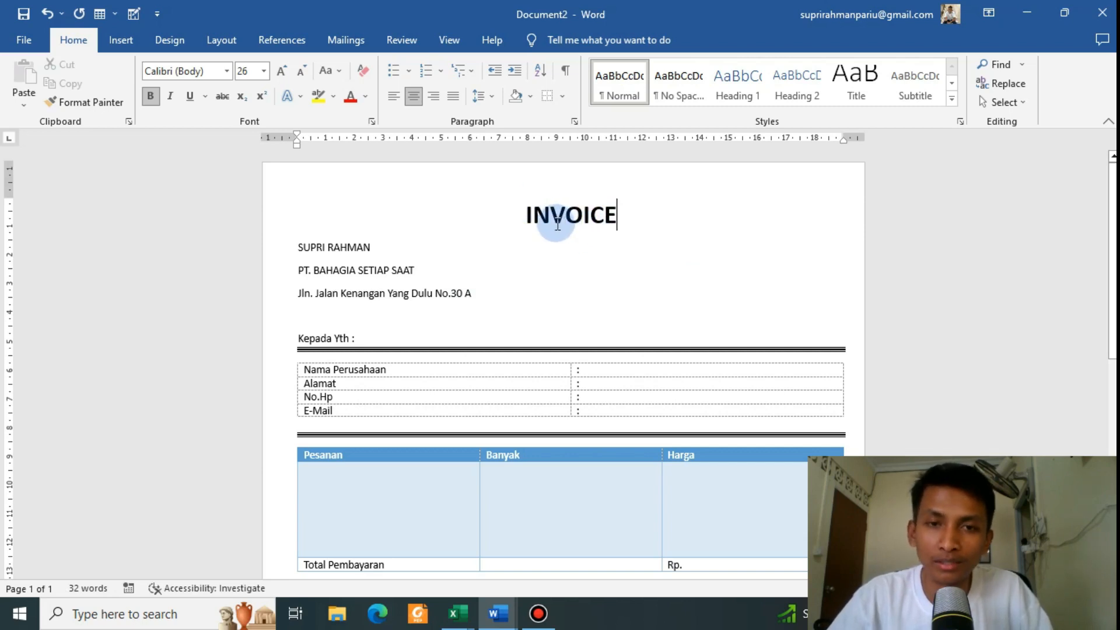
# Step: Check the sender-line spacing in the finished INVOICE document for comparison
pyautogui.hotkey('alt', 'Tab')
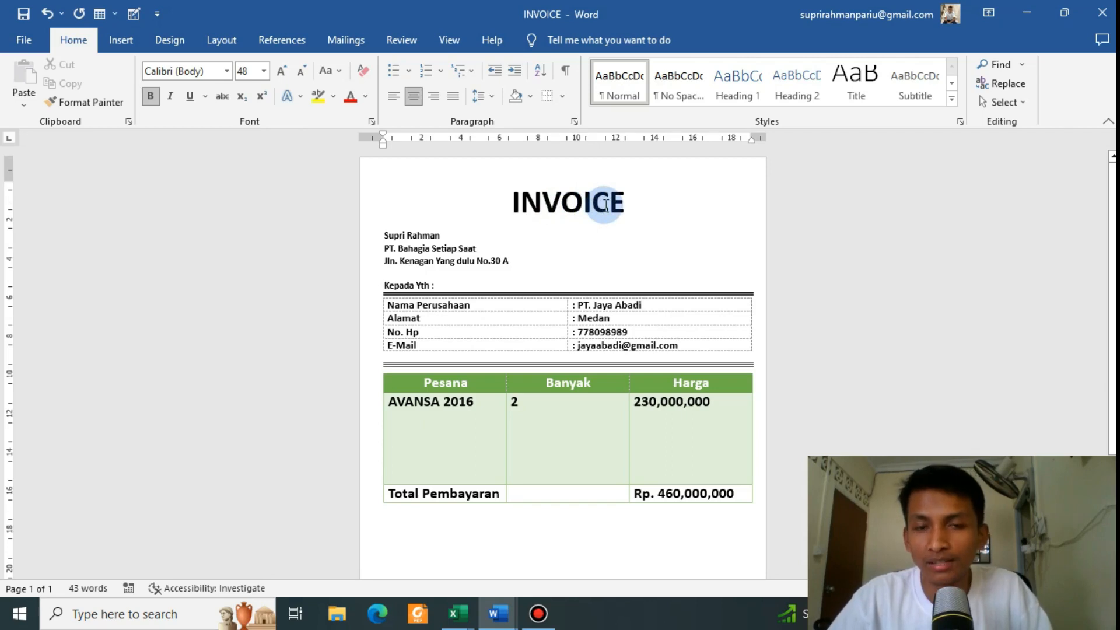
pyautogui.click(539, 200)
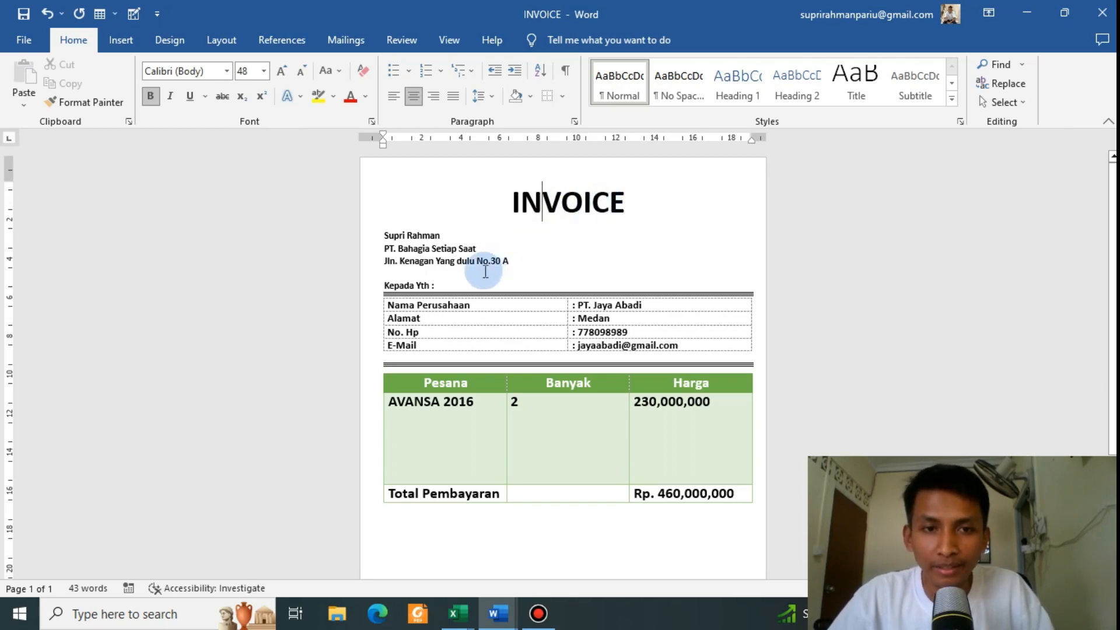
pyautogui.moveTo(389, 234); pyautogui.dragTo(512, 263)
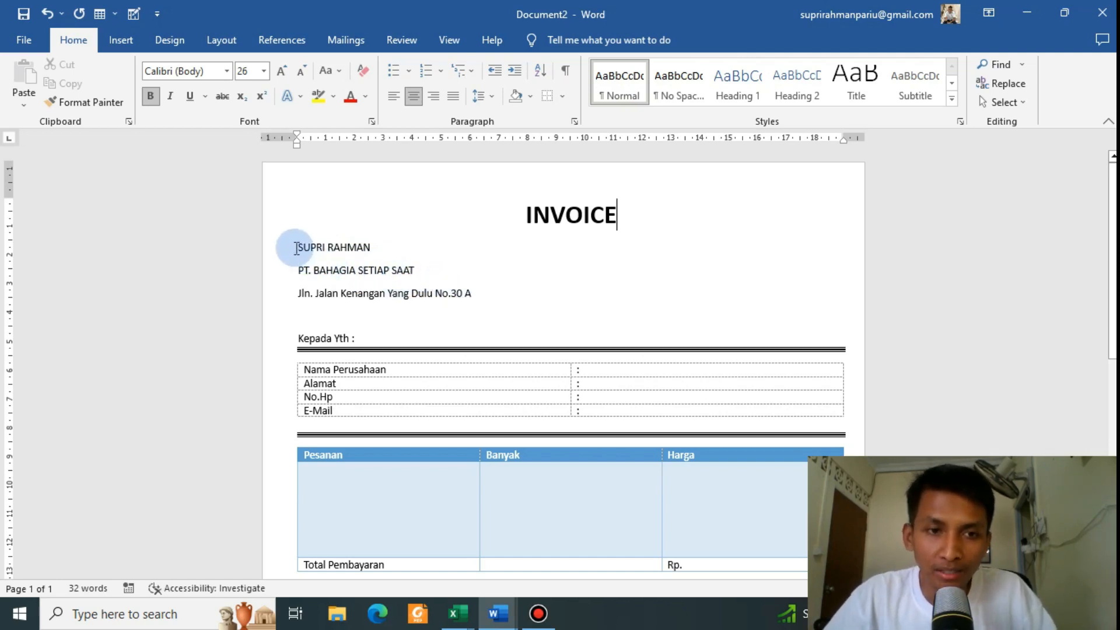
# Step: Apply Remove Space After Paragraph to the sender name, company and address lines
pyautogui.moveTo(298, 247); pyautogui.dragTo(475, 294)
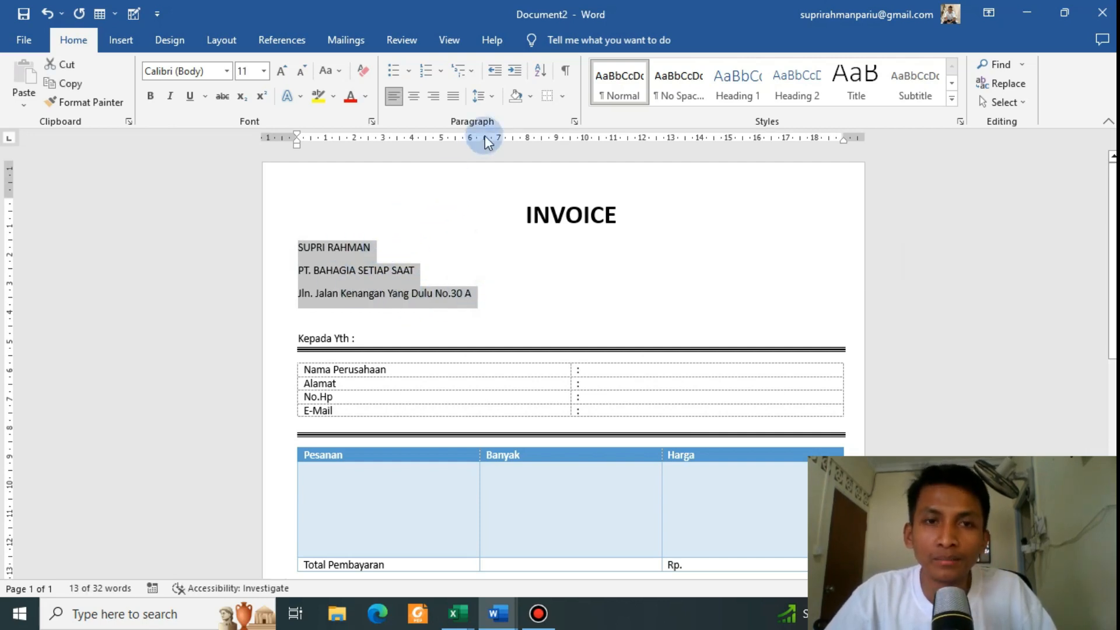
pyautogui.click(493, 100)
pyautogui.click(493, 101)
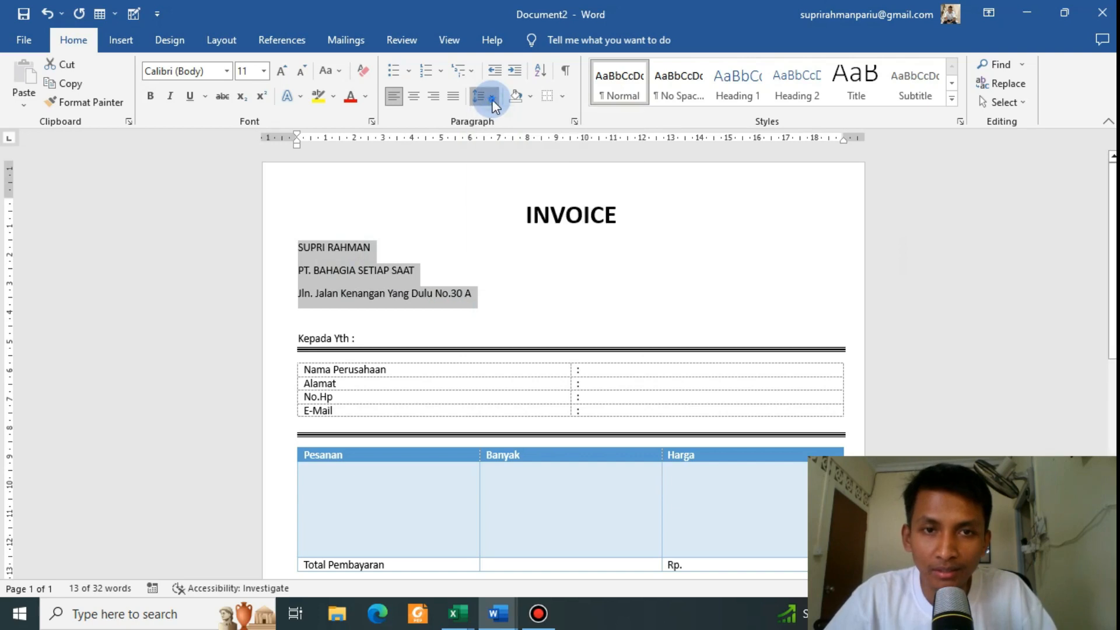
pyautogui.click(492, 100)
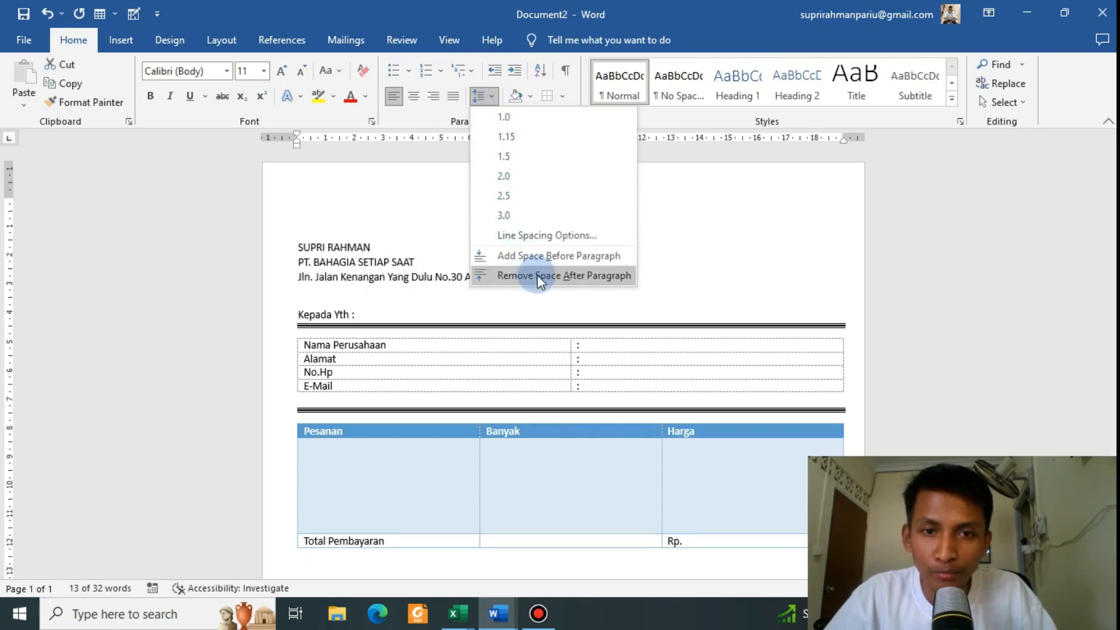
pyautogui.click(575, 275)
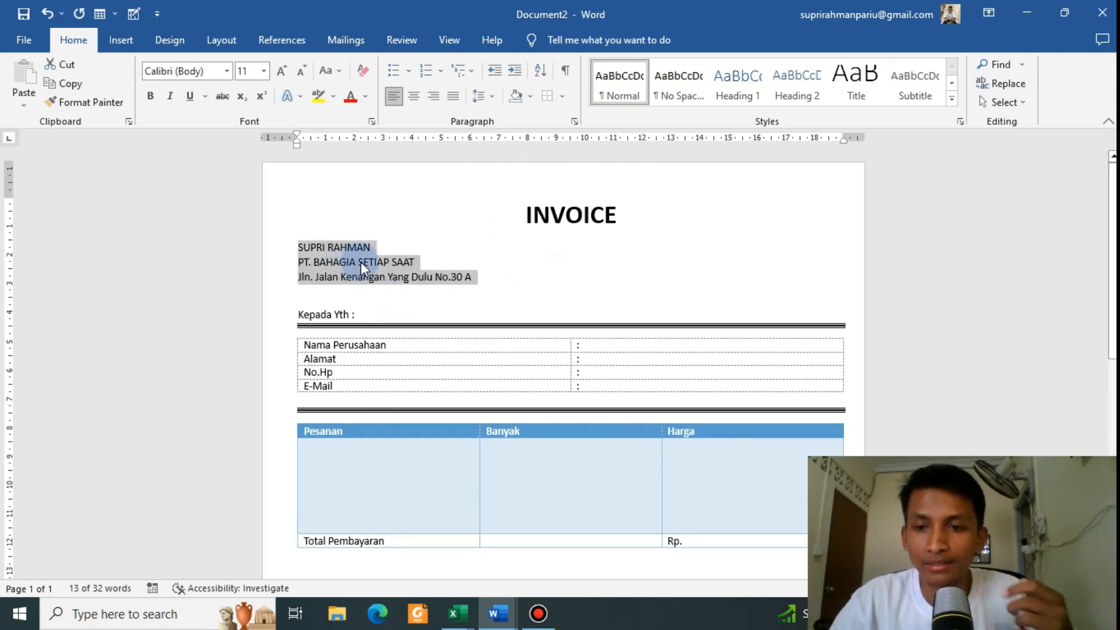
pyautogui.click(419, 286)
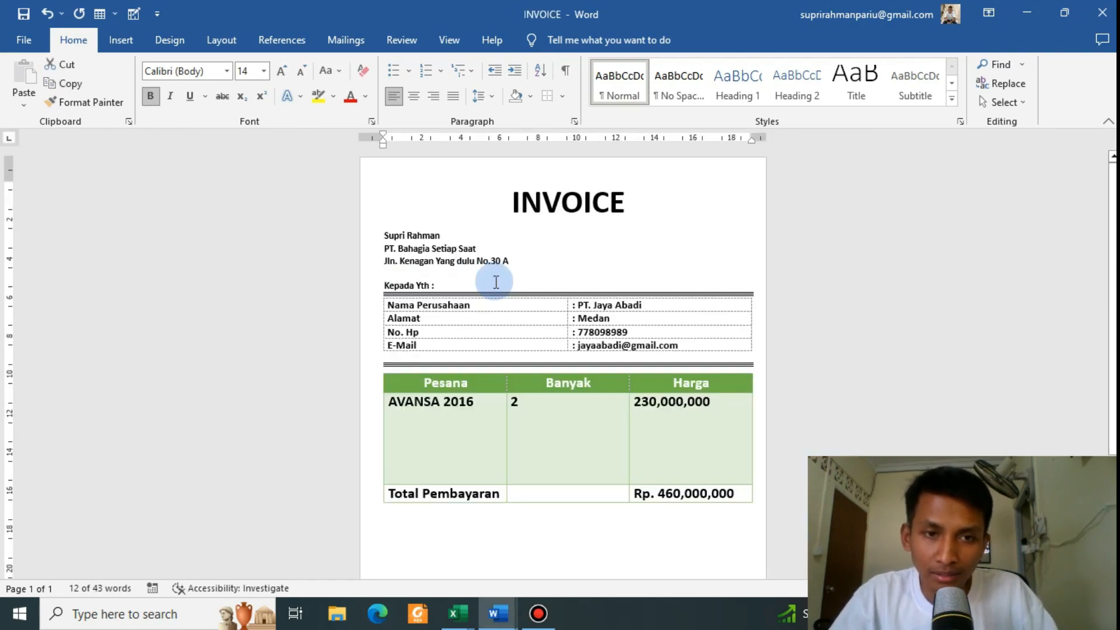
pyautogui.scroll(-1, 457, 294)
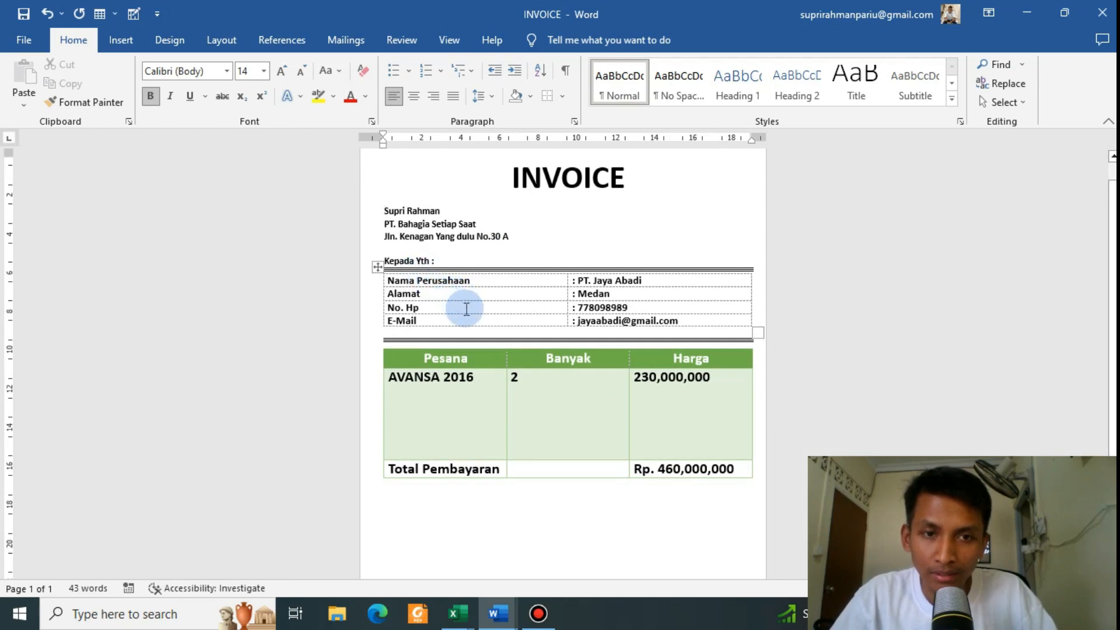
pyautogui.scroll(1, 467, 309)
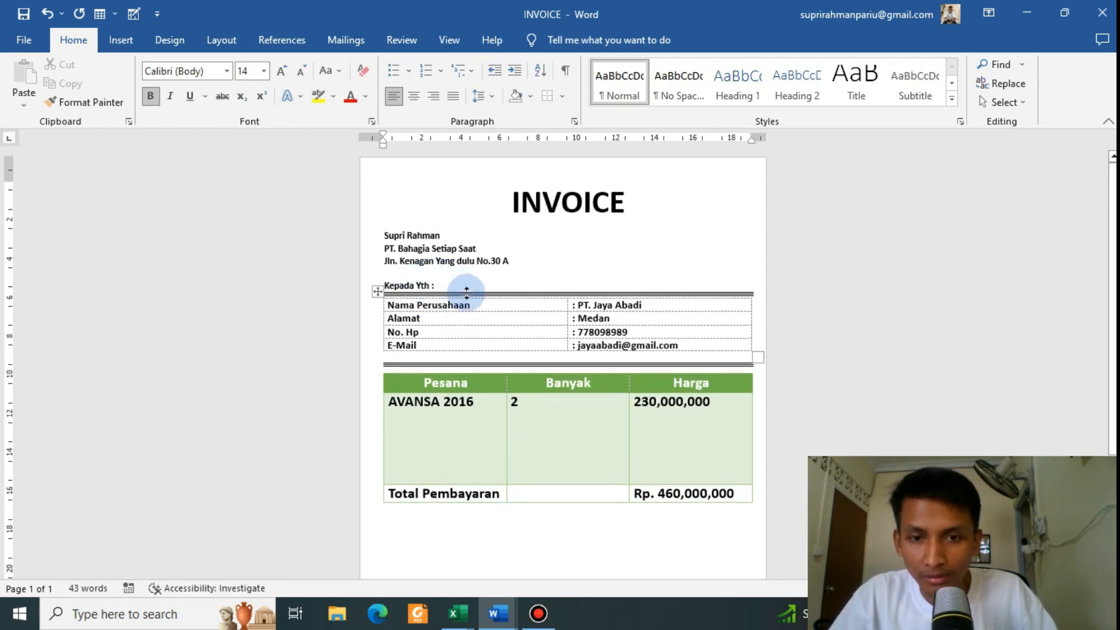
pyautogui.scroll(-5, 467, 291)
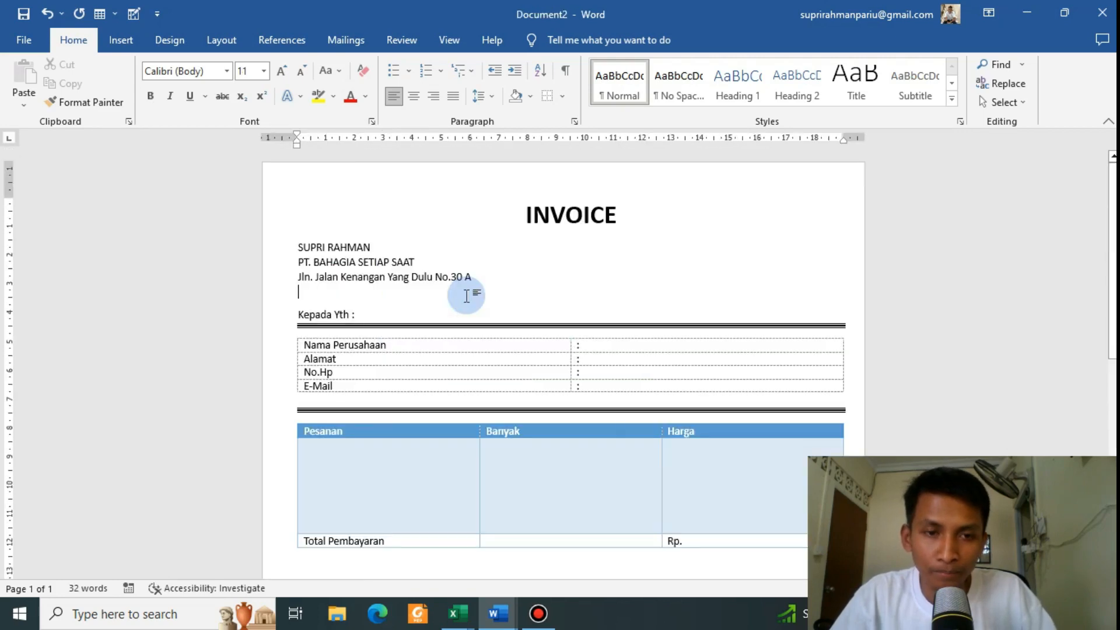
pyautogui.scroll(-8, 468, 295)
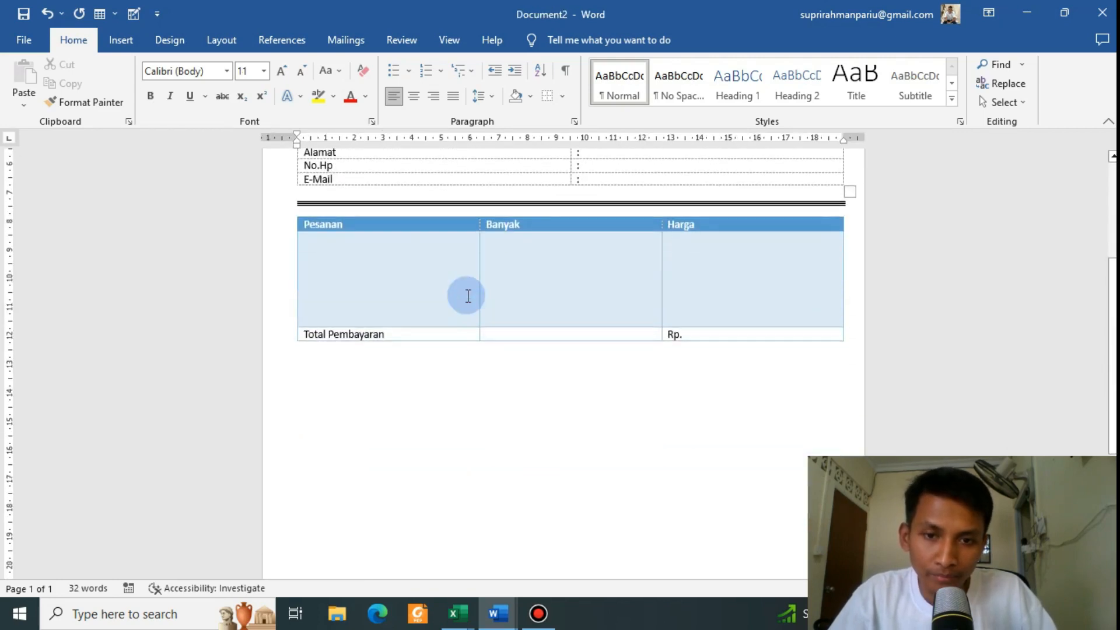
pyautogui.scroll(8, 468, 296)
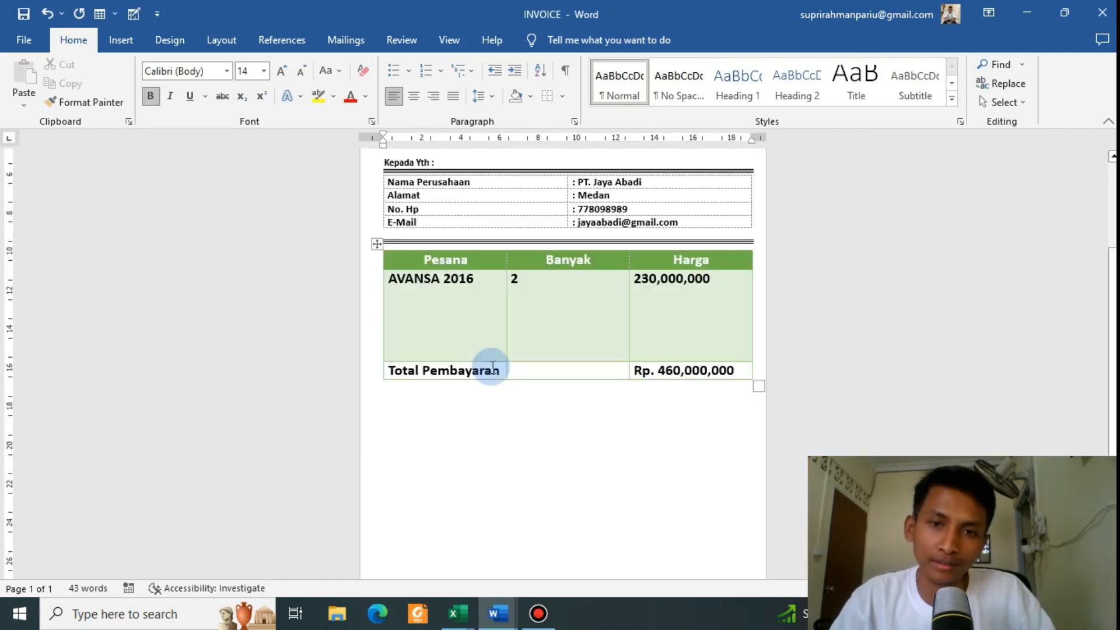
pyautogui.scroll(4, 493, 366)
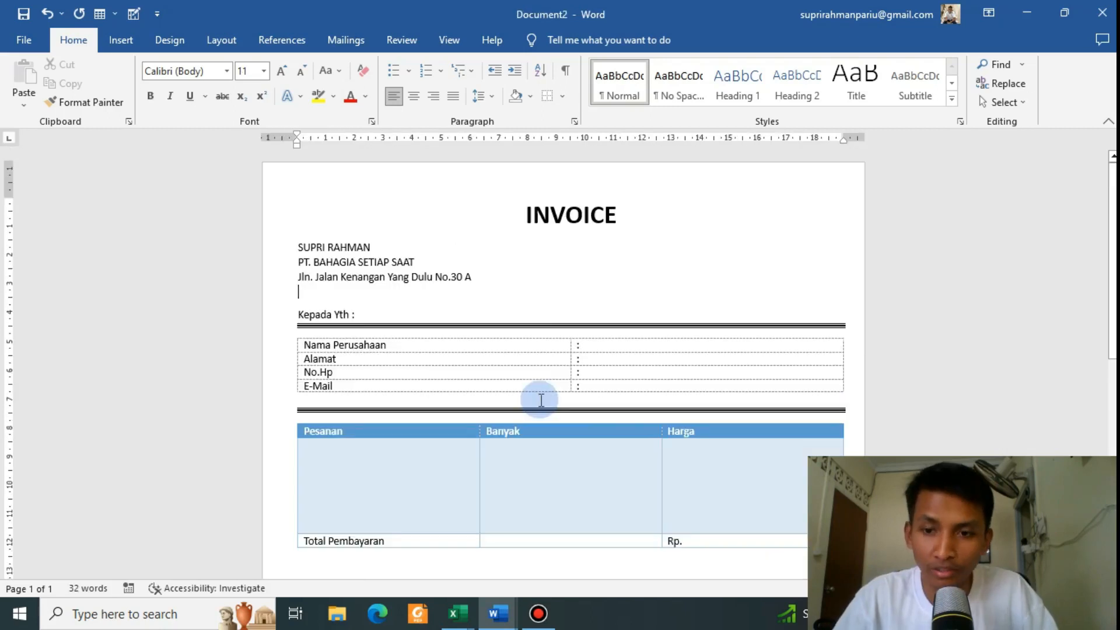
pyautogui.scroll(-3, 508, 352)
pyautogui.scroll(3, 497, 330)
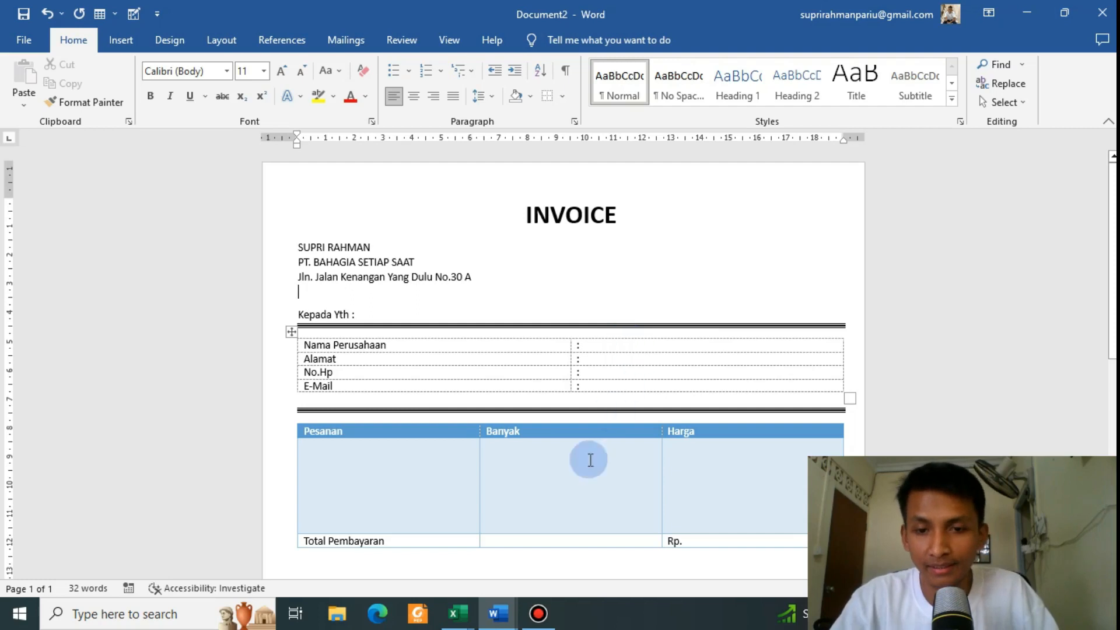
pyautogui.moveTo(458, 612)
pyautogui.click(401, 563)
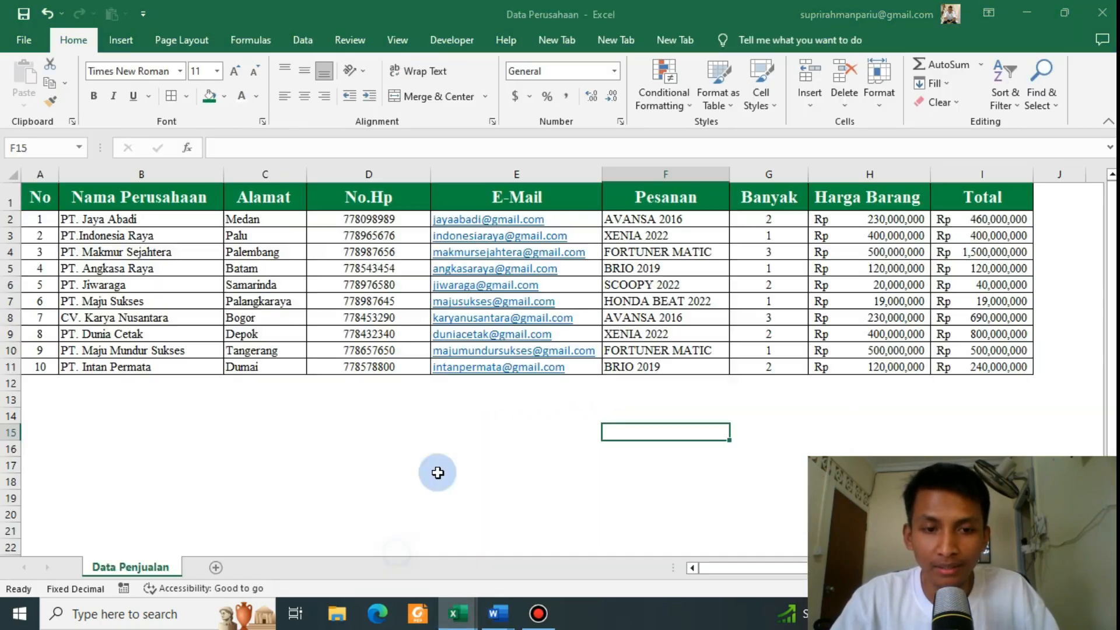
pyautogui.click(239, 272)
pyautogui.moveTo(48, 199); pyautogui.dragTo(970, 365)
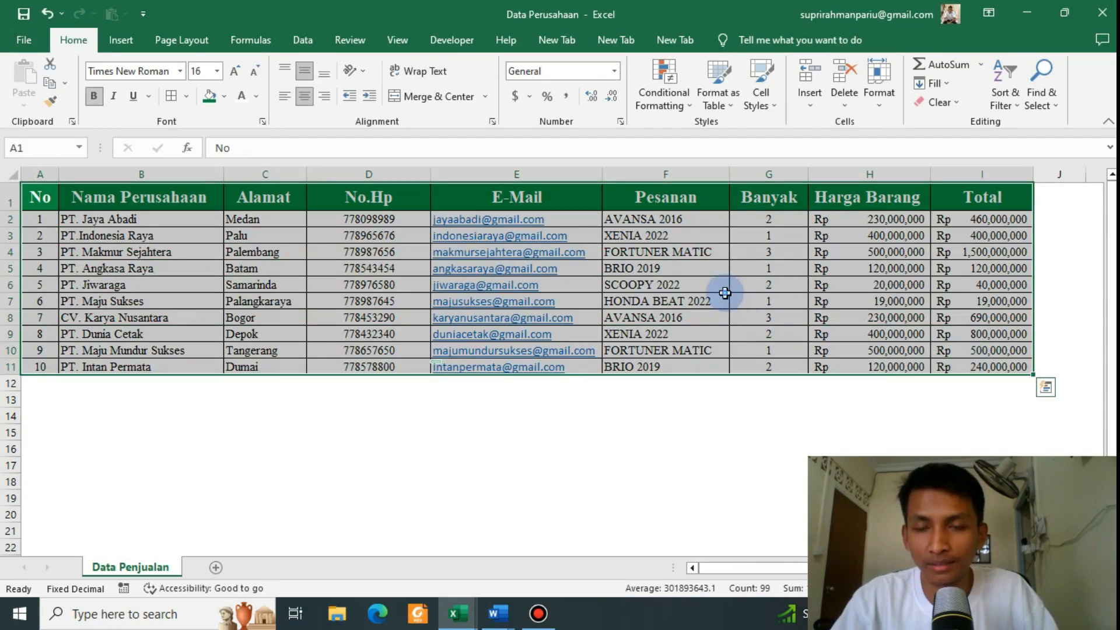
pyautogui.click(758, 301)
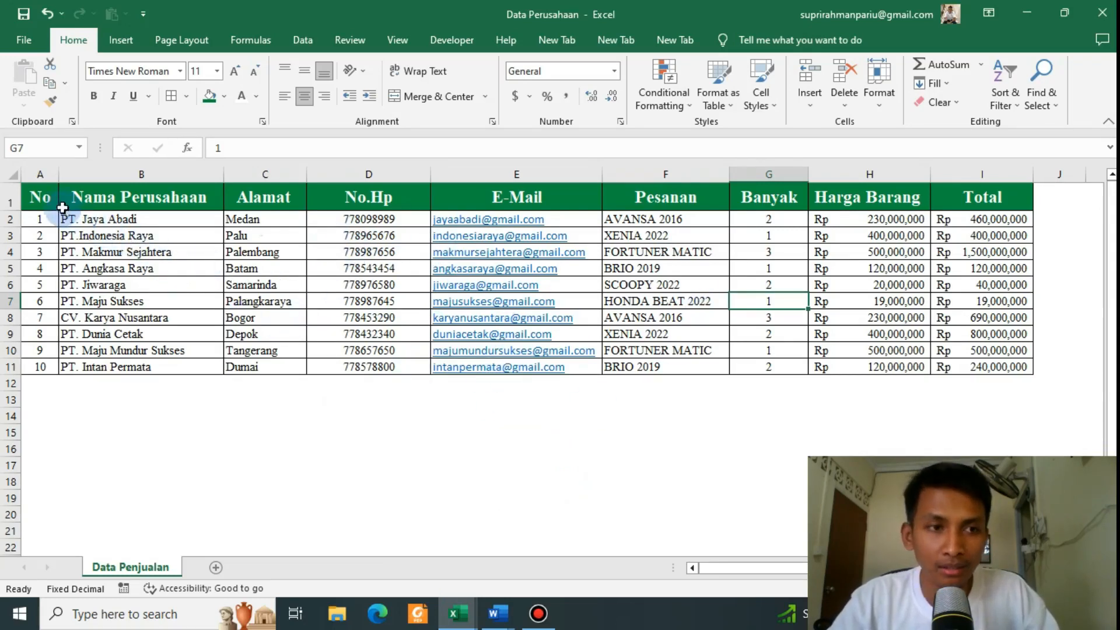
pyautogui.moveTo(41, 201); pyautogui.dragTo(985, 199)
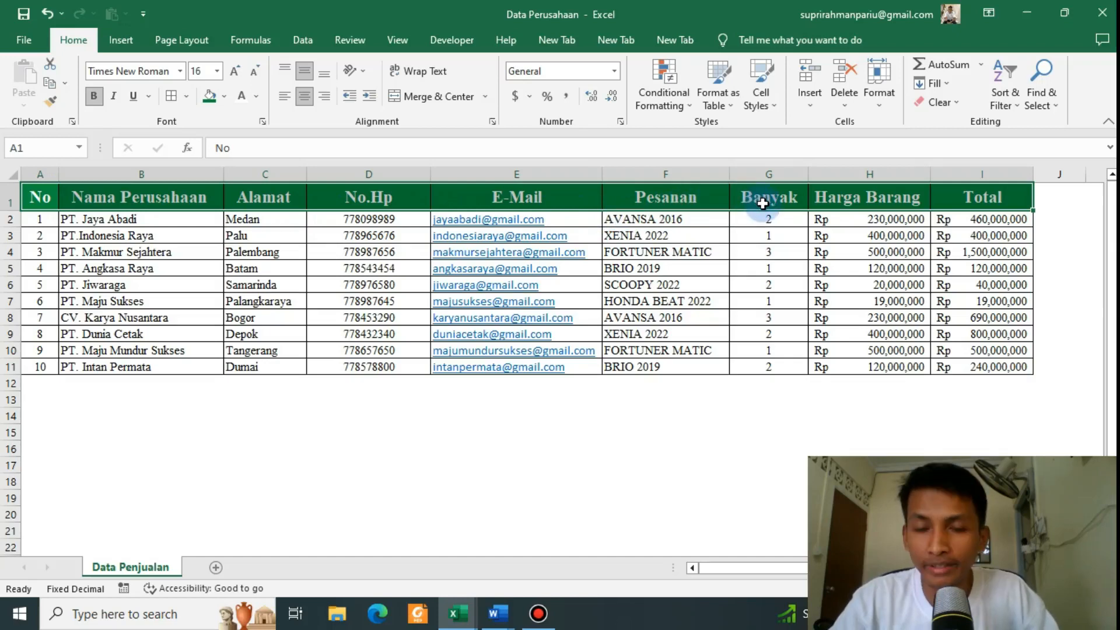
pyautogui.moveTo(117, 212); pyautogui.dragTo(113, 252)
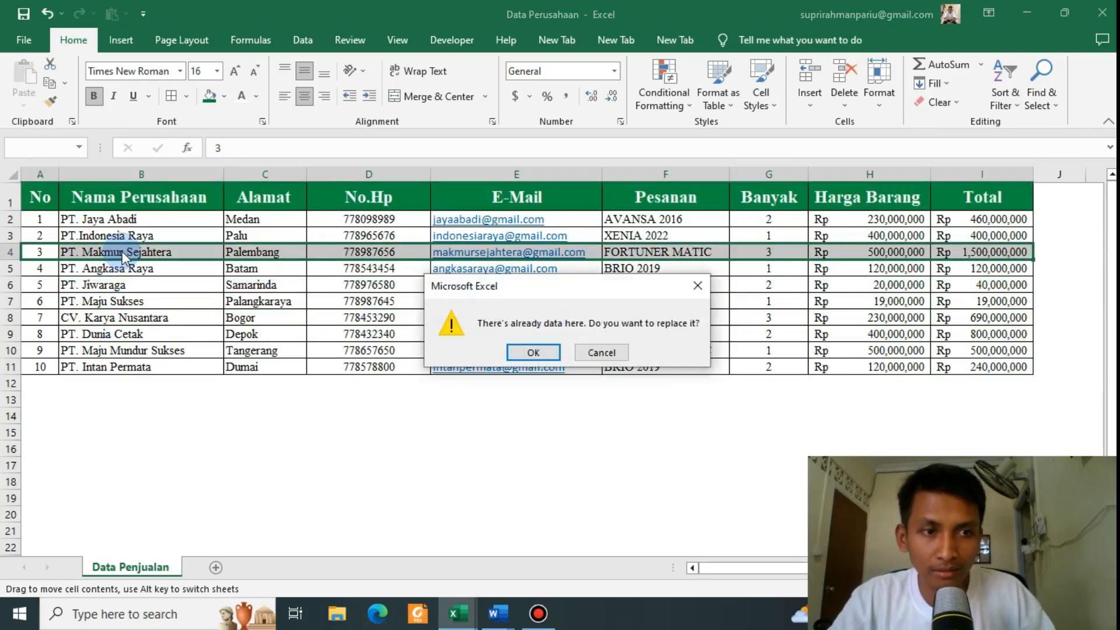
pyautogui.click(698, 287)
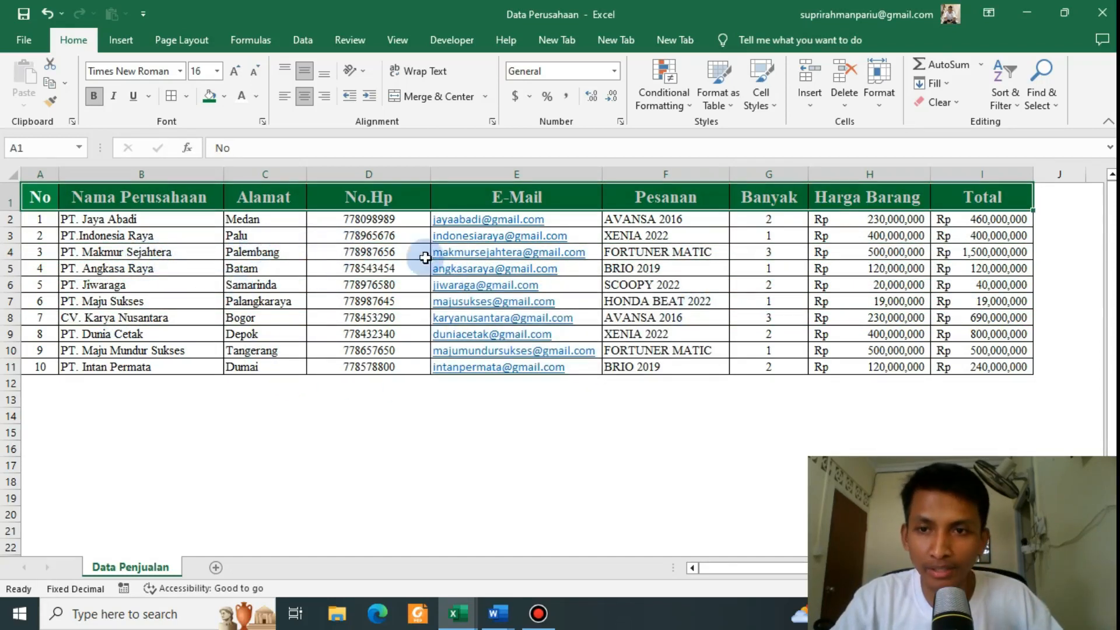
pyautogui.moveTo(350, 220); pyautogui.dragTo(357, 362)
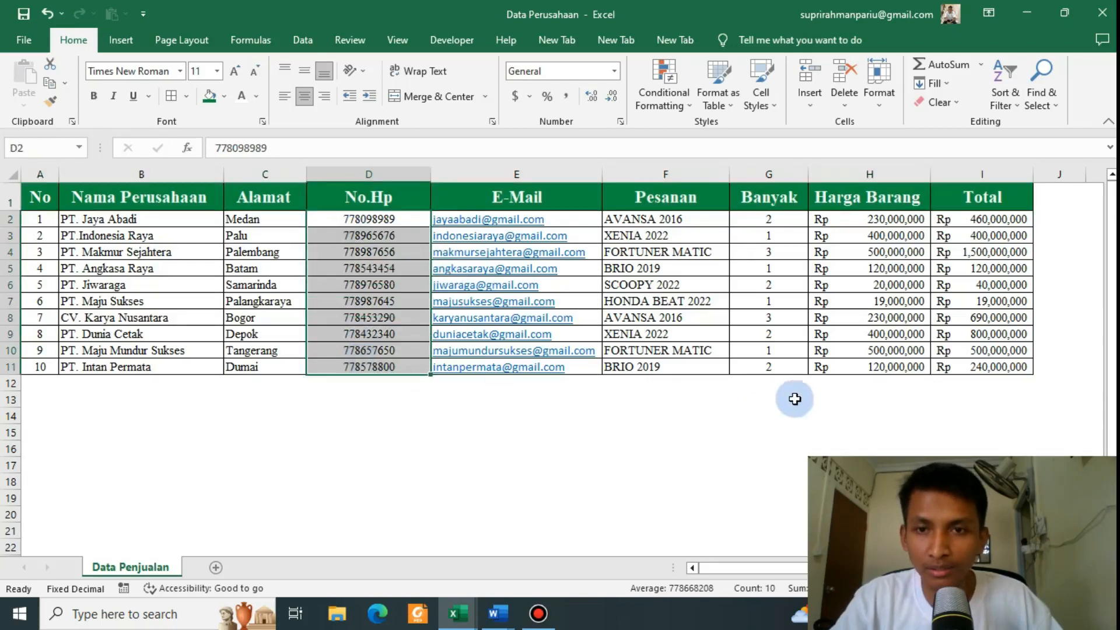
pyautogui.moveTo(769, 220); pyautogui.dragTo(754, 356)
pyautogui.moveTo(853, 220); pyautogui.dragTo(865, 354)
pyautogui.moveTo(970, 220); pyautogui.dragTo(924, 358)
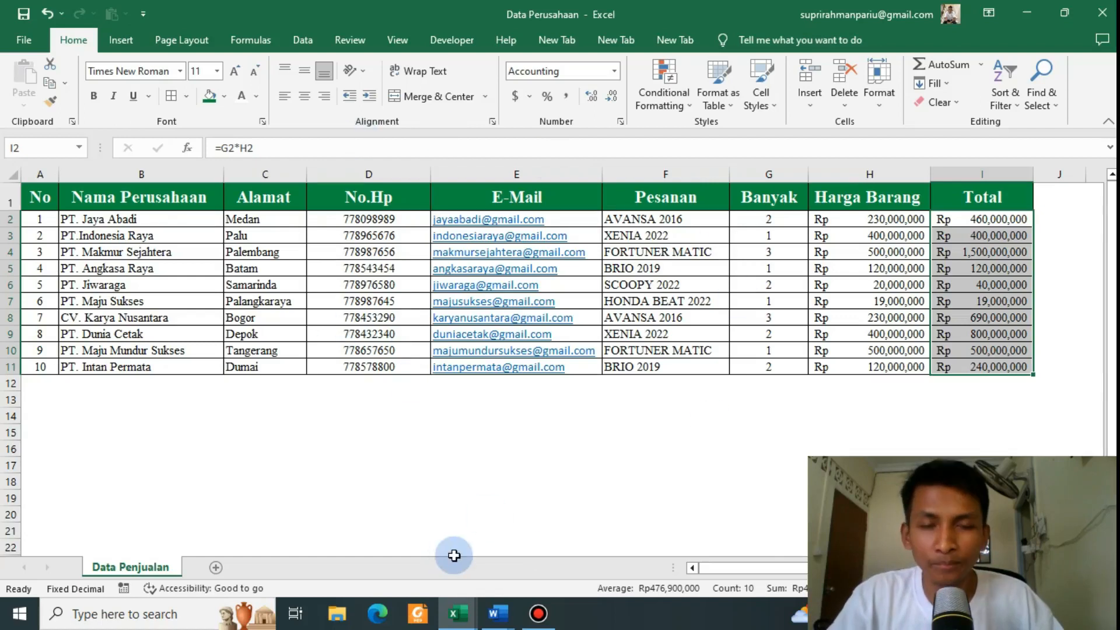
pyautogui.moveTo(458, 614)
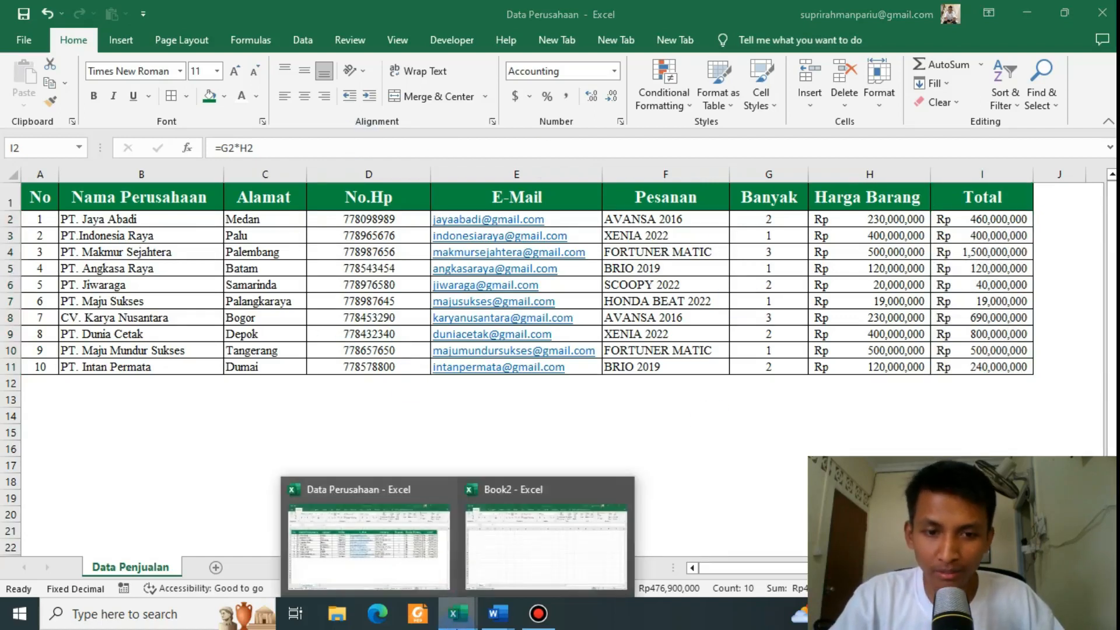
# Step: In Book2, enter headers No, Nama Perusahaan, Alamat and No.Hp in A1:D1
pyautogui.click(557, 577)
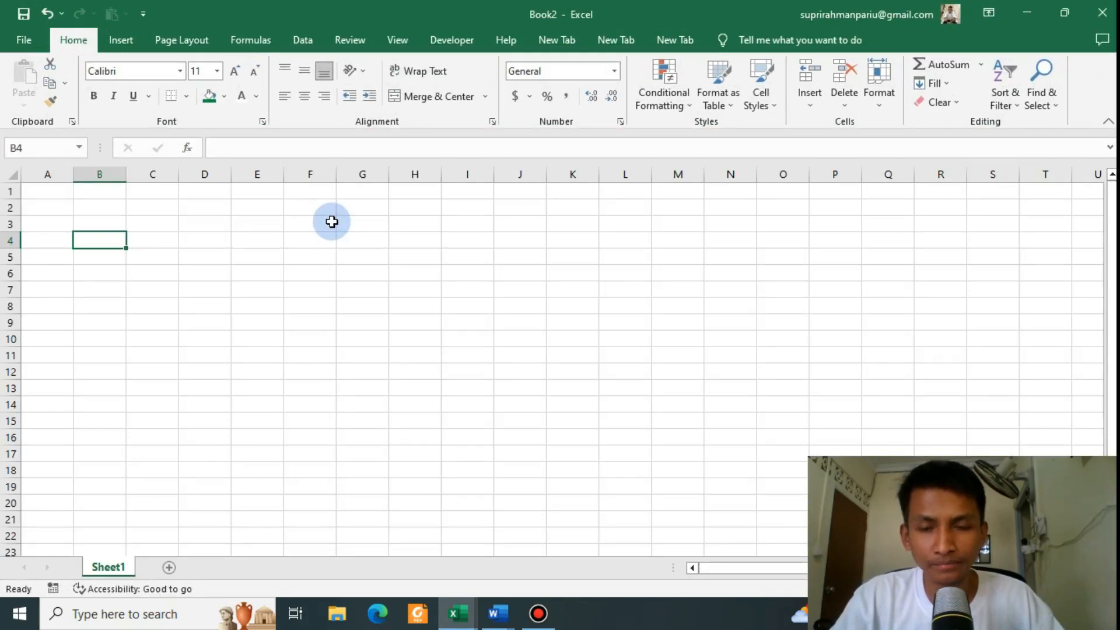
pyautogui.click(48, 195)
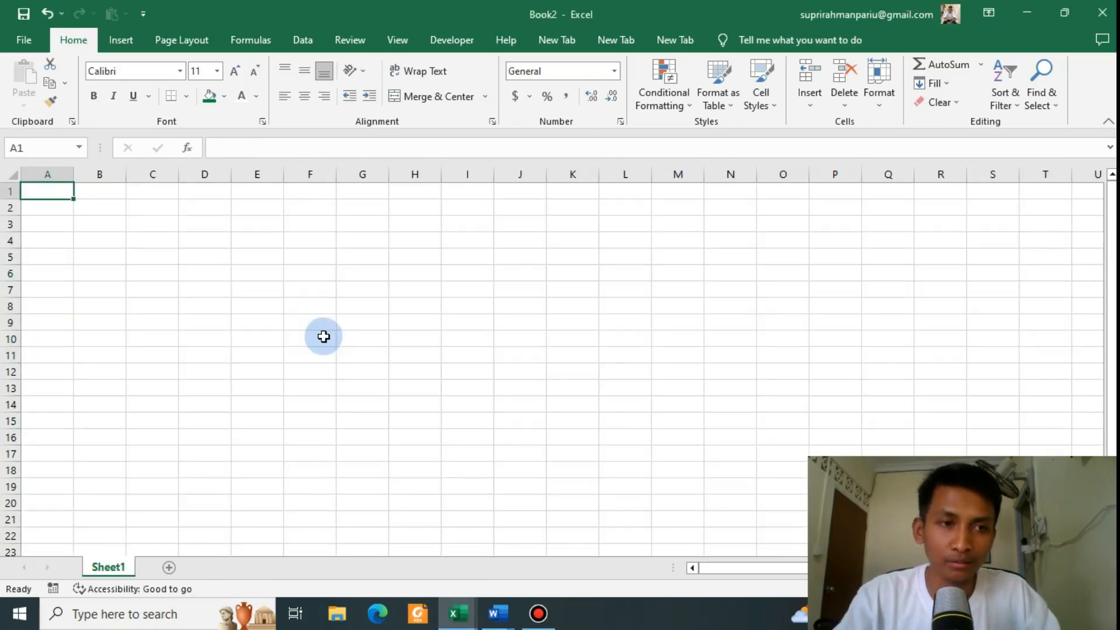
pyautogui.write('No')
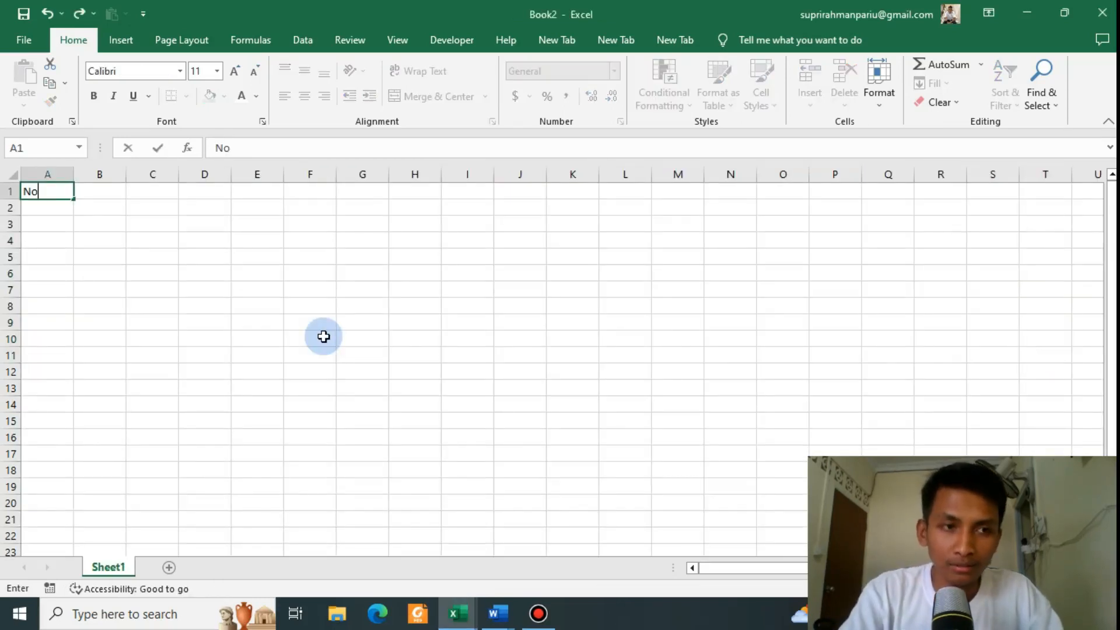
pyautogui.press('Tab')
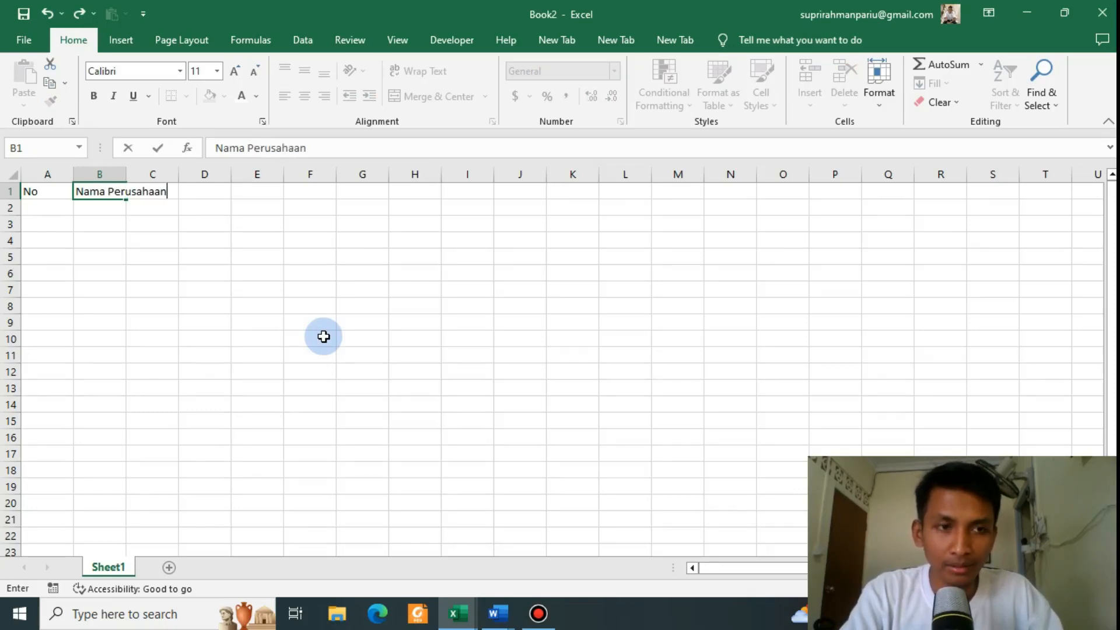
pyautogui.press('Tab')
pyautogui.hotkey('alt', 'Tab')
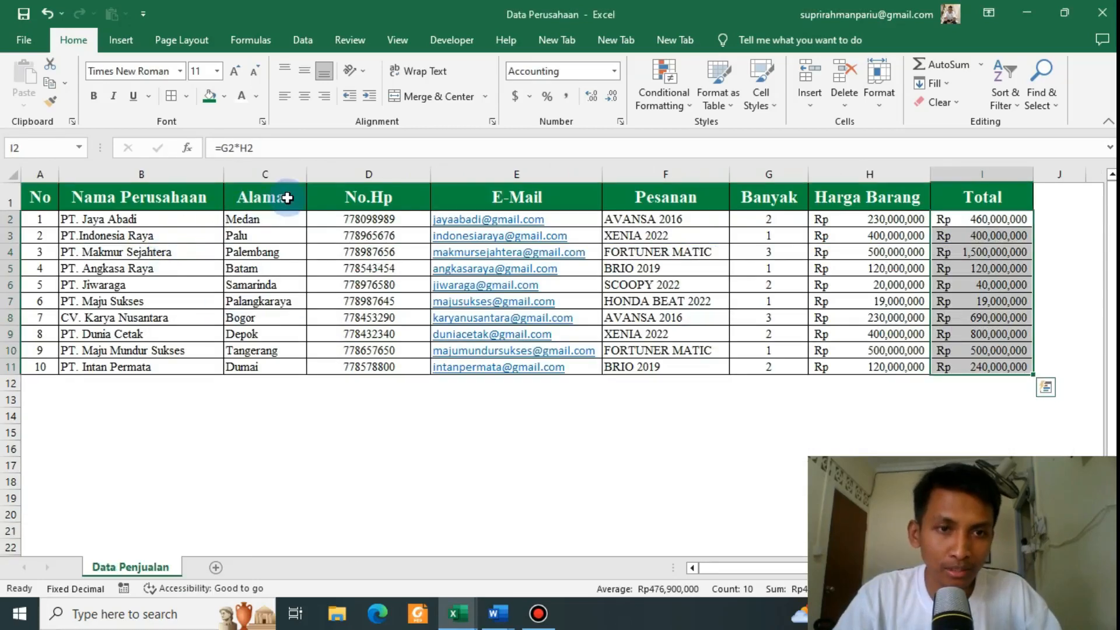
pyautogui.hotkey('alt', 'Tab')
pyautogui.write('Alama')
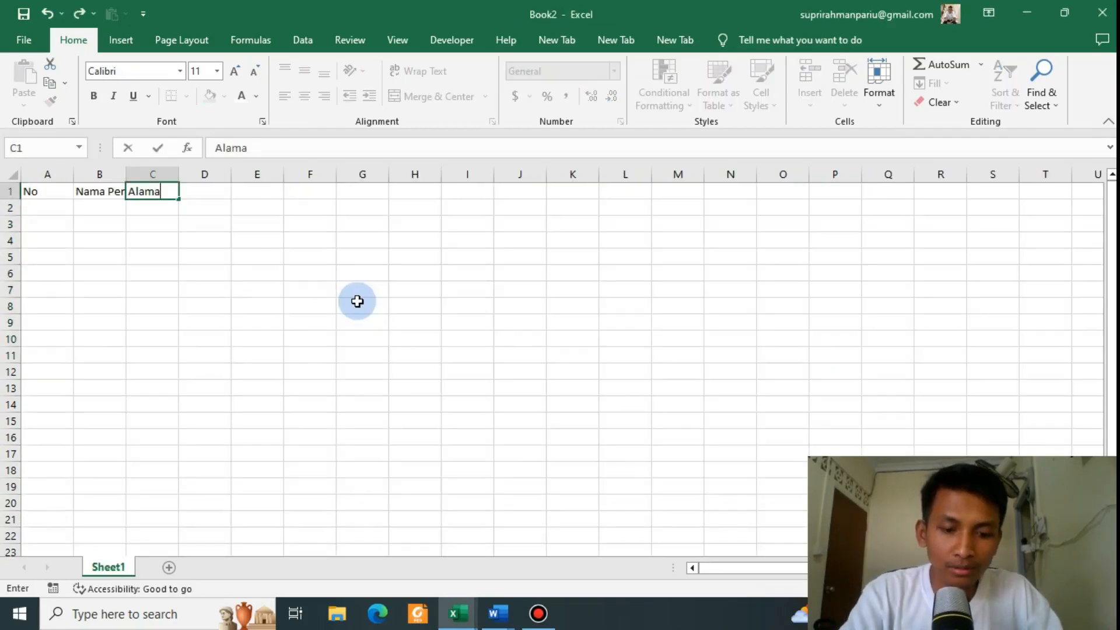
pyautogui.press('Tab')
pyautogui.write('No')
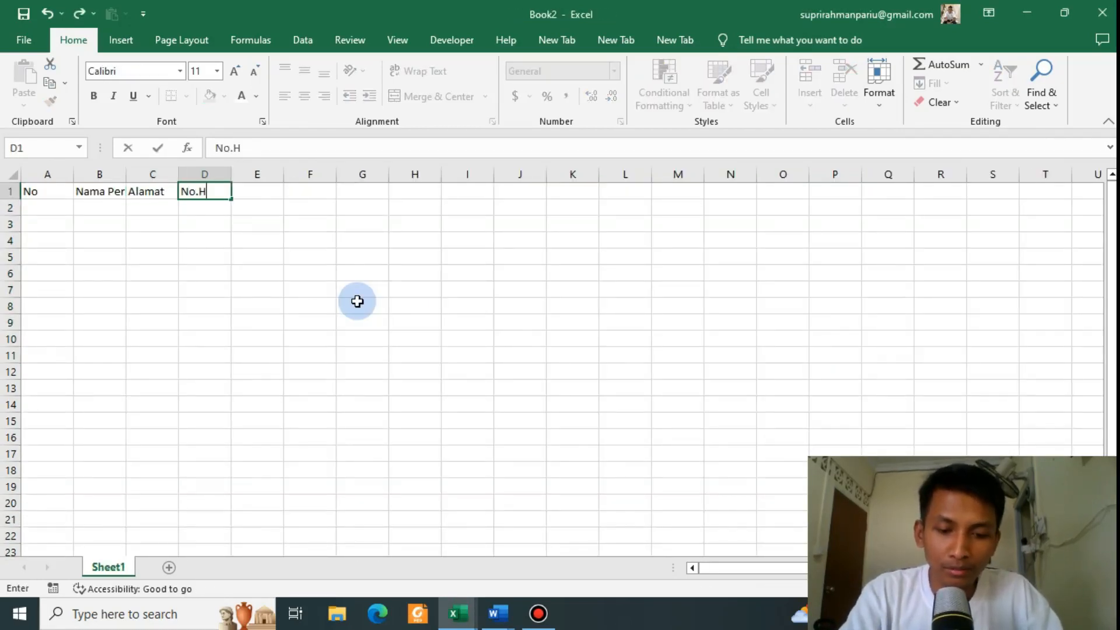
pyautogui.press('Tab')
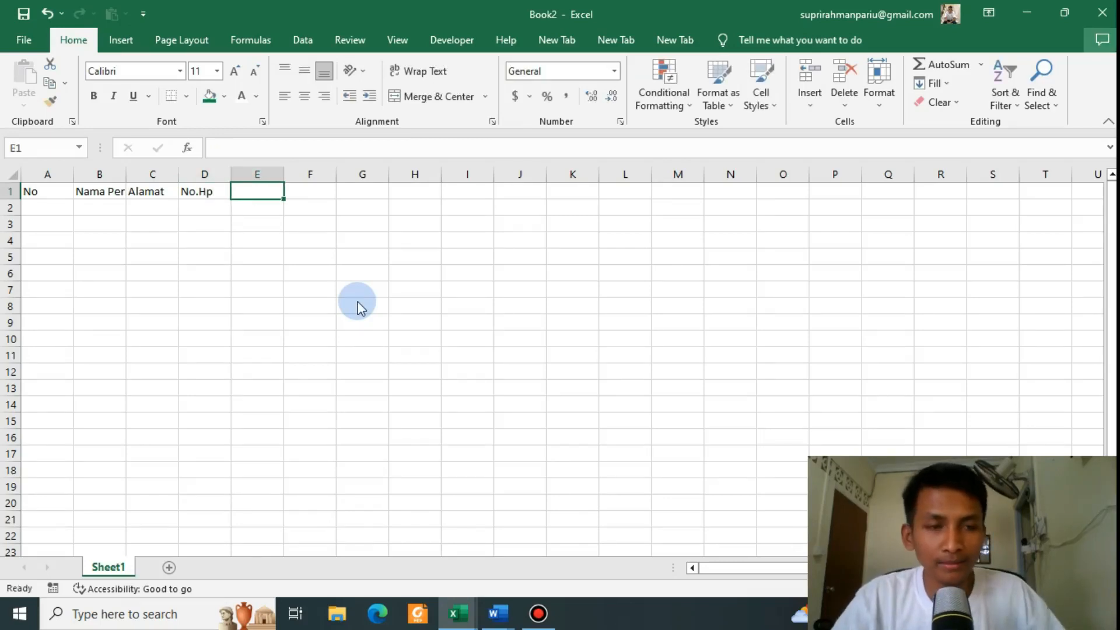
# Step: Add headers E-Mail, Pesanan, Banyak, Harga Barang and Total in E1:I1
pyautogui.hotkey('alt', 'Tab')
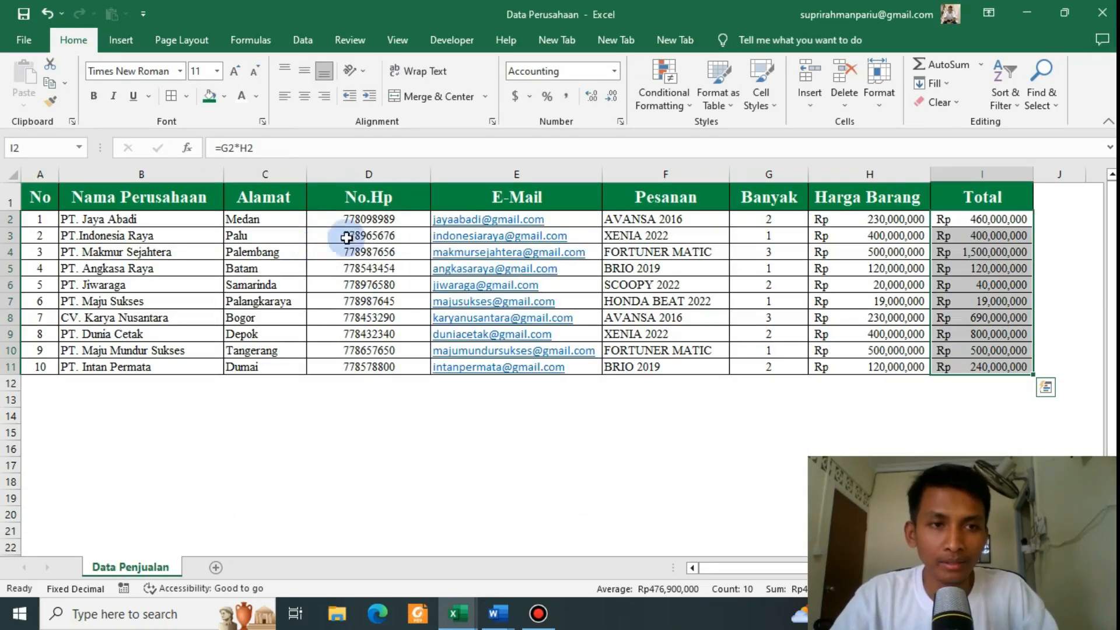
pyautogui.hotkey('alt', 'Tab')
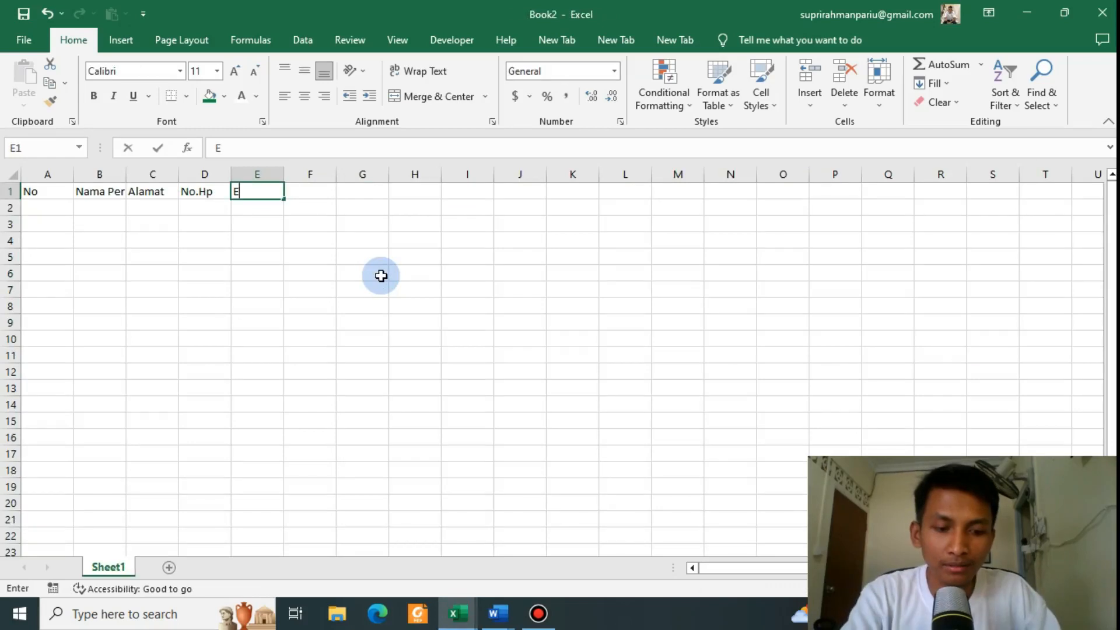
pyautogui.write('E-Mail')
pyautogui.press('Tab')
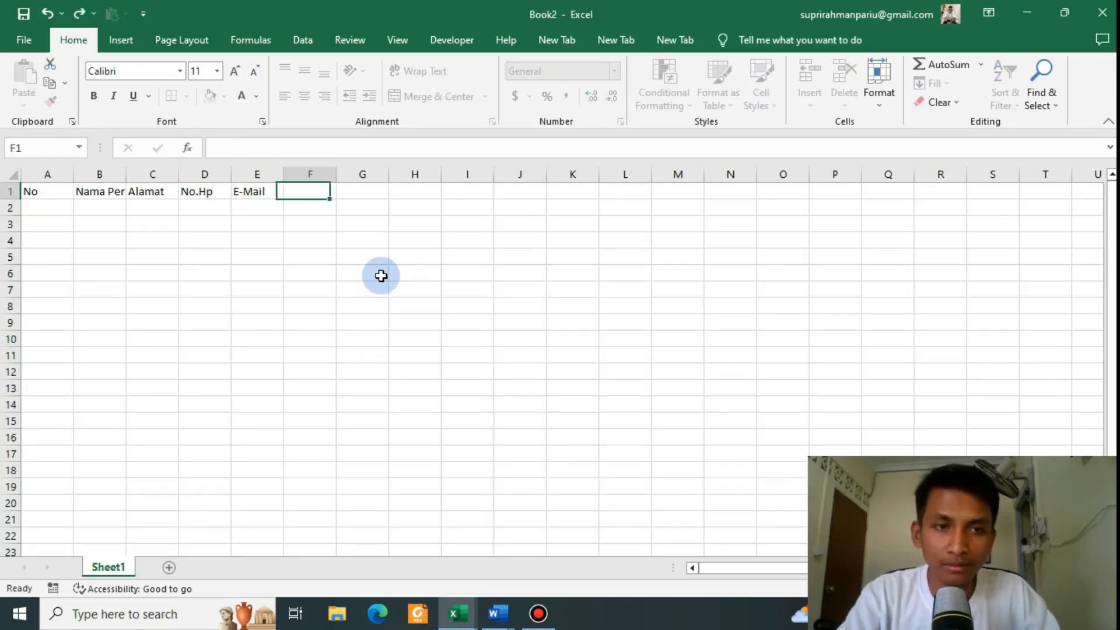
pyautogui.hotkey('alt', 'Tab')
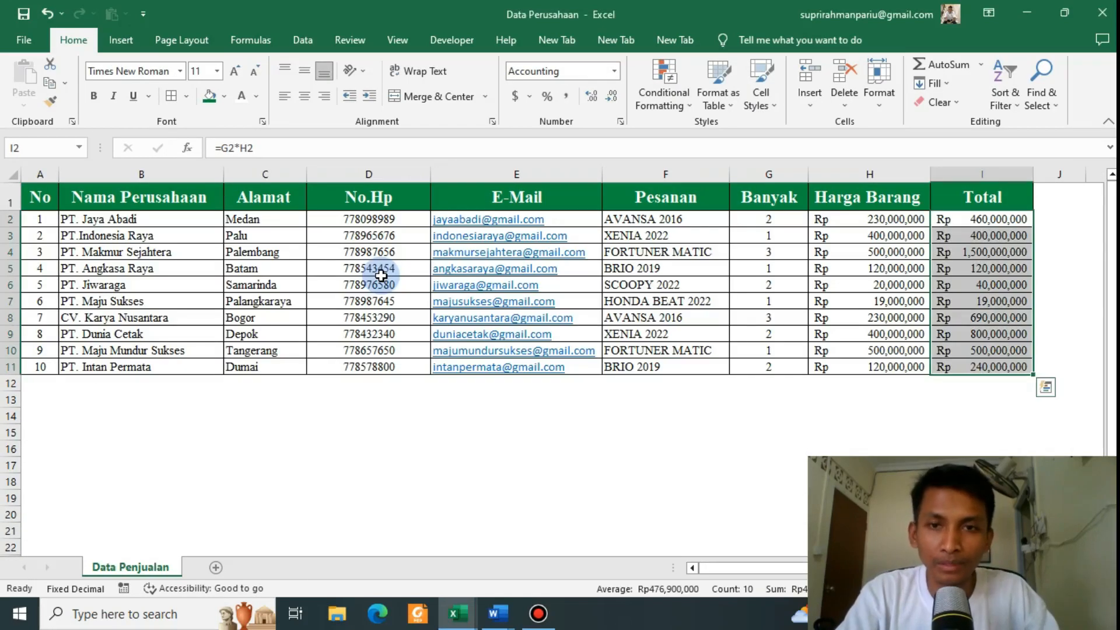
pyautogui.hotkey('alt', 'Tab')
pyautogui.write('P')
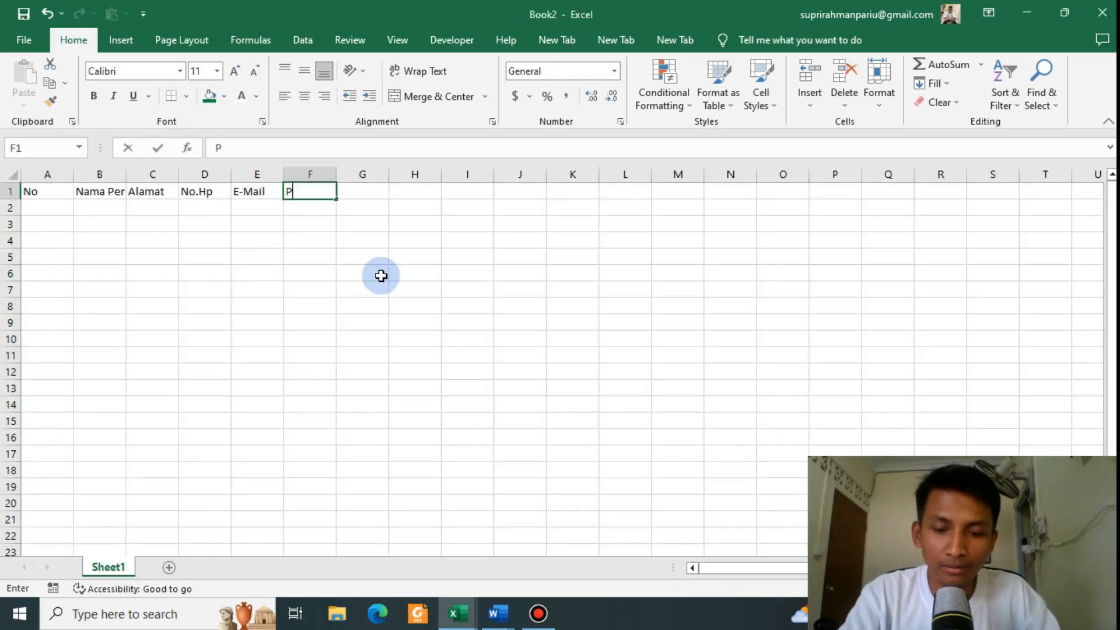
pyautogui.write('esanan')
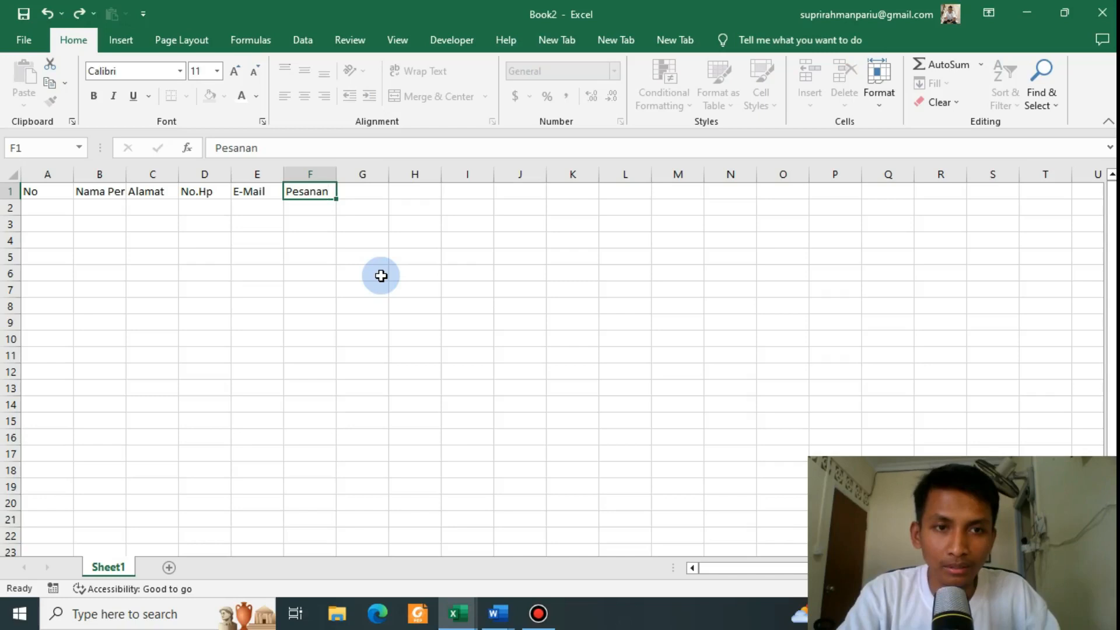
pyautogui.press('Tab')
pyautogui.write('Banyak')
pyautogui.press('Tab')
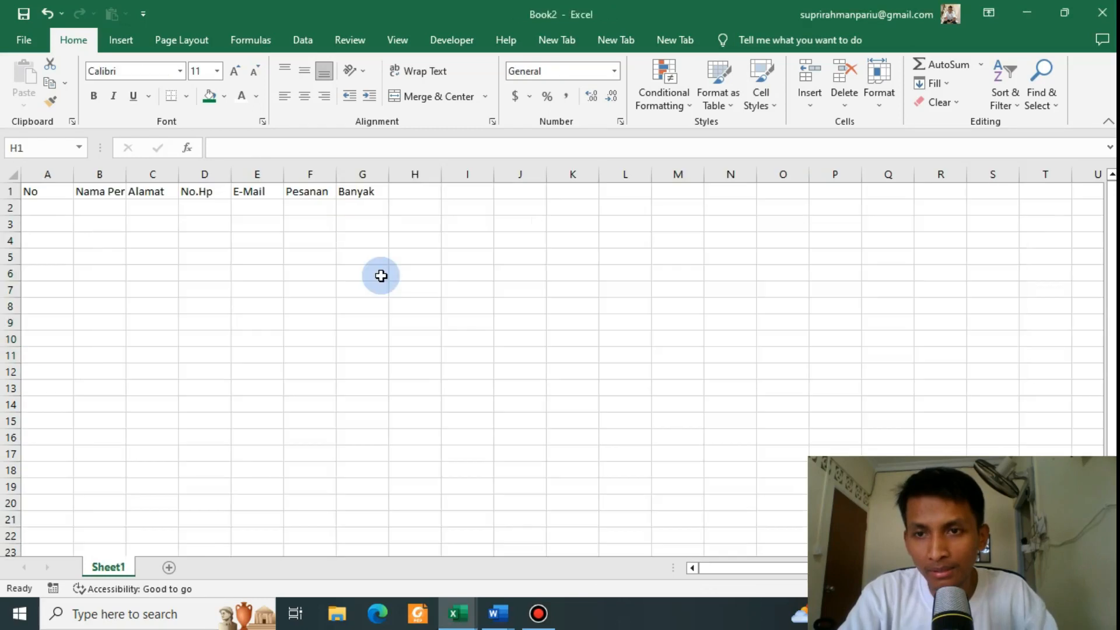
pyautogui.write('Har')
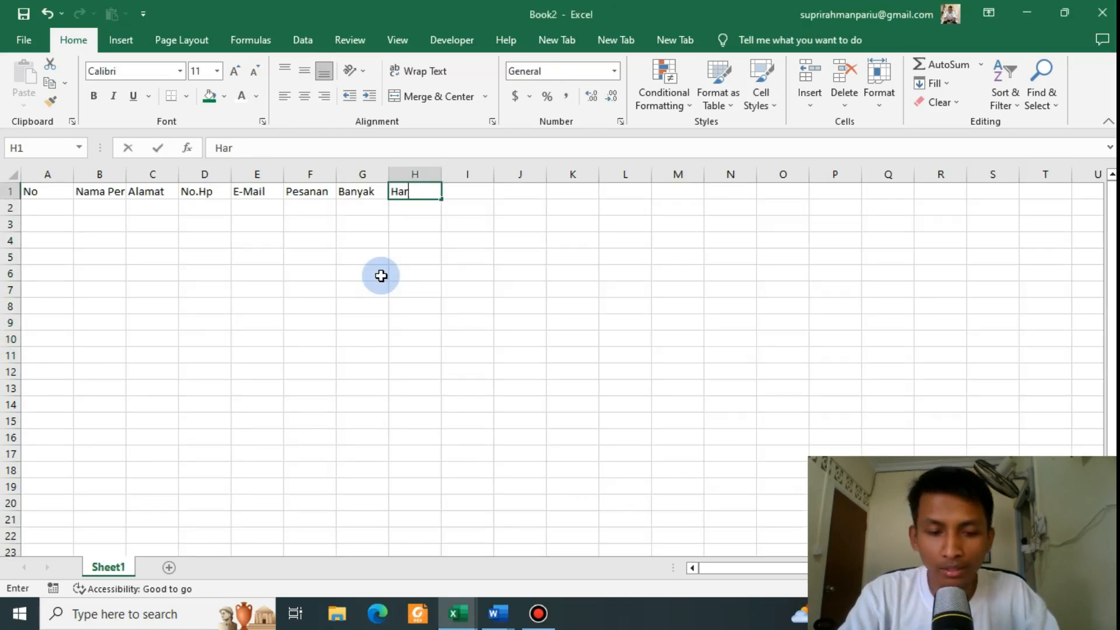
pyautogui.write('ga Bar')
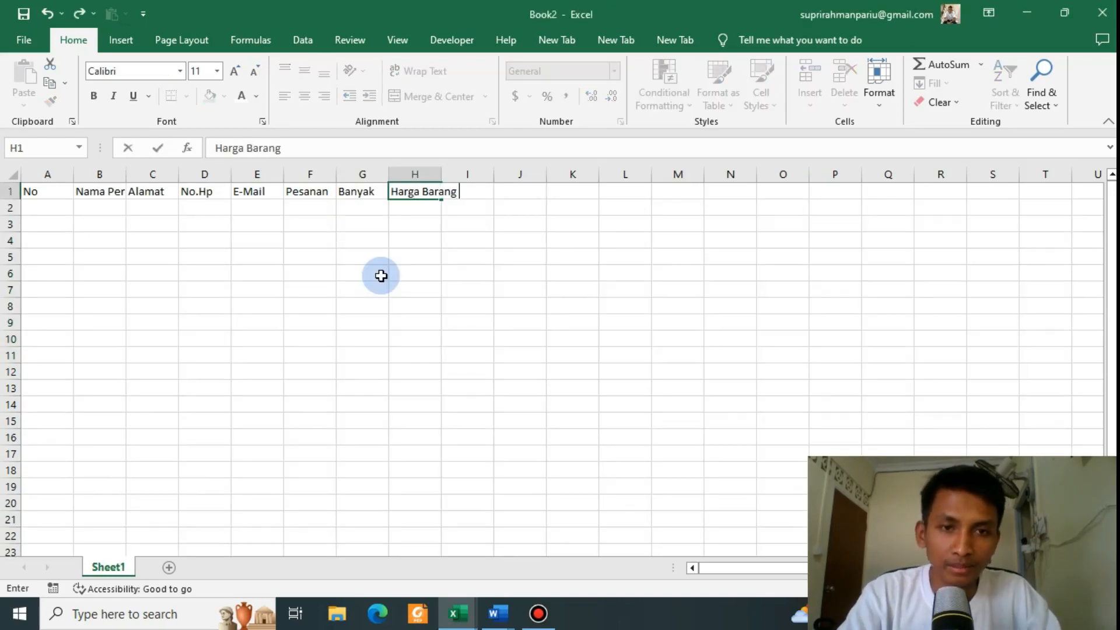
pyautogui.press('Tab')
pyautogui.write('To')
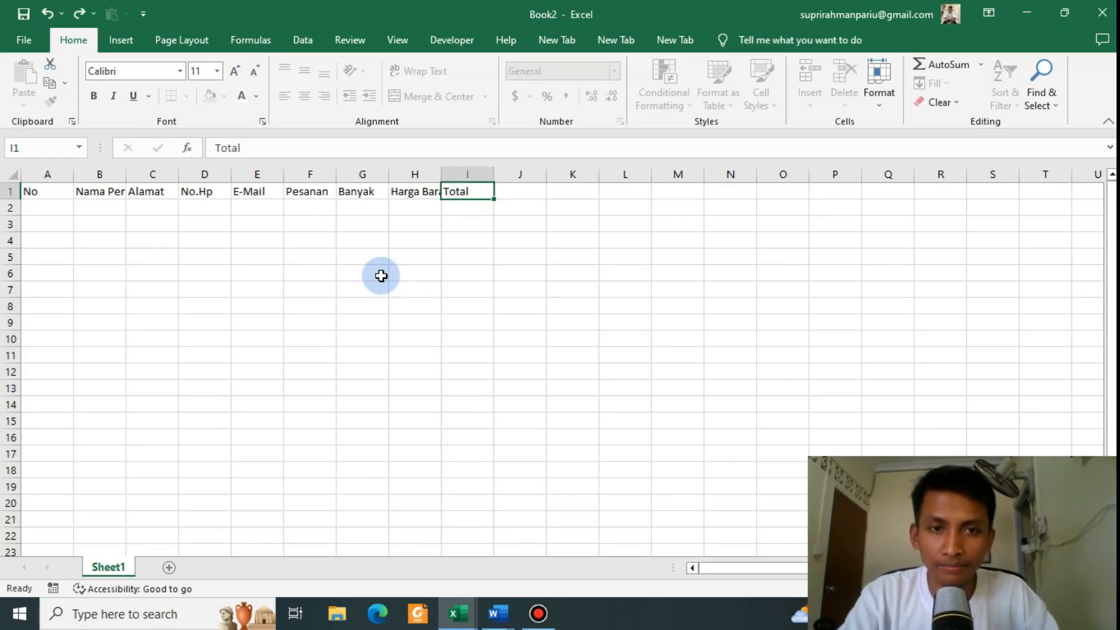
pyautogui.press('Tab')
# Step: Review each header cell from No to Total in row 1
pyautogui.click(205, 247)
pyautogui.moveTo(50, 191); pyautogui.dragTo(457, 193)
pyautogui.click(217, 253)
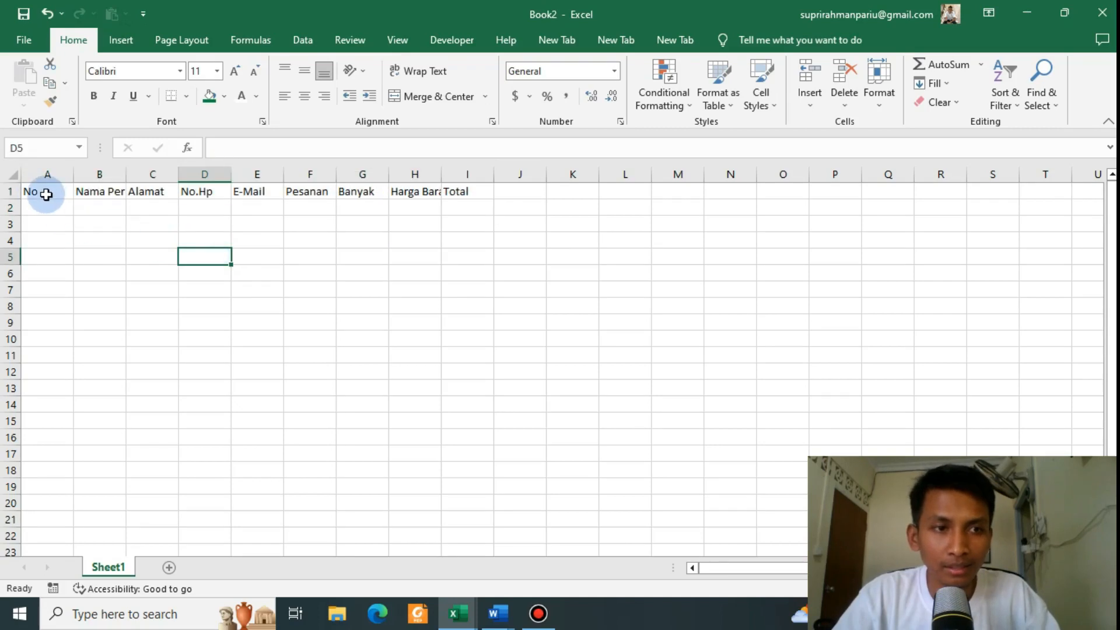
pyautogui.click(47, 193)
pyautogui.click(103, 191)
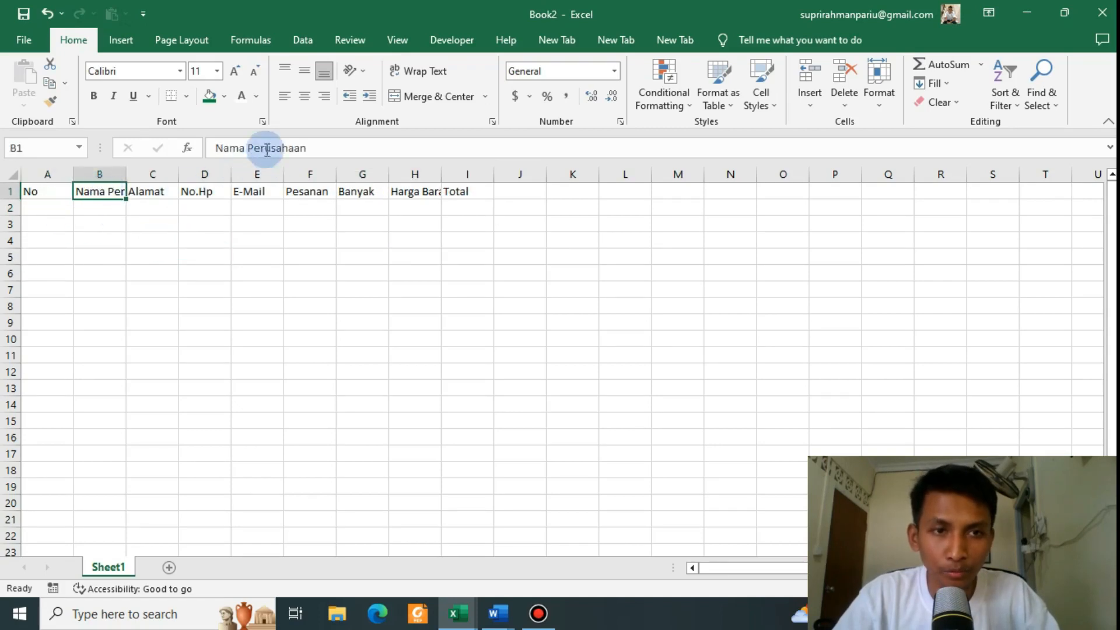
pyautogui.click(156, 192)
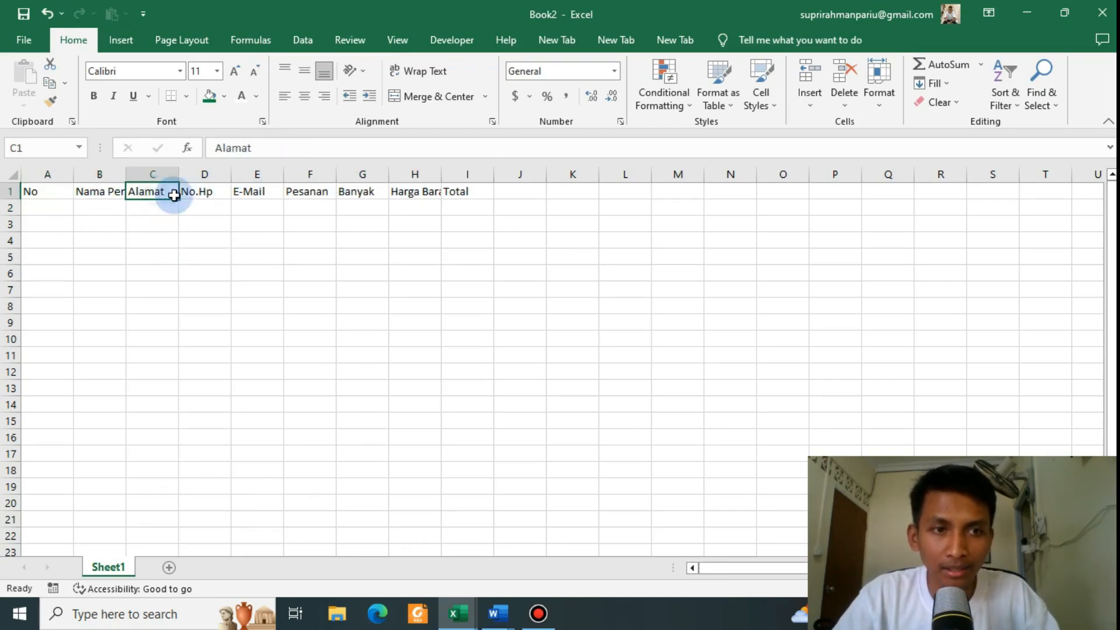
pyautogui.click(216, 196)
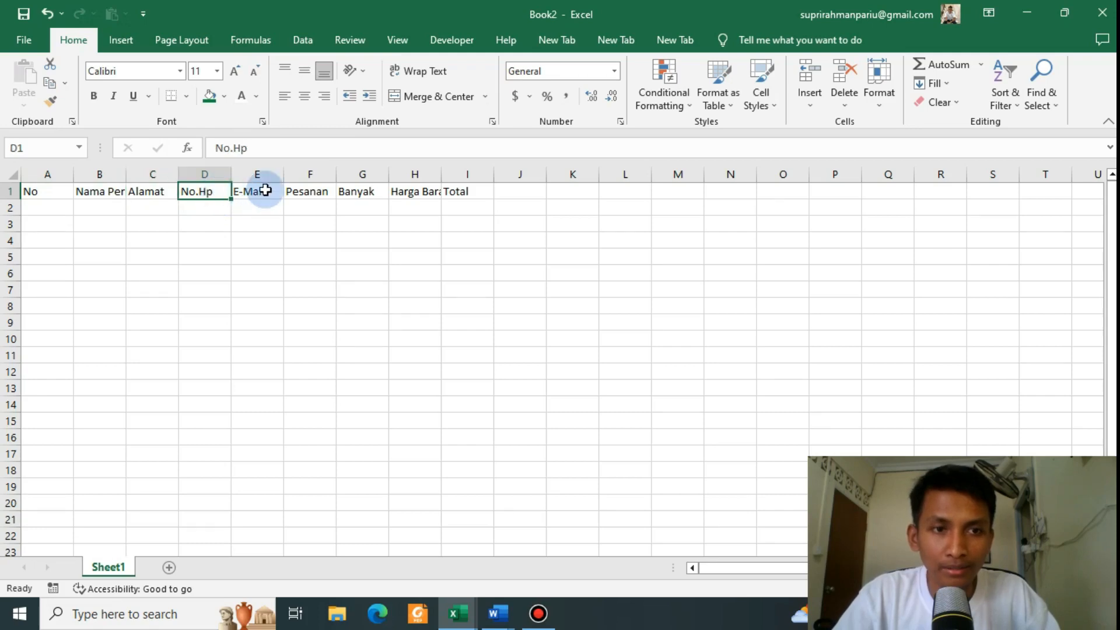
pyautogui.click(266, 192)
pyautogui.click(315, 194)
pyautogui.click(357, 193)
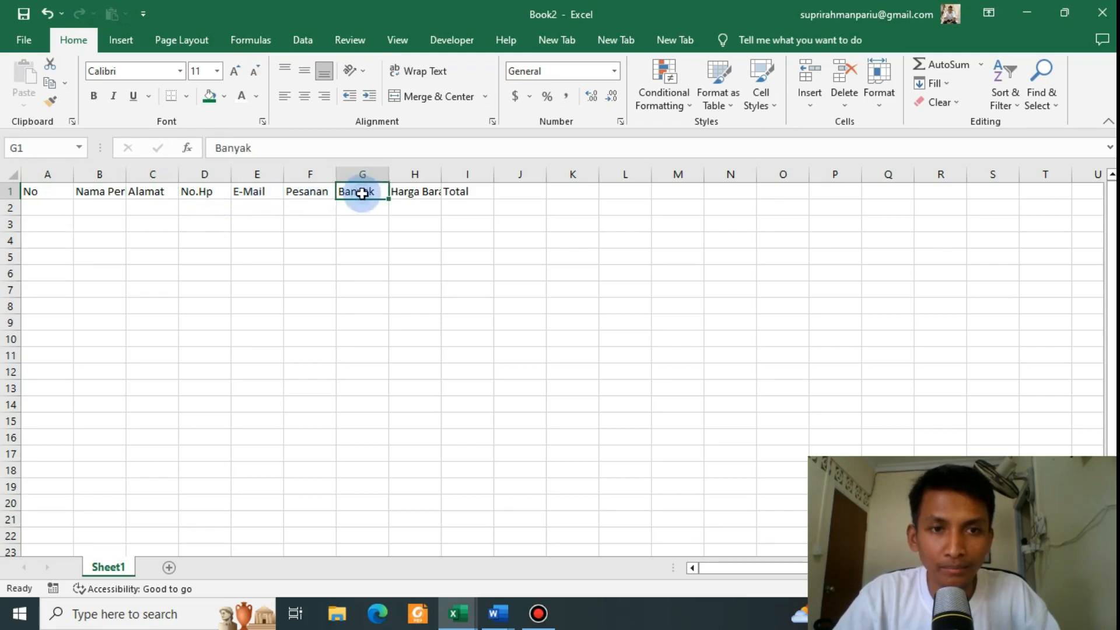
pyautogui.click(419, 193)
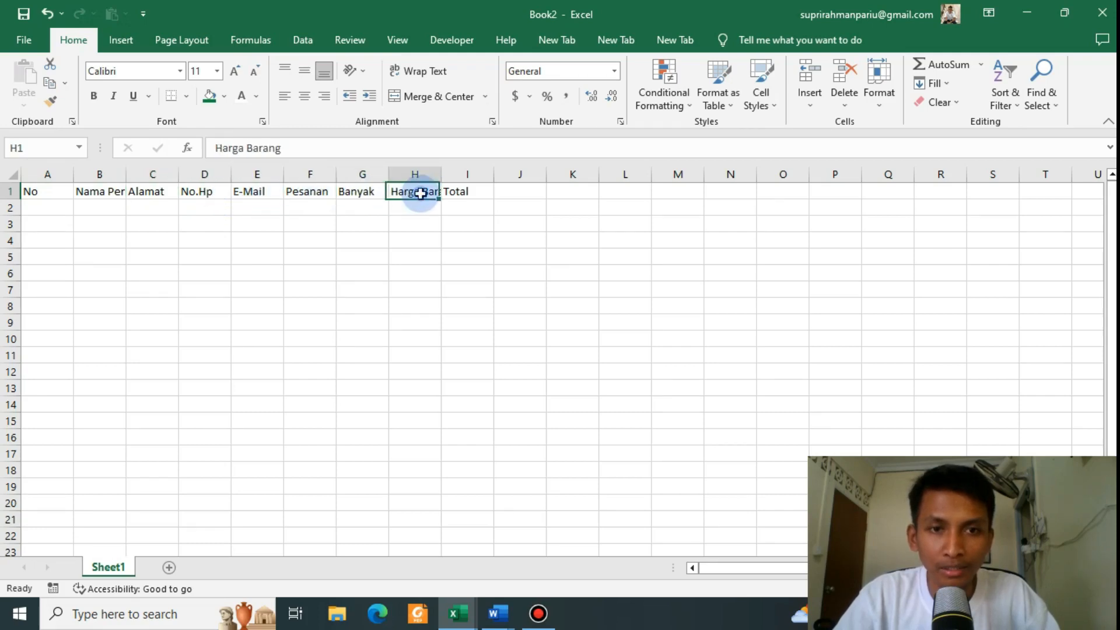
pyautogui.click(465, 192)
pyautogui.click(360, 274)
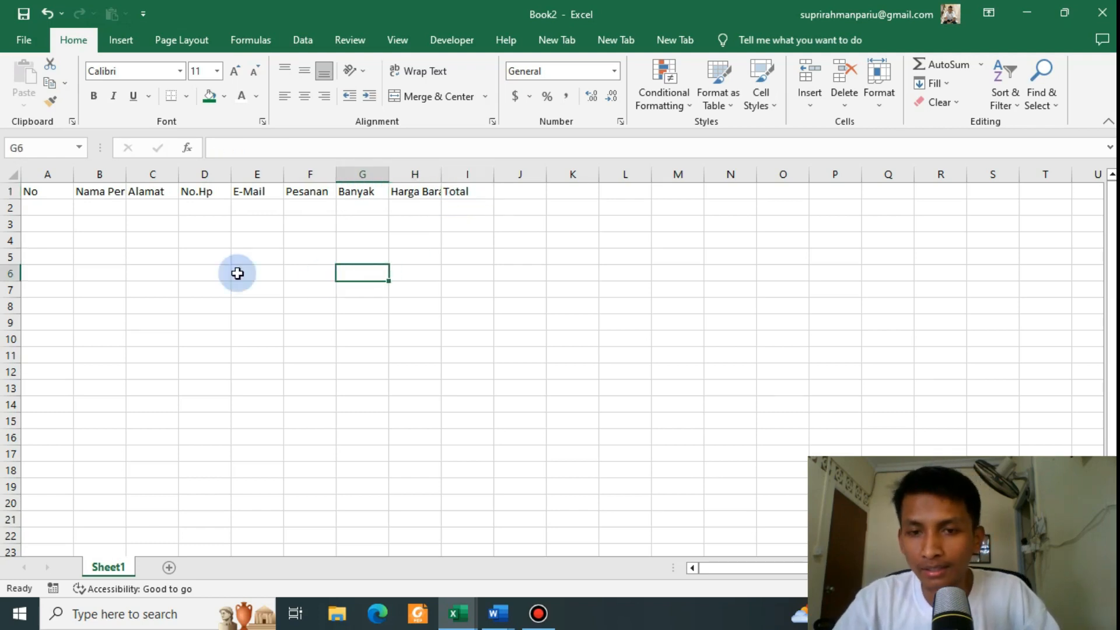
pyautogui.click(91, 192)
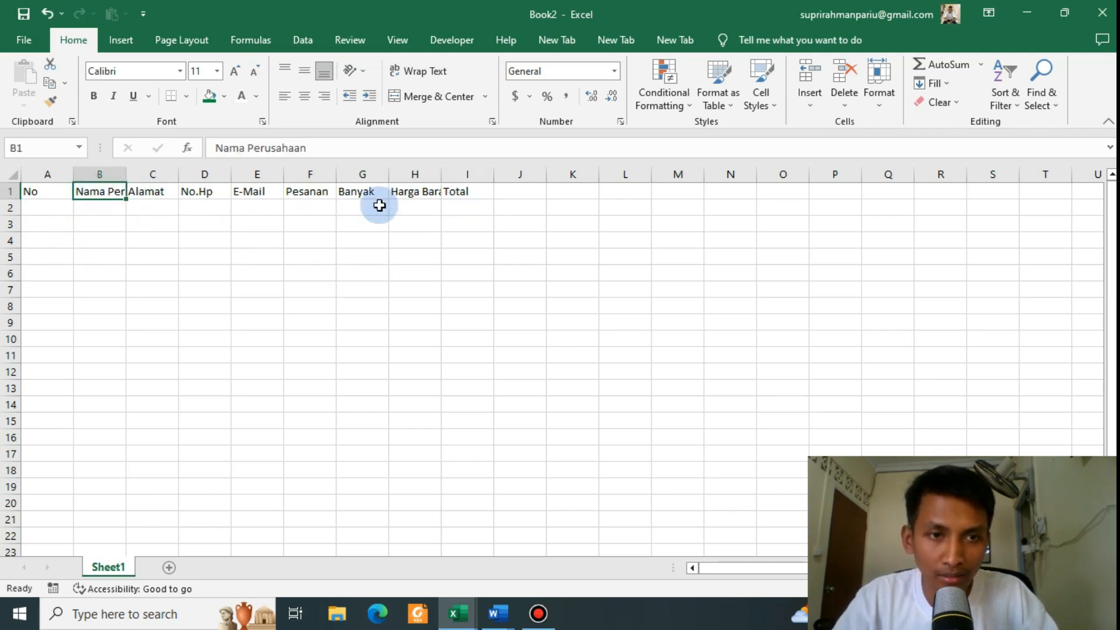
pyautogui.click(427, 197)
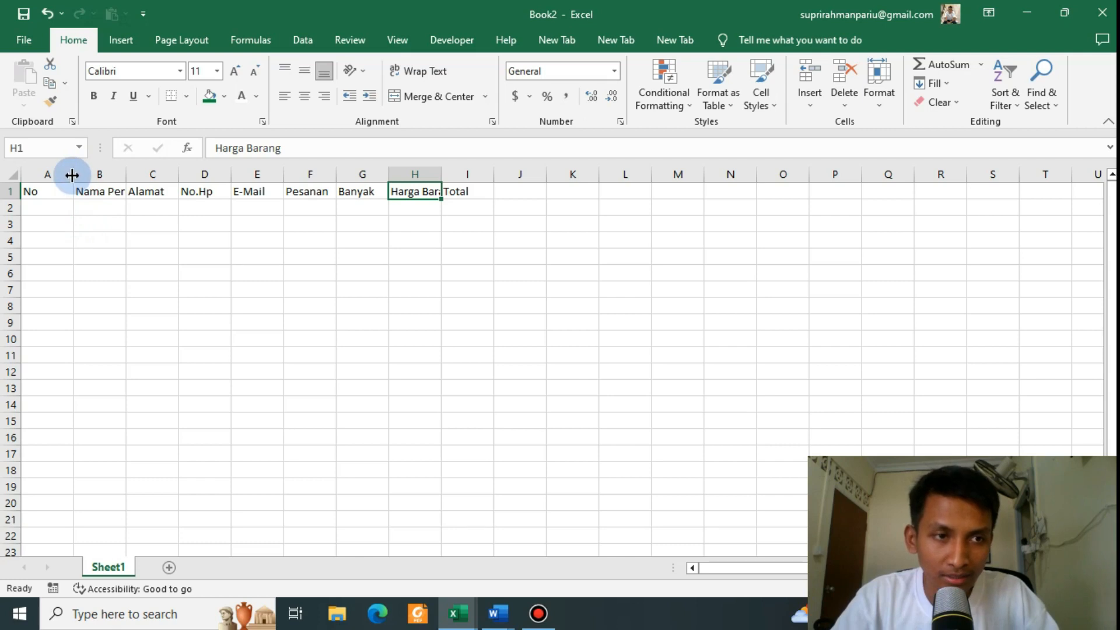
# Step: Narrow column A and widen columns B, C and H to fit their headings
pyautogui.moveTo(72, 175); pyautogui.dragTo(50, 179)
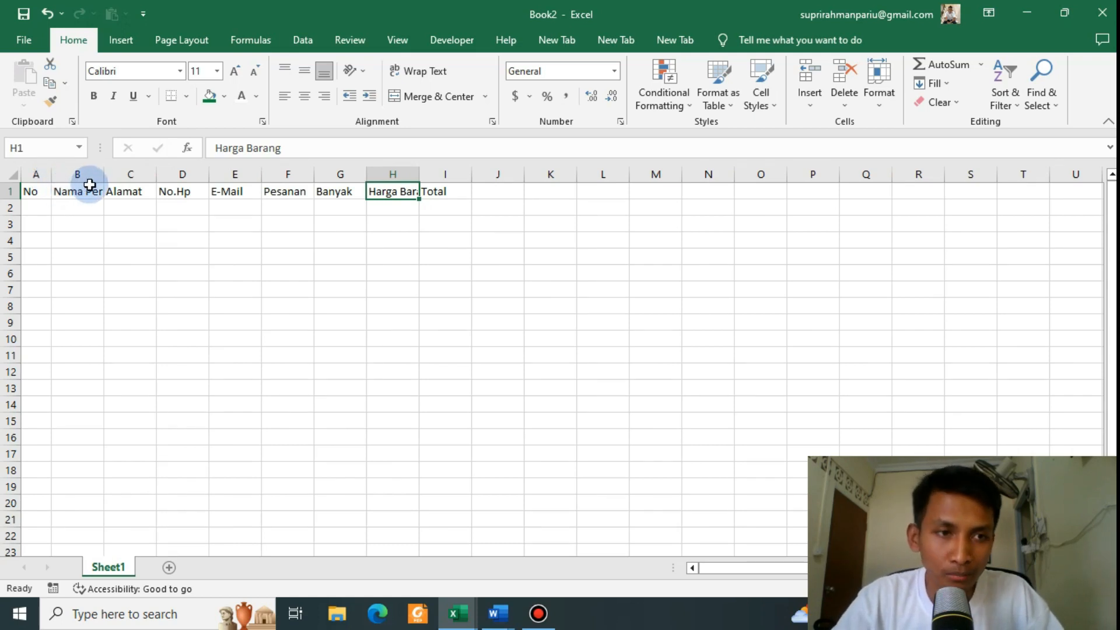
pyautogui.moveTo(105, 176); pyautogui.dragTo(163, 173)
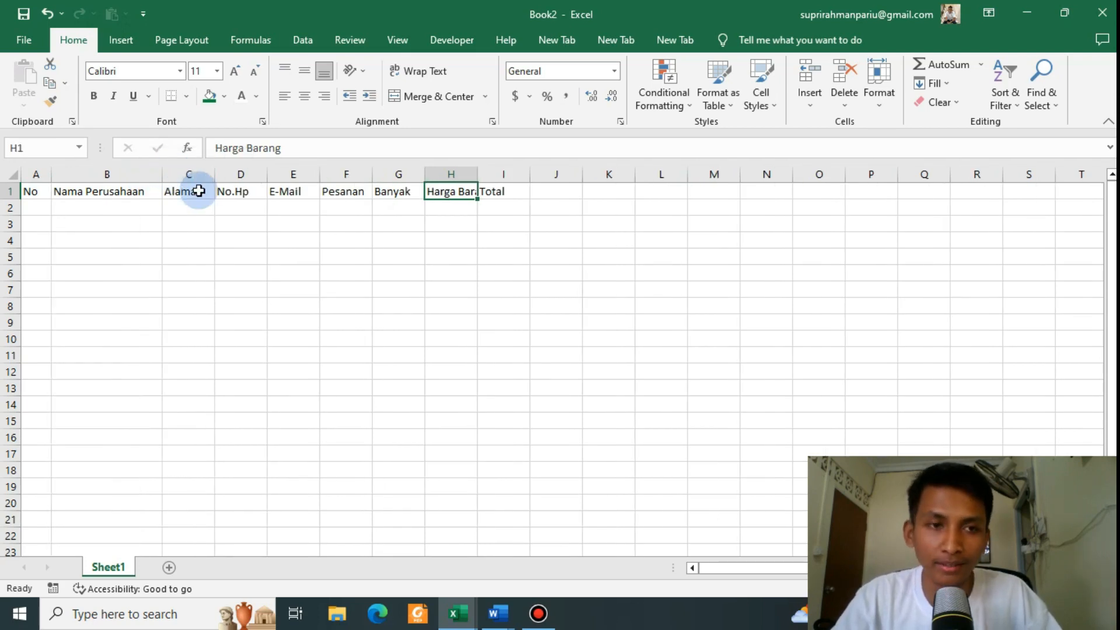
pyautogui.moveTo(219, 173); pyautogui.dragTo(223, 173)
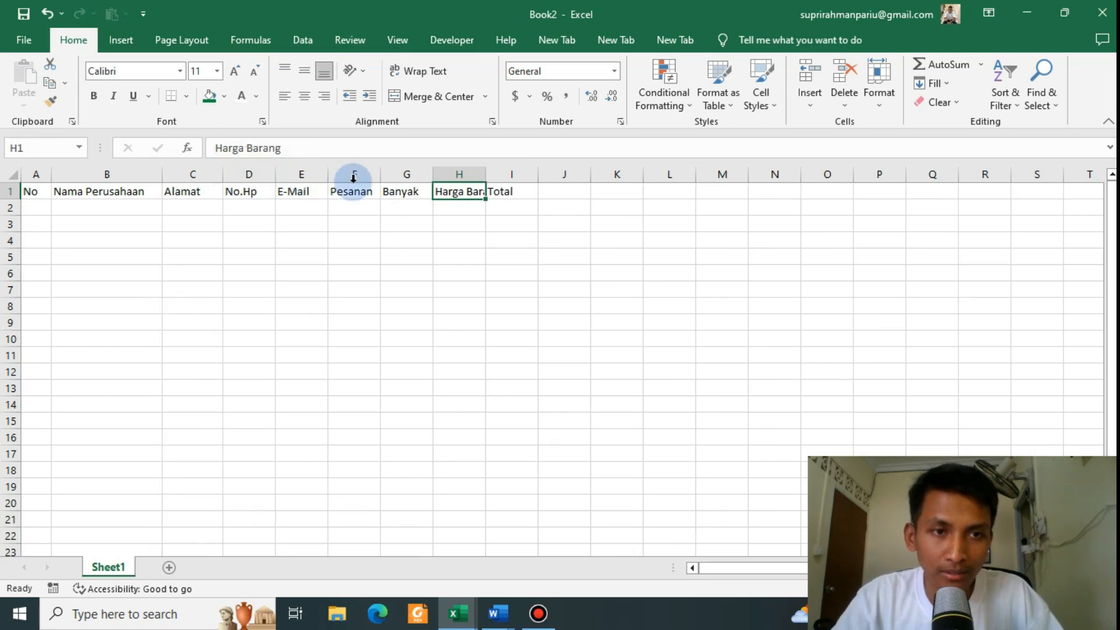
pyautogui.moveTo(486, 174); pyautogui.dragTo(514, 173)
pyautogui.click(517, 275)
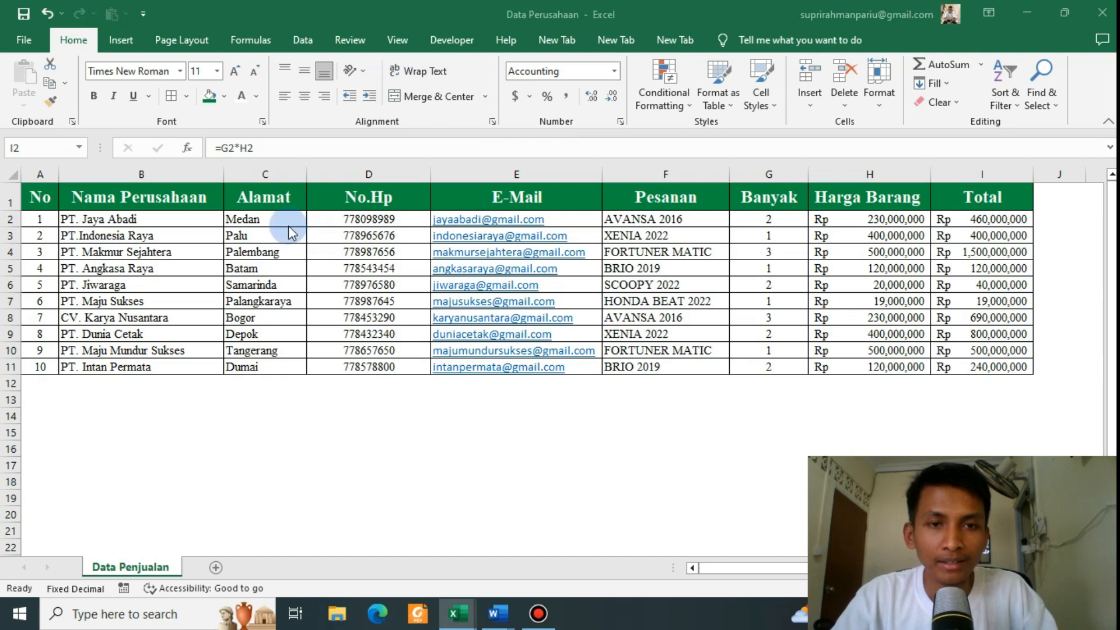
# Step: Check the font used by the Data Perusahaan headings and company-name entries
pyautogui.click(137, 194)
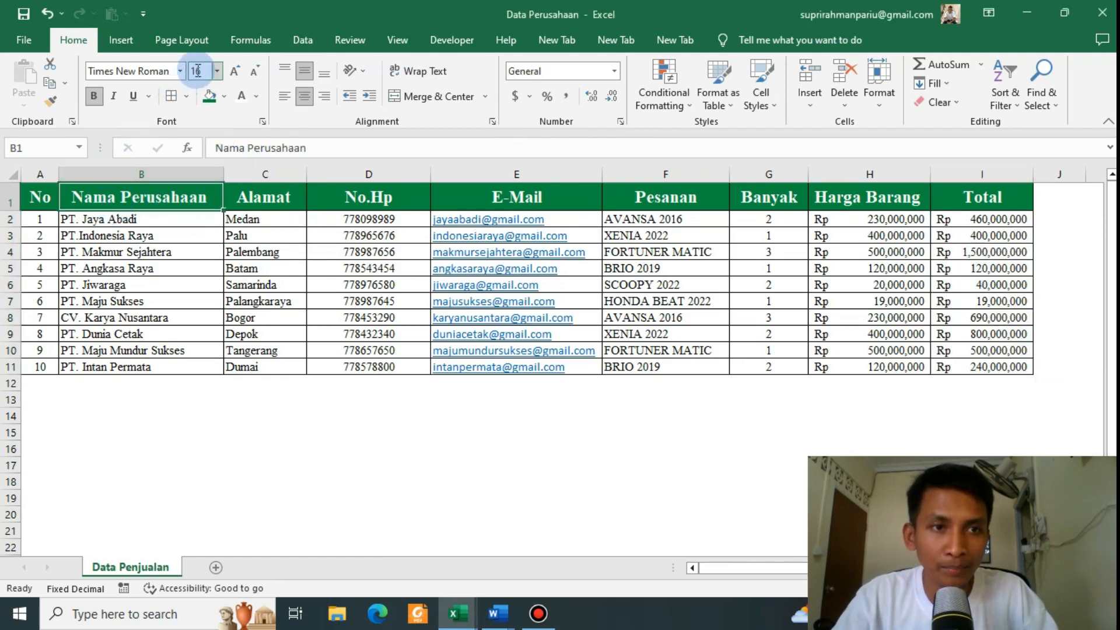
pyautogui.click(101, 70)
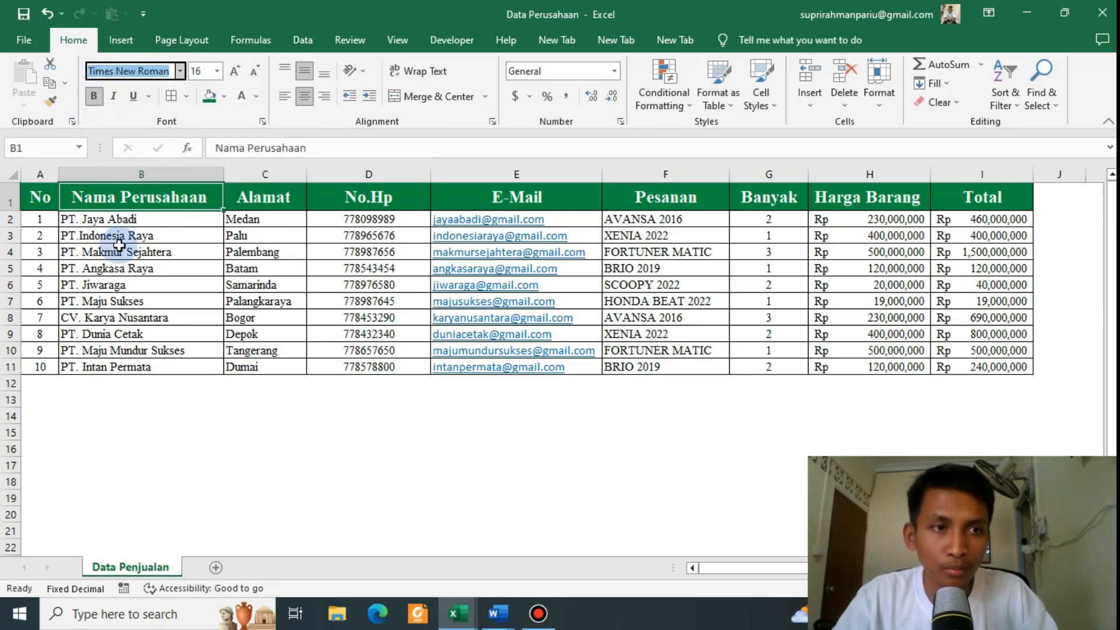
pyautogui.click(117, 252)
pyautogui.hotkey('alt', 'Tab')
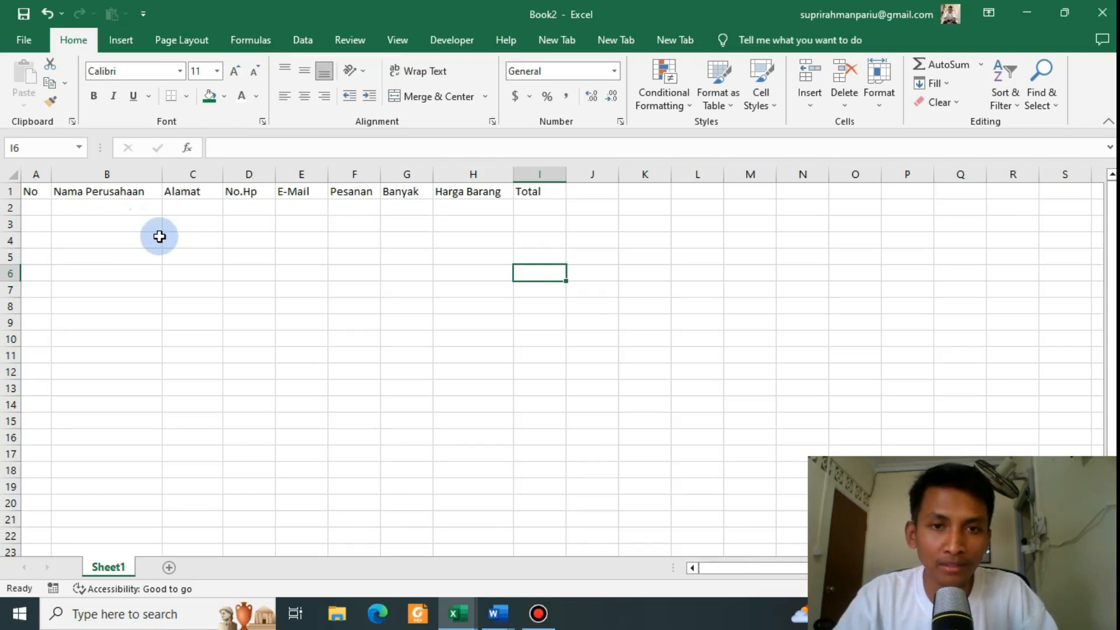
# Step: Format the A1:I1 headers as bold Times New Roman, size 16
pyautogui.moveTo(34, 192); pyautogui.dragTo(524, 188)
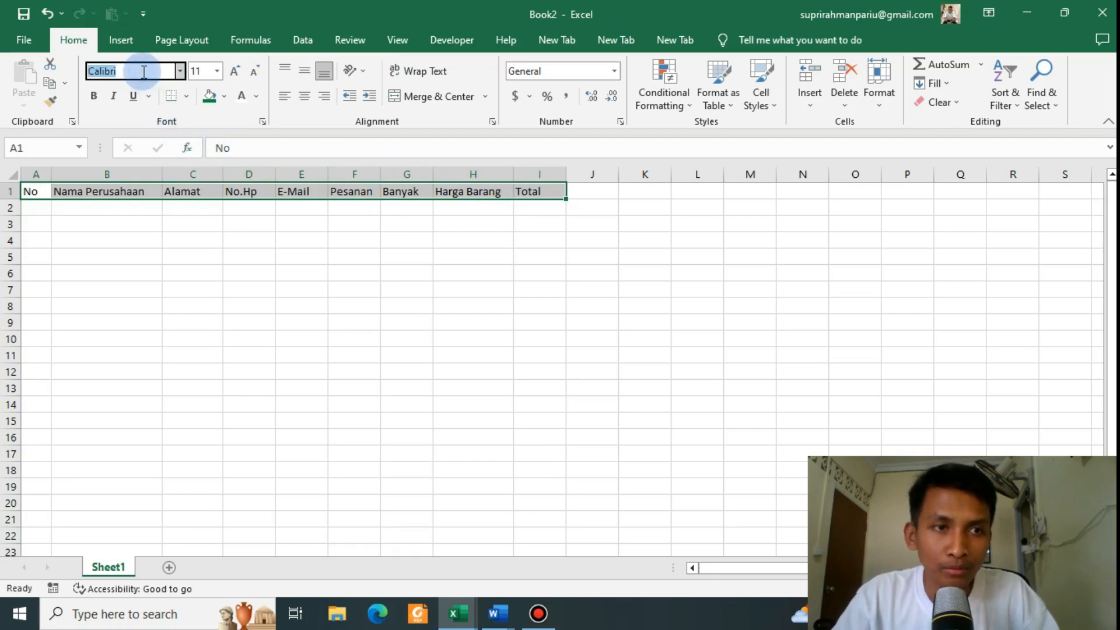
pyautogui.write('Times New Roman')
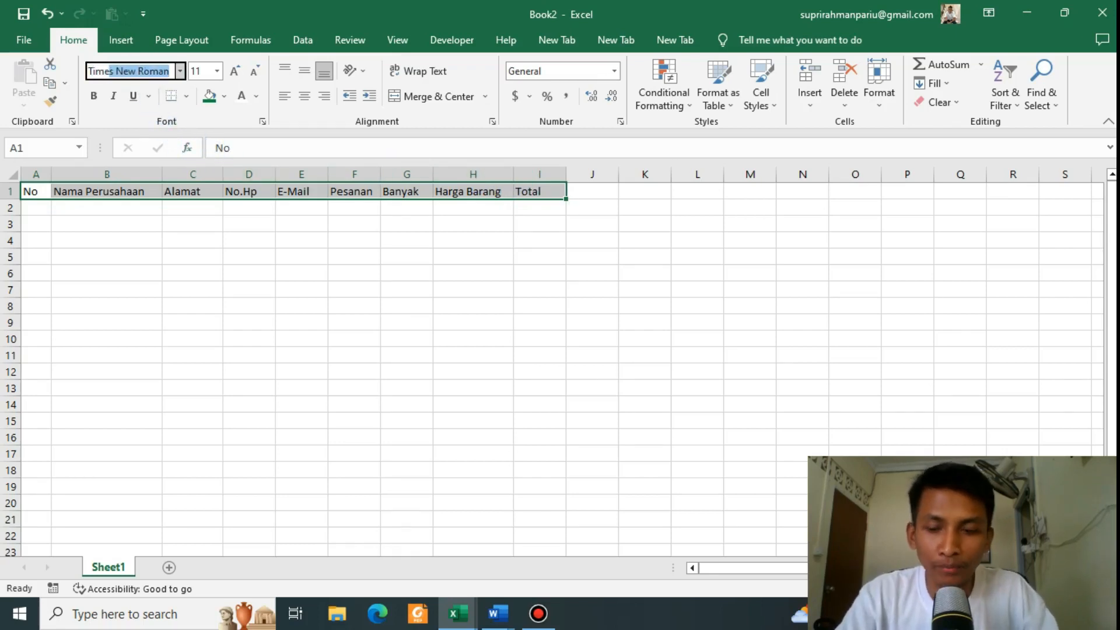
pyautogui.press('Return')
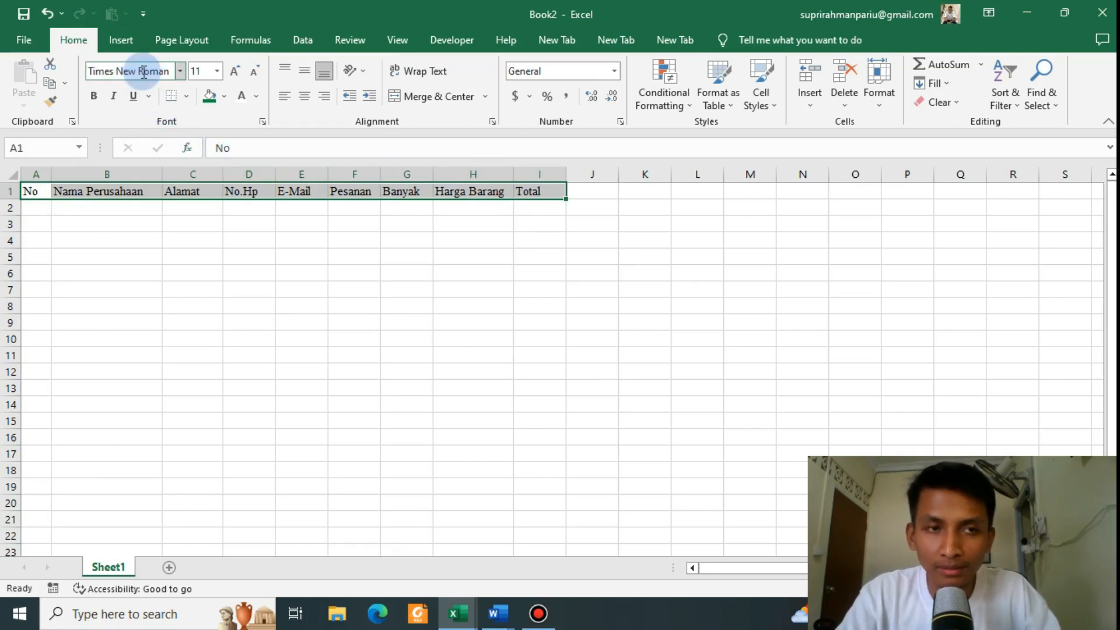
pyautogui.click(218, 71)
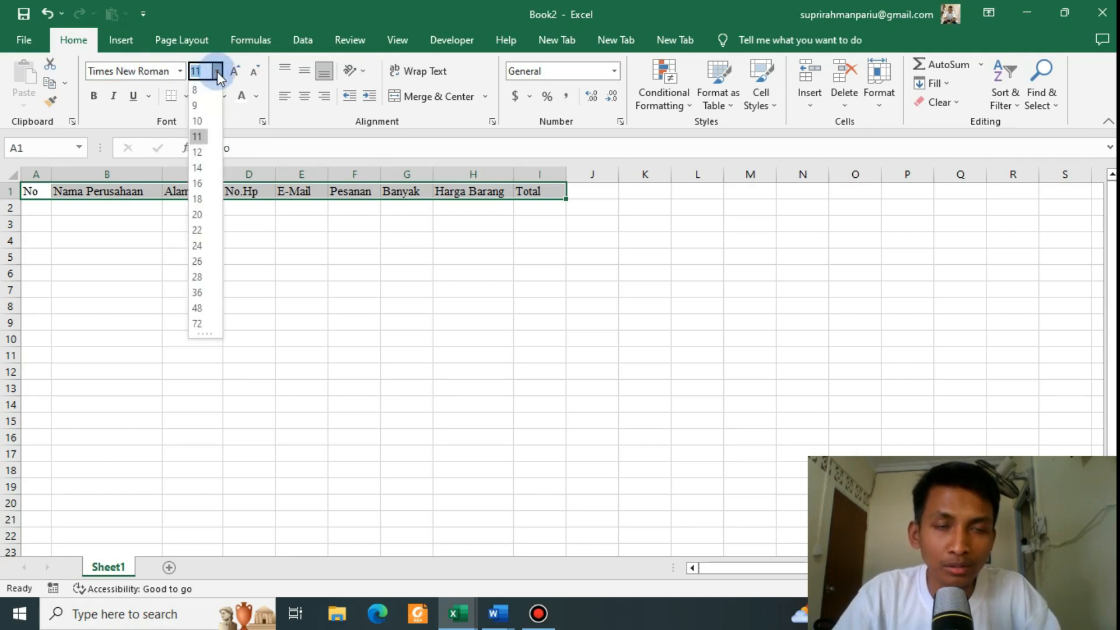
pyautogui.click(198, 184)
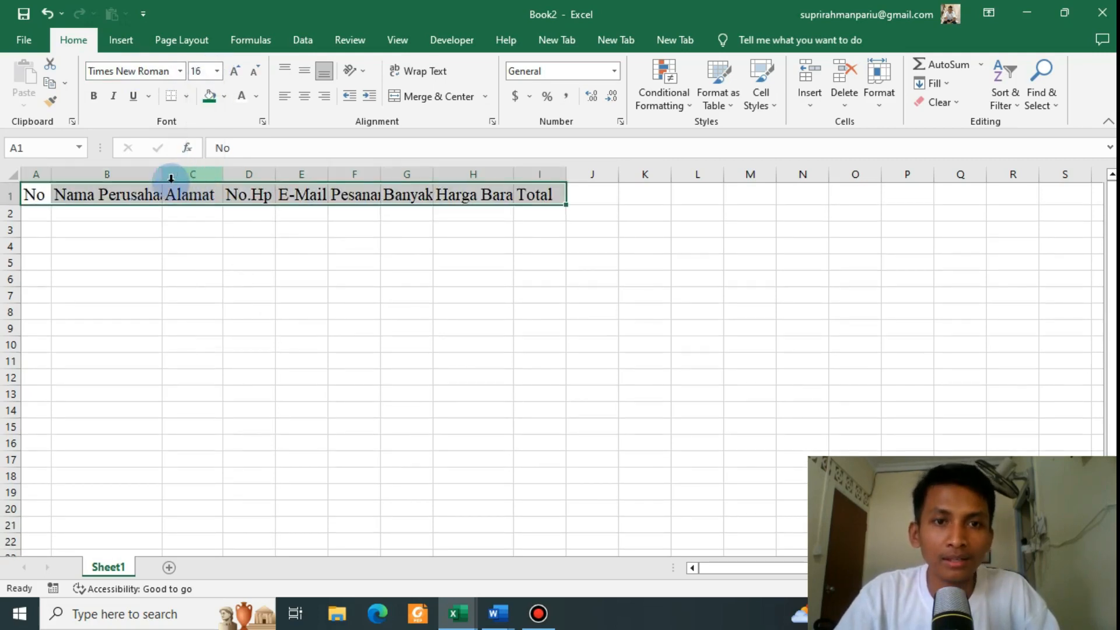
pyautogui.click(93, 96)
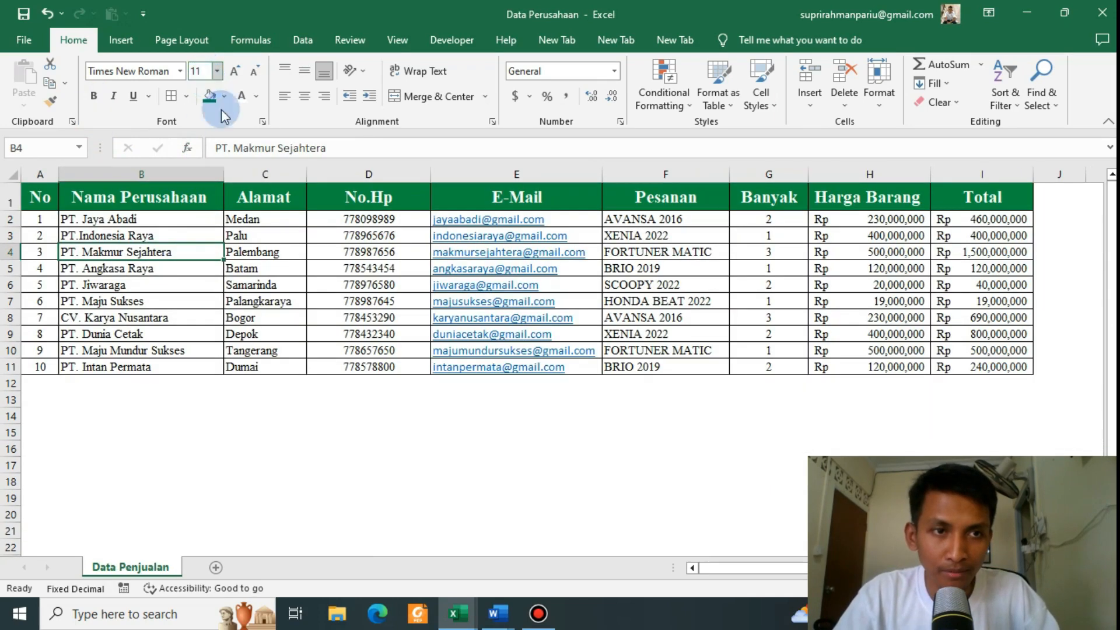
# Step: Widen columns B, G and I to show Nama Perusahaan, Banyak and Total fully
pyautogui.click(251, 197)
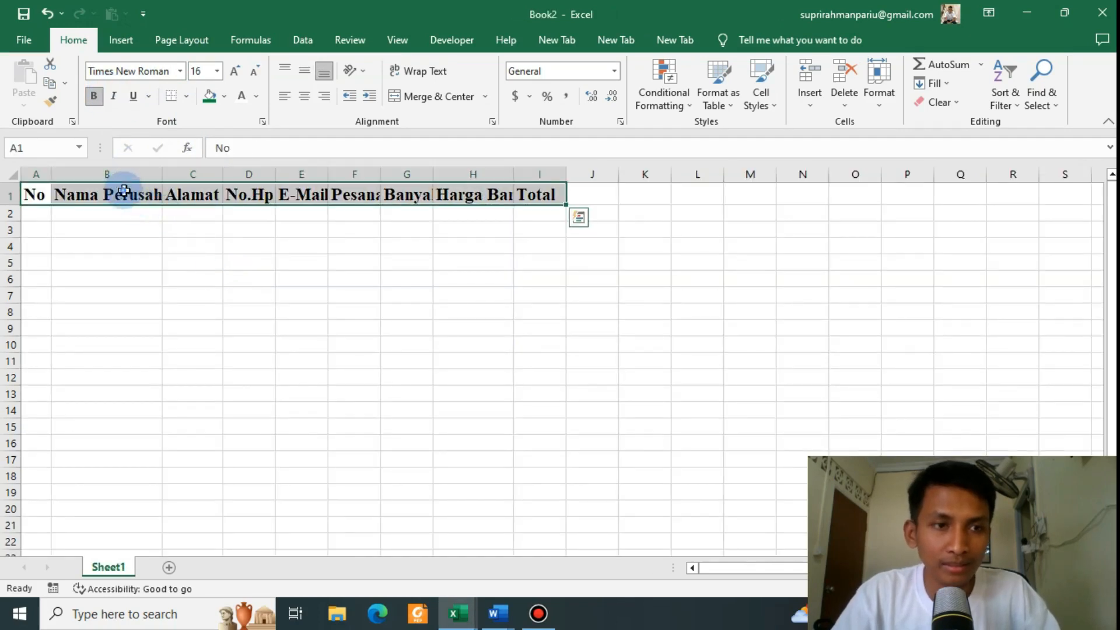
pyautogui.click(124, 191)
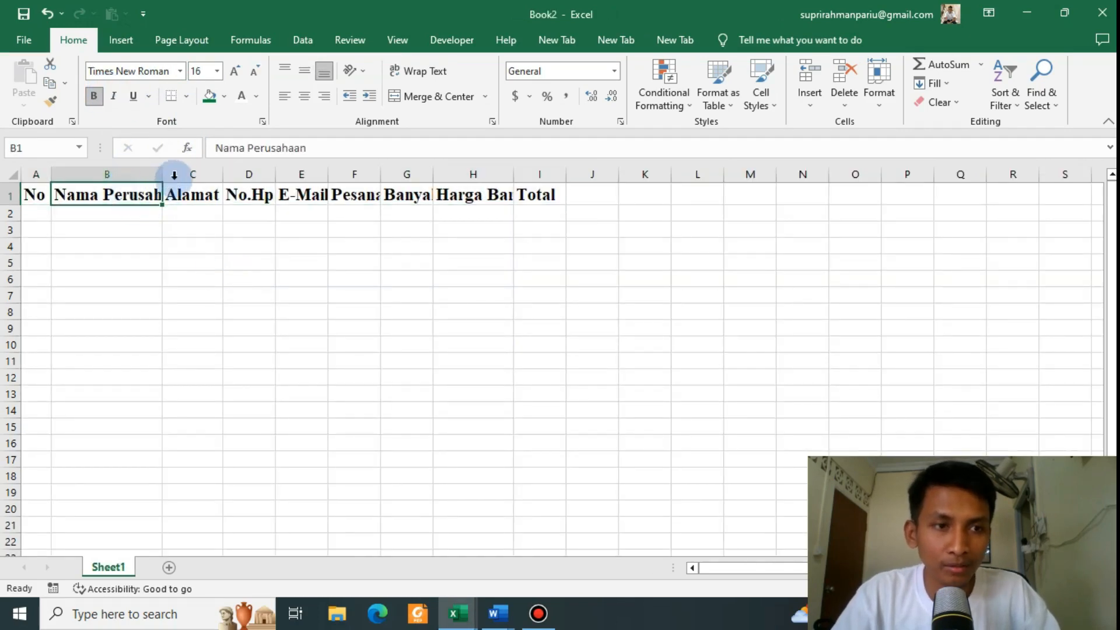
pyautogui.moveTo(162, 173); pyautogui.dragTo(642, 165)
pyautogui.moveTo(723, 178); pyautogui.dragTo(823, 175)
pyautogui.click(607, 298)
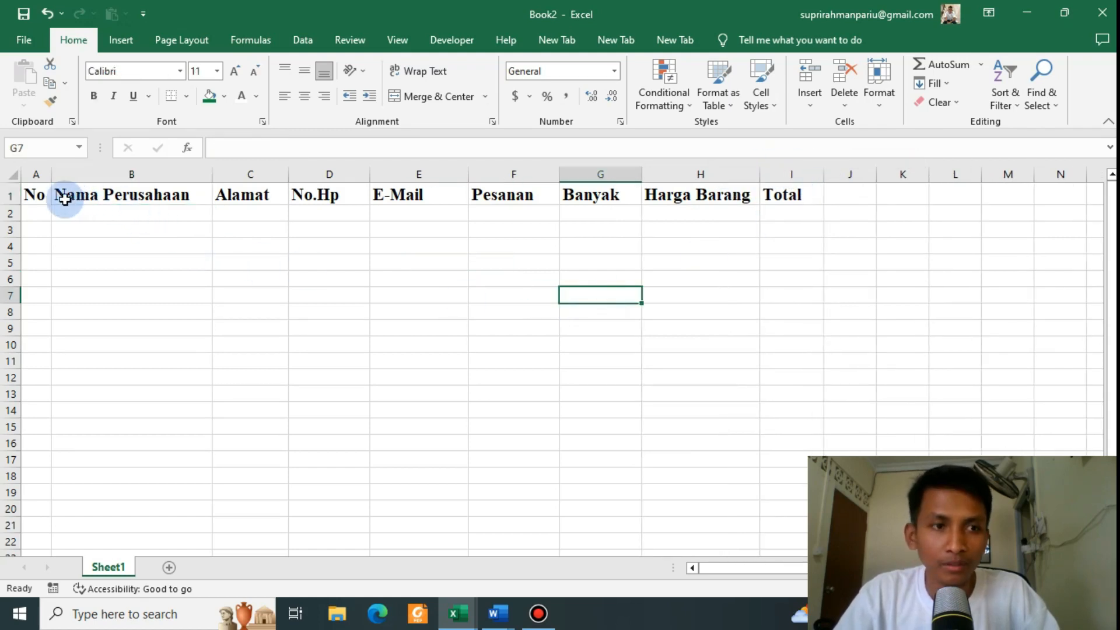
# Step: Compare heading formatting in the Data Perusahaan reference table, including No.Hp and E-Mail
pyautogui.hotkey('alt', 'Tab')
pyautogui.moveTo(94, 196); pyautogui.dragTo(375, 196)
pyautogui.click(378, 196)
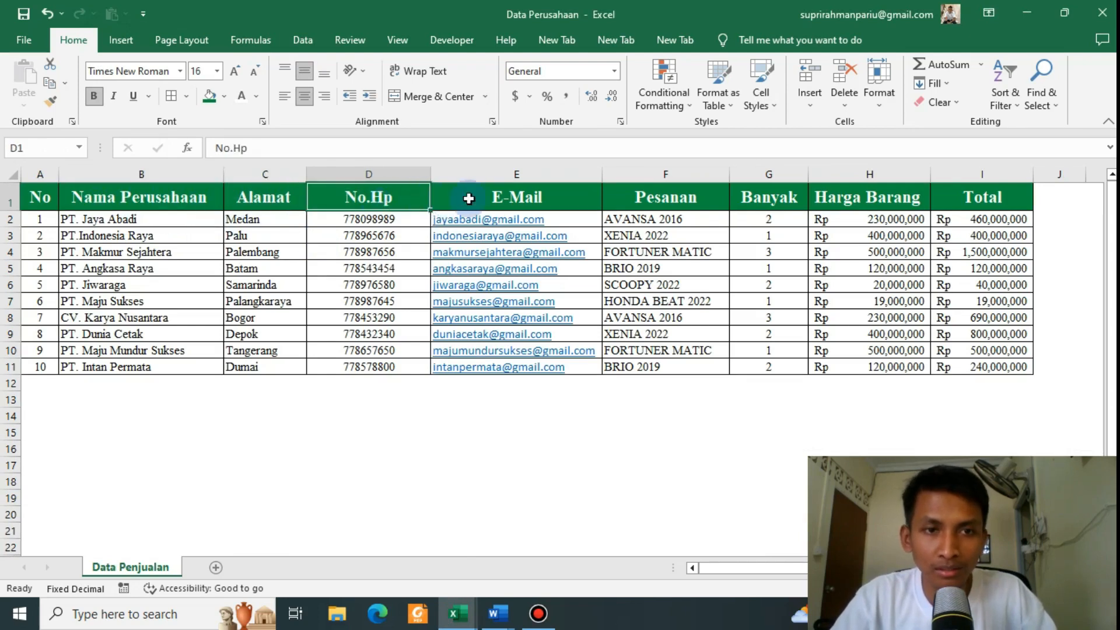
pyautogui.click(468, 199)
pyautogui.hotkey('alt', 'Tab')
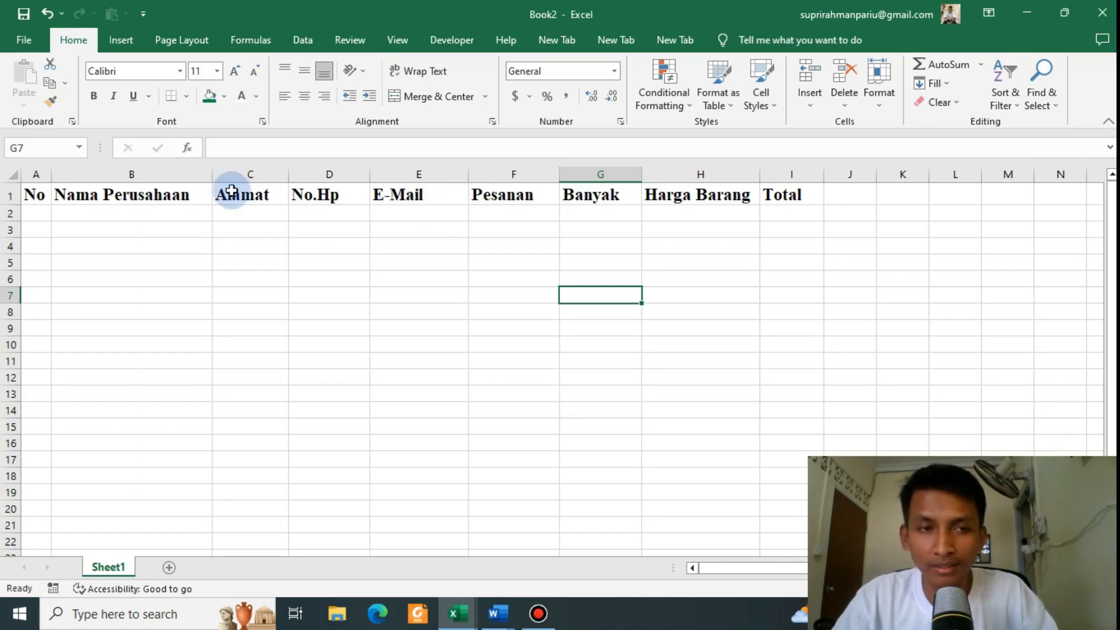
# Step: Centre the No-to-Total headings in A1:I1 and fill the row with green
pyautogui.moveTo(37, 195); pyautogui.dragTo(770, 195)
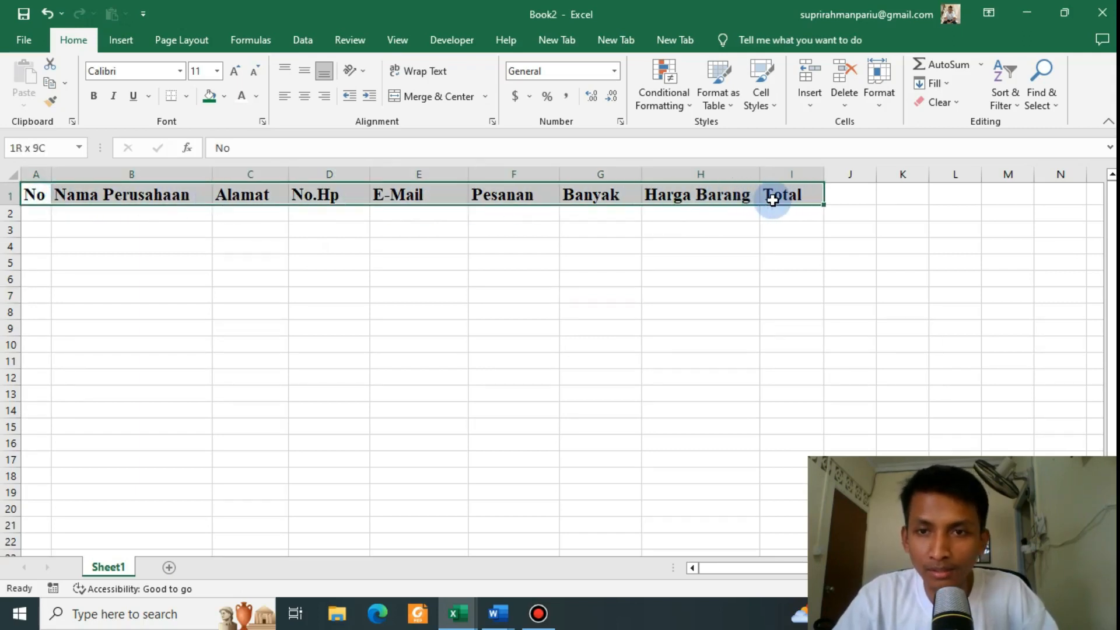
pyautogui.click(304, 96)
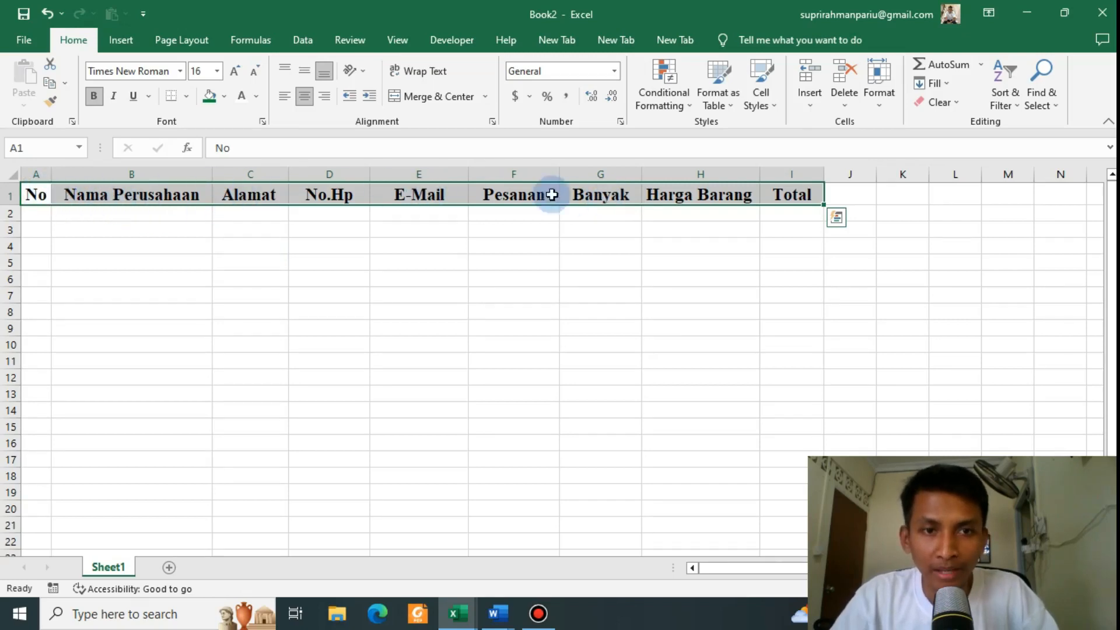
pyautogui.click(220, 99)
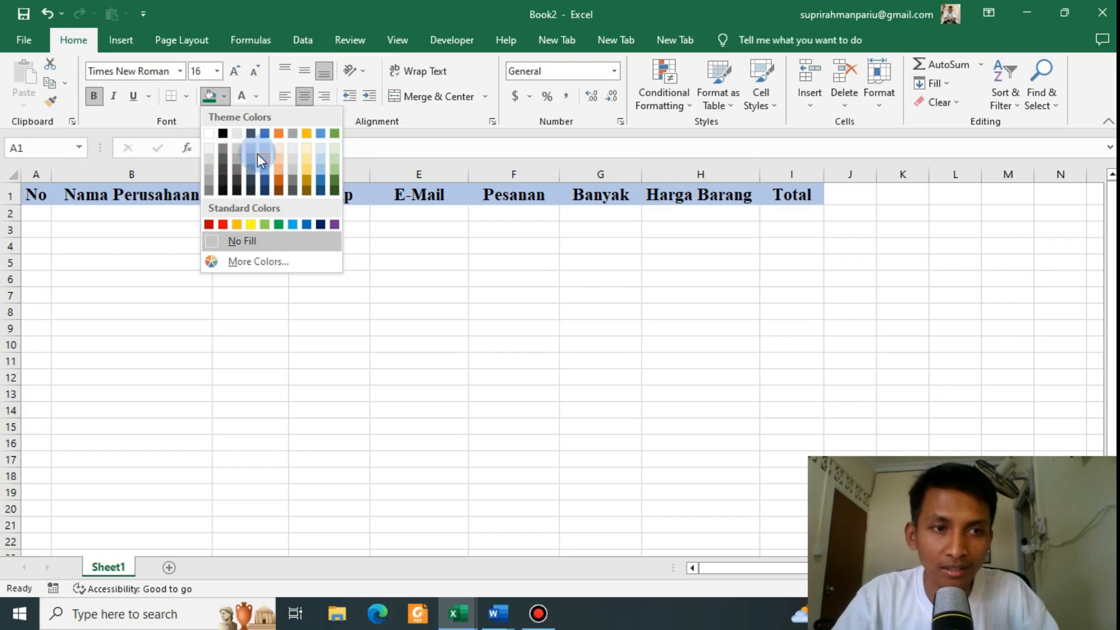
pyautogui.click(278, 227)
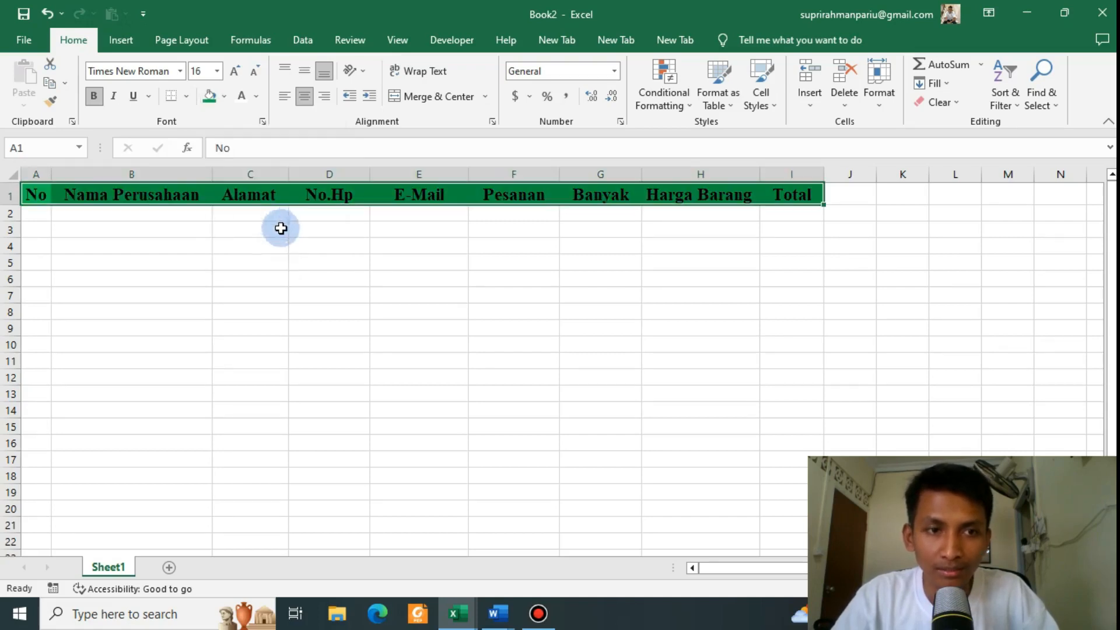
pyautogui.click(330, 248)
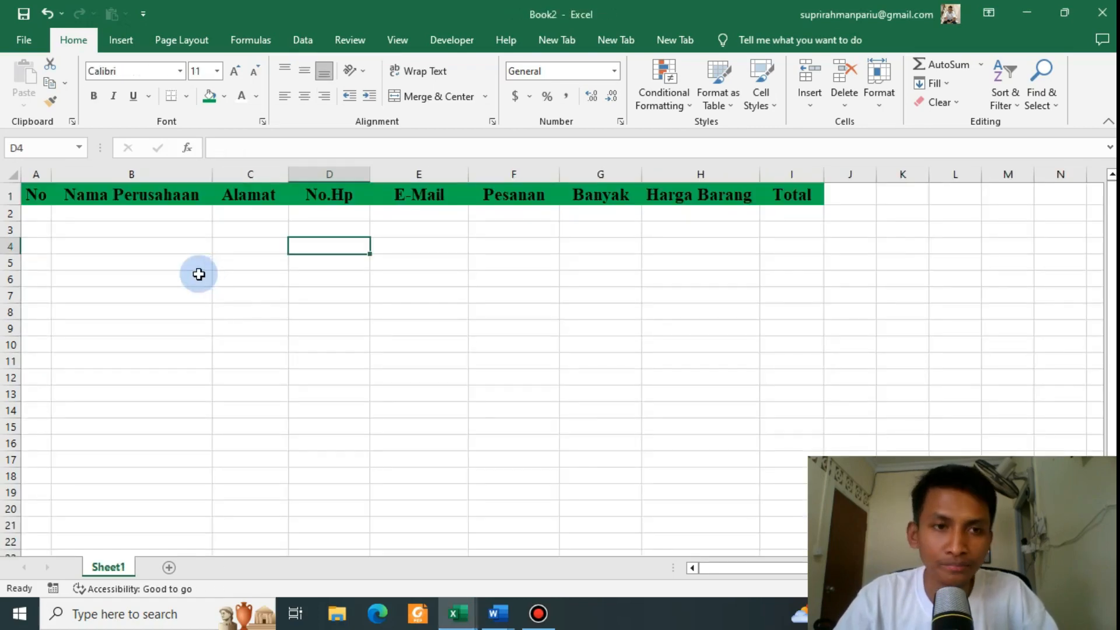
pyautogui.click(35, 194)
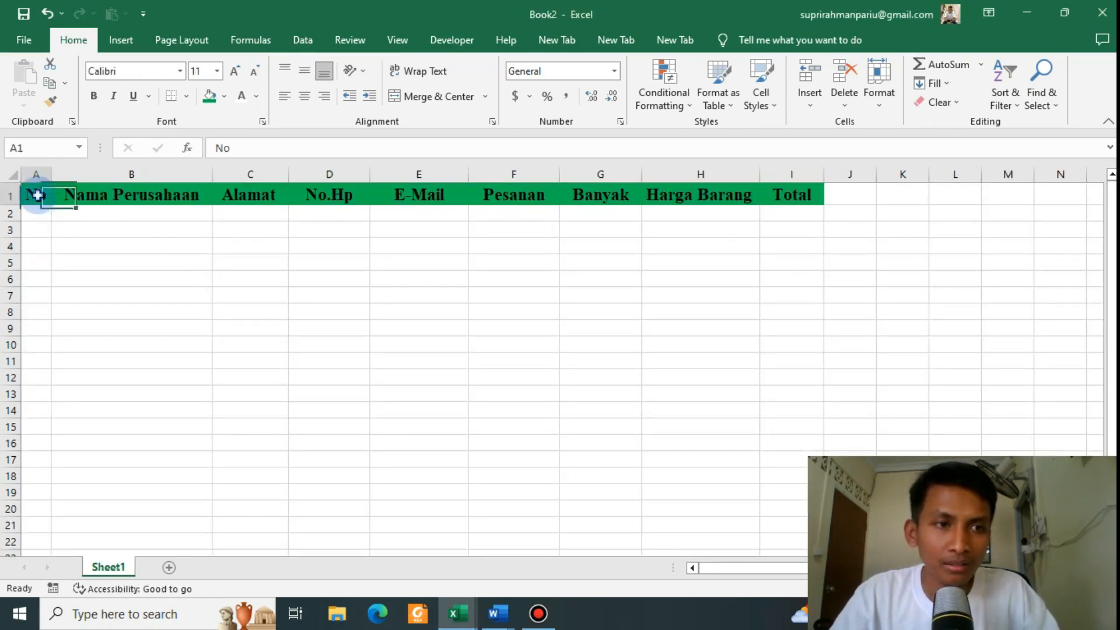
pyautogui.click(117, 244)
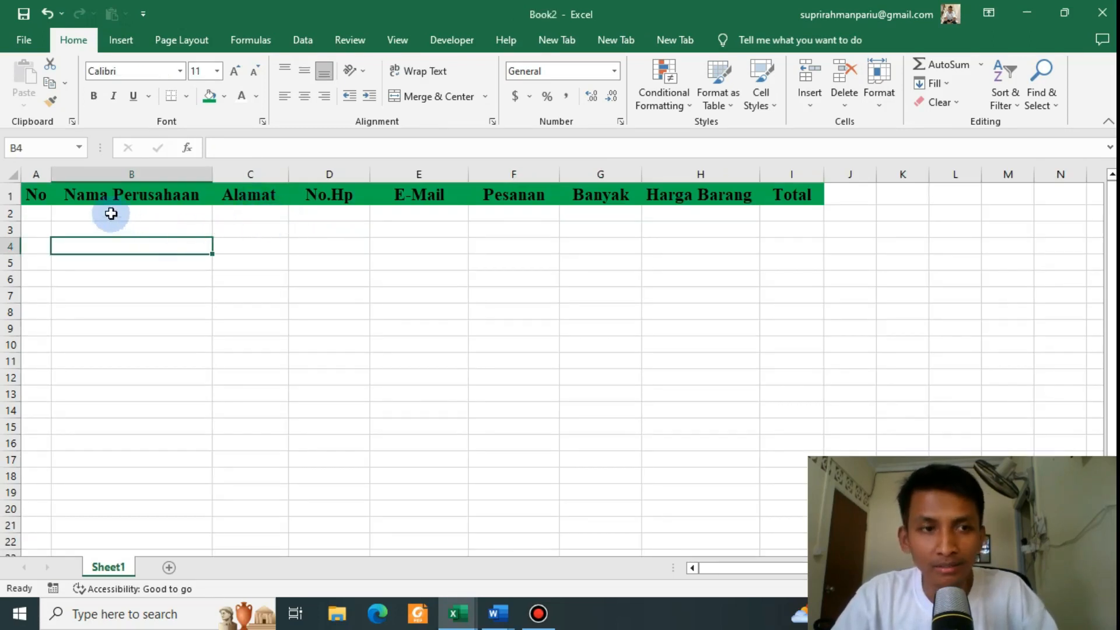
pyautogui.moveTo(40, 195); pyautogui.dragTo(793, 194)
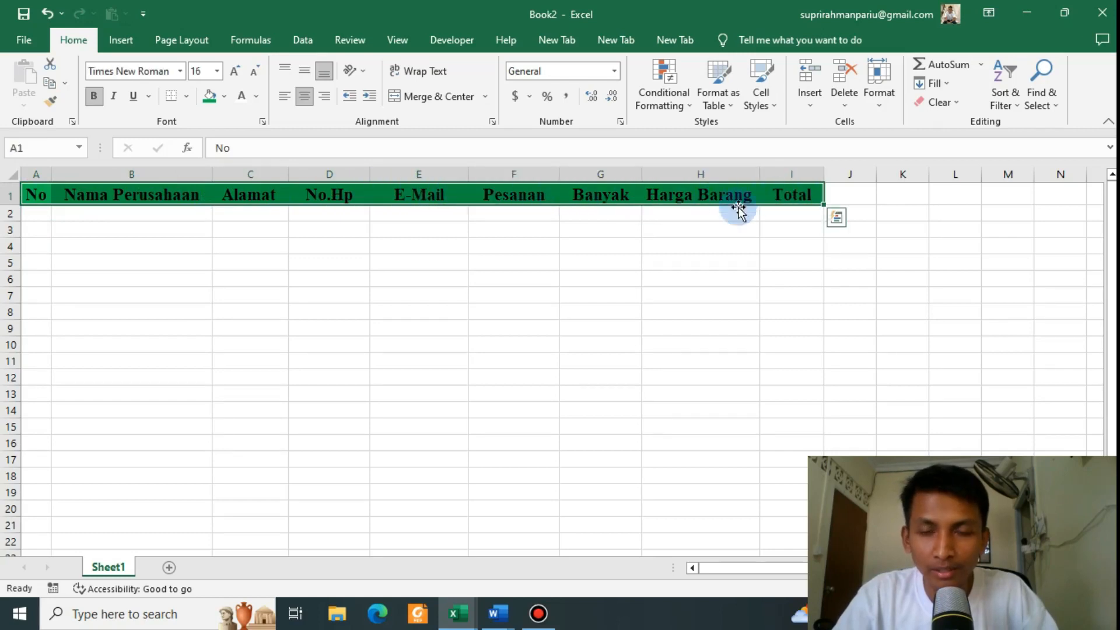
# Step: Set the A1:I1 header text colour to white, then select cells A2:A11
pyautogui.click(257, 96)
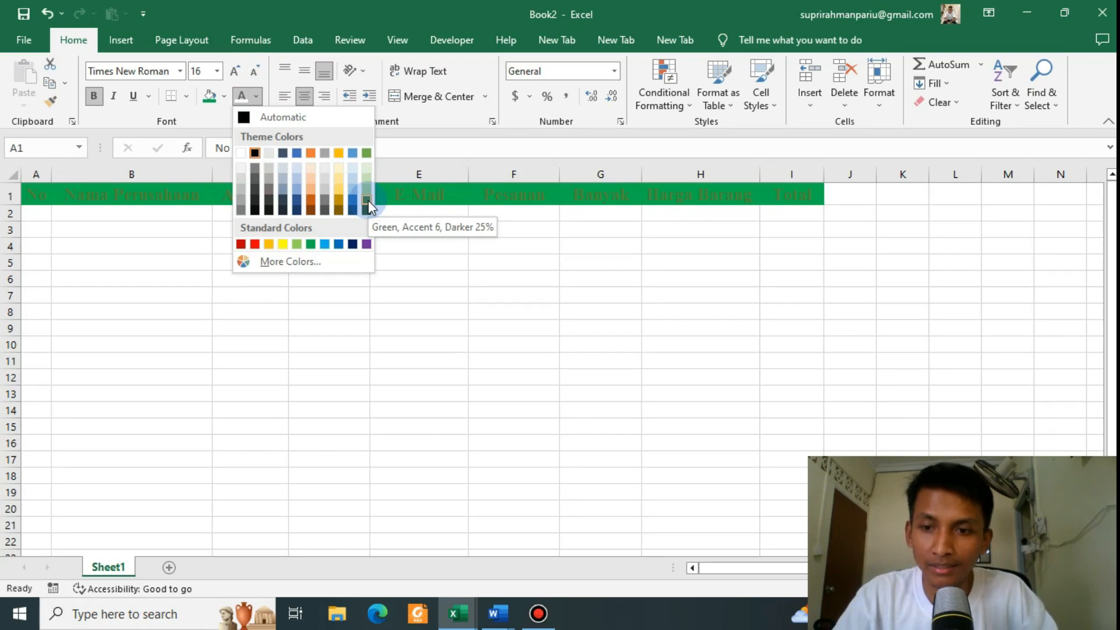
pyautogui.click(240, 153)
pyautogui.click(292, 243)
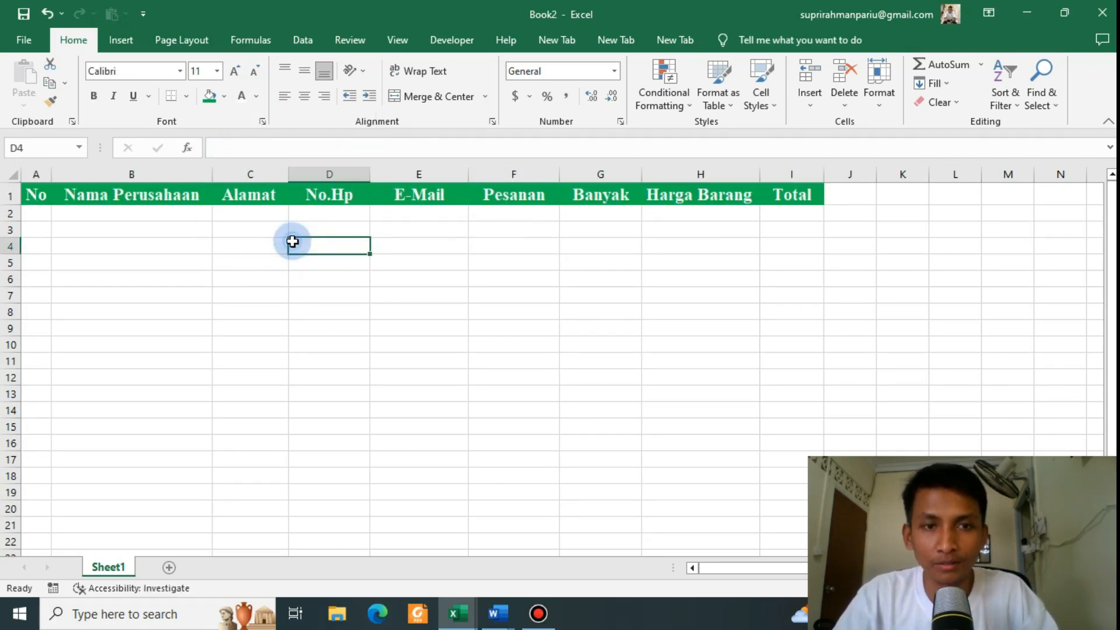
pyautogui.click(44, 219)
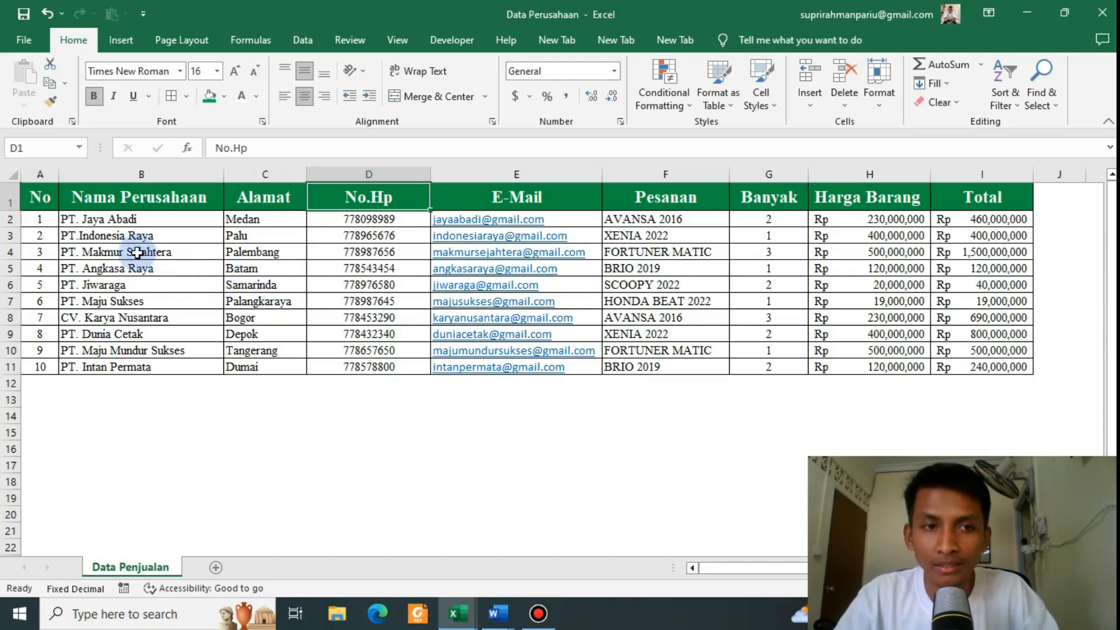
pyautogui.moveTo(45, 223); pyautogui.dragTo(41, 366)
# Step: Enter 1 and 2 in A2:A3, fill the series to 10 in A11, and centre it
pyautogui.hotkey('alt', 'Tab')
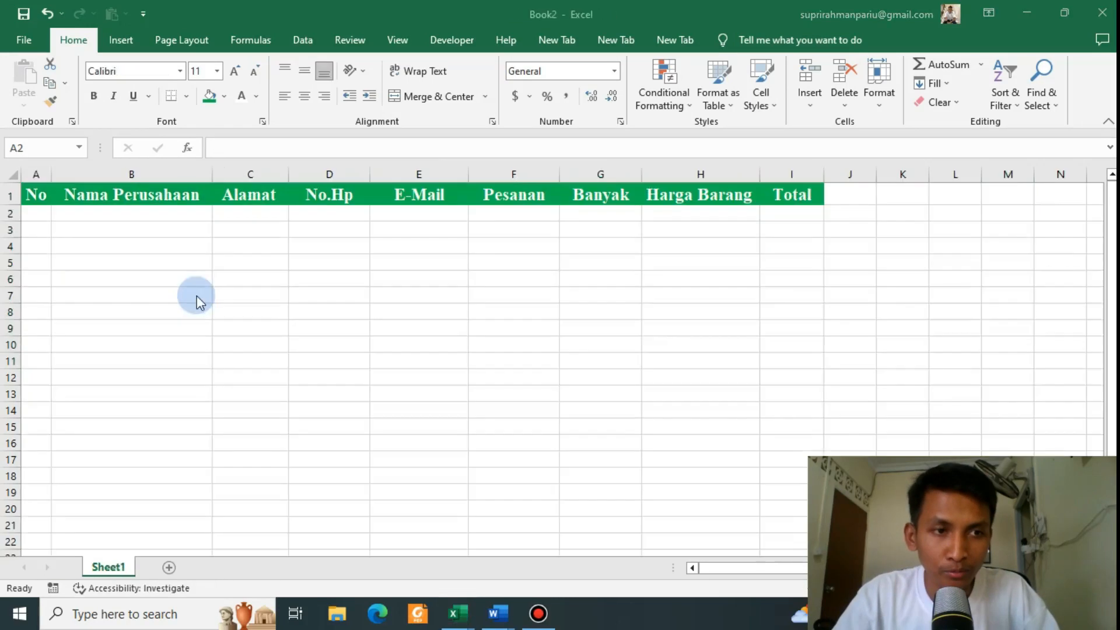
pyautogui.click(47, 217)
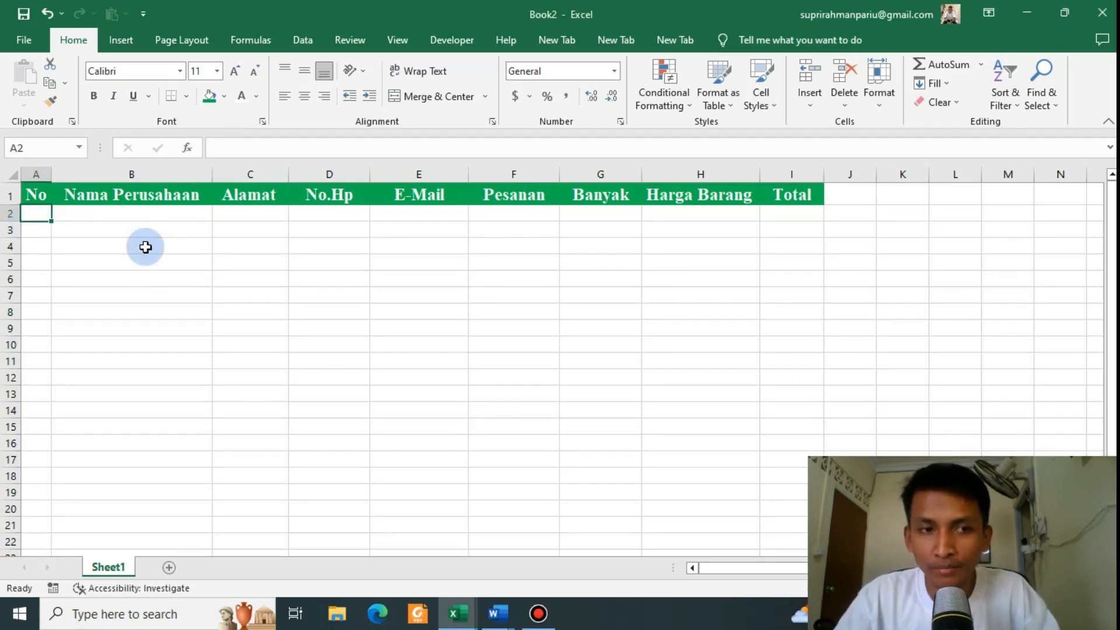
pyautogui.write('1')
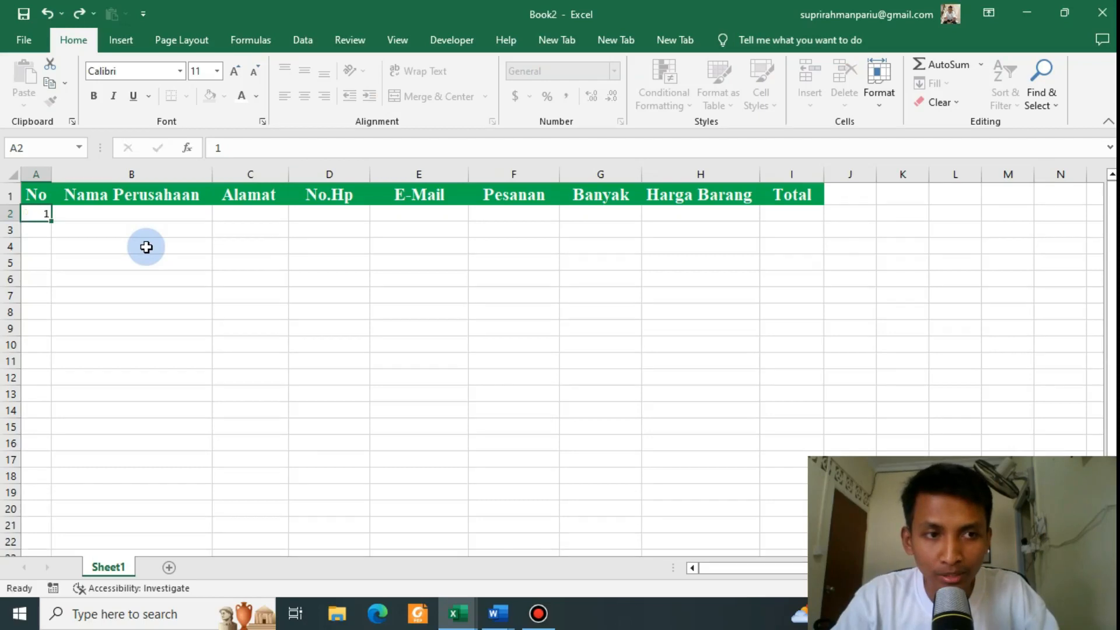
pyautogui.press('Return')
pyautogui.write('2')
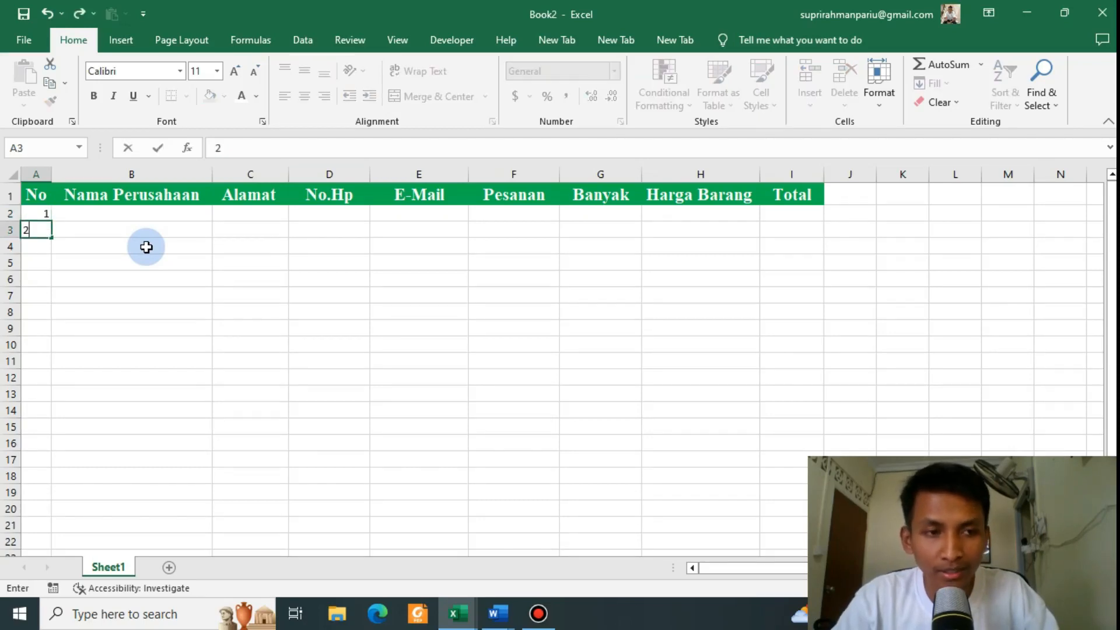
pyautogui.press('Return')
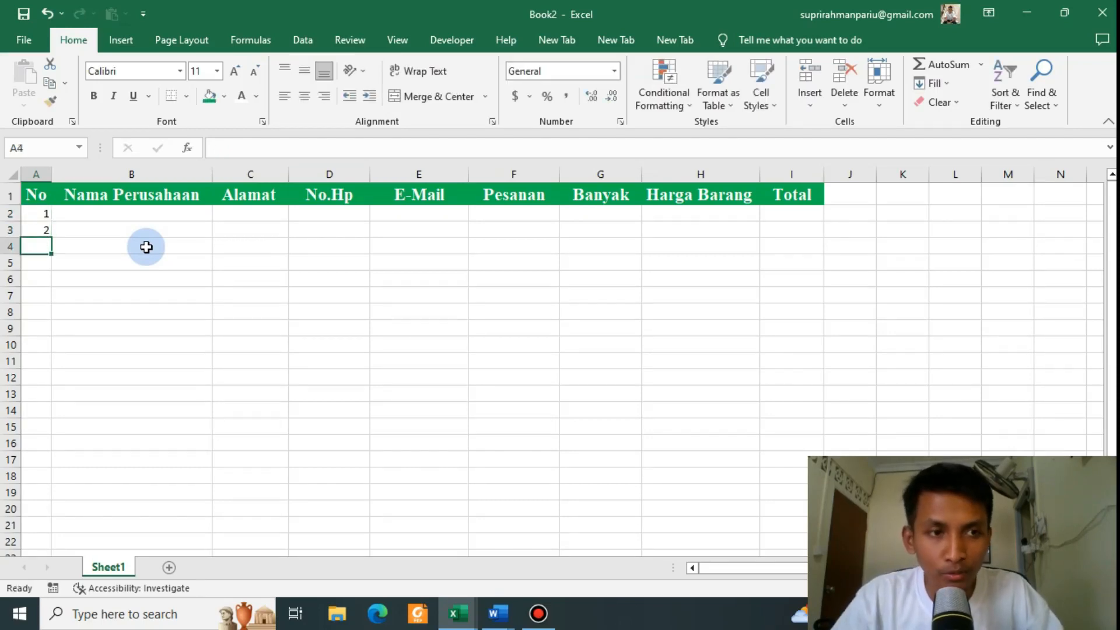
pyautogui.moveTo(37, 212); pyautogui.dragTo(40, 229)
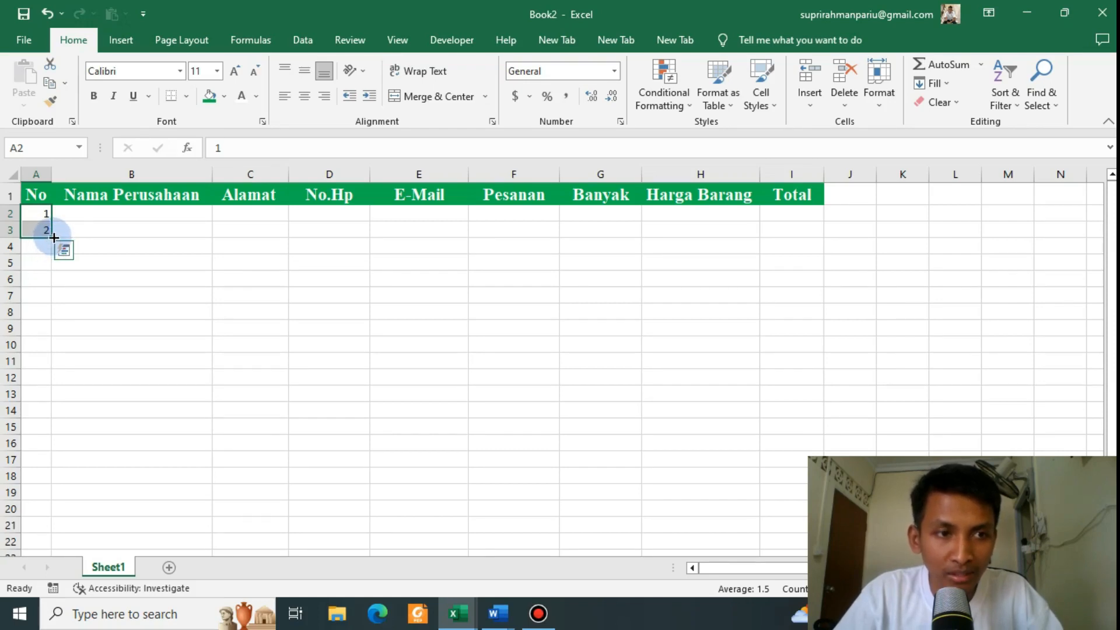
pyautogui.moveTo(53, 238); pyautogui.dragTo(53, 346)
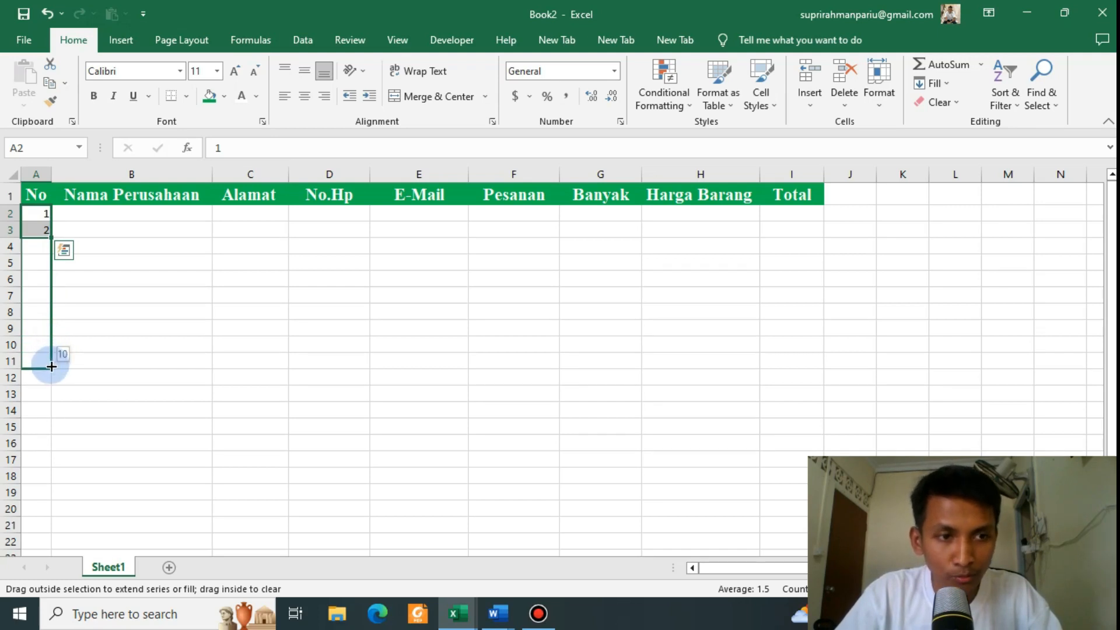
pyautogui.moveTo(52, 366); pyautogui.dragTo(51, 366)
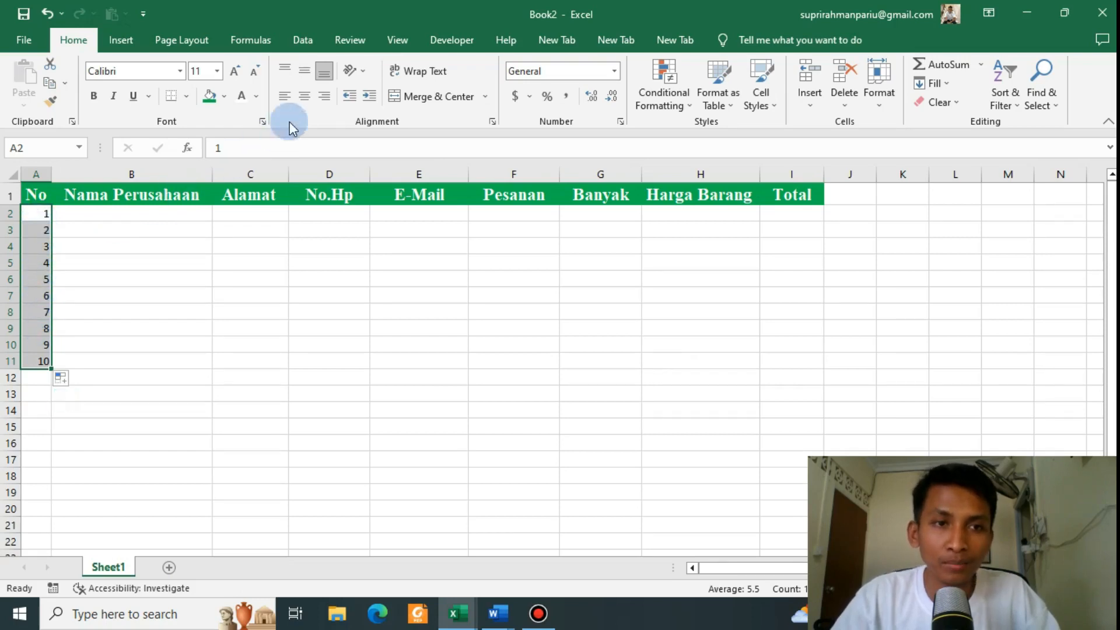
pyautogui.click(304, 100)
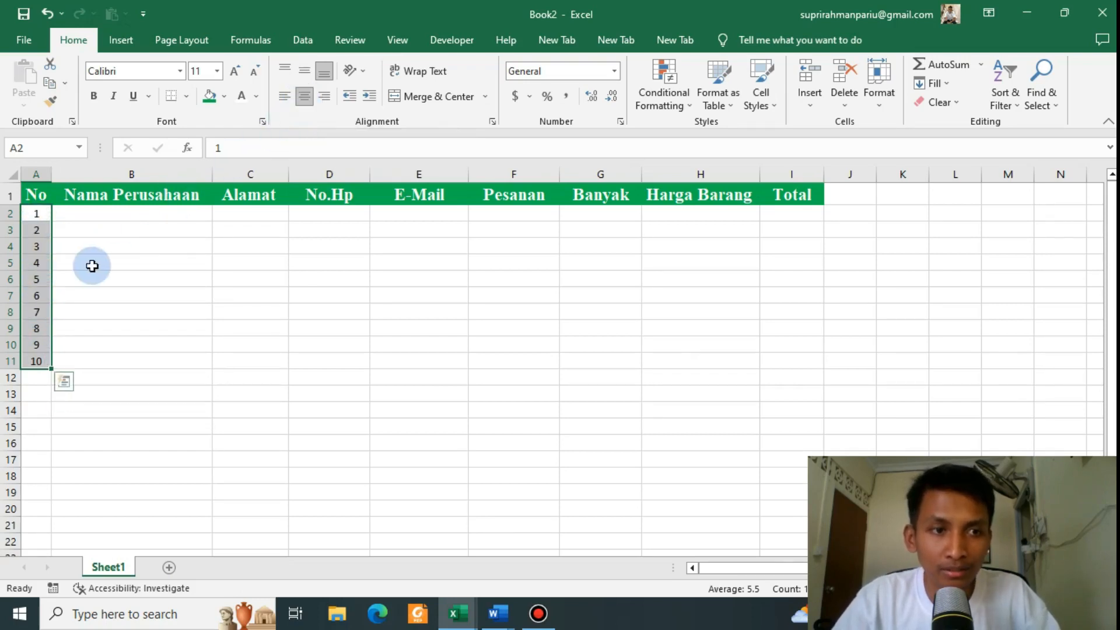
pyautogui.click(97, 217)
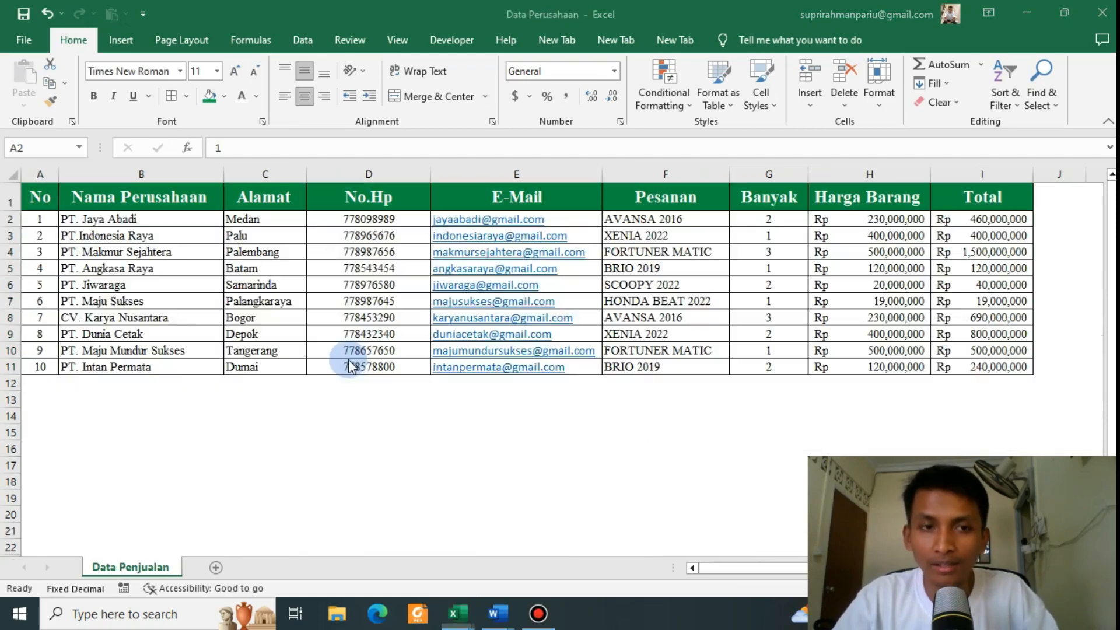
# Step: Copy the ten company names from Data Perusahaan and paste them into Book2 starting at B2
pyautogui.hotkey('ctrl', 'shift', 'Down')
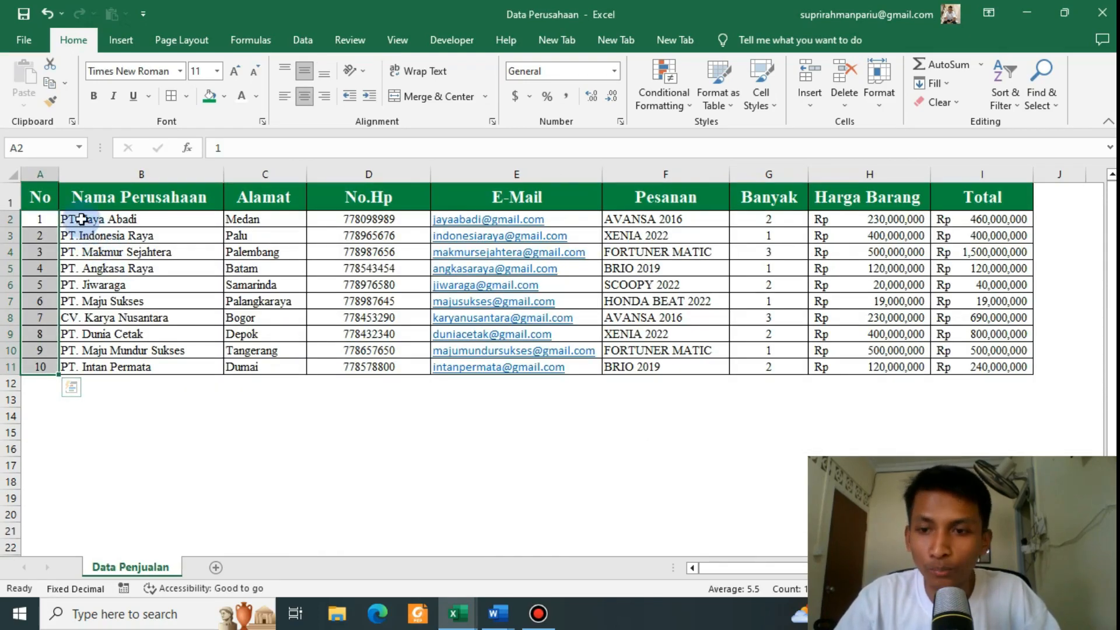
pyautogui.moveTo(81, 218); pyautogui.dragTo(173, 360)
pyautogui.hotkey('ctrl', 'c')
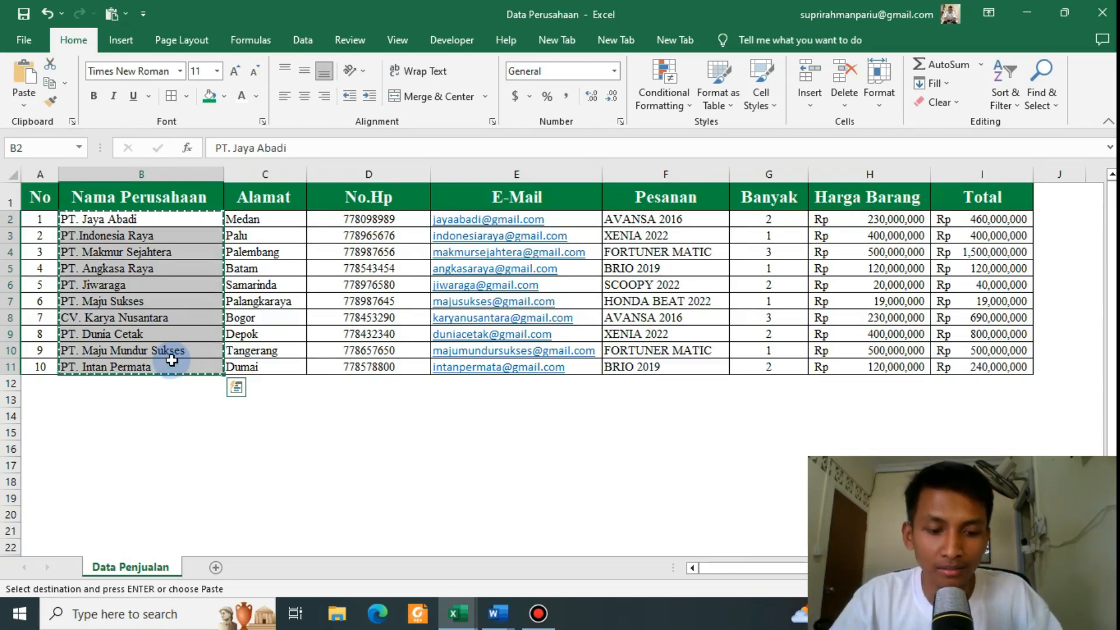
pyautogui.hotkey('alt', 'Tab')
pyautogui.click(116, 242)
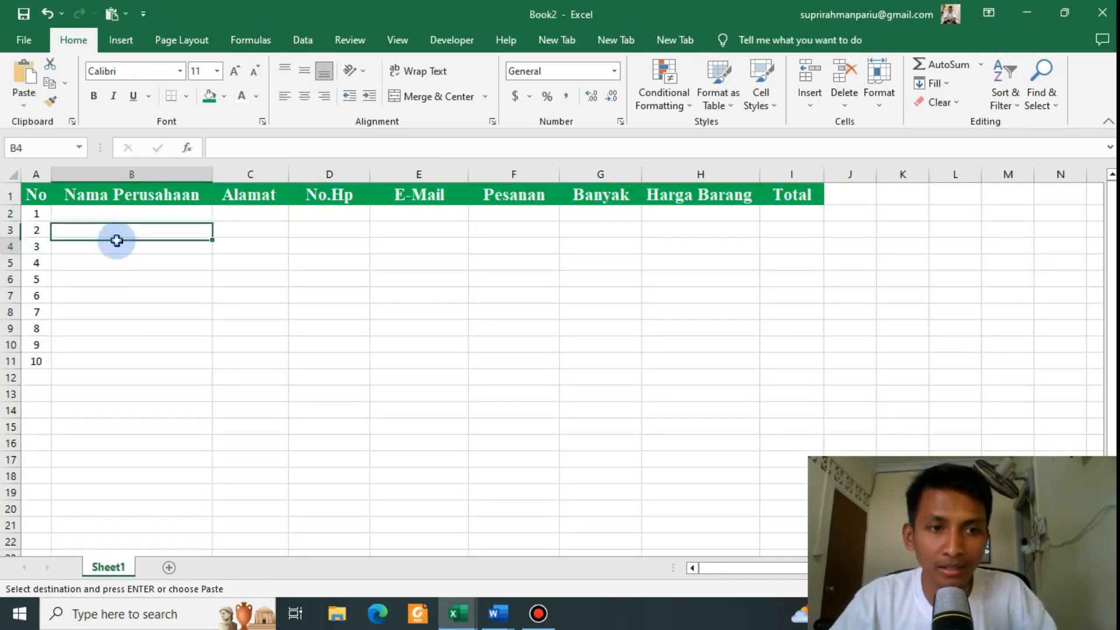
pyautogui.click(110, 213)
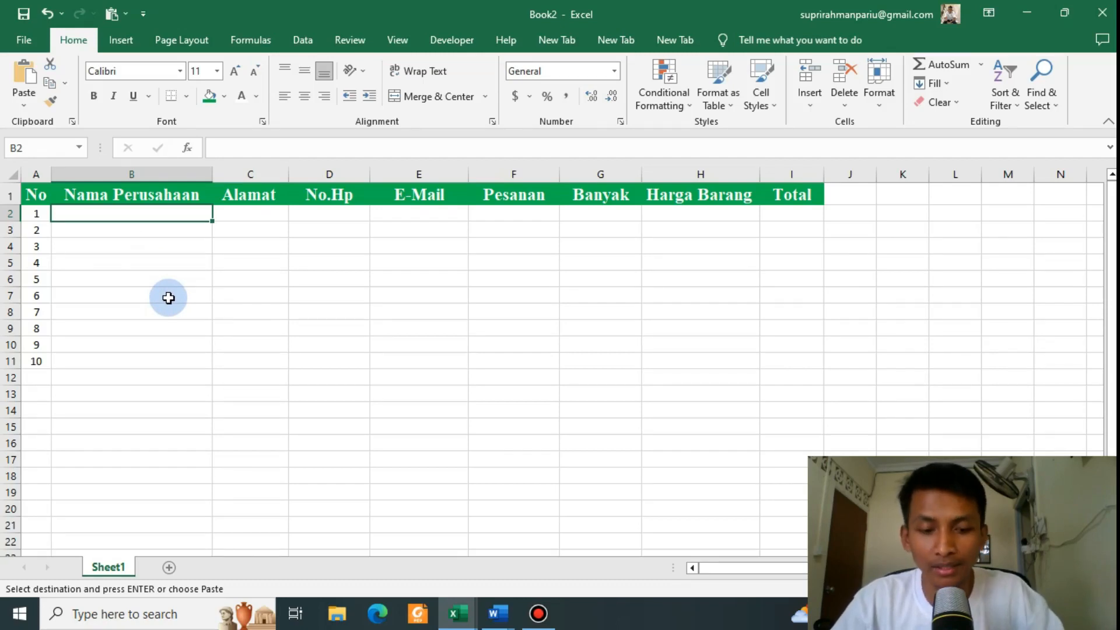
pyautogui.hotkey('ctrl', 'v')
pyautogui.click(271, 283)
pyautogui.click(128, 245)
pyautogui.moveTo(144, 224); pyautogui.dragTo(129, 328)
pyautogui.click(133, 262)
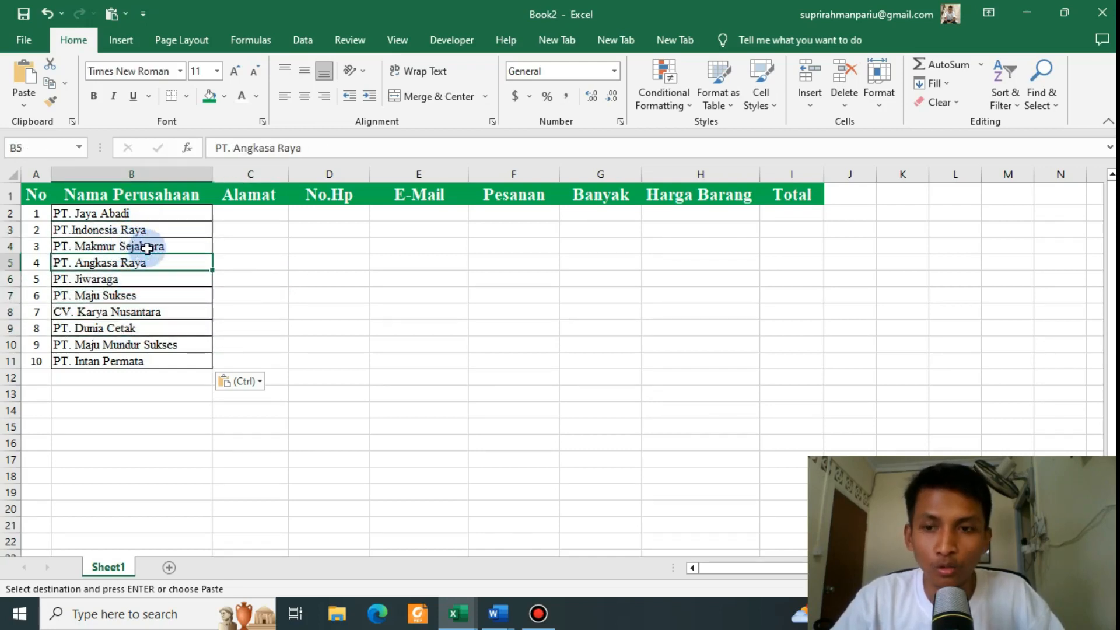
# Step: Copy the ten Alamat cities and paste them into Book2's column C
pyautogui.click(252, 213)
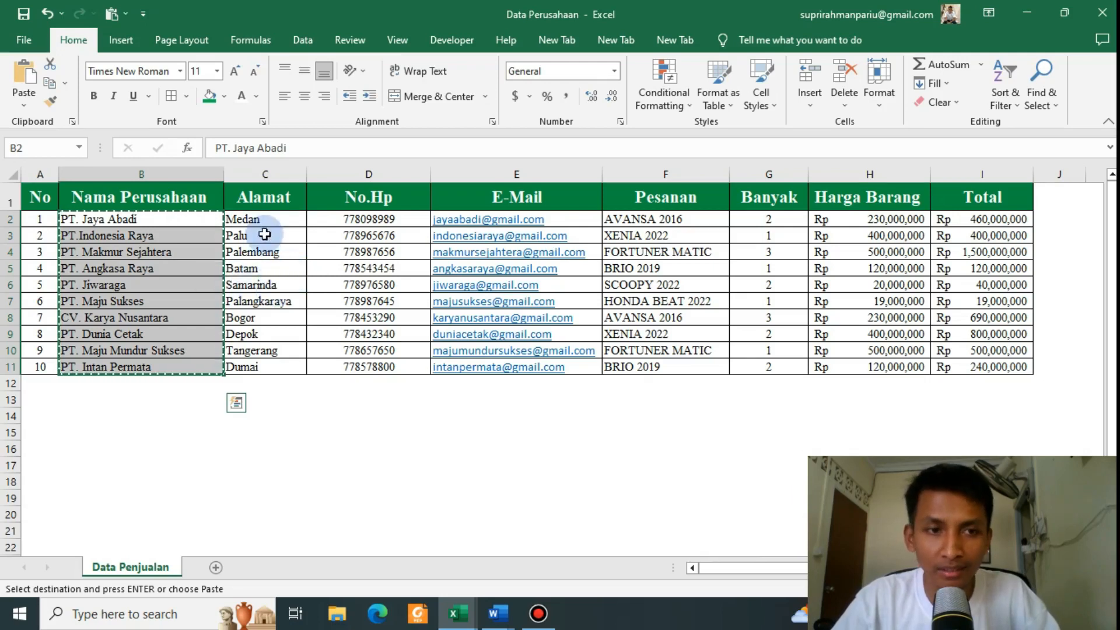
pyautogui.moveTo(263, 219); pyautogui.dragTo(273, 369)
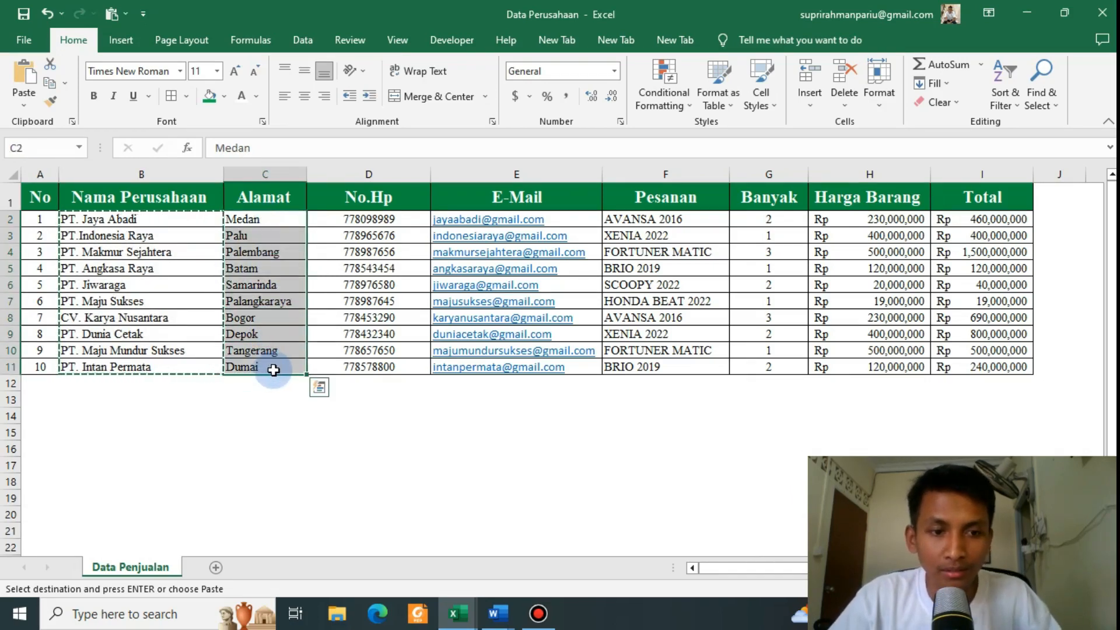
pyautogui.hotkey('ctrl', 'c')
pyautogui.hotkey('alt', 'Tab')
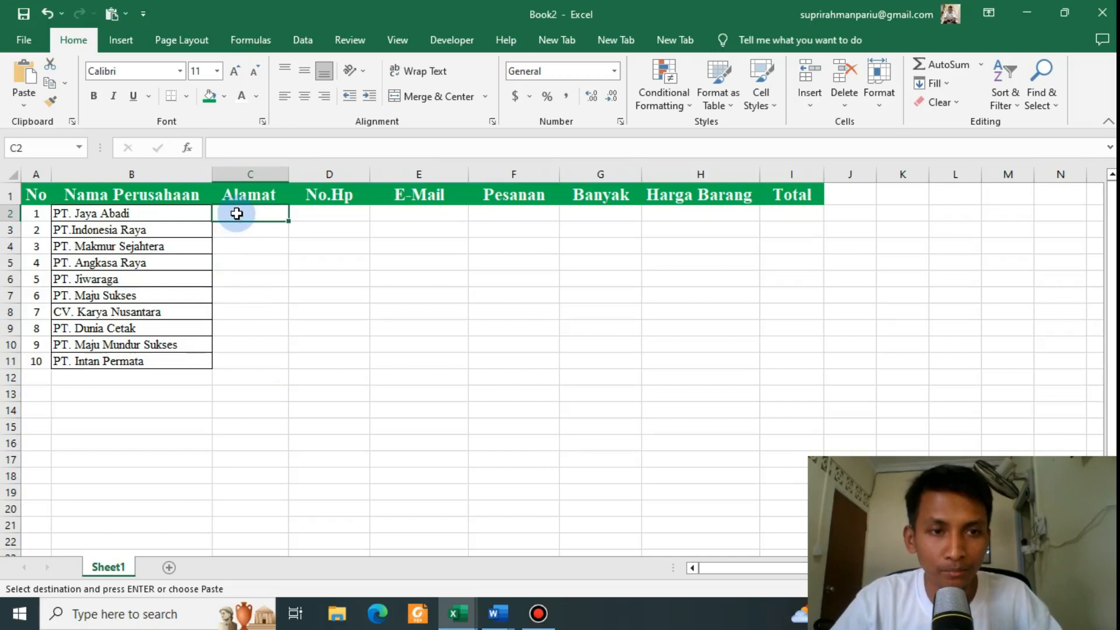
pyautogui.hotkey('ctrl', 'v')
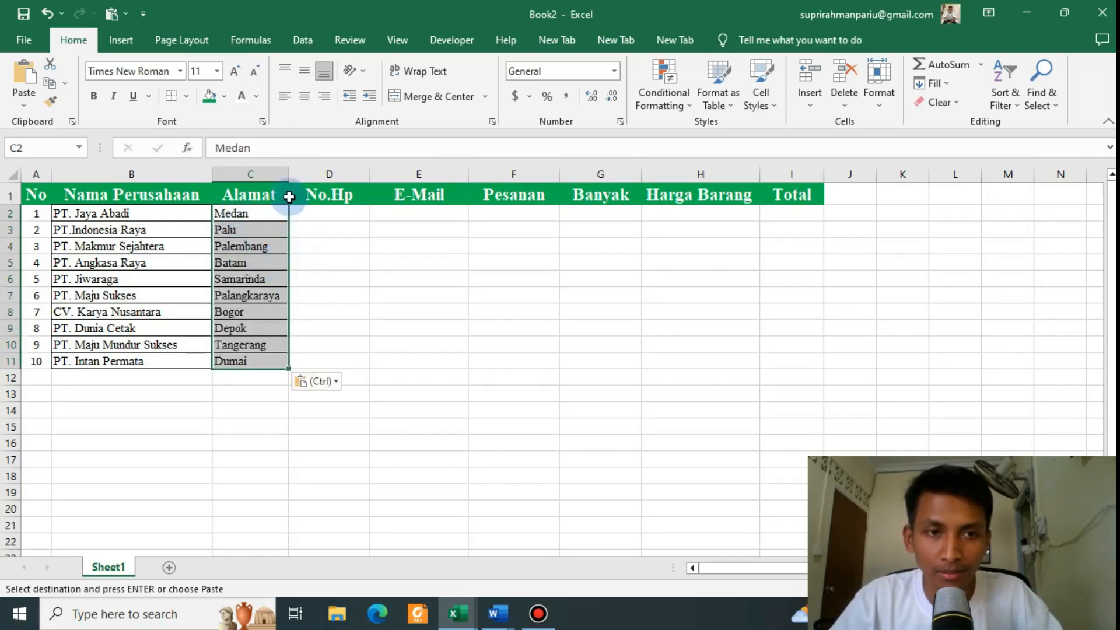
# Step: Widen column C and paste the ten phone numbers from Data Perusahaan into Book2's No.Hp column at D2
pyautogui.moveTo(288, 175); pyautogui.dragTo(299, 175)
pyautogui.click(351, 280)
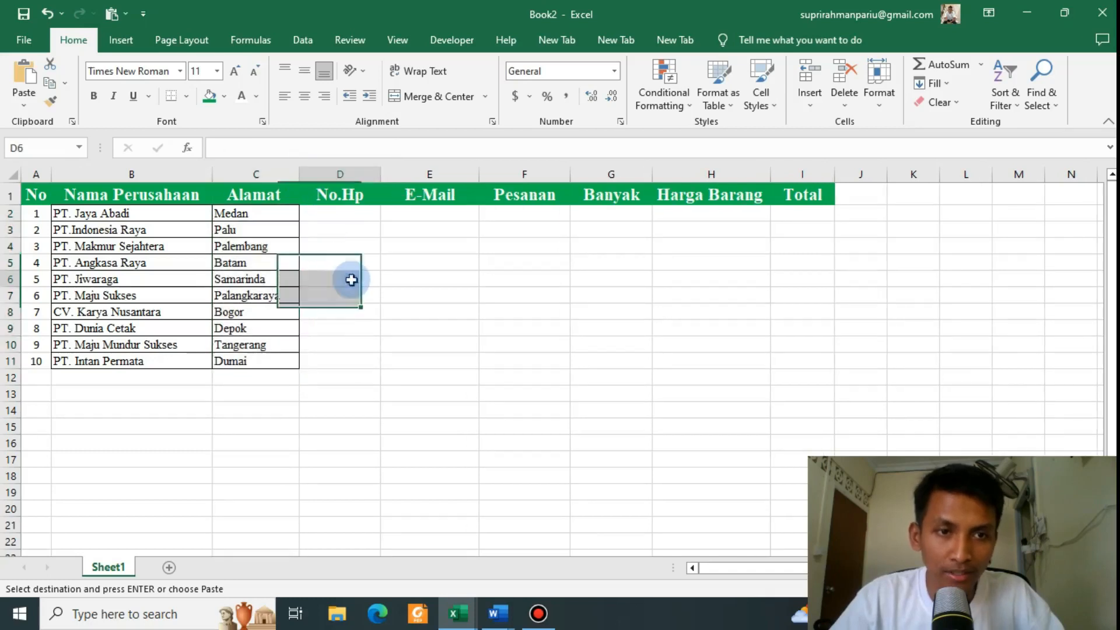
pyautogui.click(343, 216)
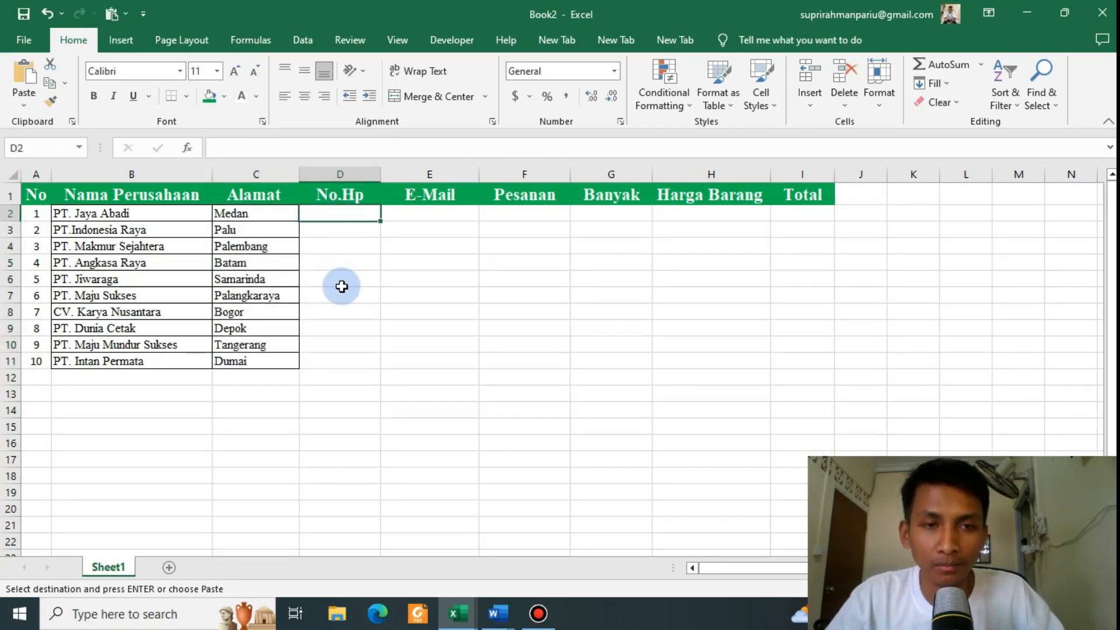
pyautogui.hotkey('alt', 'Tab')
pyautogui.moveTo(348, 226); pyautogui.dragTo(368, 365)
pyautogui.hotkey('ctrl', 'c')
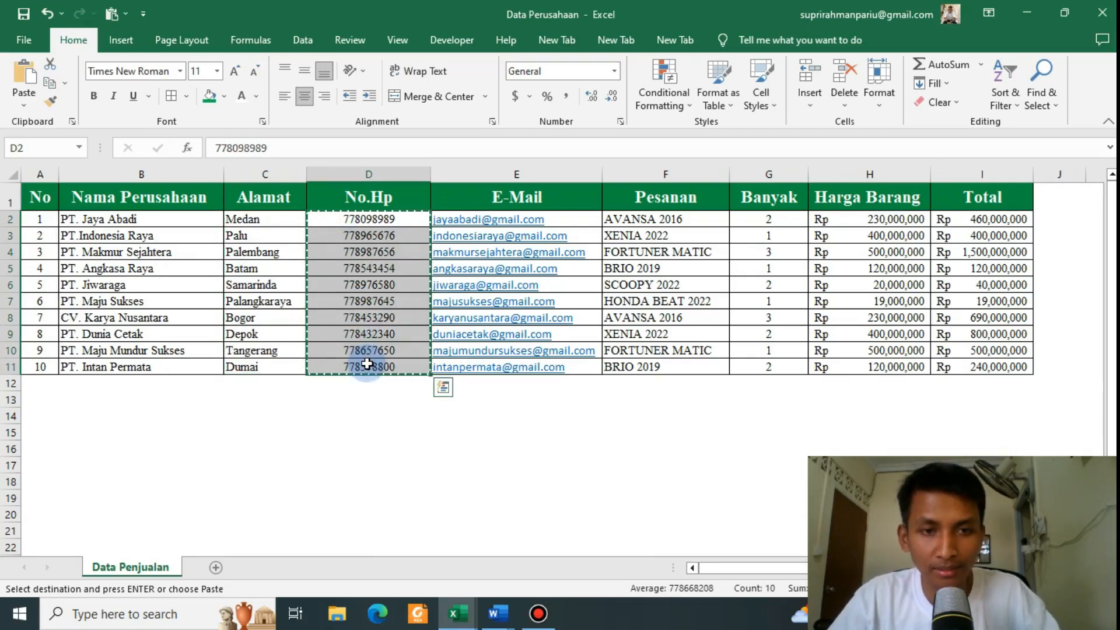
pyautogui.hotkey('alt', 'Tab')
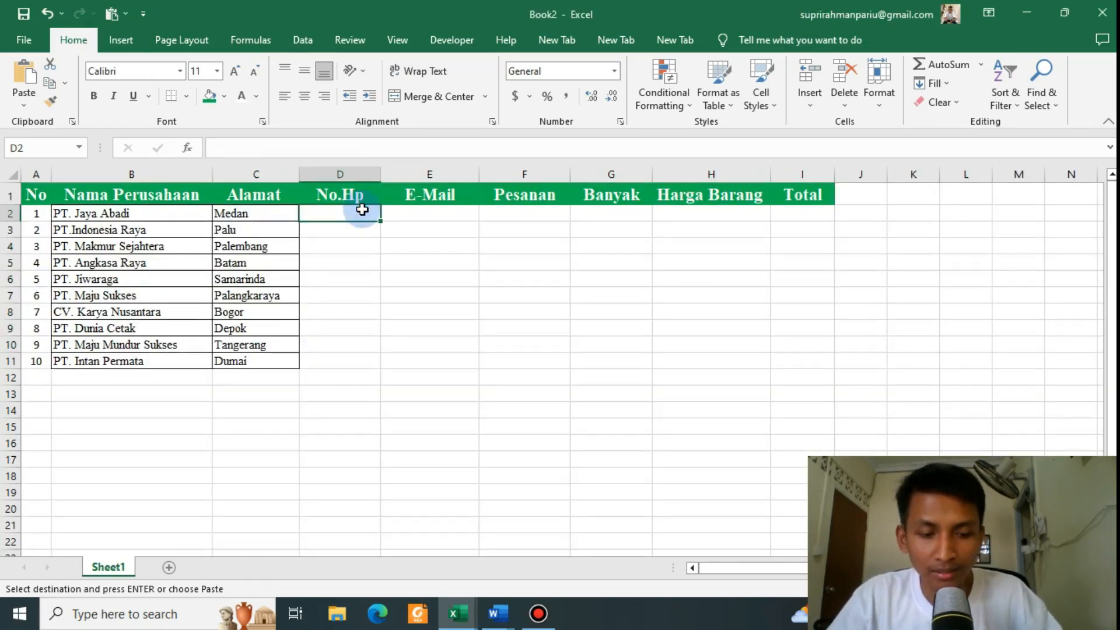
pyautogui.hotkey('ctrl', 'v')
pyautogui.click(426, 250)
# Step: Copy the ten e-mail addresses into Book2's E-Mail column at E2 and widen column E to fit
pyautogui.hotkey('alt', 'Tab')
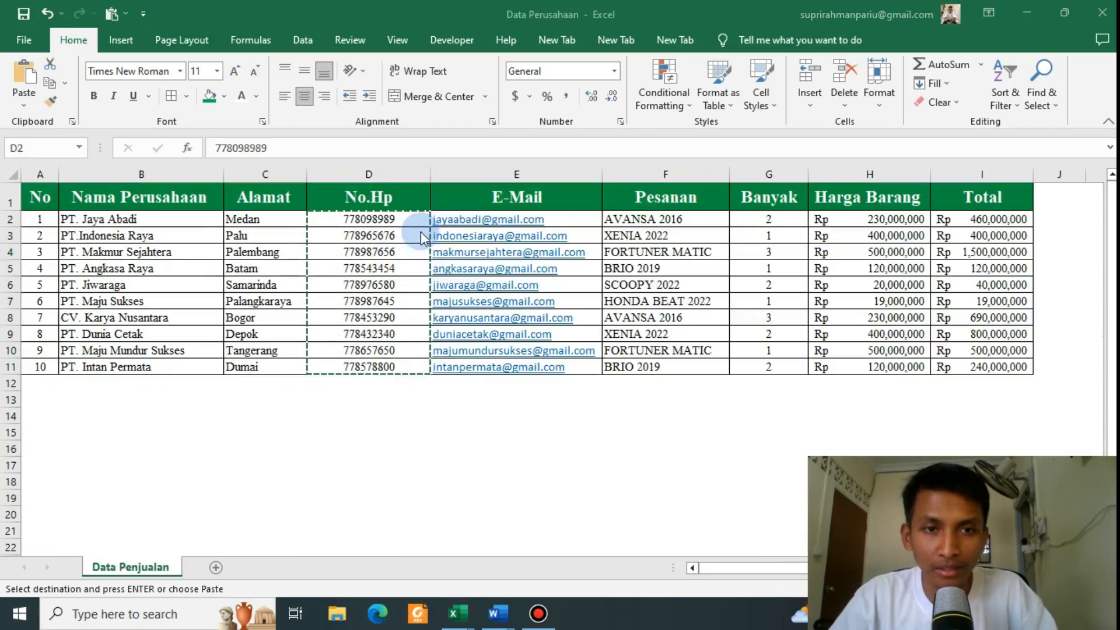
pyautogui.hotkey('ctrl', 'v')
pyautogui.click(463, 224)
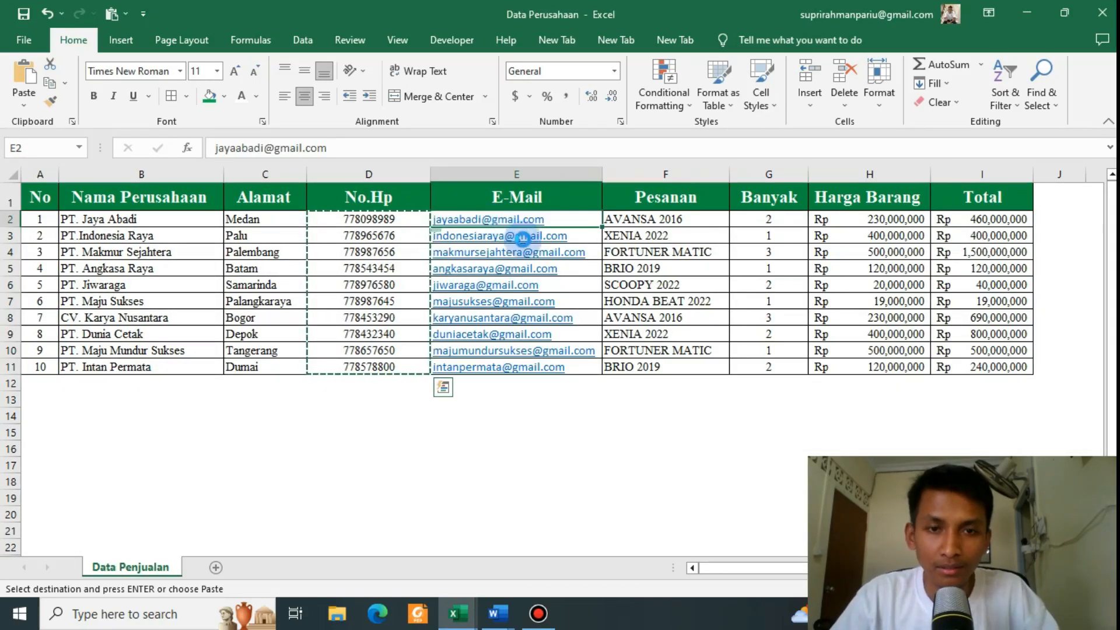
pyautogui.click(522, 237)
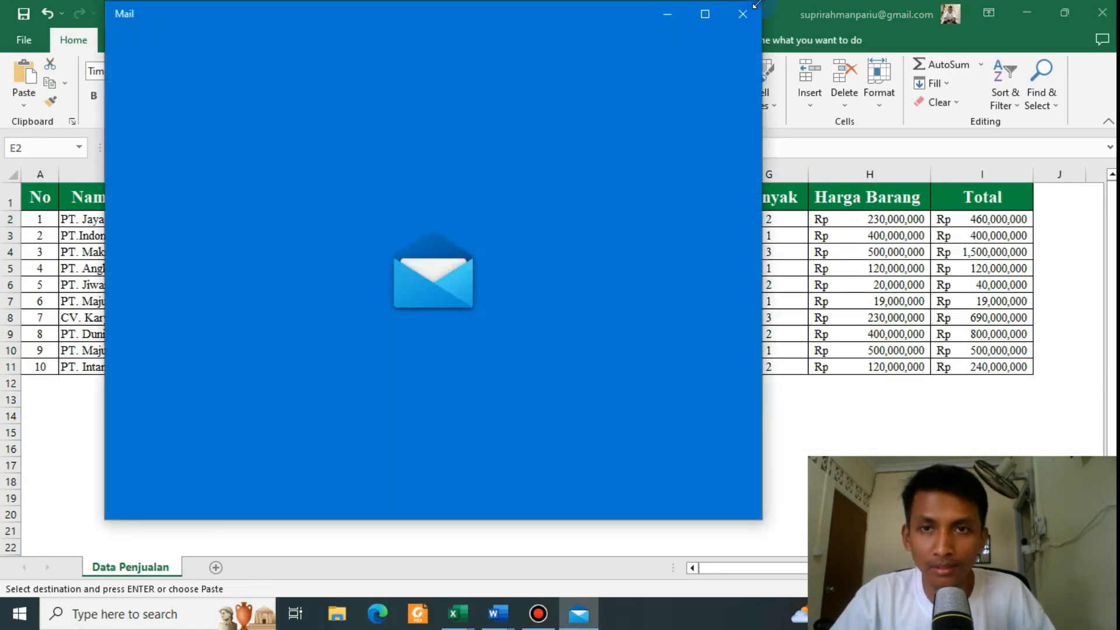
pyautogui.click(742, 13)
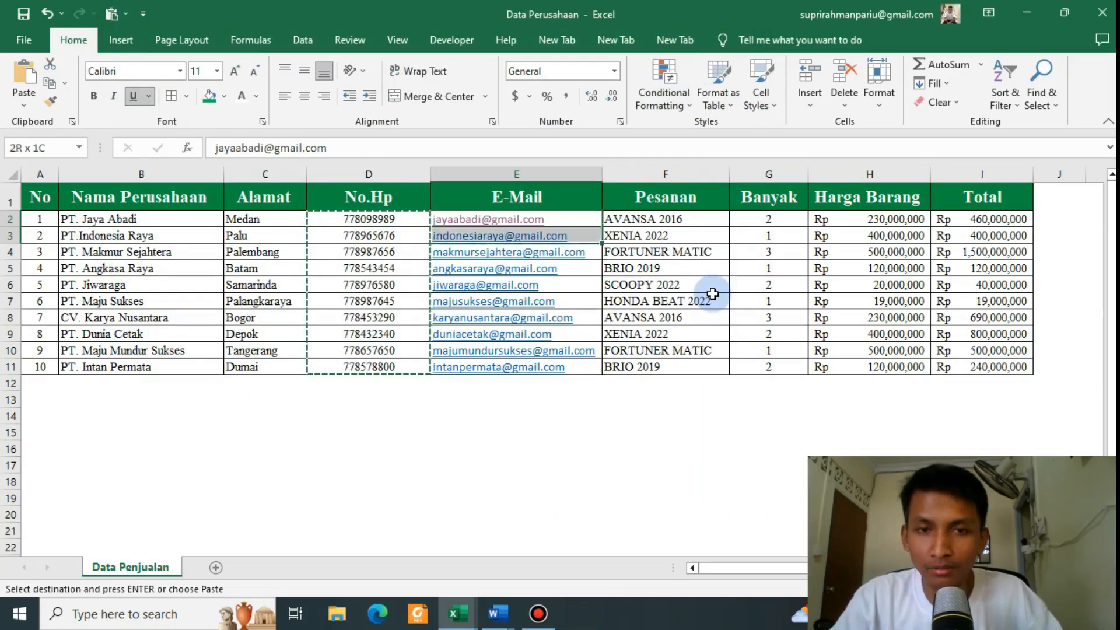
pyautogui.hotkey('shift', 'Down')
pyautogui.hotkey('shift', 'Down')
pyautogui.hotkey('shift', 'Down')
pyautogui.hotkey('shift', 'Down')
pyautogui.hotkey('shift', 'Down')
pyautogui.hotkey('shift', 'Down')
pyautogui.hotkey('shift', 'Down')
pyautogui.hotkey('shift', 'Down')
pyautogui.hotkey('ctrl', 'c')
pyautogui.hotkey('alt', 'Tab')
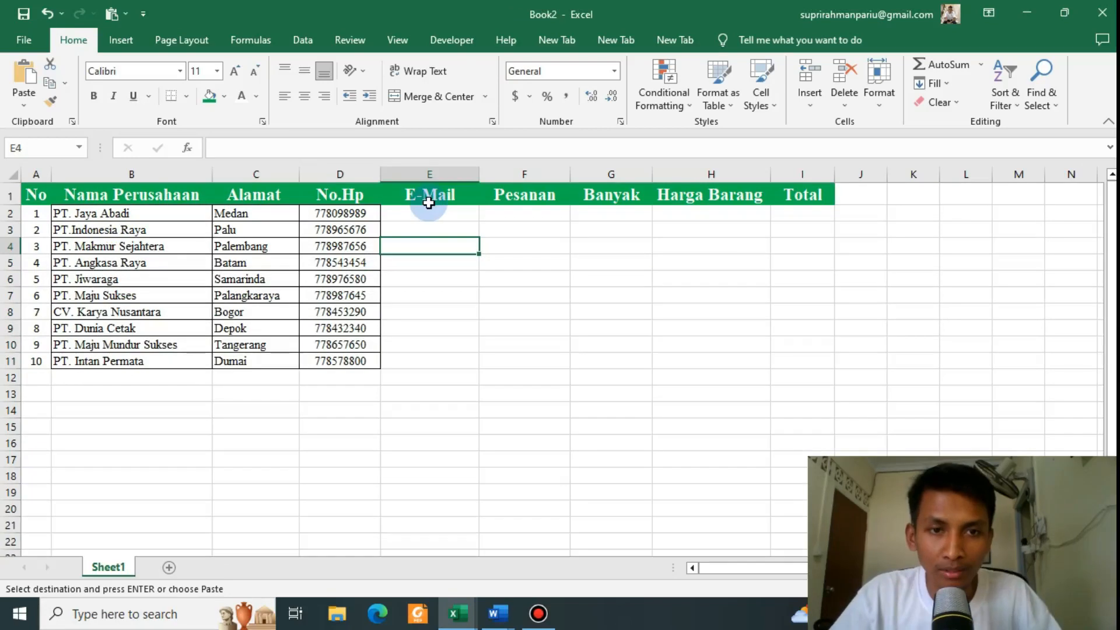
pyautogui.click(429, 210)
pyautogui.hotkey('ctrl', 'v')
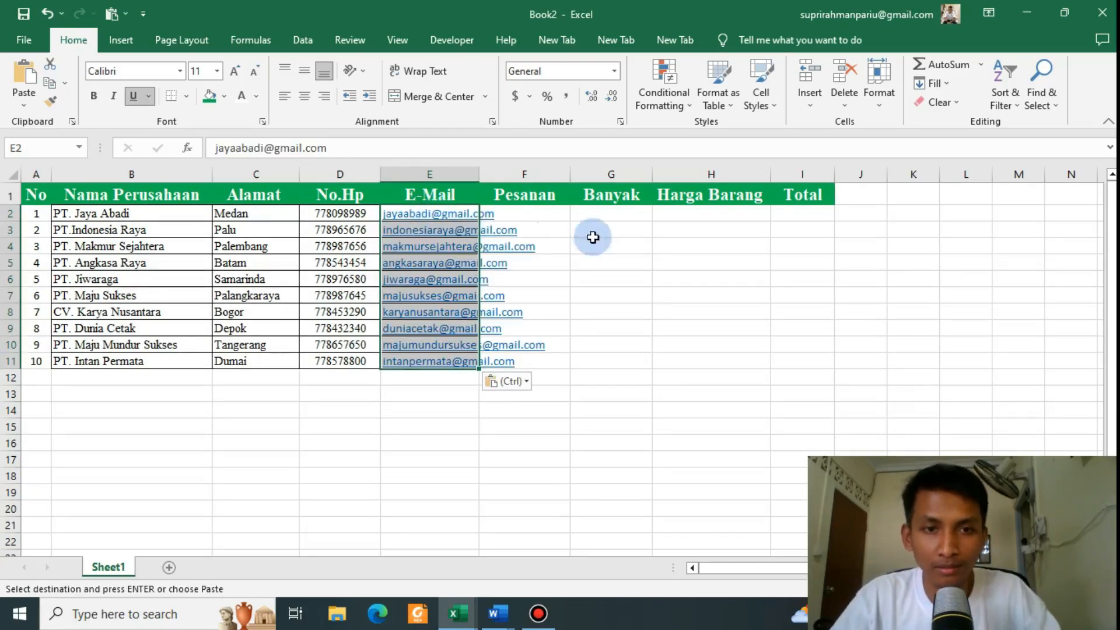
pyautogui.click(443, 410)
pyautogui.moveTo(478, 173); pyautogui.dragTo(550, 170)
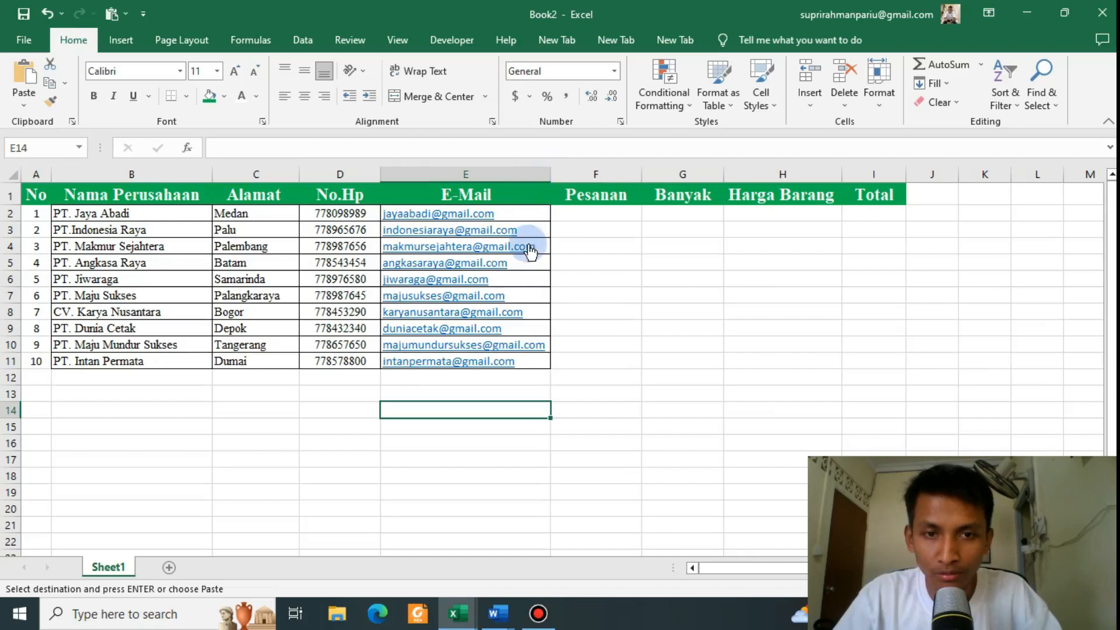
pyautogui.click(619, 393)
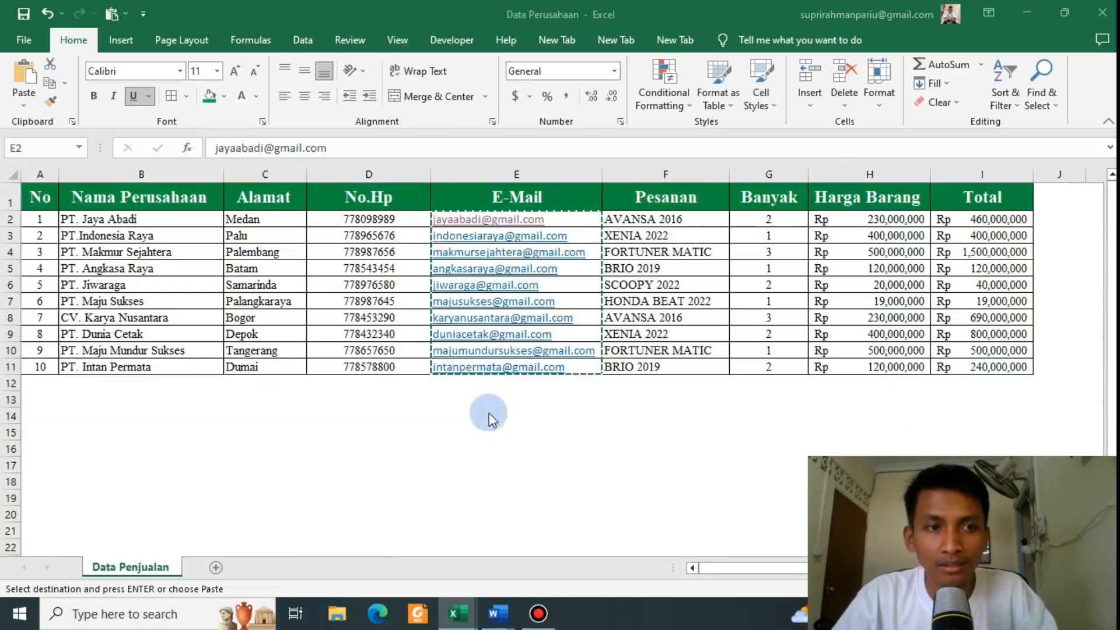
# Step: Paste the ten Pesanan orders into Book2 at F2 and widen column F to fit them
pyautogui.moveTo(623, 222); pyautogui.dragTo(668, 366)
pyautogui.hotkey('ctrl', 'c')
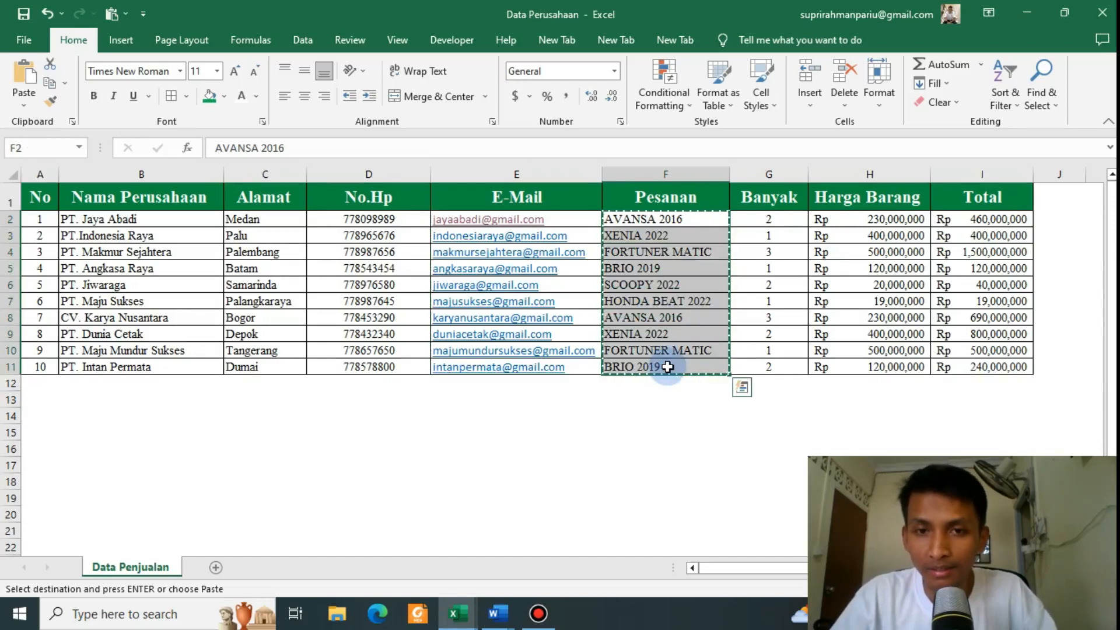
pyautogui.hotkey('alt', 'Tab')
pyautogui.click(600, 214)
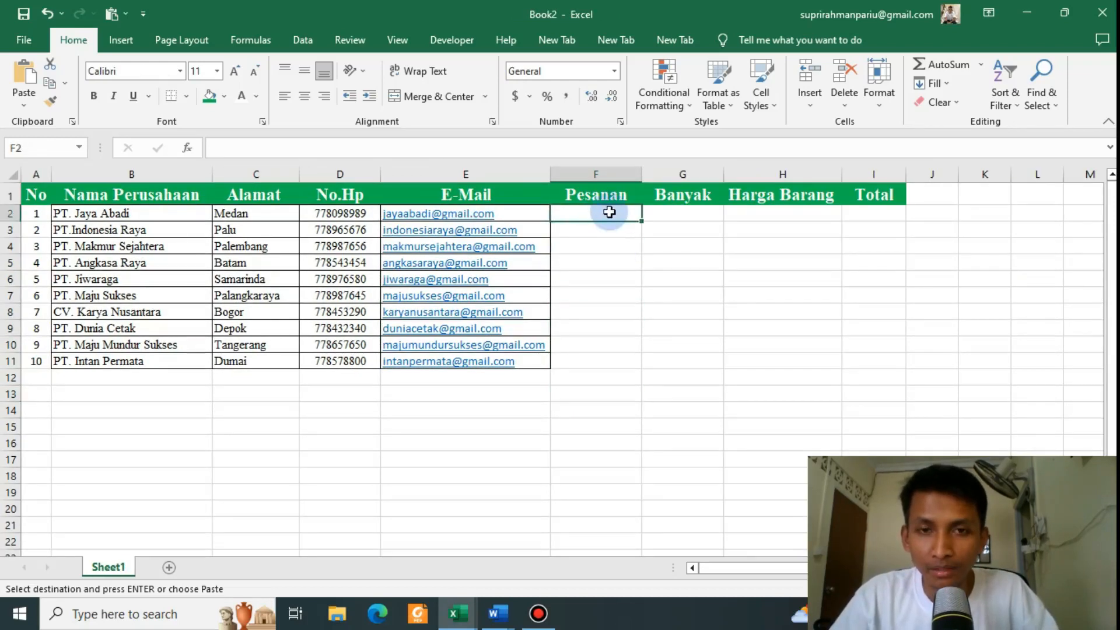
pyautogui.hotkey('ctrl', 'v')
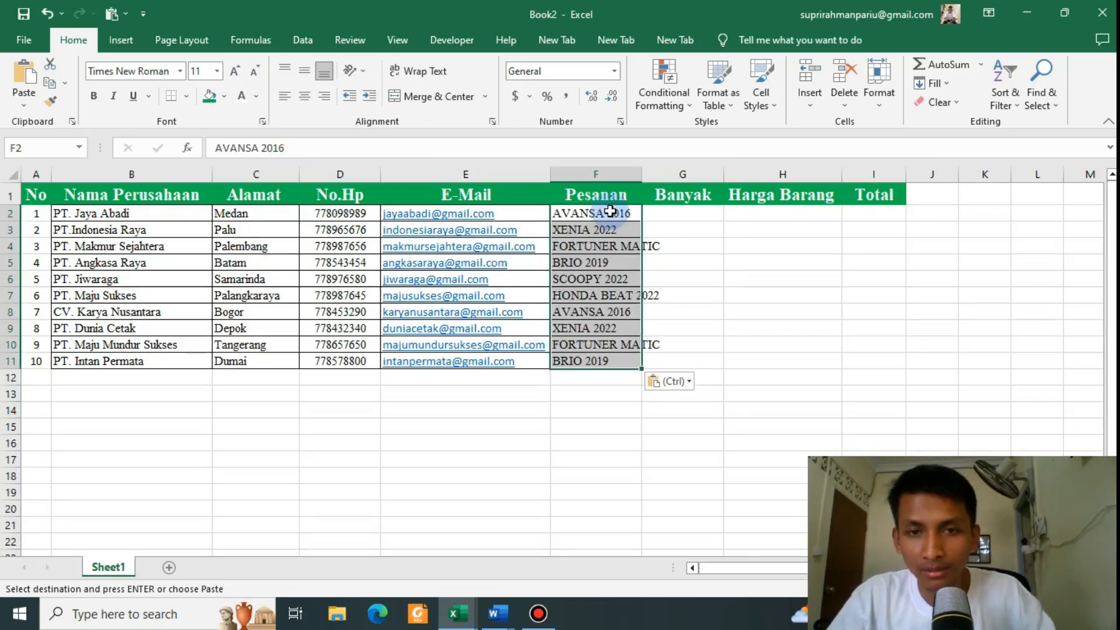
pyautogui.moveTo(644, 173); pyautogui.dragTo(671, 173)
pyautogui.click(709, 344)
pyautogui.click(707, 426)
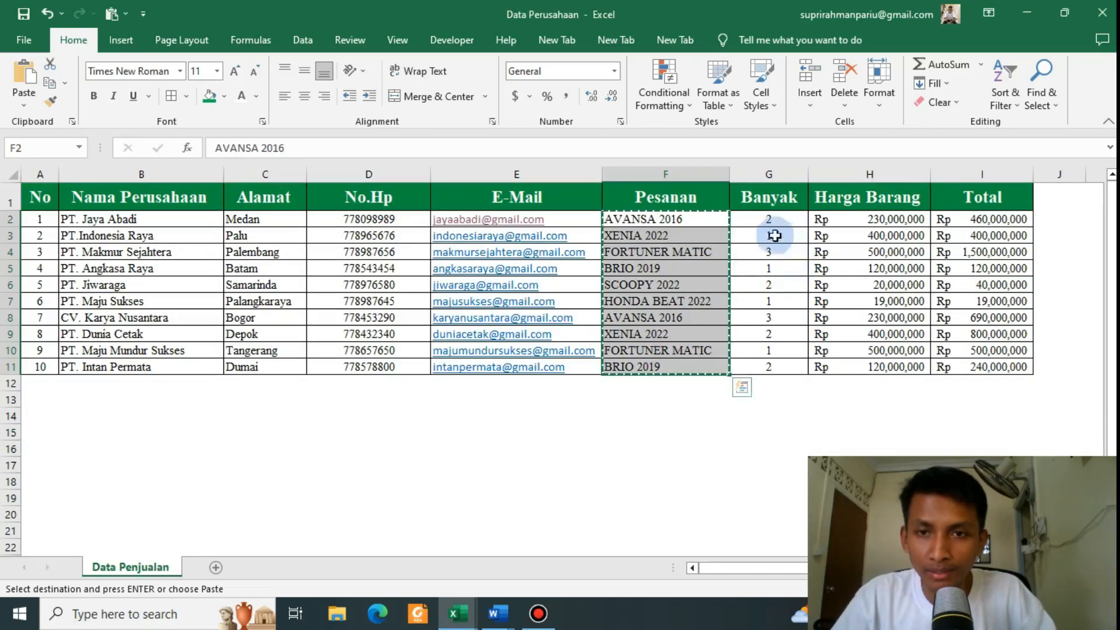
# Step: Copy the Banyak quantities G2:G11 from Data Perusahaan into Book2 at G2
pyautogui.click(759, 219)
pyautogui.moveTo(758, 219); pyautogui.dragTo(774, 375)
pyautogui.hotkey('ctrl', 'c')
pyautogui.hotkey('alt', 'Tab')
pyautogui.click(717, 211)
pyautogui.hotkey('ctrl', 'v')
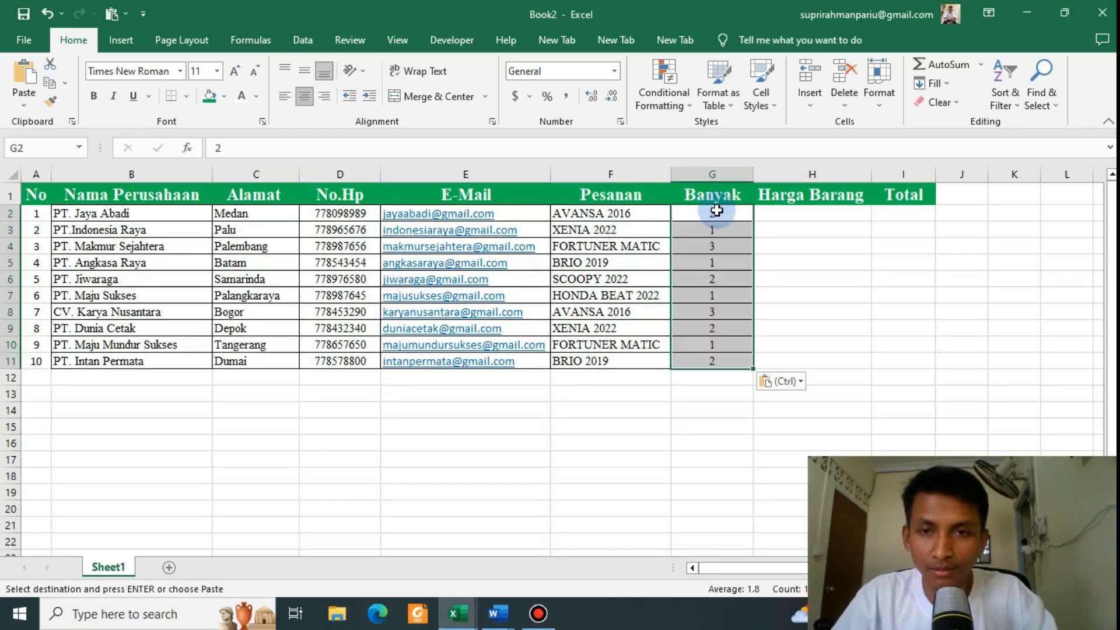
# Step: Copy the Harga Barang prices from Data Perusahaan for pasting into Book2
pyautogui.hotkey('alt', 'Tab')
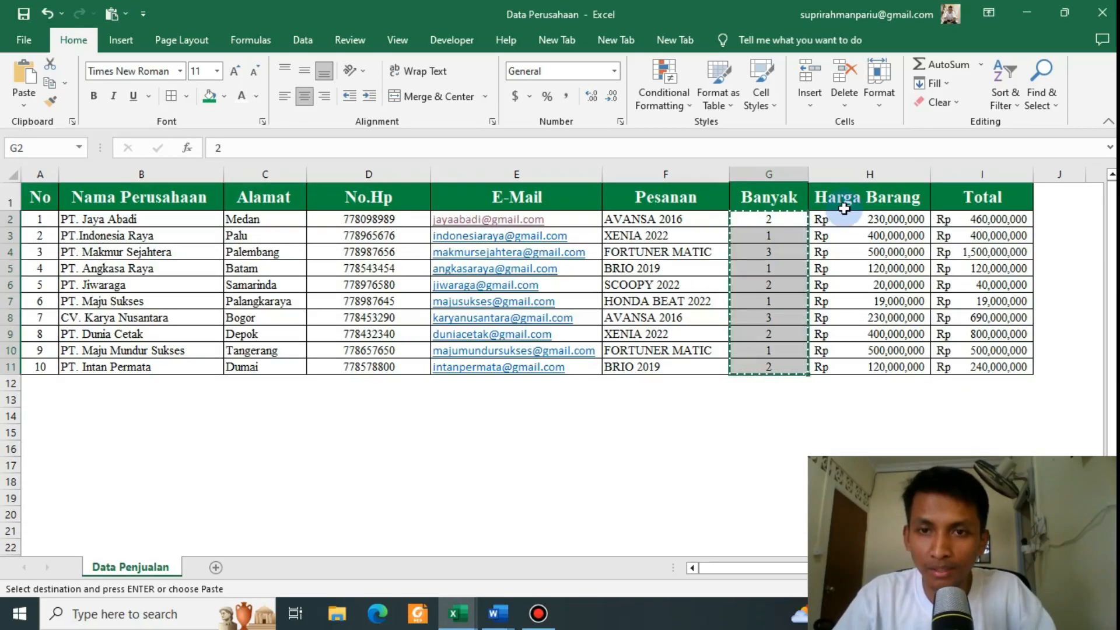
pyautogui.moveTo(845, 220); pyautogui.dragTo(853, 366)
pyautogui.hotkey('ctrl', 'c')
pyautogui.hotkey('alt', 'Tab')
# Step: Paste the Harga Barang prices at H2 and the Total formulas I2:I11 at I2 in Book2
pyautogui.click(812, 215)
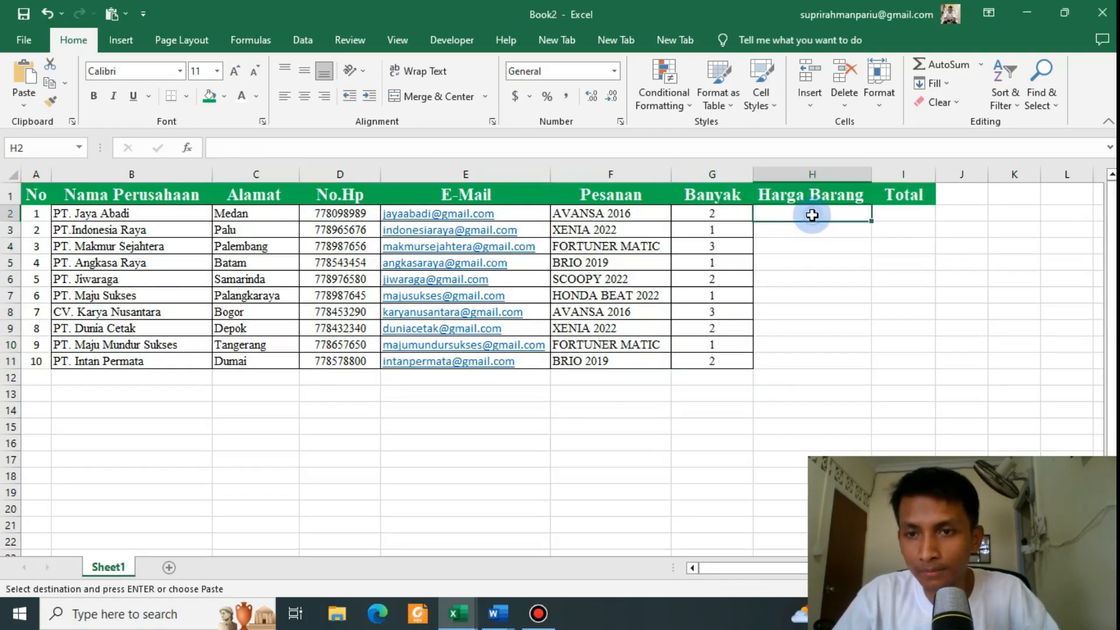
pyautogui.hotkey('ctrl', 'v')
pyautogui.hotkey('alt', 'Tab')
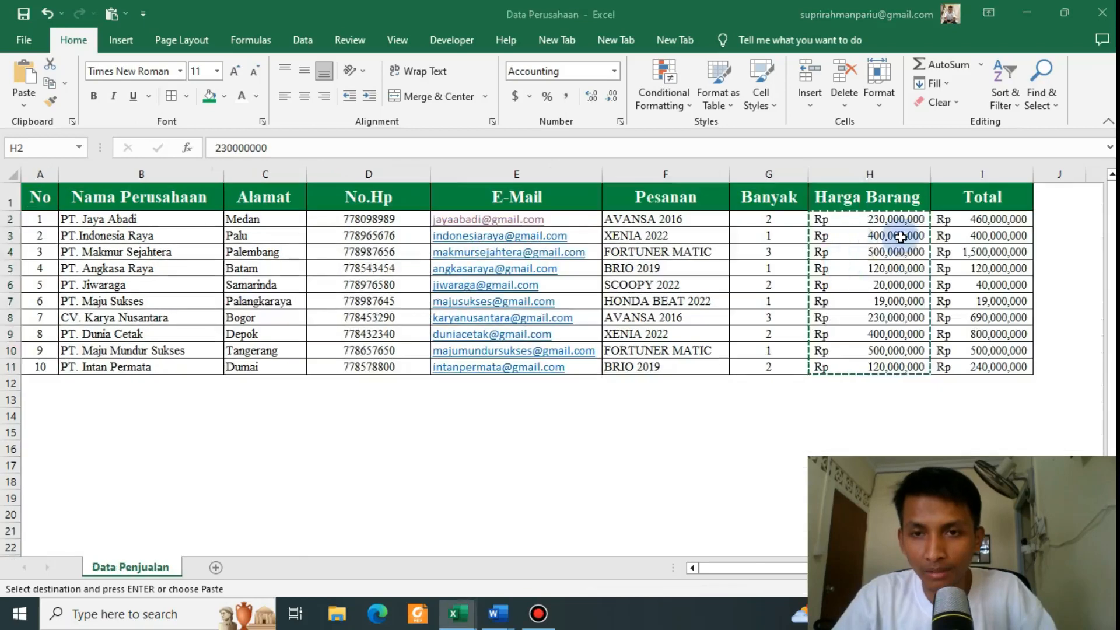
pyautogui.moveTo(961, 220); pyautogui.dragTo(974, 367)
pyautogui.hotkey('ctrl', 'c')
pyautogui.hotkey('alt', 'Tab')
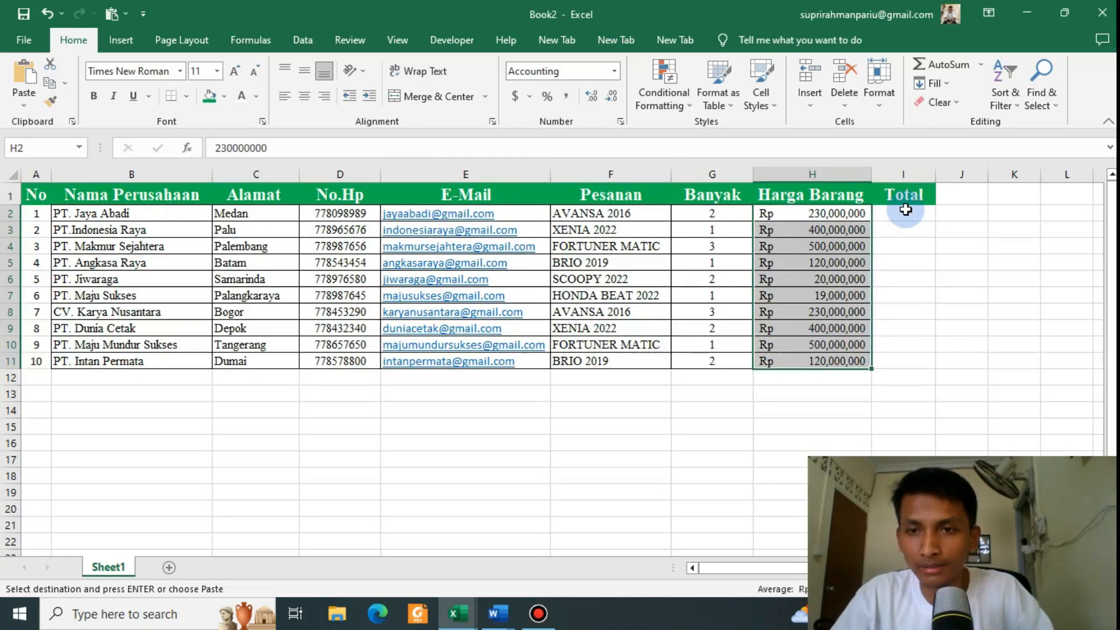
pyautogui.click(905, 210)
pyautogui.hotkey('ctrl', 'v')
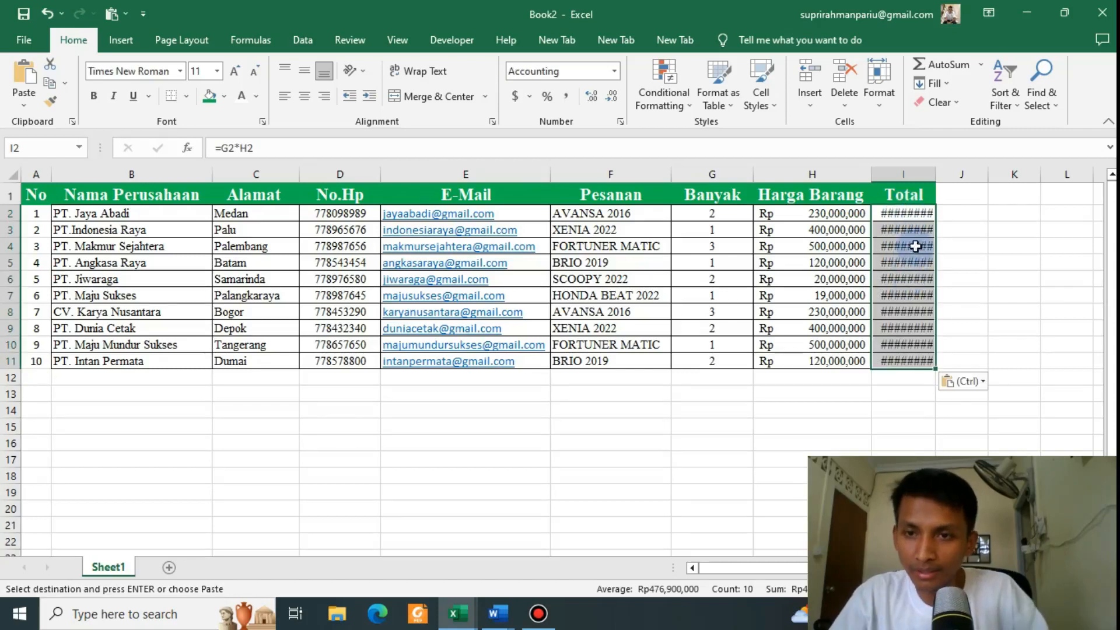
# Step: Widen the Total column so the amounts display, then review the BRIO 2019 and AVANSA 2016 source orders
pyautogui.moveTo(936, 174); pyautogui.dragTo(984, 174)
pyautogui.click(710, 393)
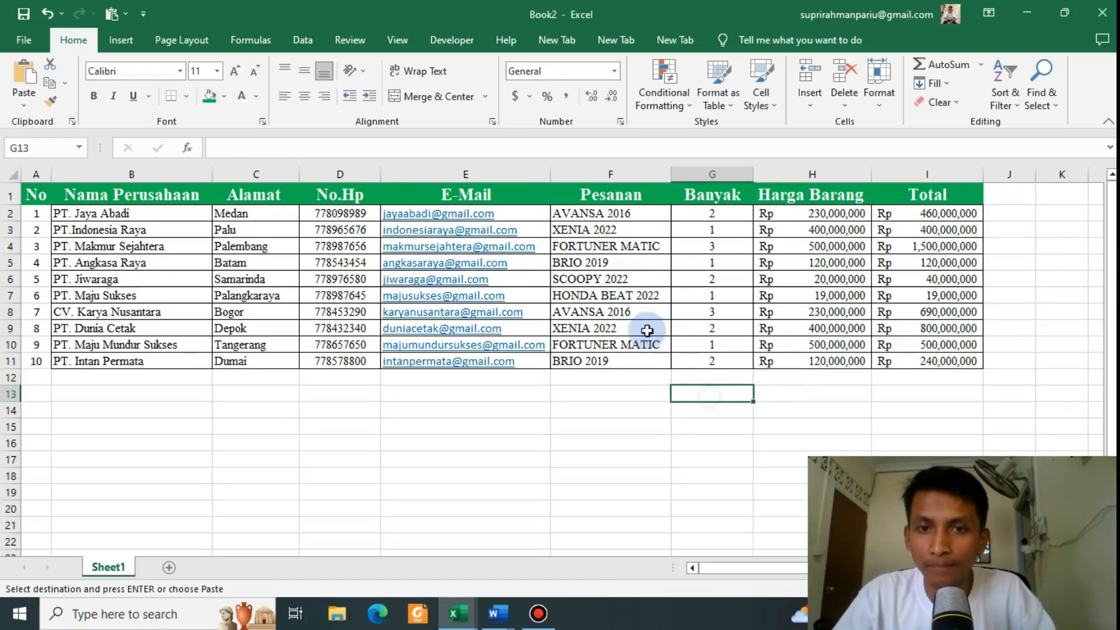
pyautogui.click(616, 292)
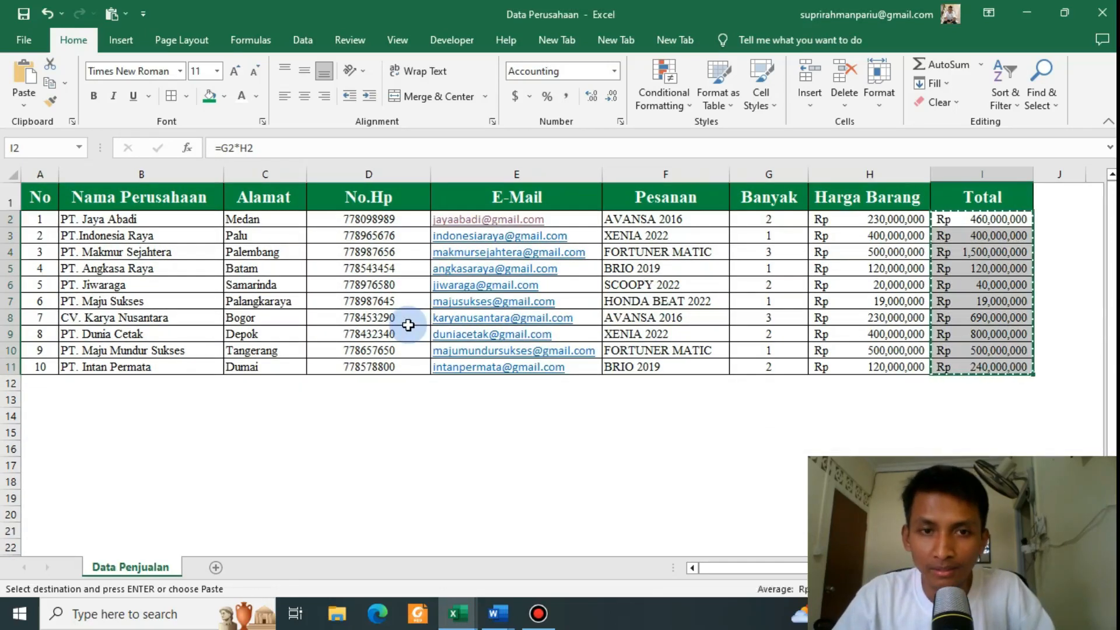
pyautogui.click(720, 269)
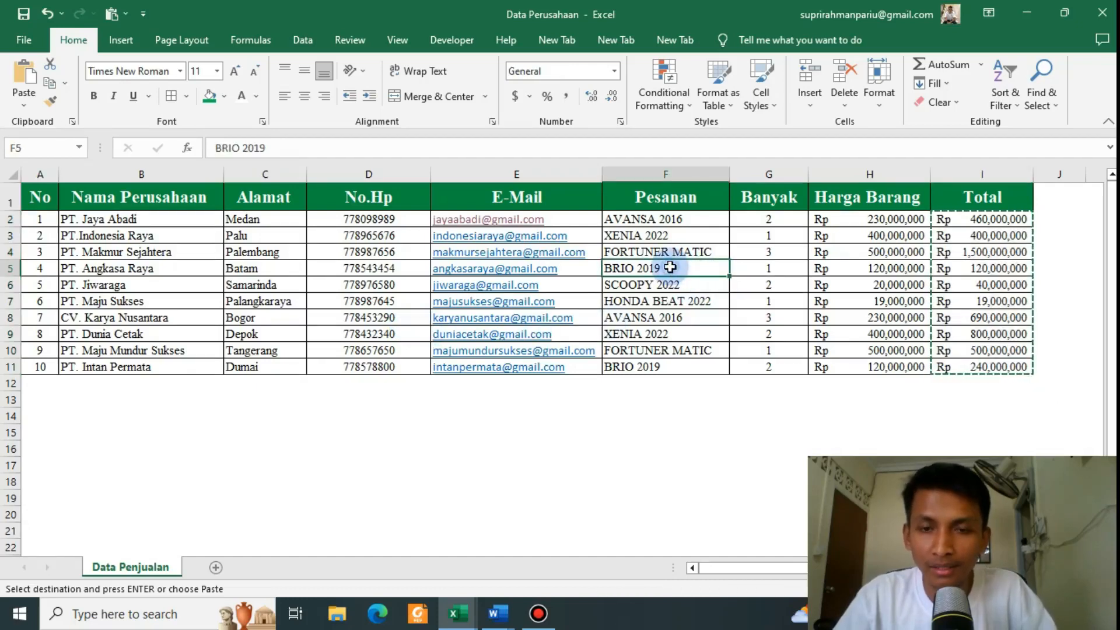
pyautogui.click(663, 320)
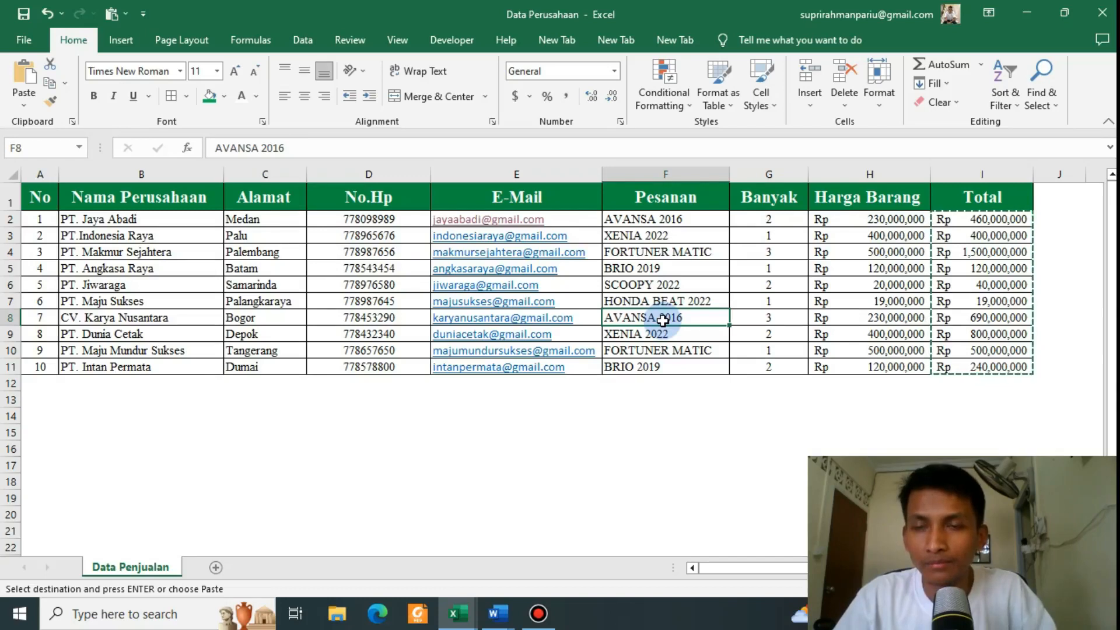
pyautogui.press('Escape')
pyautogui.click(669, 402)
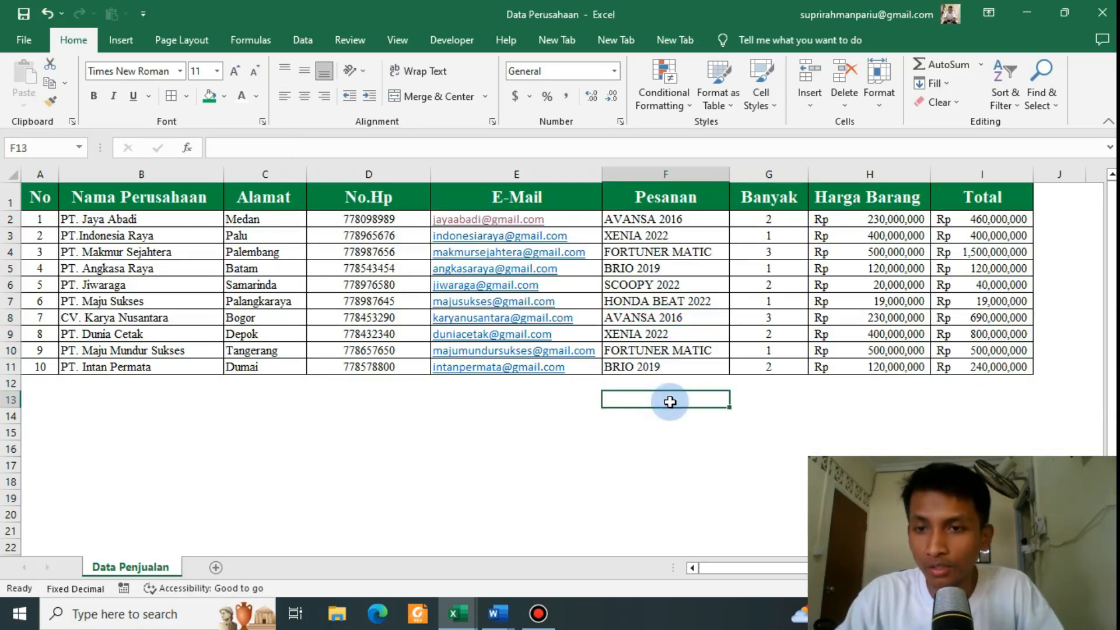
# Step: Save the Word invoice document as INVOICE1 on drive D:
pyautogui.hotkey('alt', 'Tab')
pyautogui.hotkey('alt', 'Tab')
pyautogui.hotkey('alt', 'Tab')
pyautogui.scroll(-5, 621, 379)
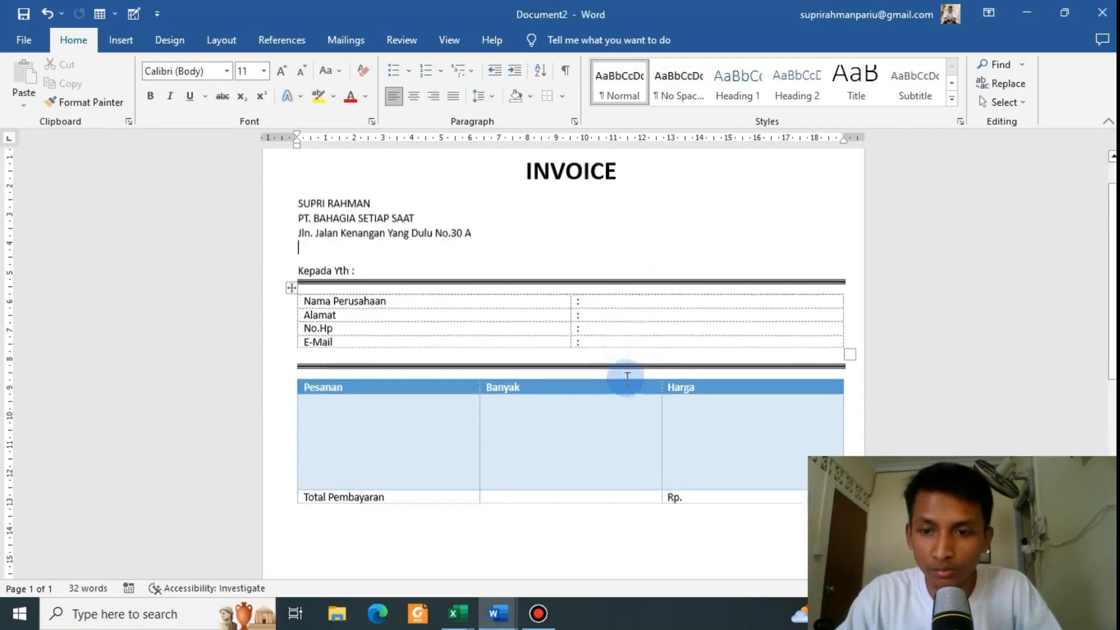
pyautogui.scroll(5, 624, 375)
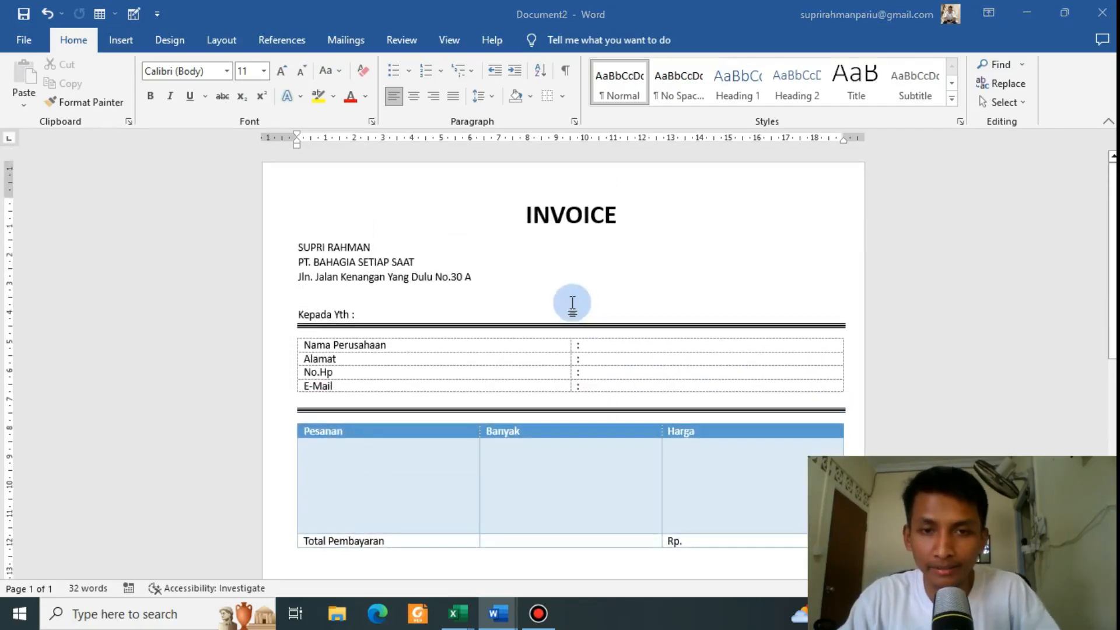
pyautogui.hotkey('ctrl', 's')
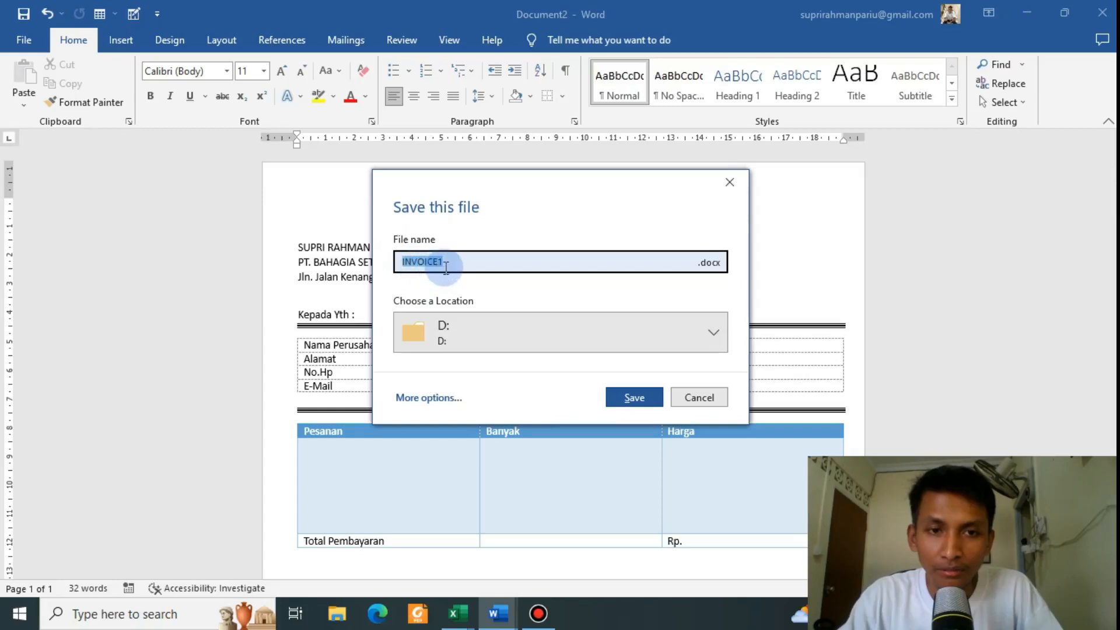
pyautogui.click(493, 335)
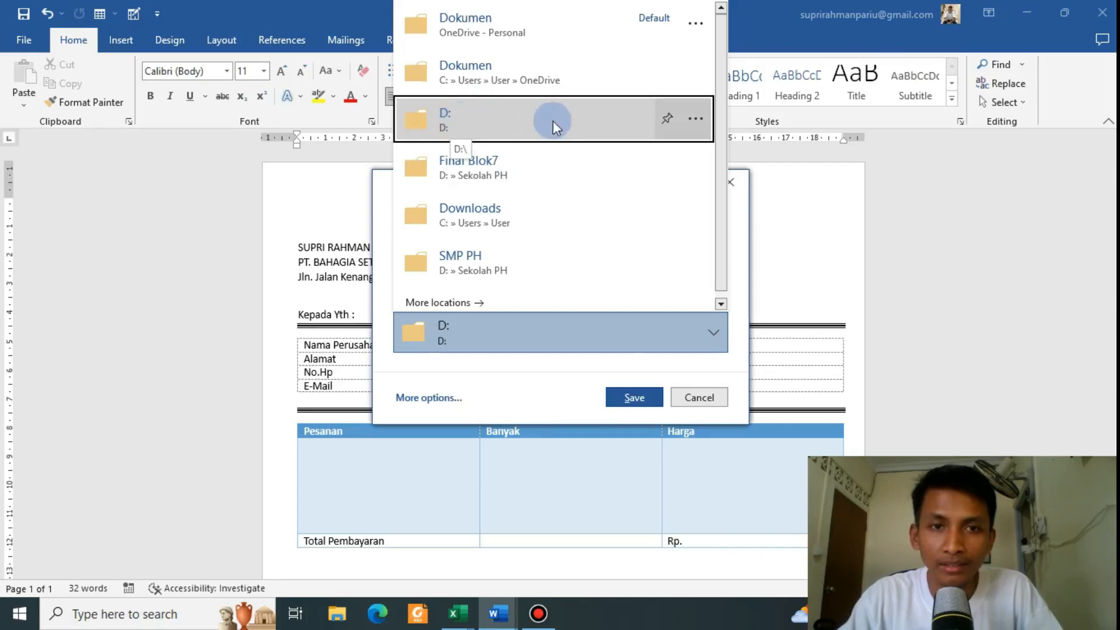
pyautogui.click(641, 403)
pyautogui.click(635, 399)
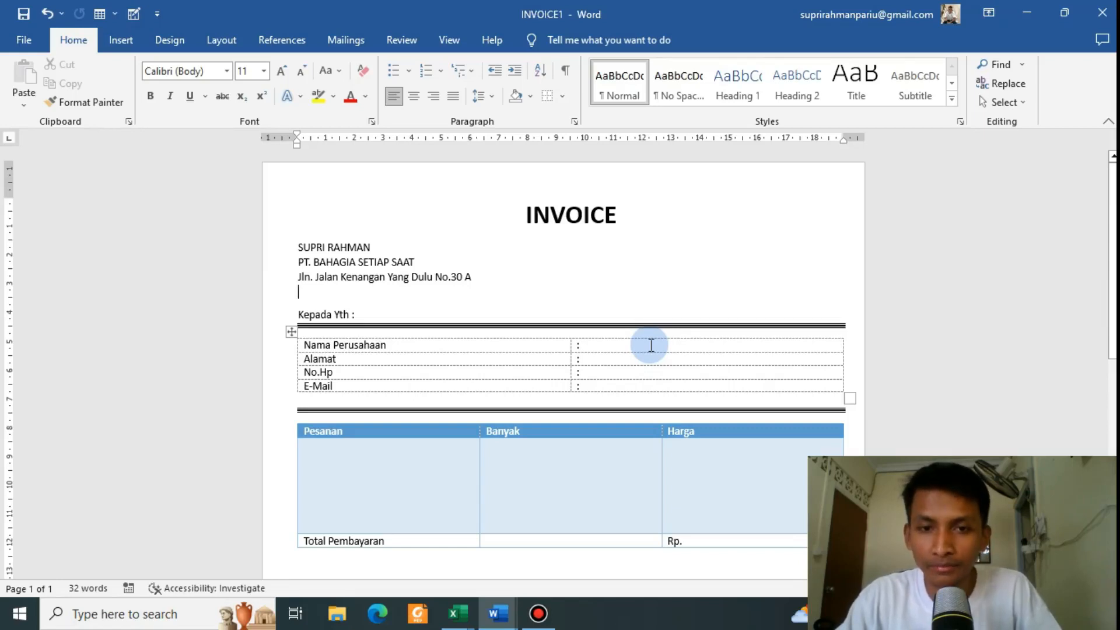
pyautogui.hotkey('alt', 'Tab')
pyautogui.hotkey('alt', 'Tab')
# Step: Save the Book2 workbook as List Tagihan
pyautogui.click(650, 351)
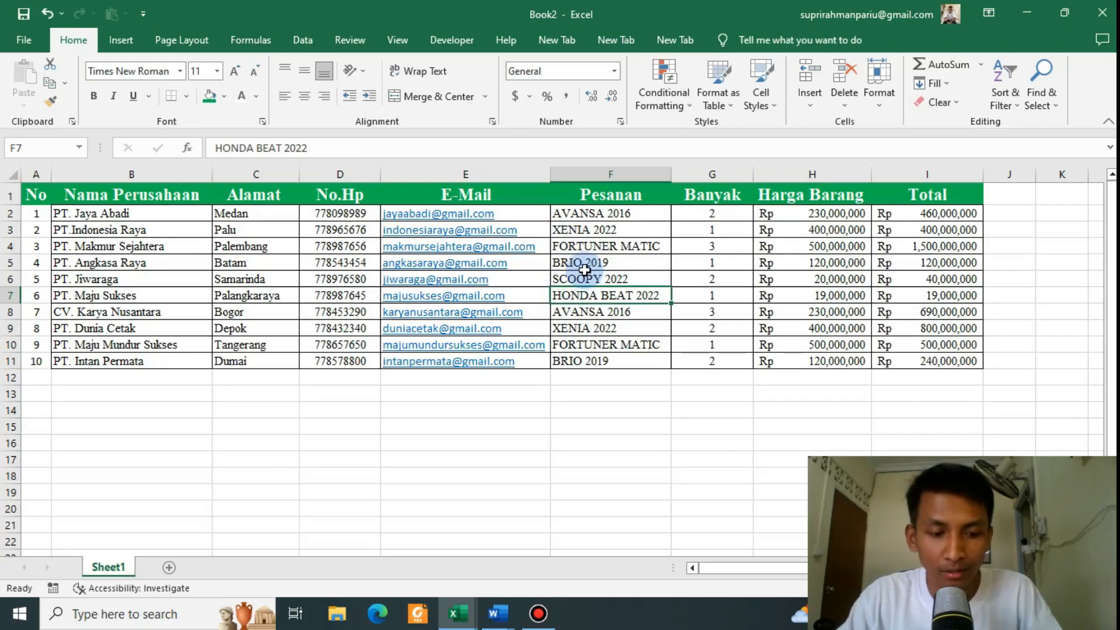
pyautogui.hotkey('ctrl', 's')
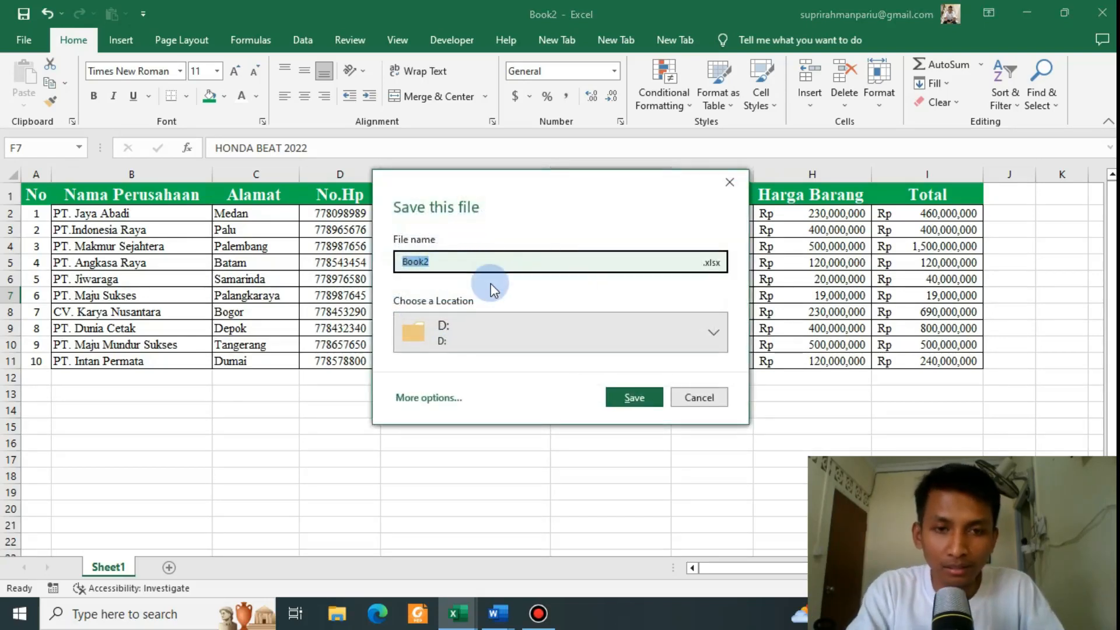
pyautogui.write('List Tagihan')
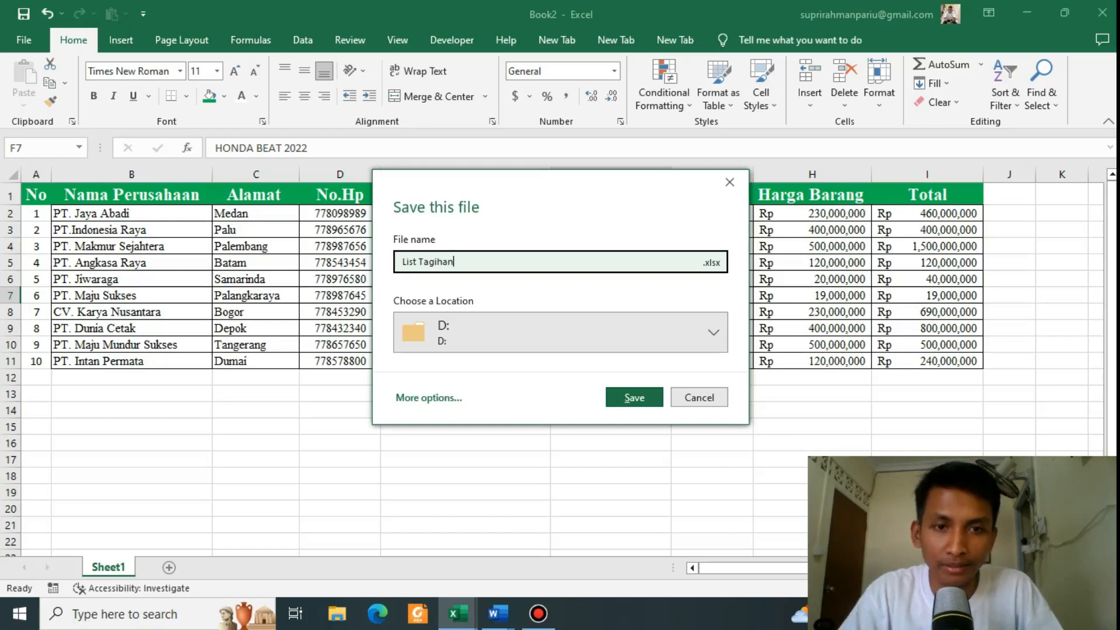
pyautogui.click(633, 395)
pyautogui.click(642, 405)
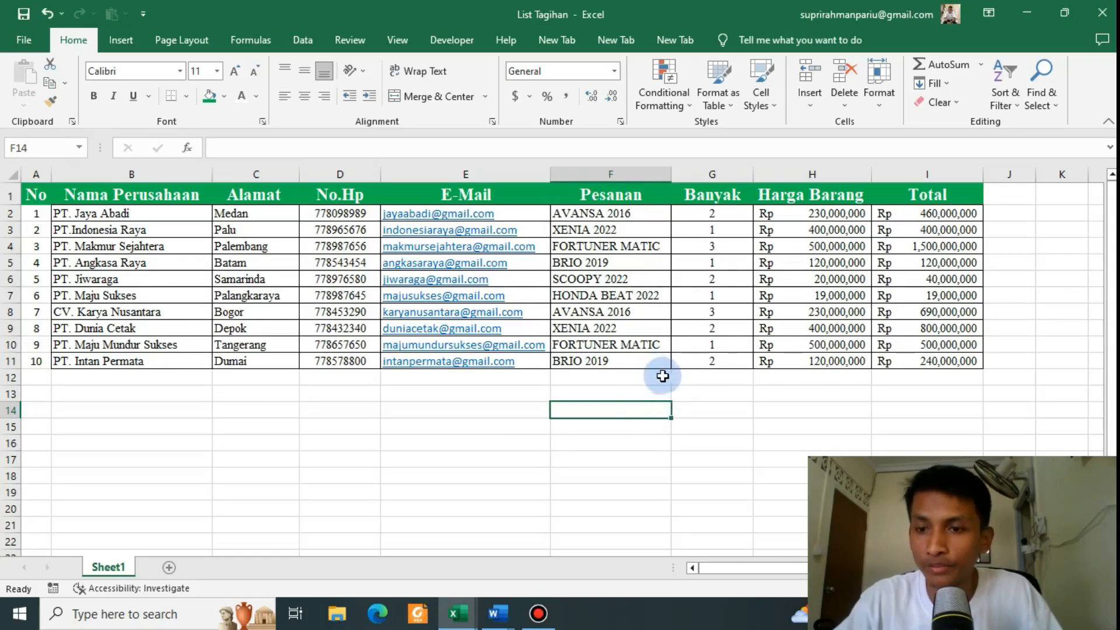
pyautogui.click(640, 378)
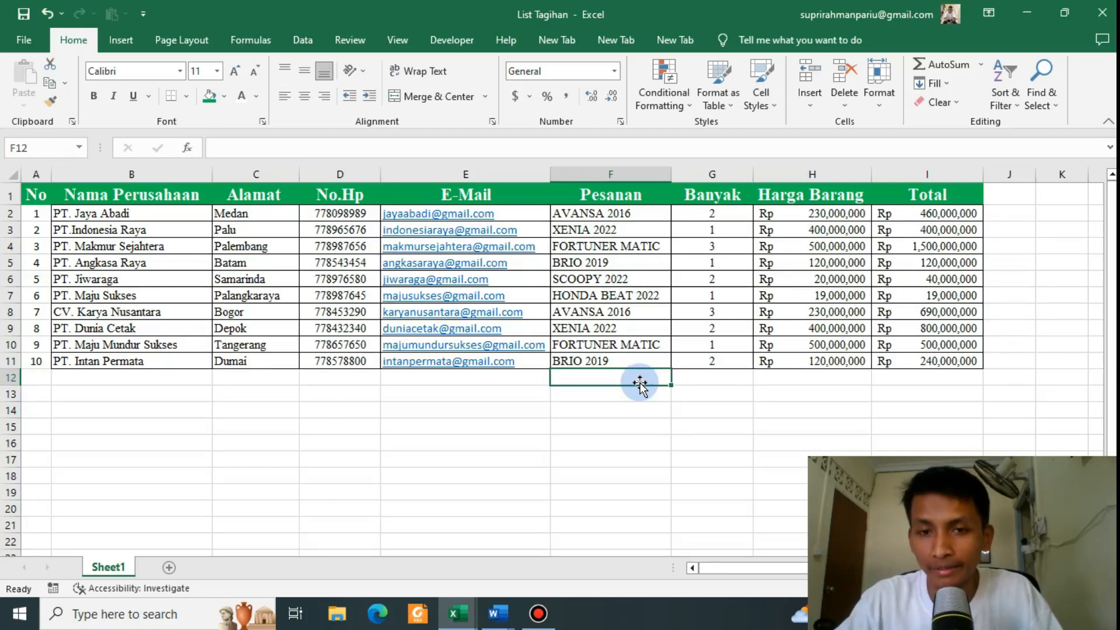
# Step: Bring the INVOICE1 document back to the front in Word
pyautogui.click(498, 613)
pyautogui.click(553, 581)
pyautogui.scroll(-1, 560, 361)
pyautogui.scroll(1, 570, 321)
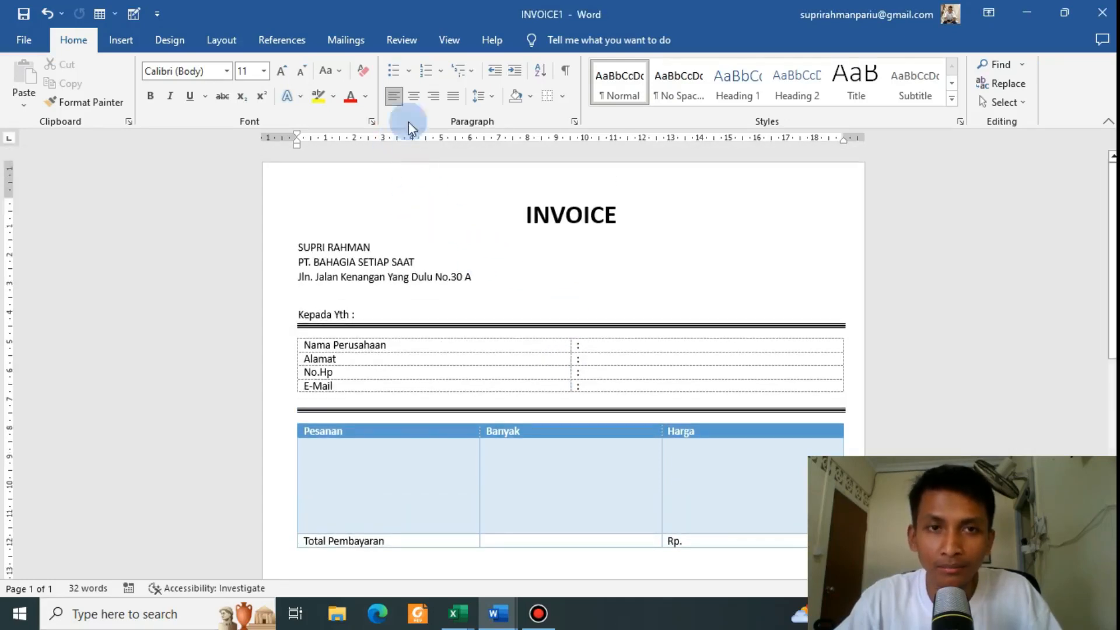
# Step: Start a Letters mail merge for INVOICE1 and open the Select Recipients options
pyautogui.click(346, 40)
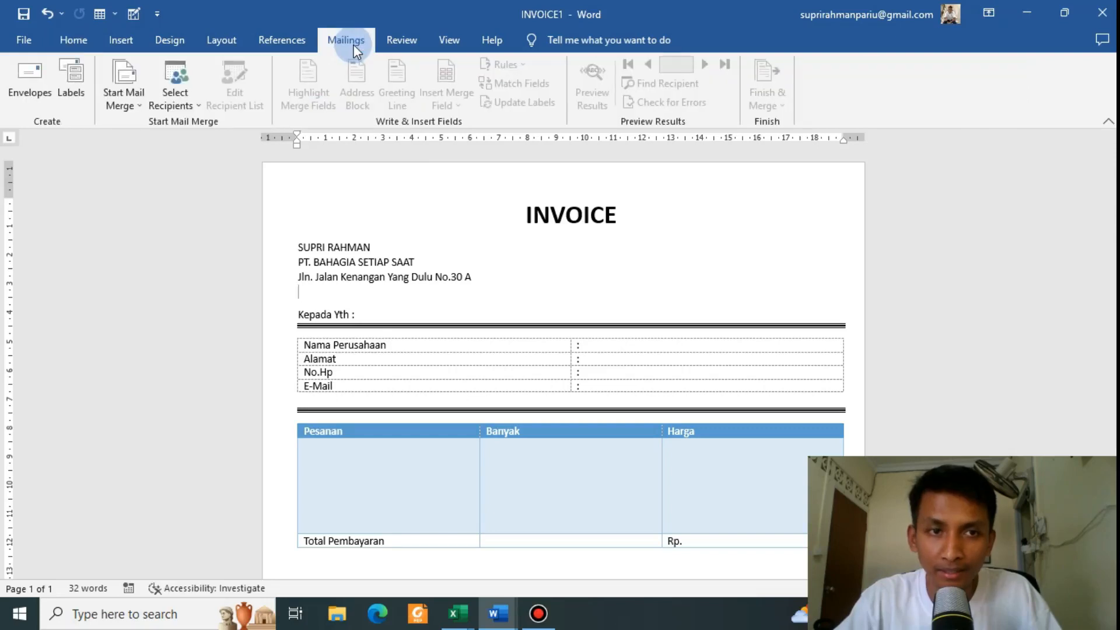
pyautogui.click(133, 103)
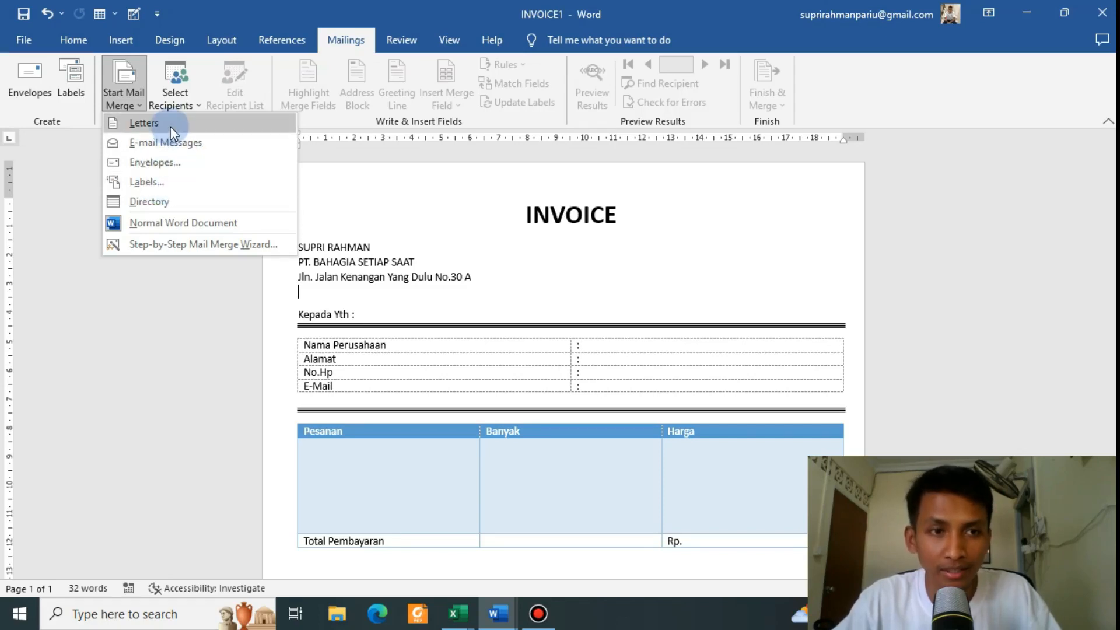
pyautogui.click(144, 123)
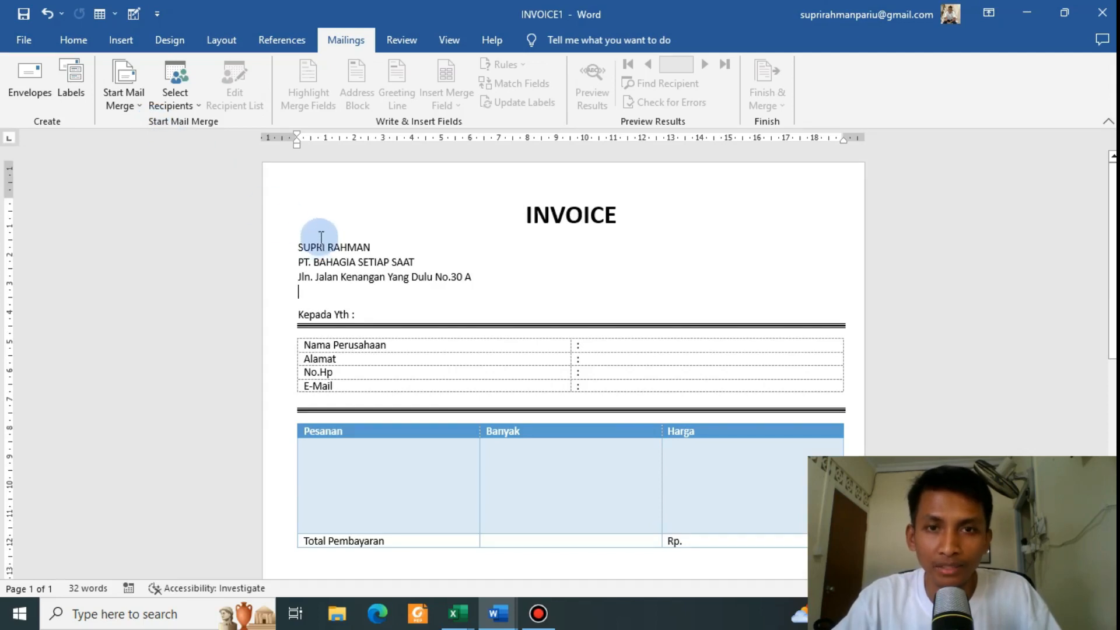
pyautogui.click(197, 105)
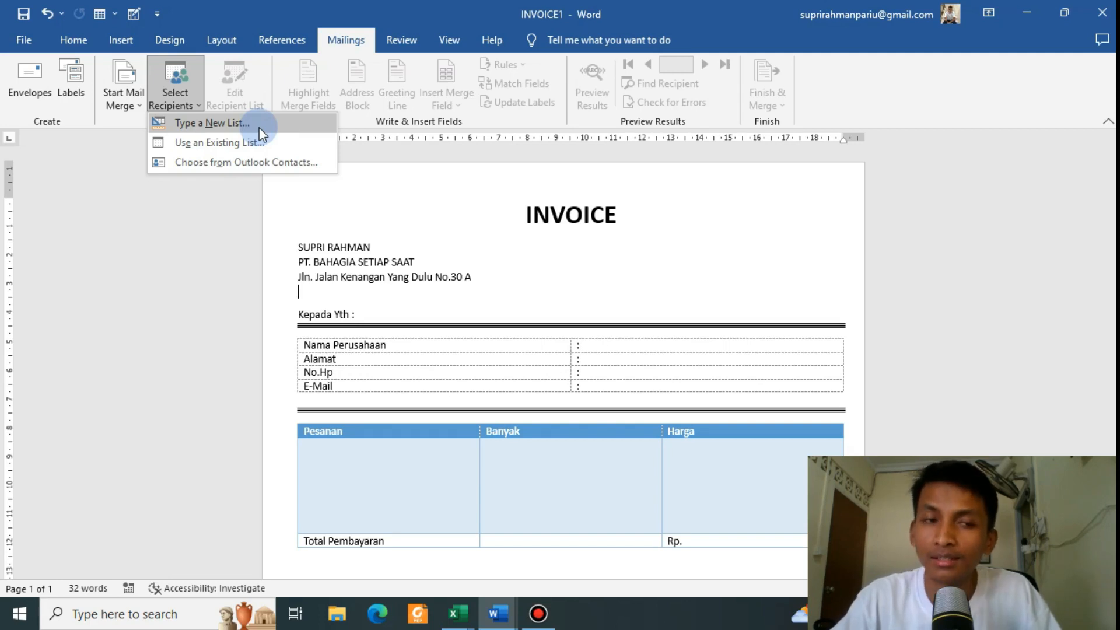
# Step: Use the Sheet1$ table of the List Tagihan workbook on drive D: as the existing recipient list
pyautogui.click(215, 143)
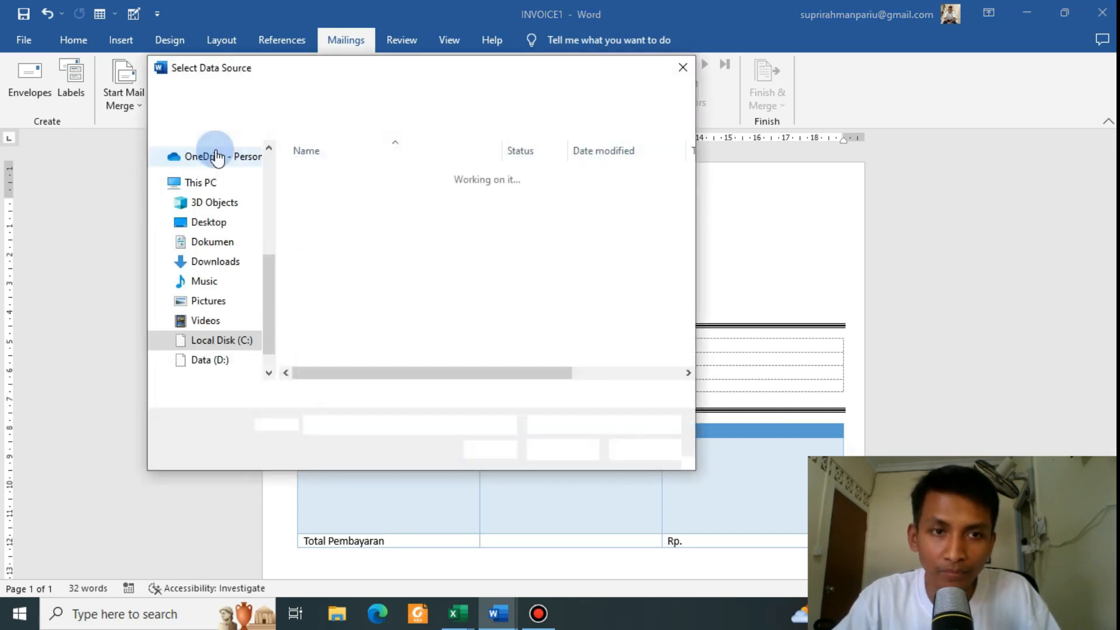
pyautogui.moveTo(391, 69); pyautogui.dragTo(507, 69)
pyautogui.click(438, 261)
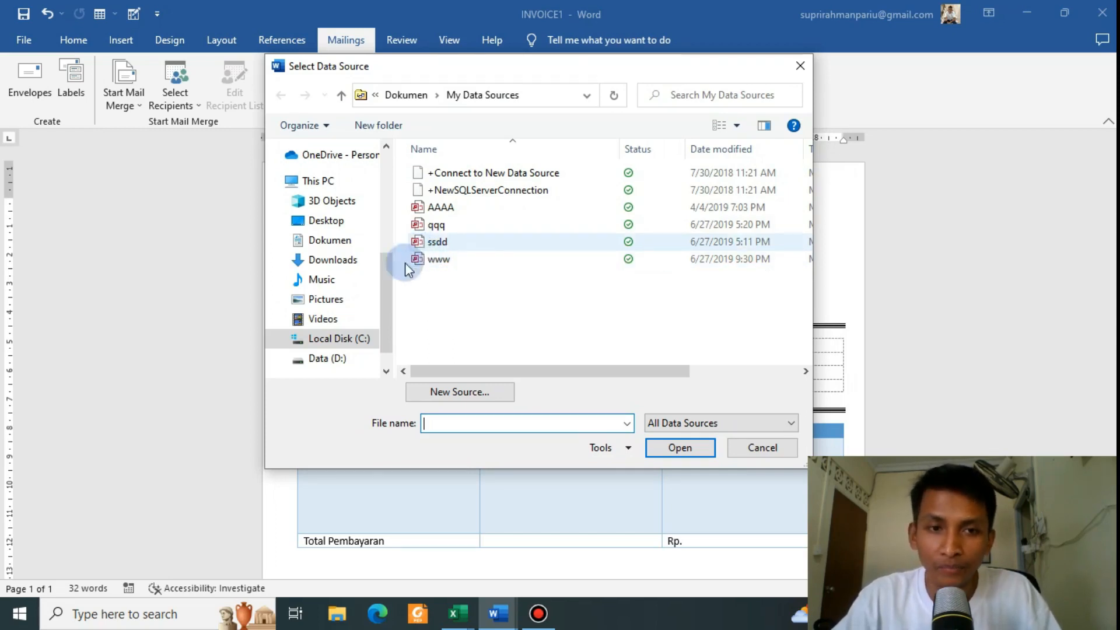
pyautogui.click(344, 359)
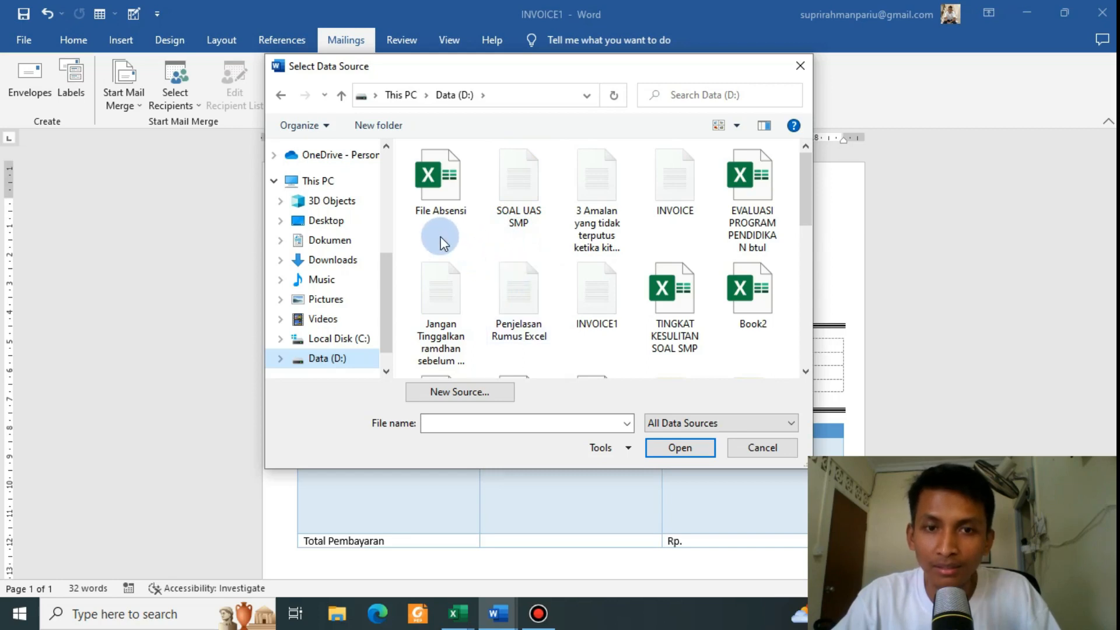
pyautogui.scroll(-3, 440, 236)
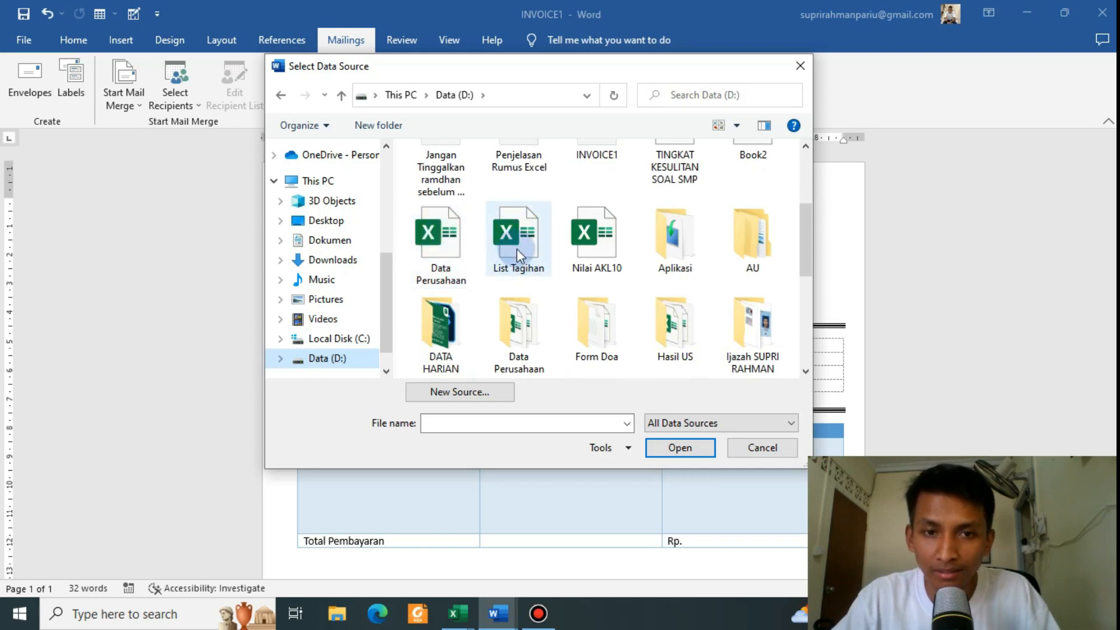
pyautogui.click(517, 248)
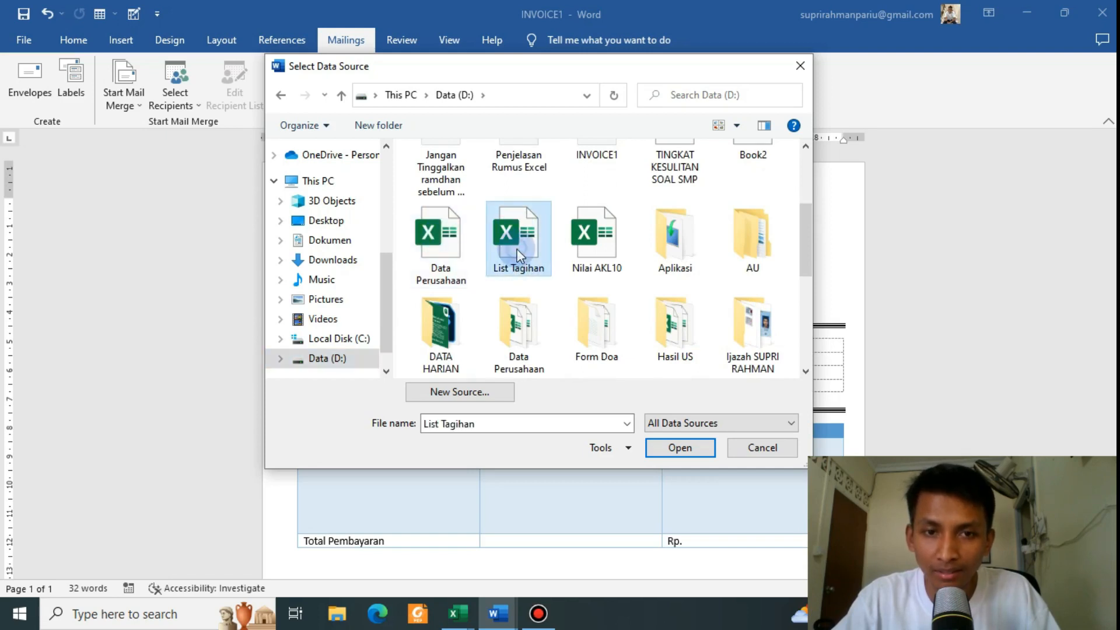
pyautogui.click(680, 448)
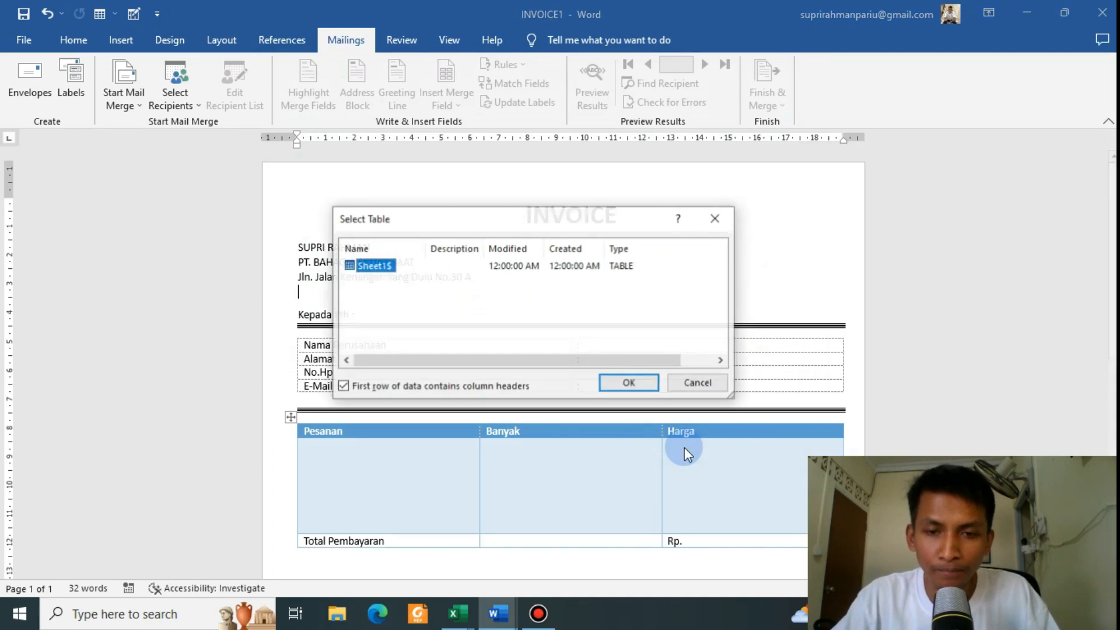
pyautogui.moveTo(498, 222); pyautogui.dragTo(536, 206)
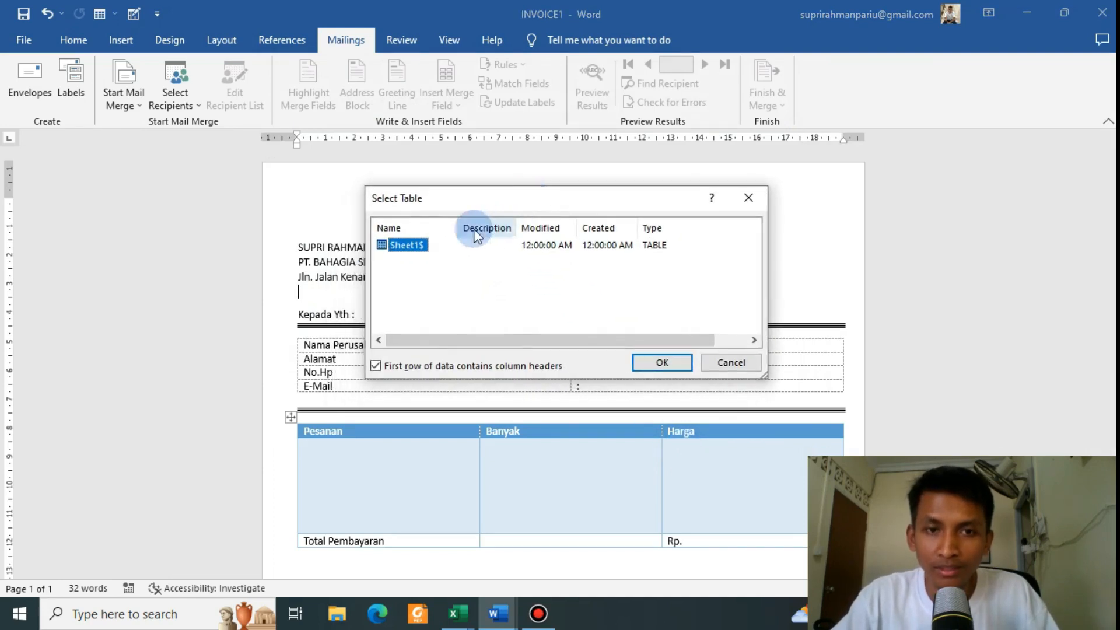
pyautogui.click(660, 360)
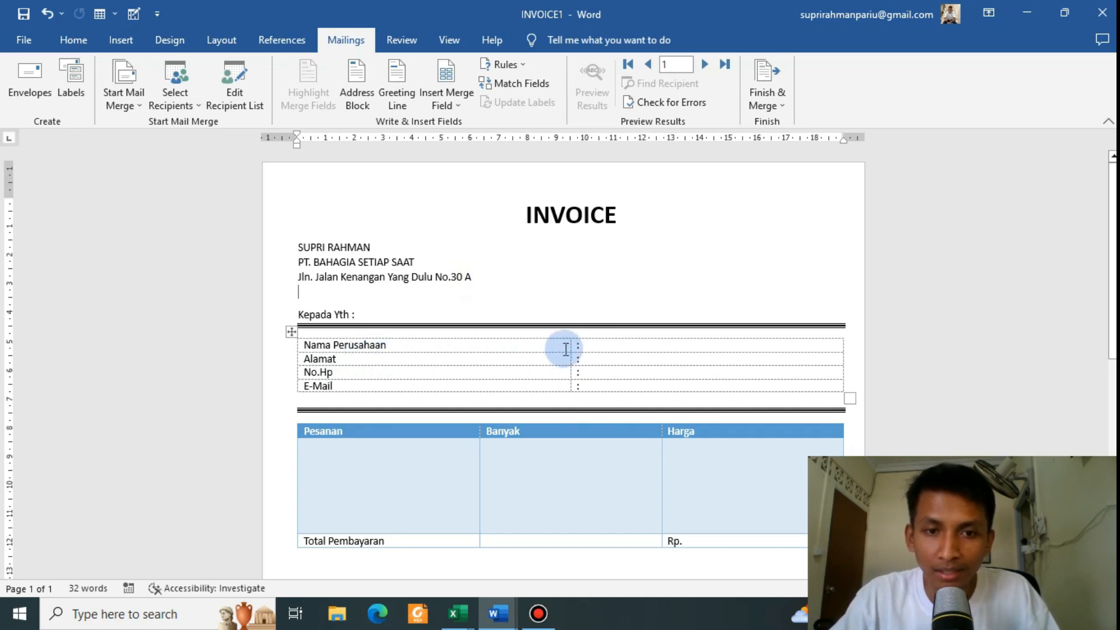
# Step: Insert the Nama_Perusahaan and Alamat_ merge fields after the Nama Perusahaan and Alamat colons
pyautogui.click(601, 346)
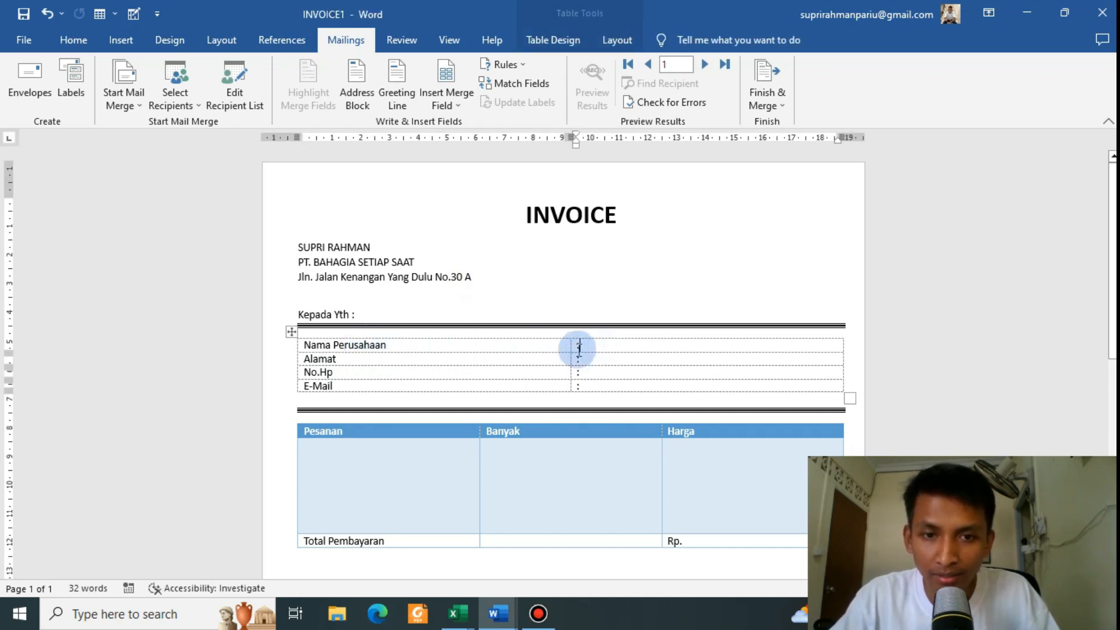
pyautogui.click(596, 349)
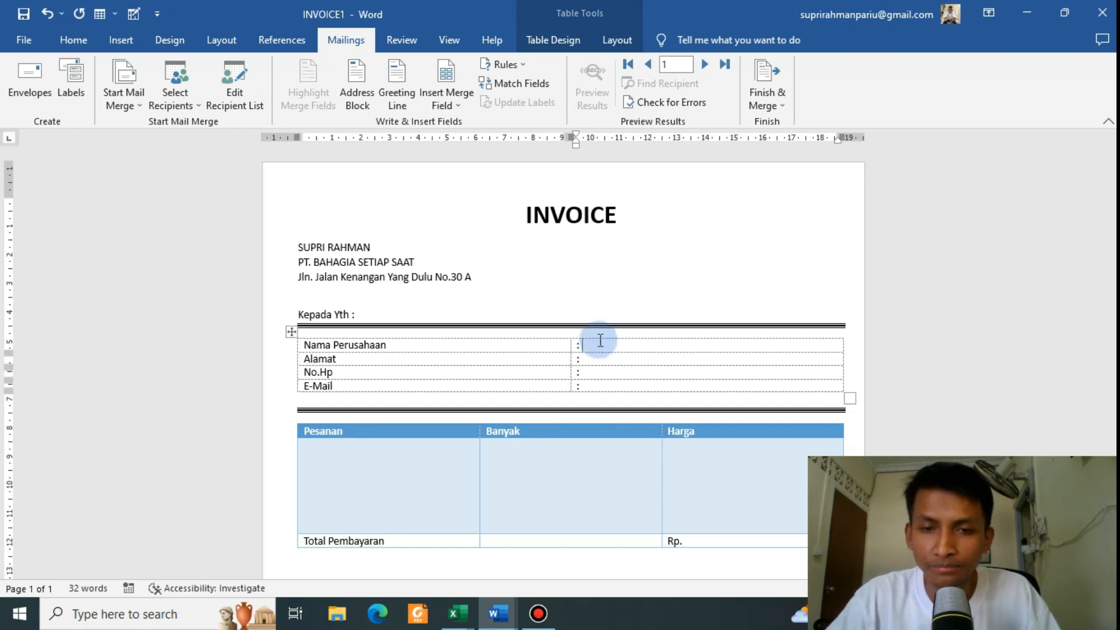
pyautogui.click(455, 104)
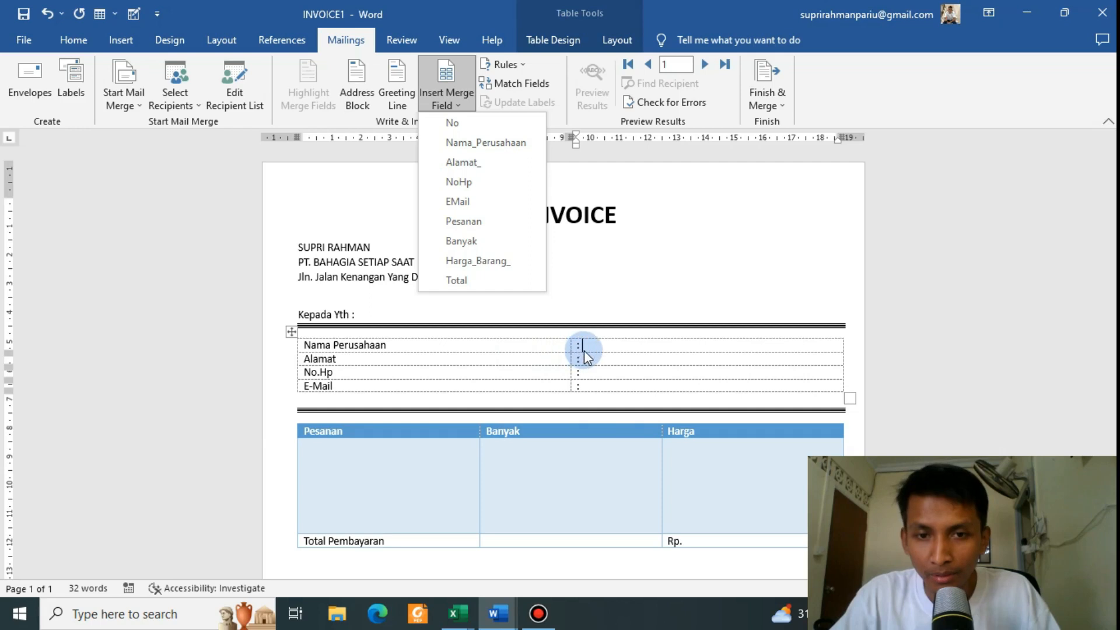
pyautogui.click(487, 145)
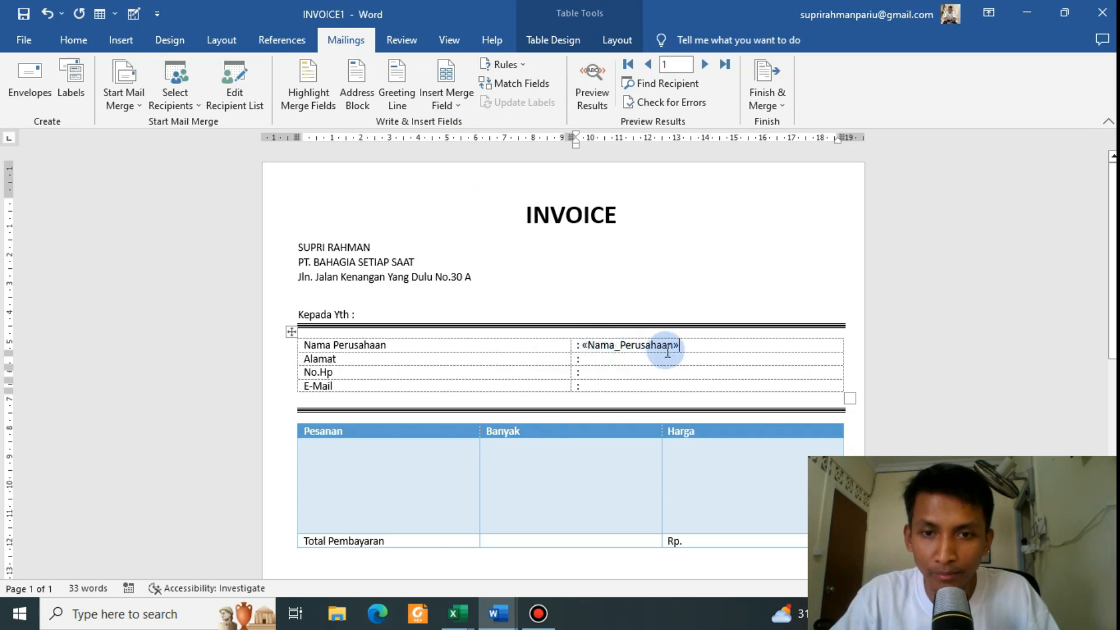
pyautogui.click(608, 357)
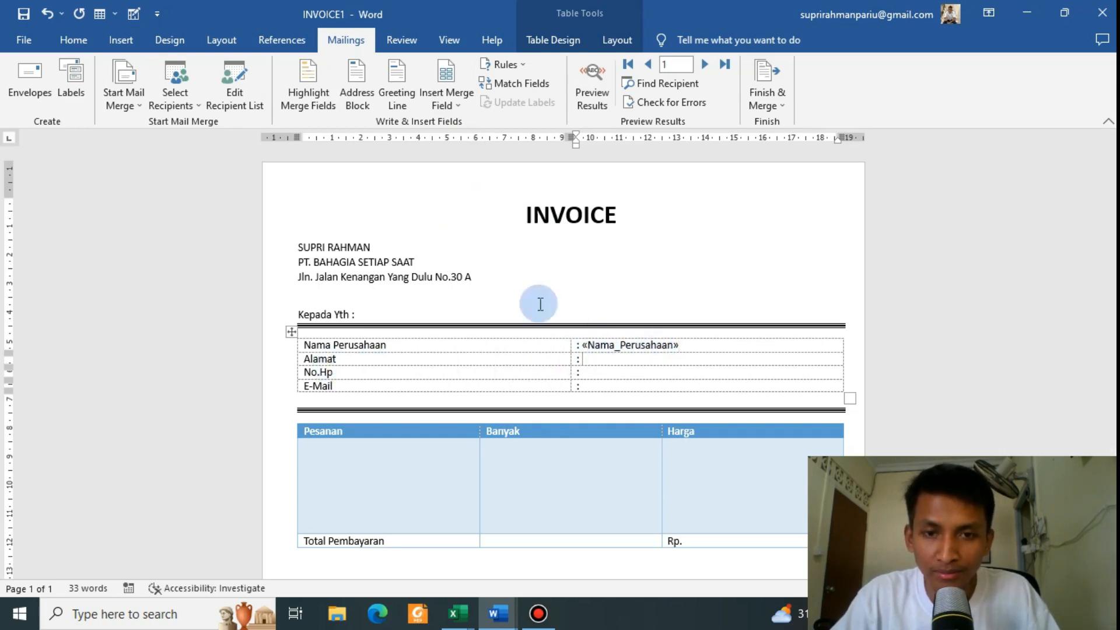
pyautogui.click(452, 103)
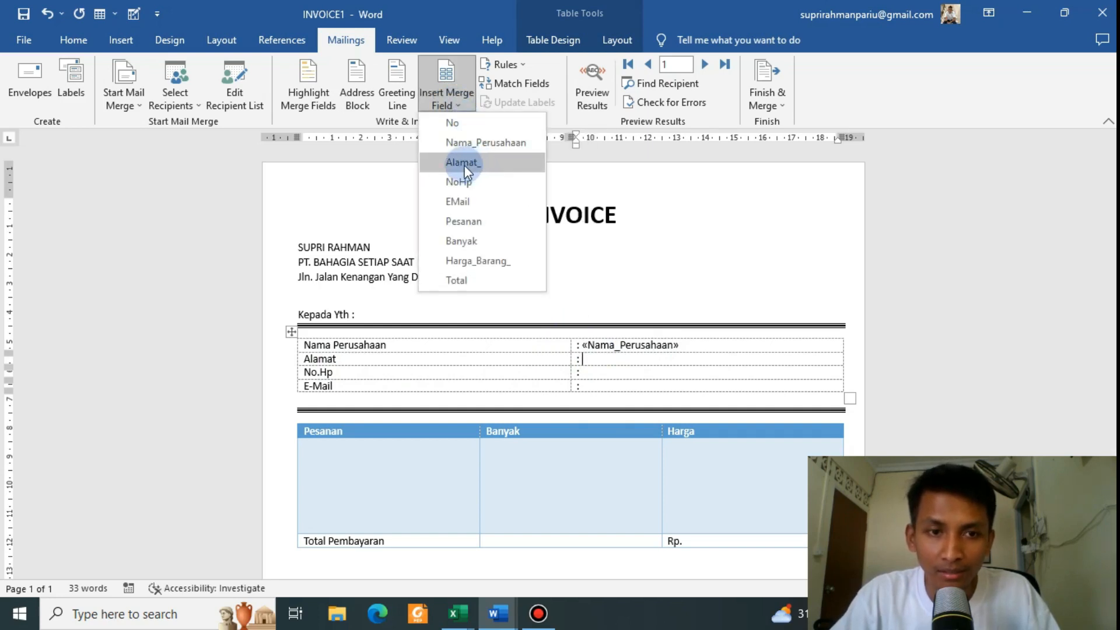
pyautogui.click(462, 162)
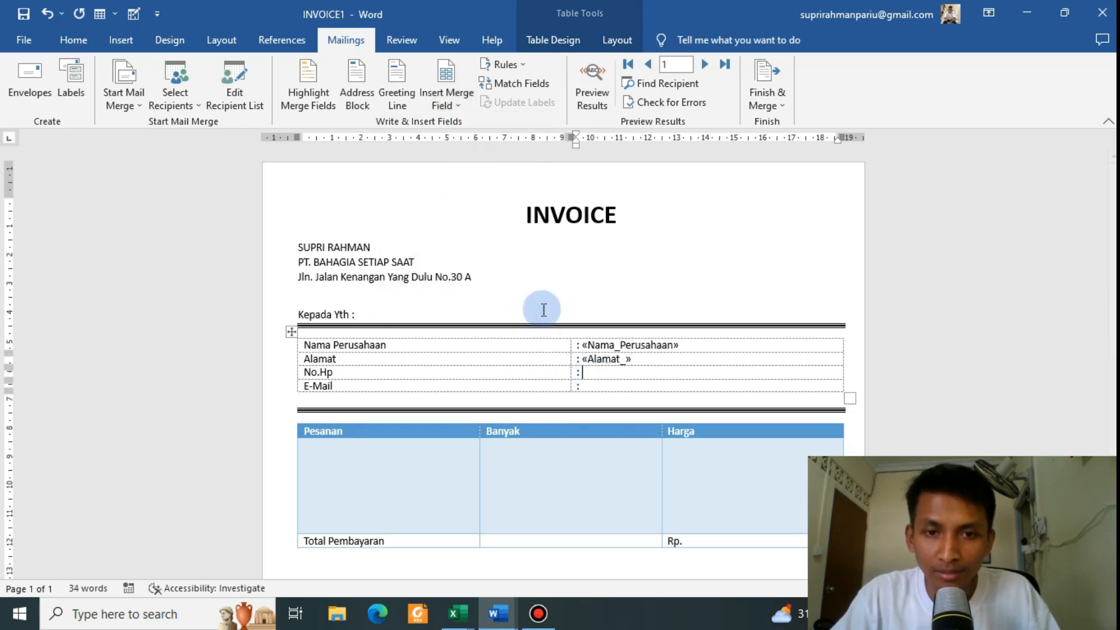
# Step: Insert the NoHp and EMail merge fields in the No.Hp and E-Mail rows
pyautogui.click(458, 104)
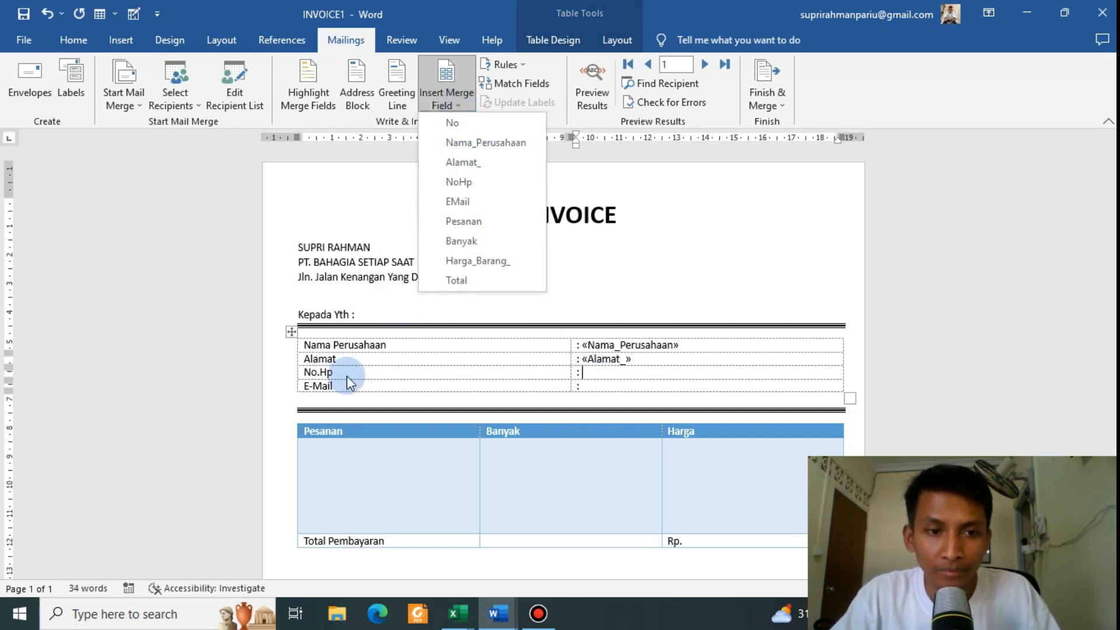
pyautogui.click(458, 181)
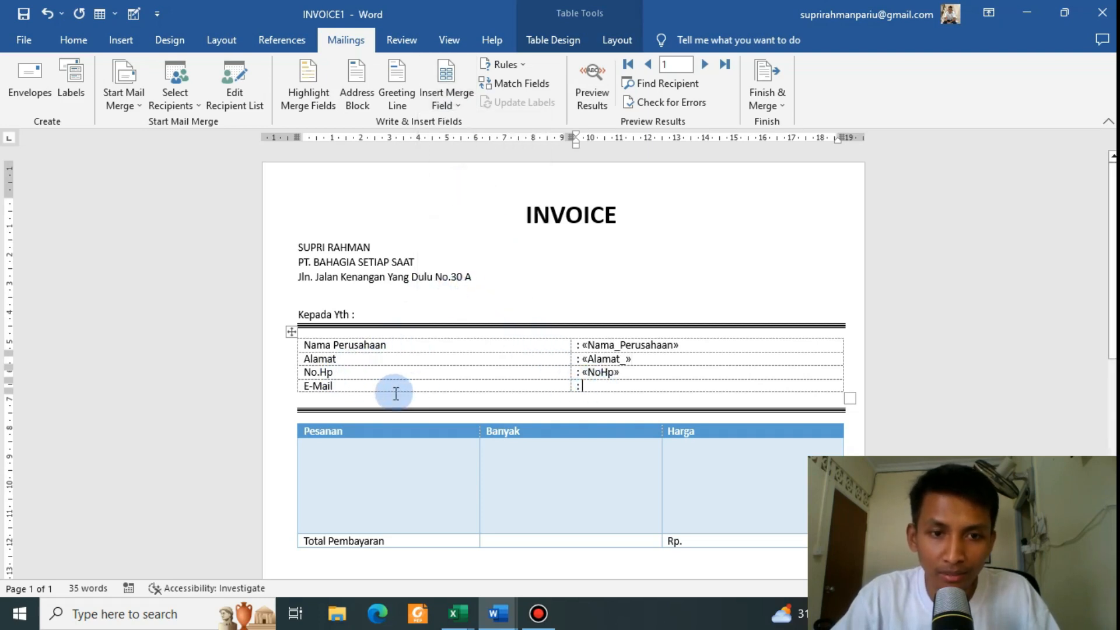
pyautogui.click(475, 110)
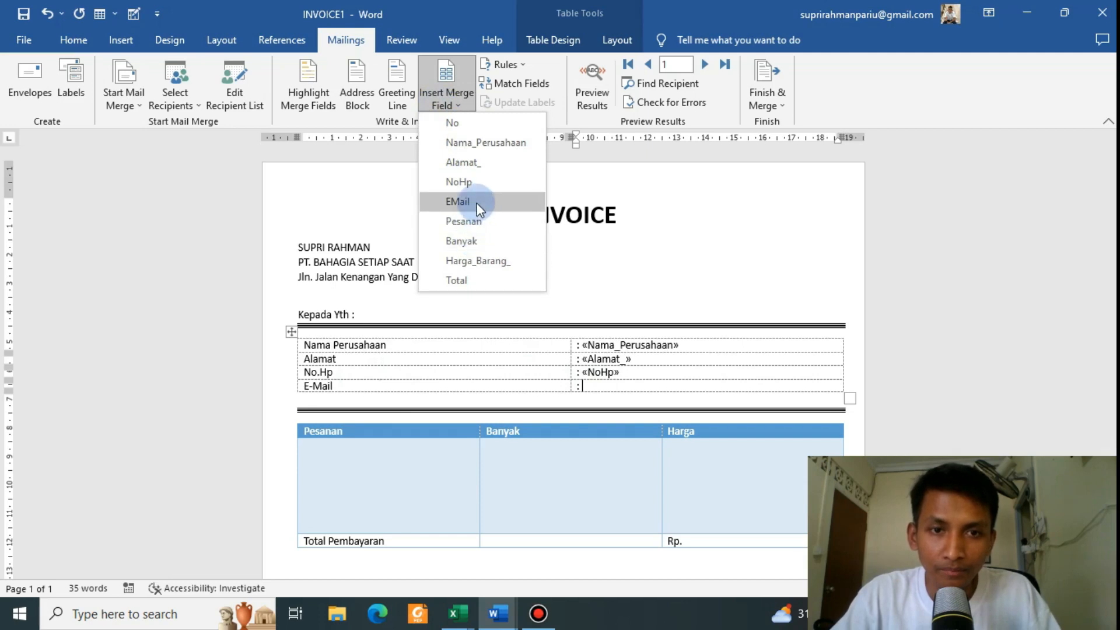
pyautogui.click(475, 202)
pyautogui.scroll(-2, 497, 265)
pyautogui.scroll(1, 498, 270)
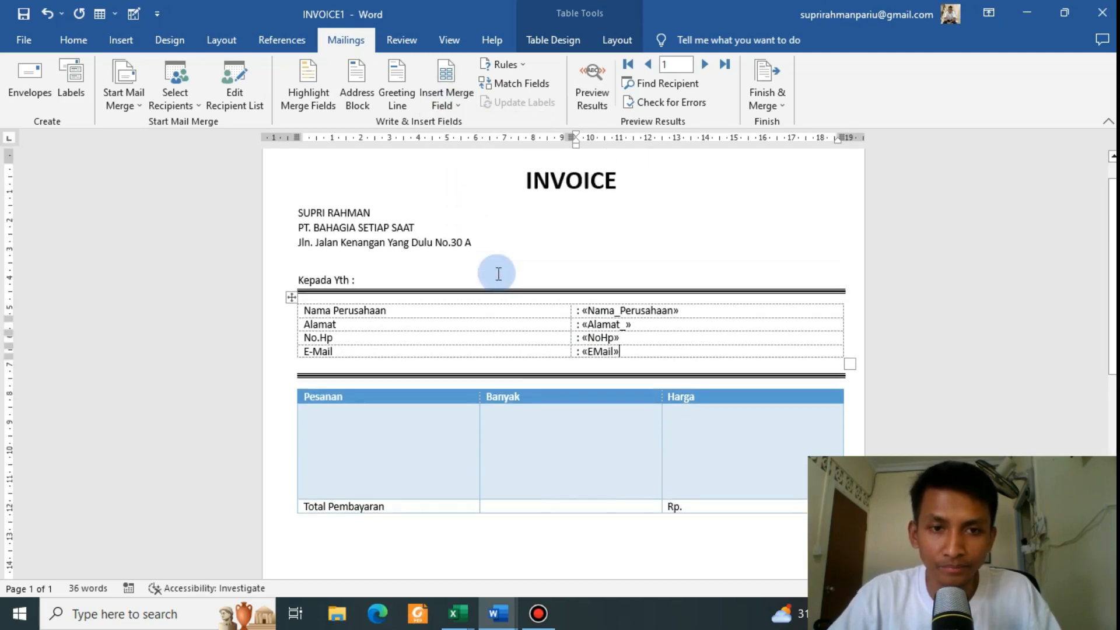
pyautogui.scroll(-2, 549, 338)
# Step: Insert the Pesanan and Banyak merge fields into their empty order table cells
pyautogui.click(339, 345)
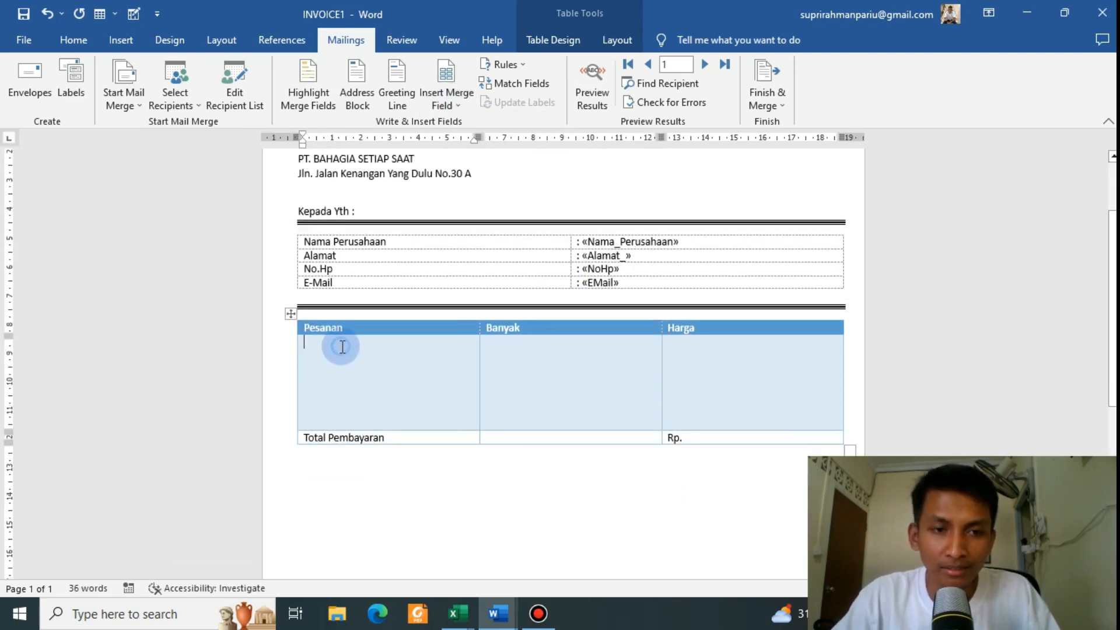
pyautogui.scroll(2, 358, 352)
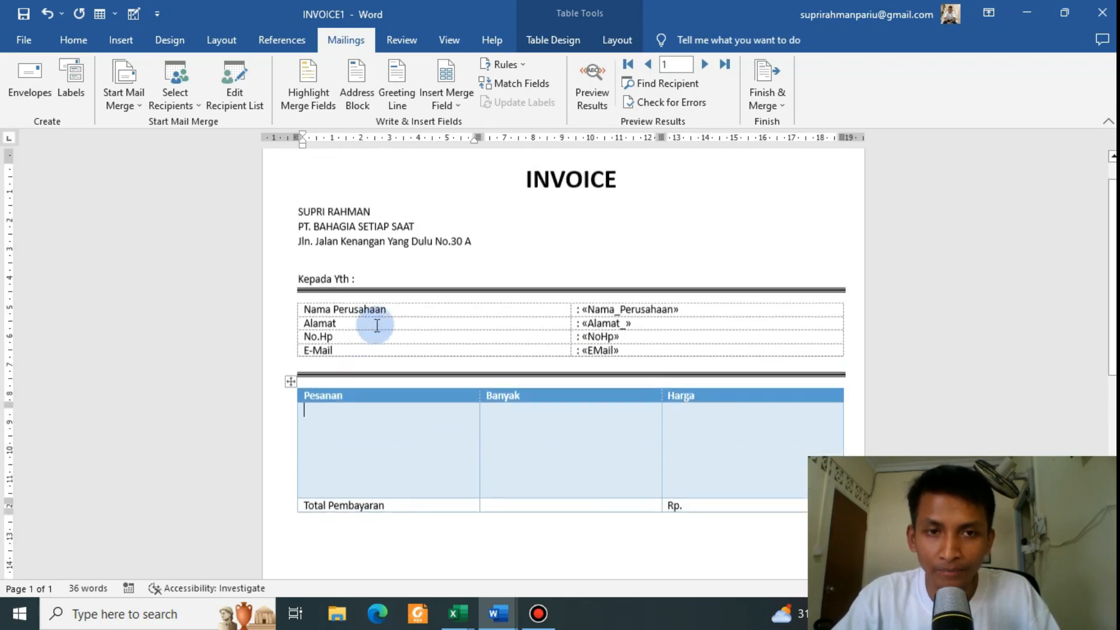
pyautogui.click(453, 105)
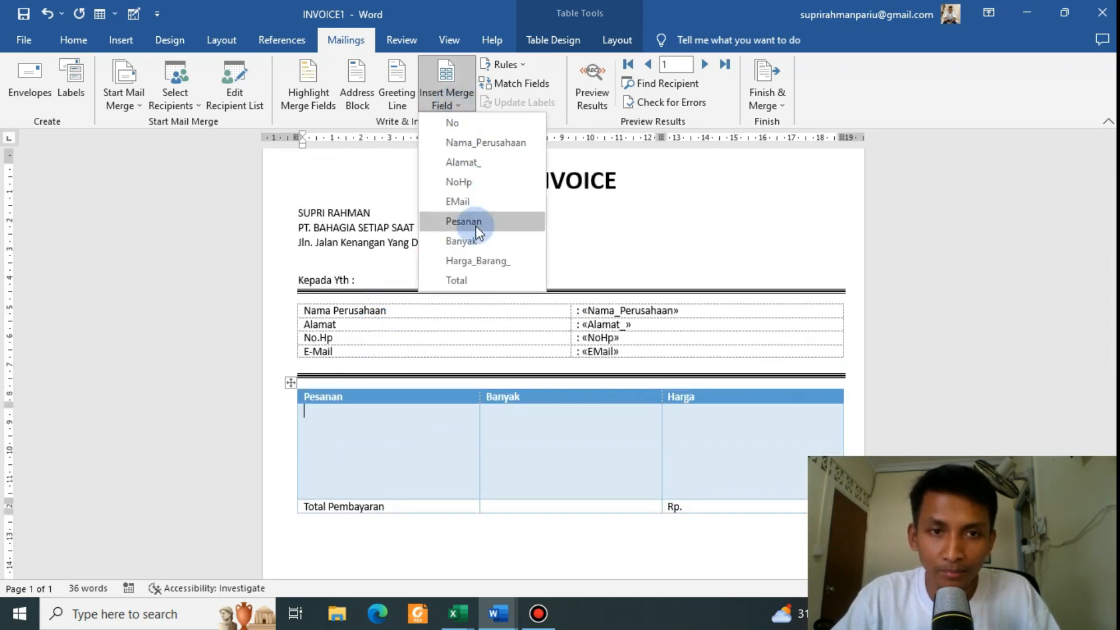
pyautogui.click(474, 225)
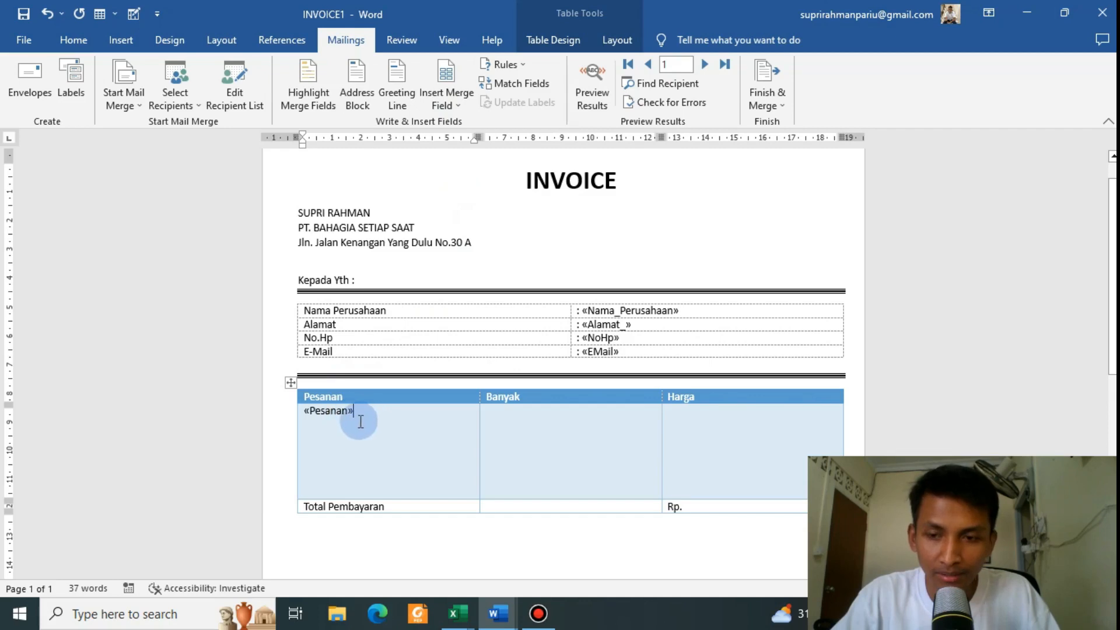
pyautogui.click(506, 417)
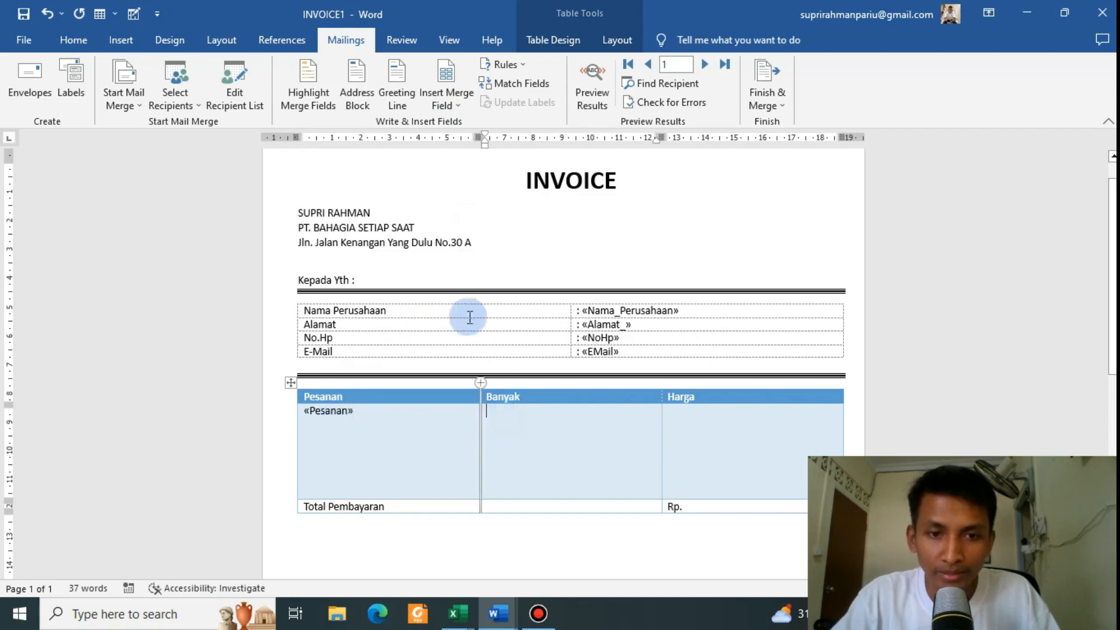
pyautogui.click(443, 105)
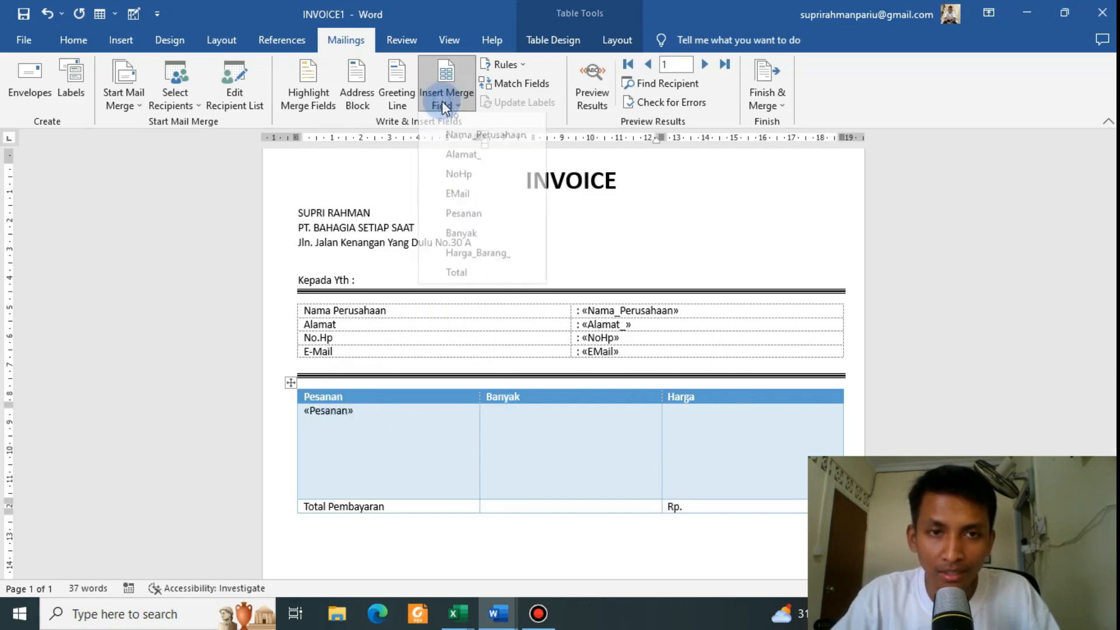
pyautogui.click(464, 241)
# Step: Insert the Harga_Barang_ field into the Harga cell and the Total field after Rp
pyautogui.click(688, 410)
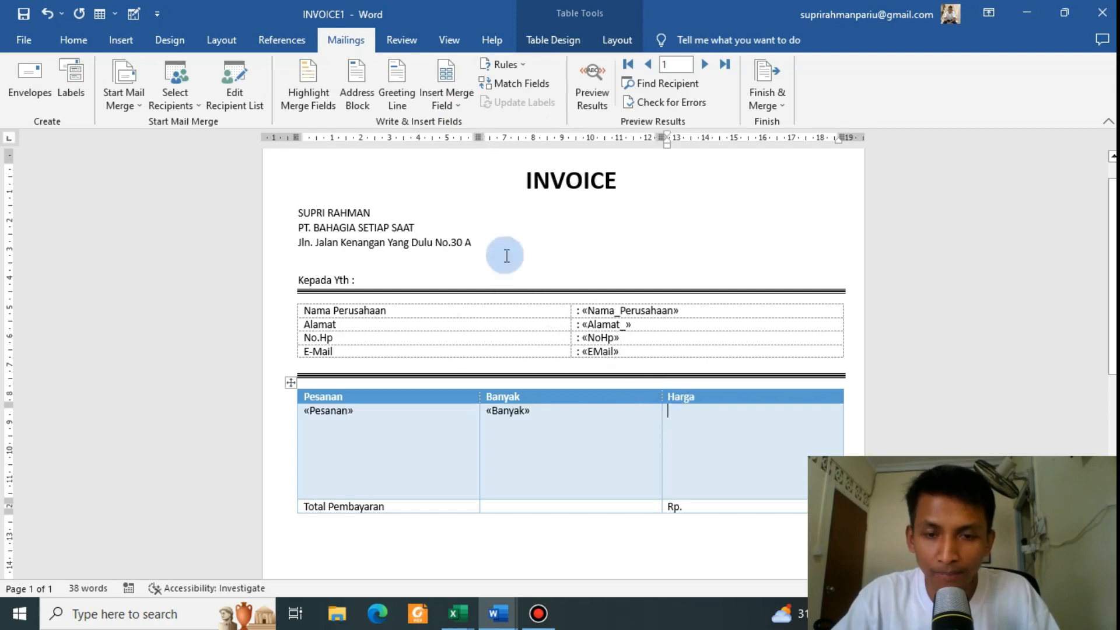
pyautogui.click(444, 102)
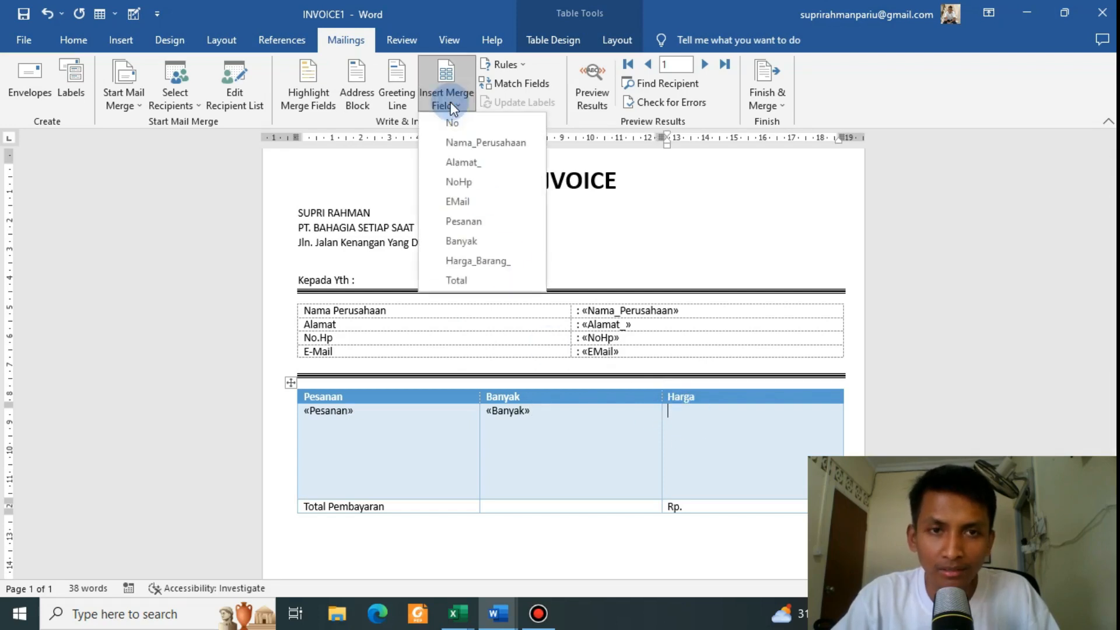
pyautogui.click(486, 263)
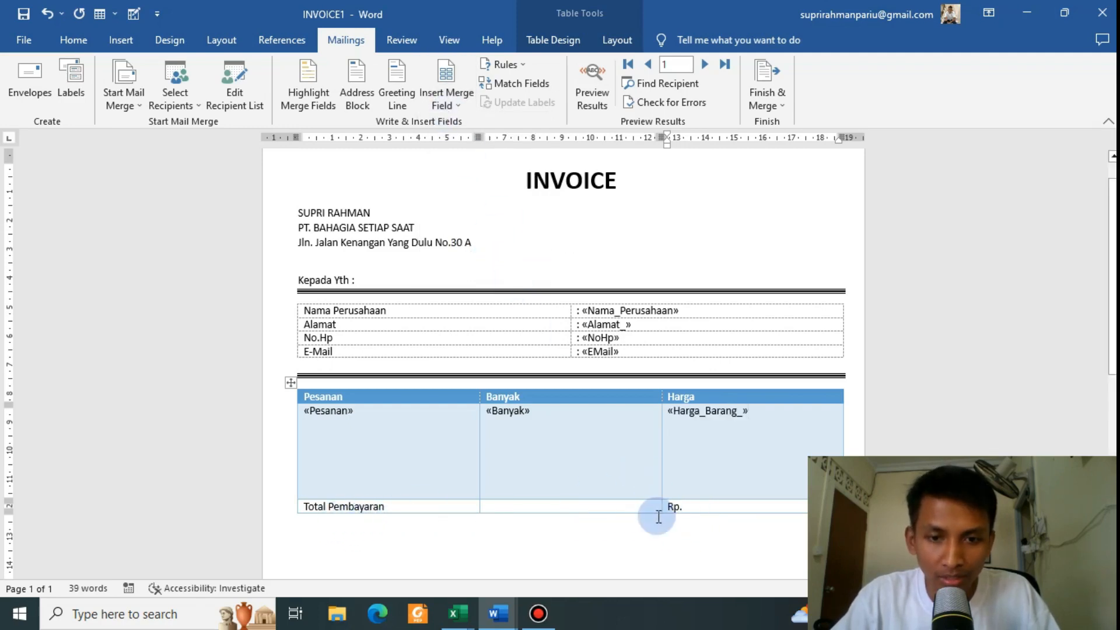
pyautogui.click(447, 103)
pyautogui.click(491, 279)
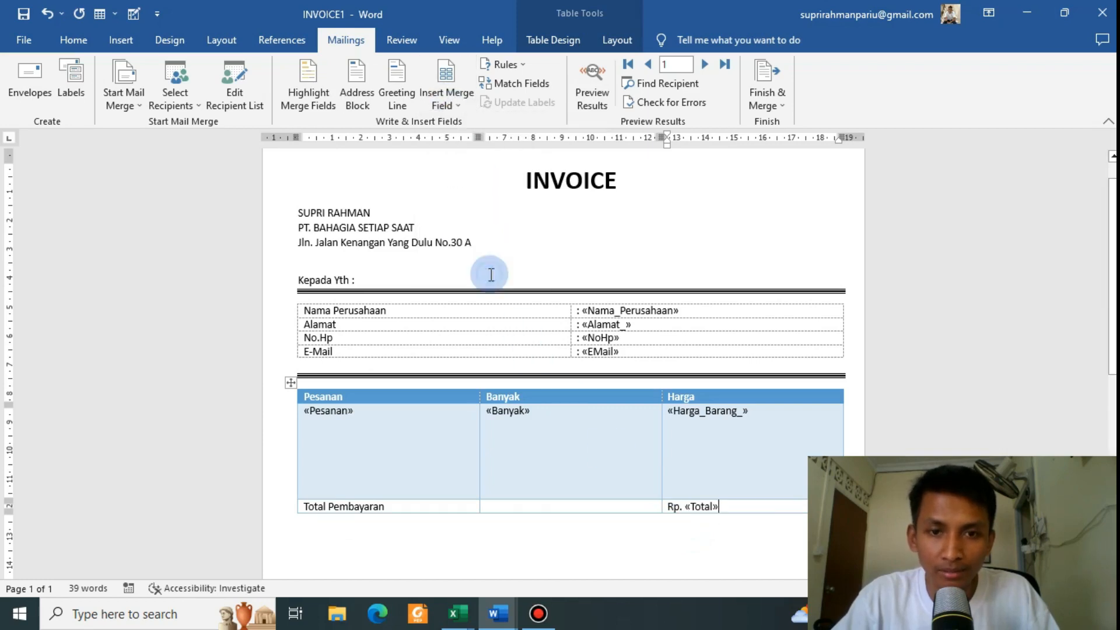
pyautogui.scroll(-2, 609, 298)
pyautogui.scroll(-3, 609, 299)
pyautogui.scroll(5, 608, 299)
pyautogui.scroll(-2, 610, 298)
pyautogui.scroll(3, 613, 297)
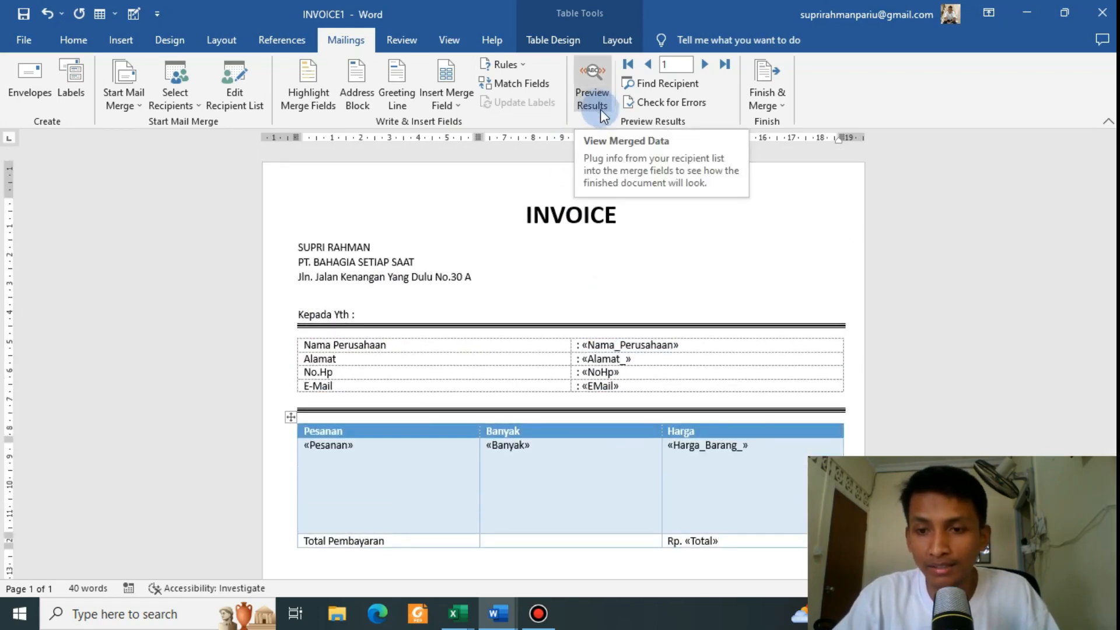
# Step: Preview record 1: PT. Jaya Abadi, Medan, AVANSA 2016, 2 units, total Rp. 460000000
pyautogui.click(597, 95)
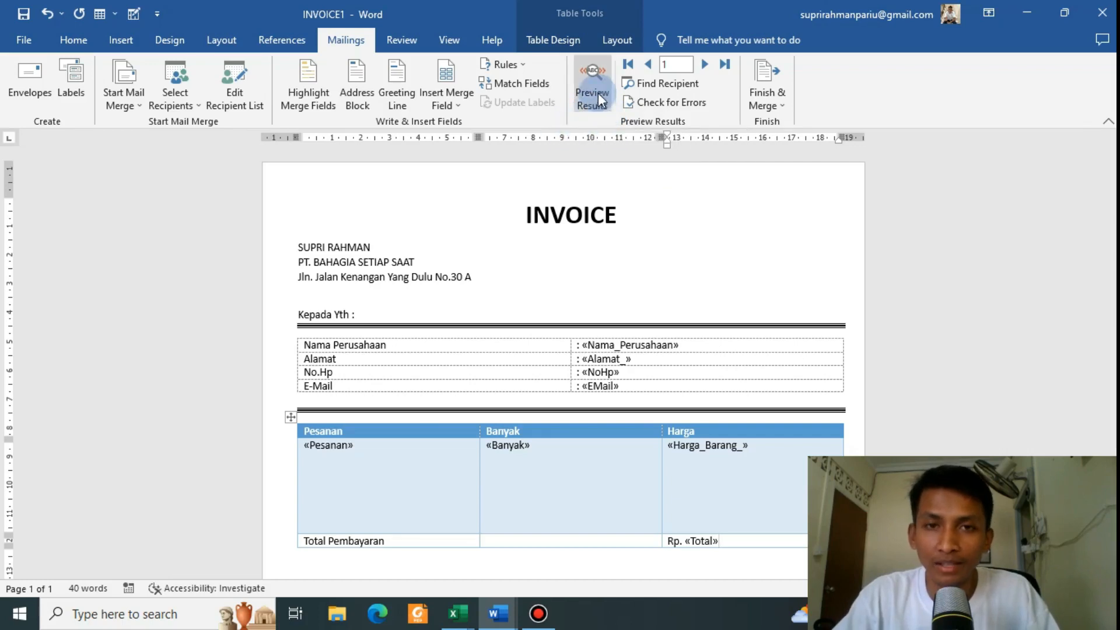
pyautogui.scroll(-1, 571, 283)
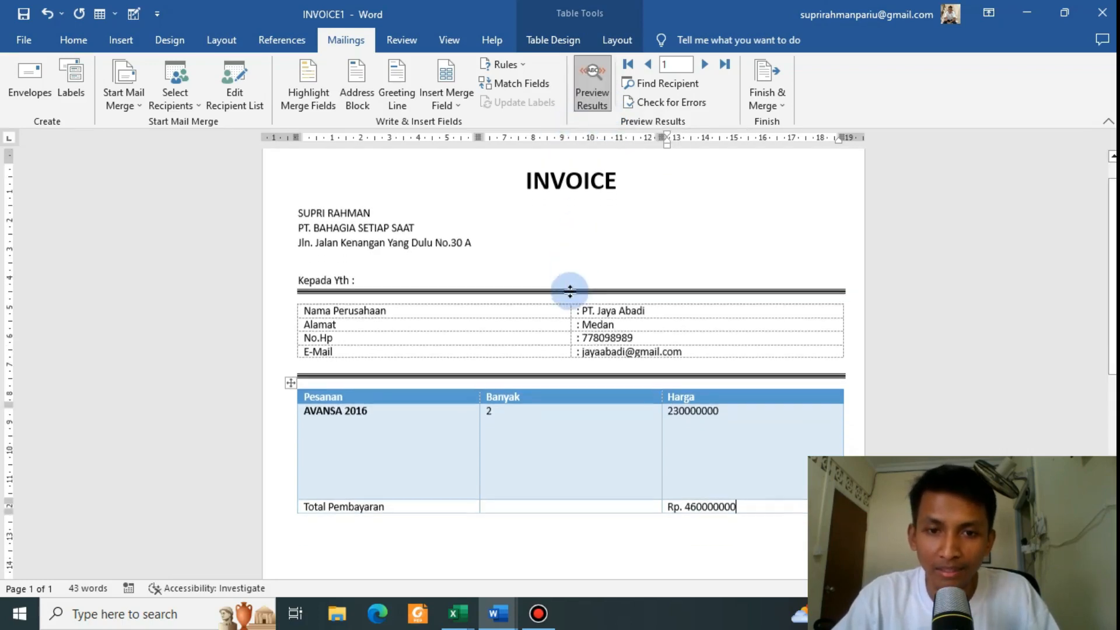
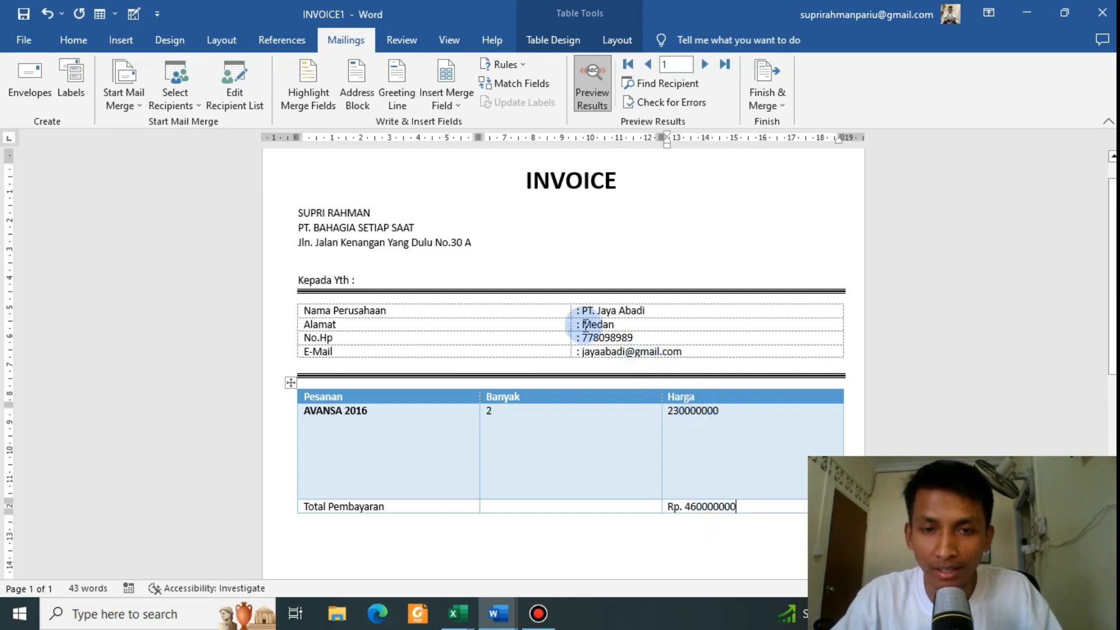
# Step: Check the first record's data in List Tagihan: company, city, phone, AVANSA 2016, quantity, price and total
pyautogui.hotkey('alt', 'Tab')
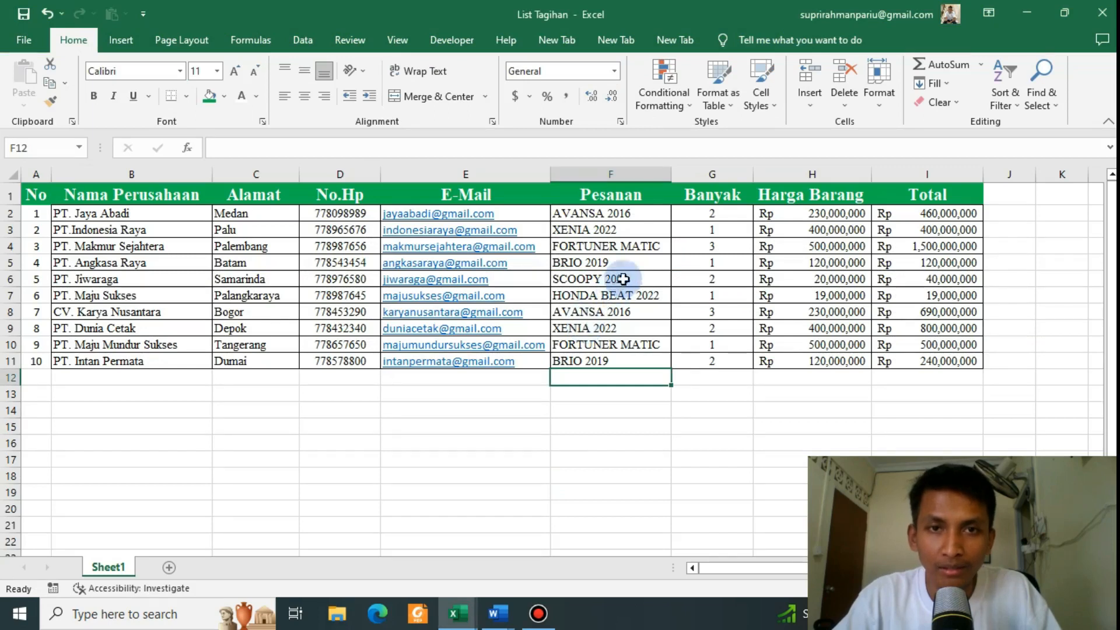
pyautogui.click(112, 217)
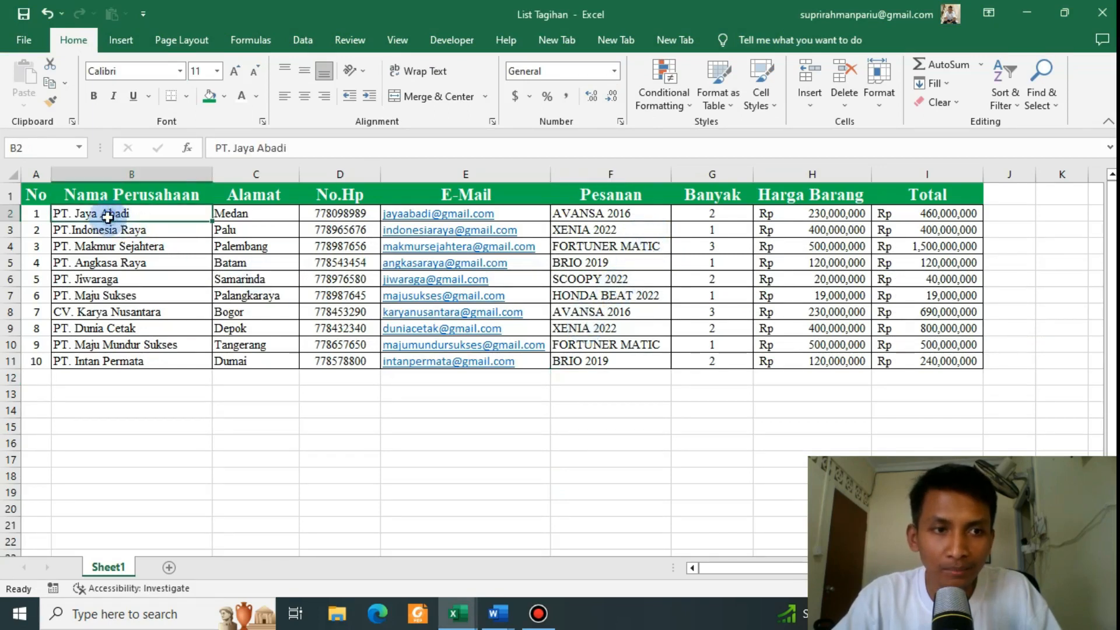
pyautogui.click(250, 218)
pyautogui.click(344, 215)
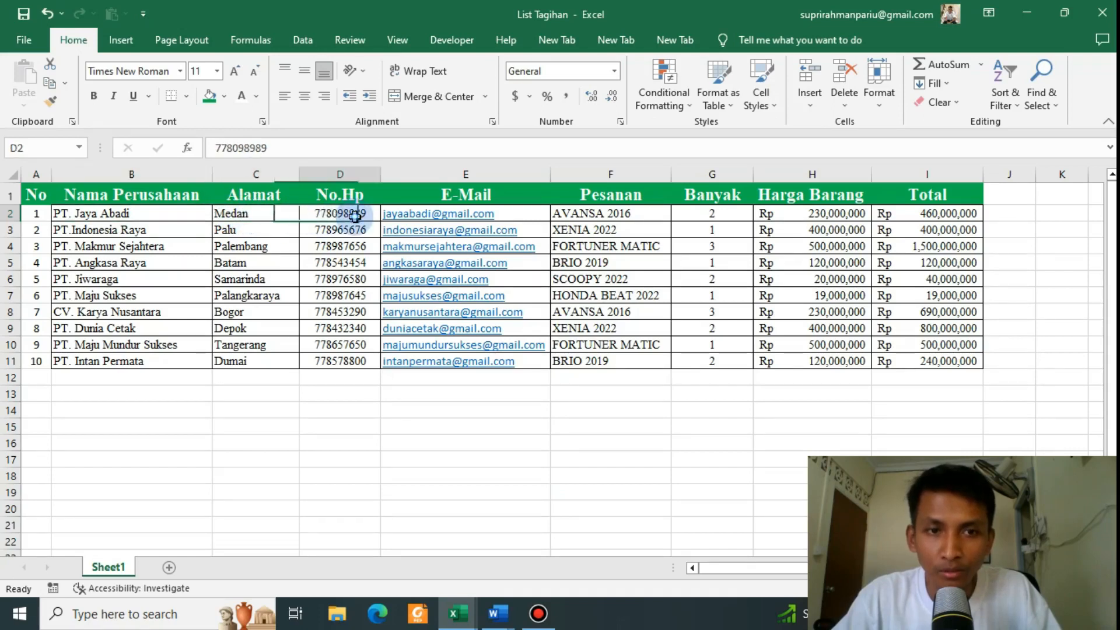
pyautogui.click(646, 212)
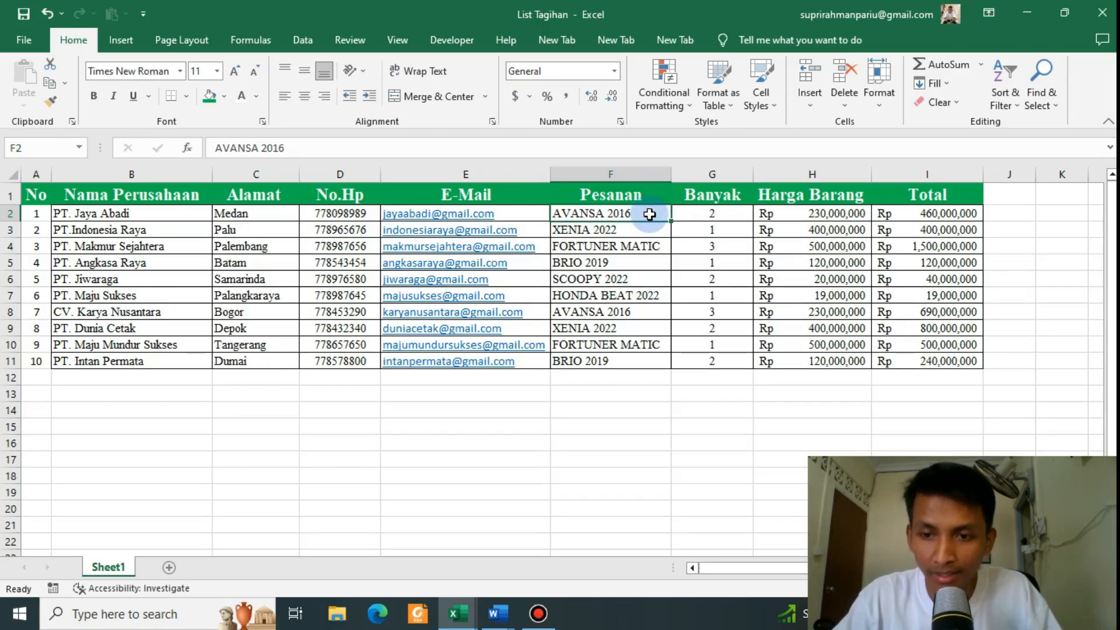
pyautogui.click(703, 215)
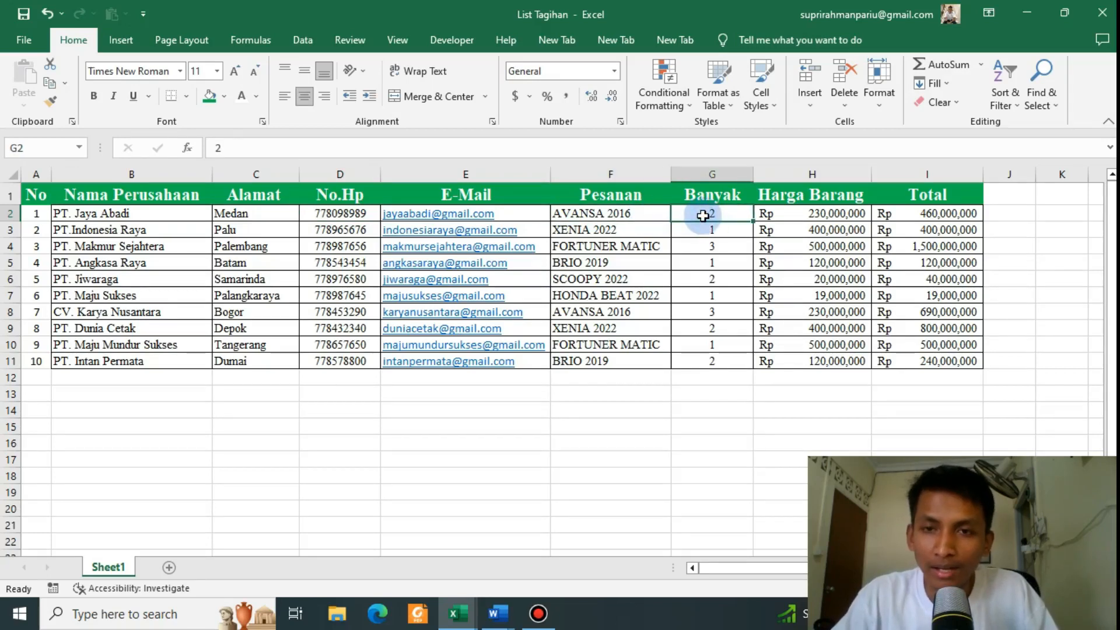
pyautogui.click(788, 213)
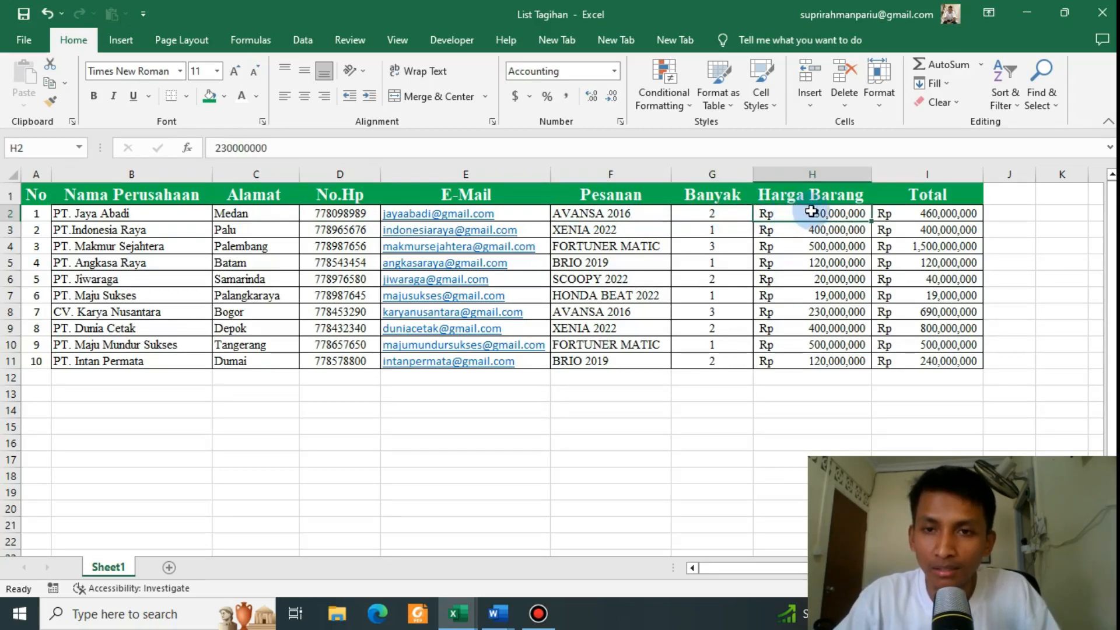
pyautogui.click(923, 217)
pyautogui.hotkey('alt', 'Tab')
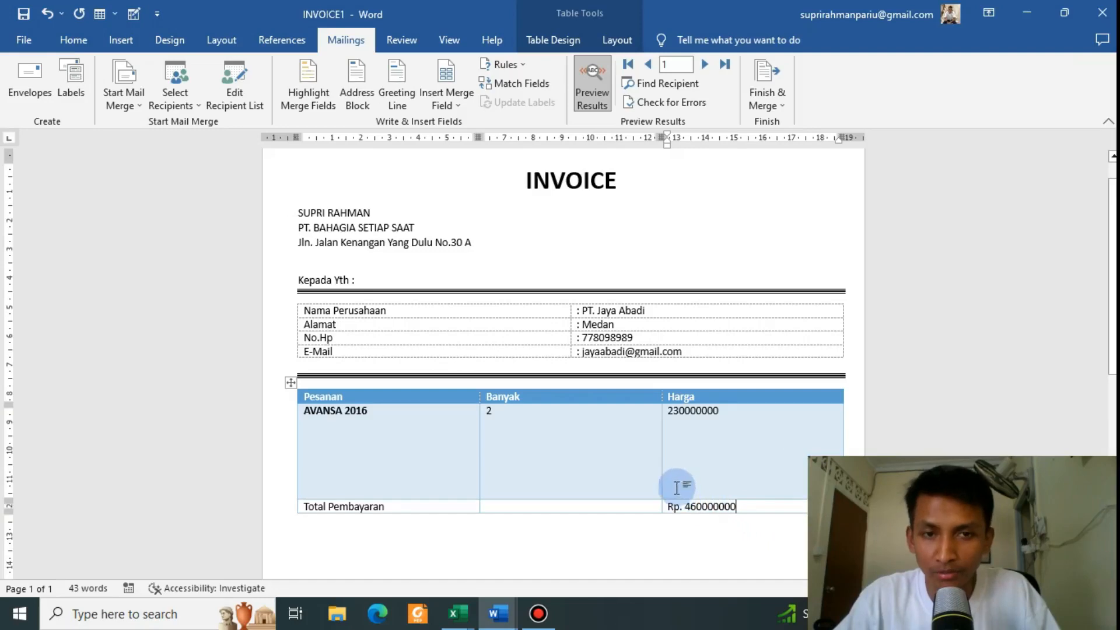
# Step: Advance the invoice preview to record 2, PT.Indonesia Raya's XENIA 2022 order
pyautogui.scroll(1, 627, 430)
pyautogui.scroll(-1, 625, 429)
pyautogui.scroll(1, 612, 423)
pyautogui.scroll(-1, 613, 420)
pyautogui.scroll(1, 615, 417)
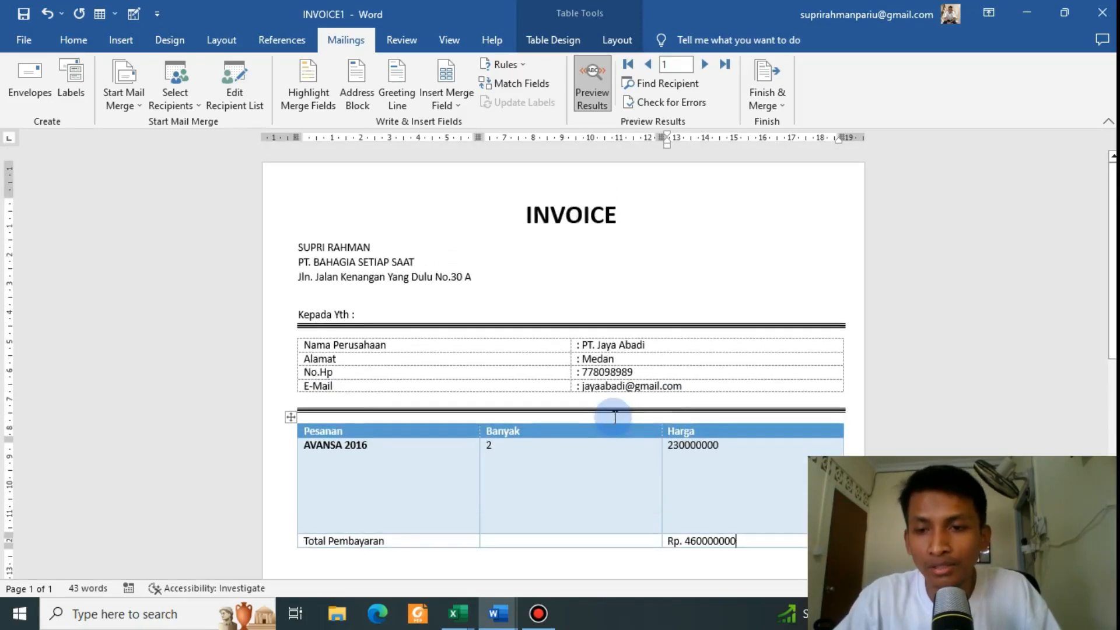
pyautogui.hotkey('alt', 'Tab')
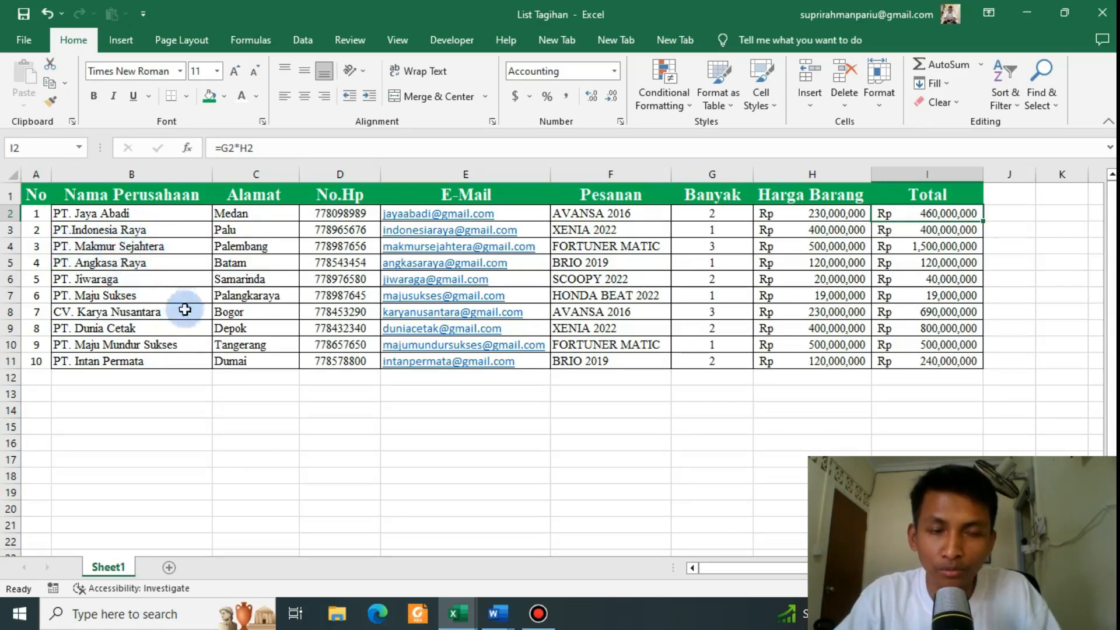
pyautogui.hotkey('alt', 'Tab')
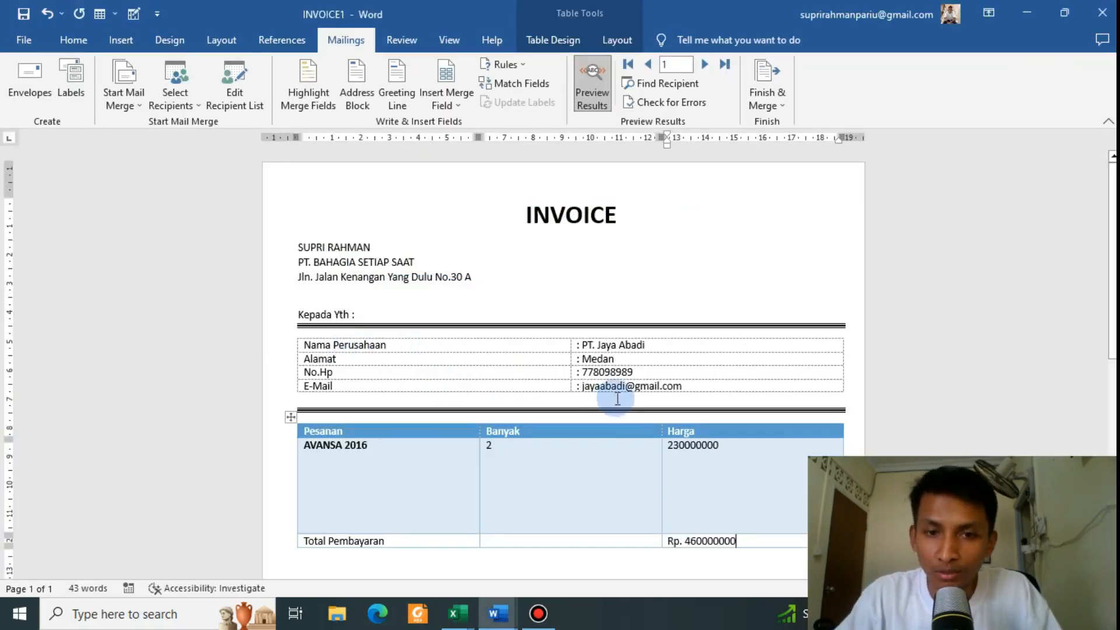
pyautogui.scroll(-1, 617, 399)
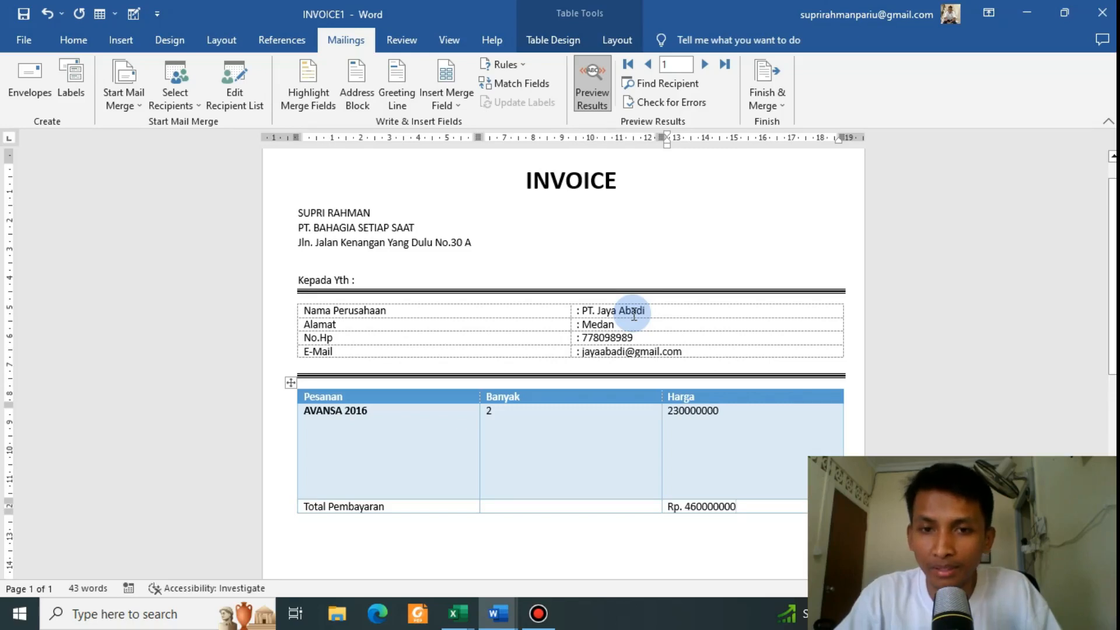
pyautogui.click(705, 64)
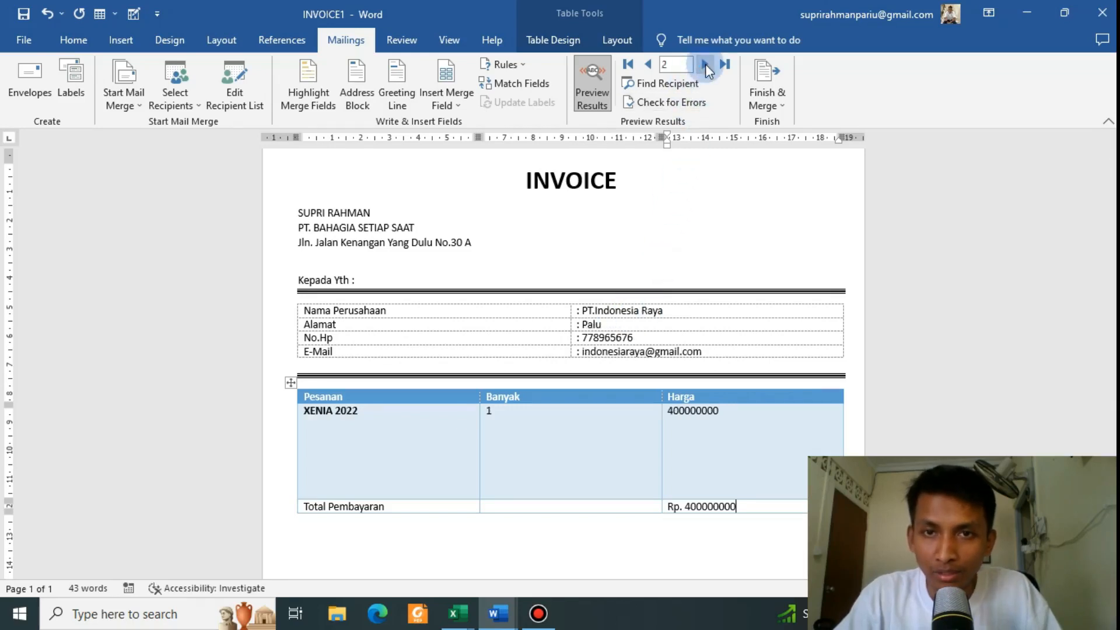
pyautogui.click(597, 329)
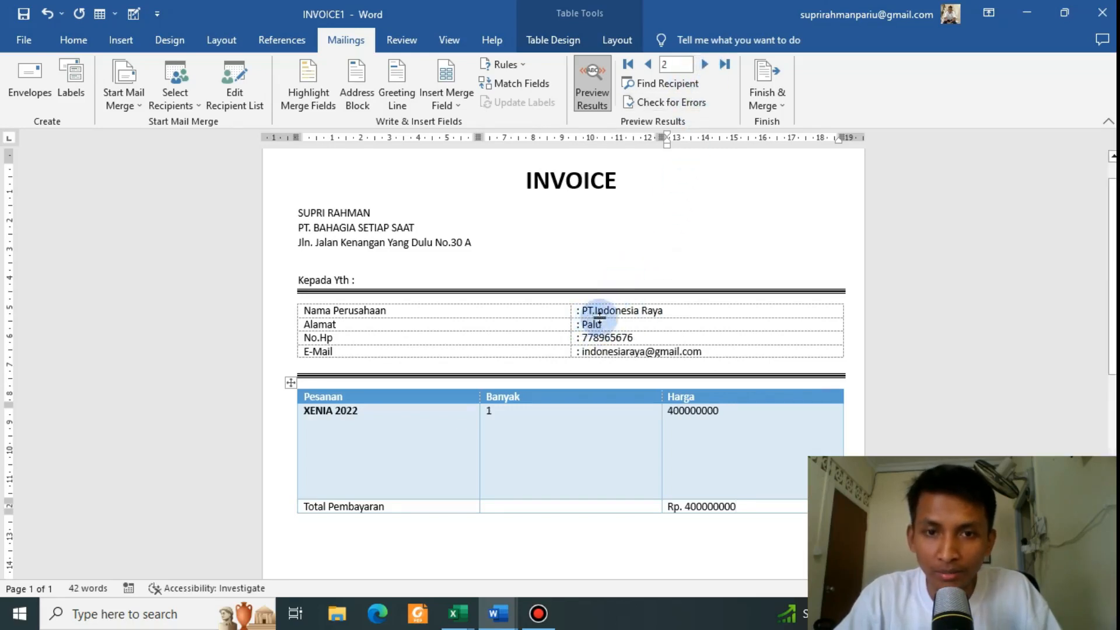
# Step: Compare the preview with the finished INVOICE's formatted price 230,000,000
pyautogui.hotkey('alt', 'Tab')
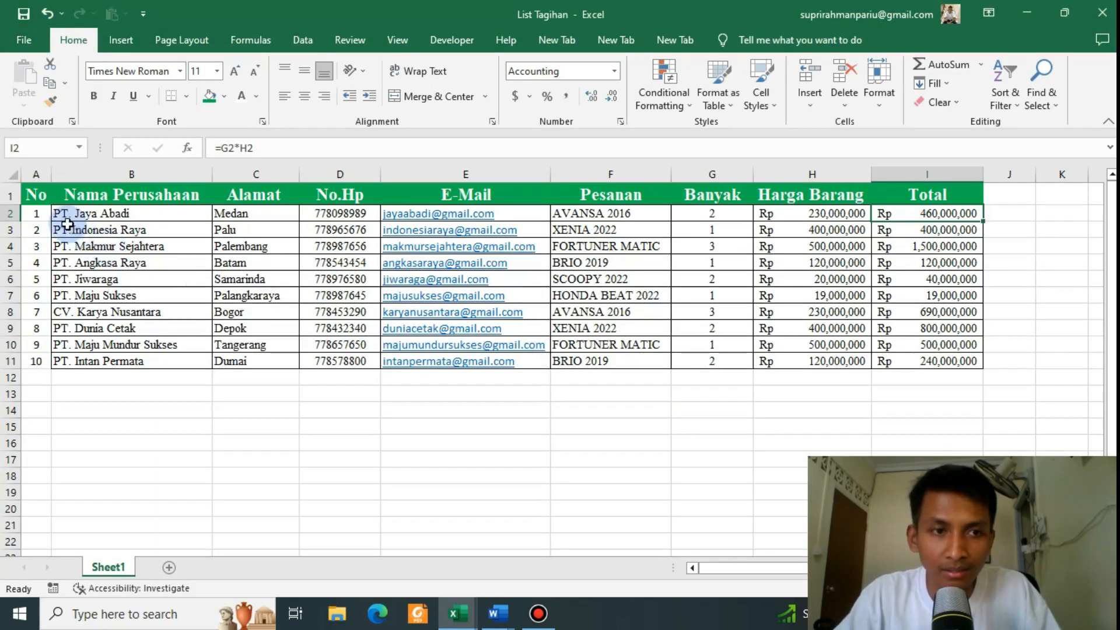
pyautogui.hotkey('alt', 'Tab')
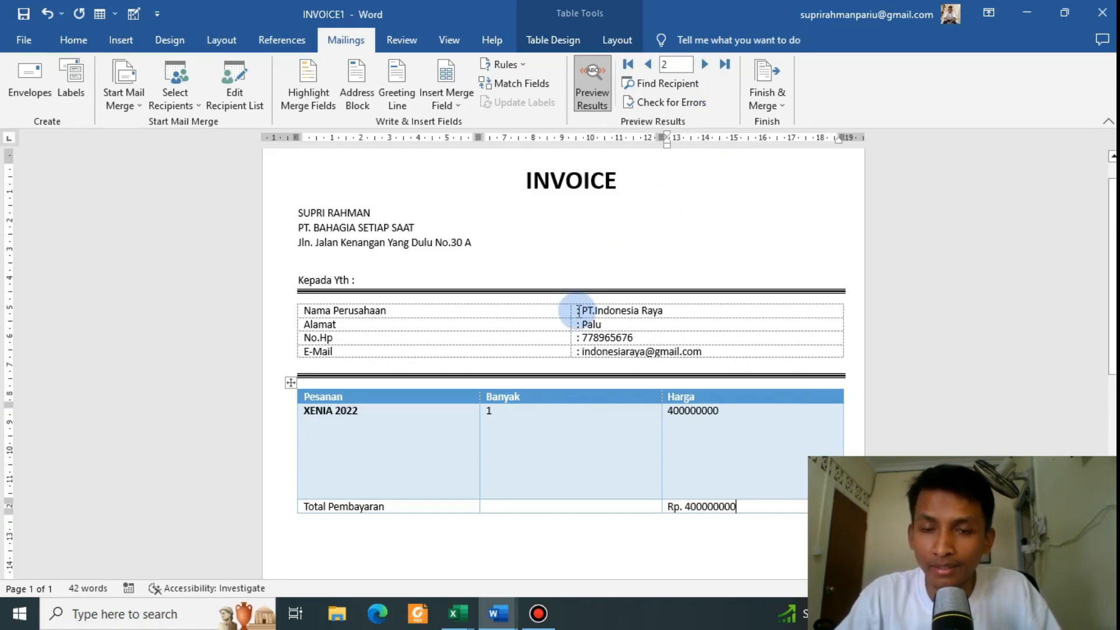
pyautogui.scroll(-1, 465, 377)
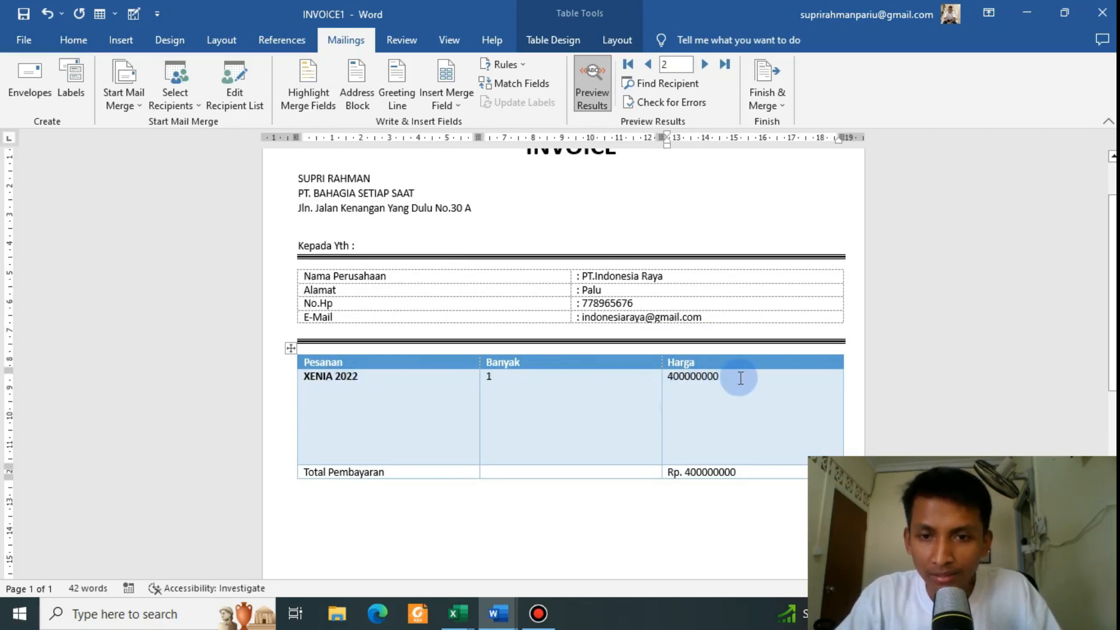
pyautogui.hotkey('alt', 'Tab')
pyautogui.hotkey('alt', 'Tab')
pyautogui.hotkey('alt', 'Tab')
pyautogui.hotkey('alt', 'Tab')
pyautogui.hotkey('alt', 'Tab')
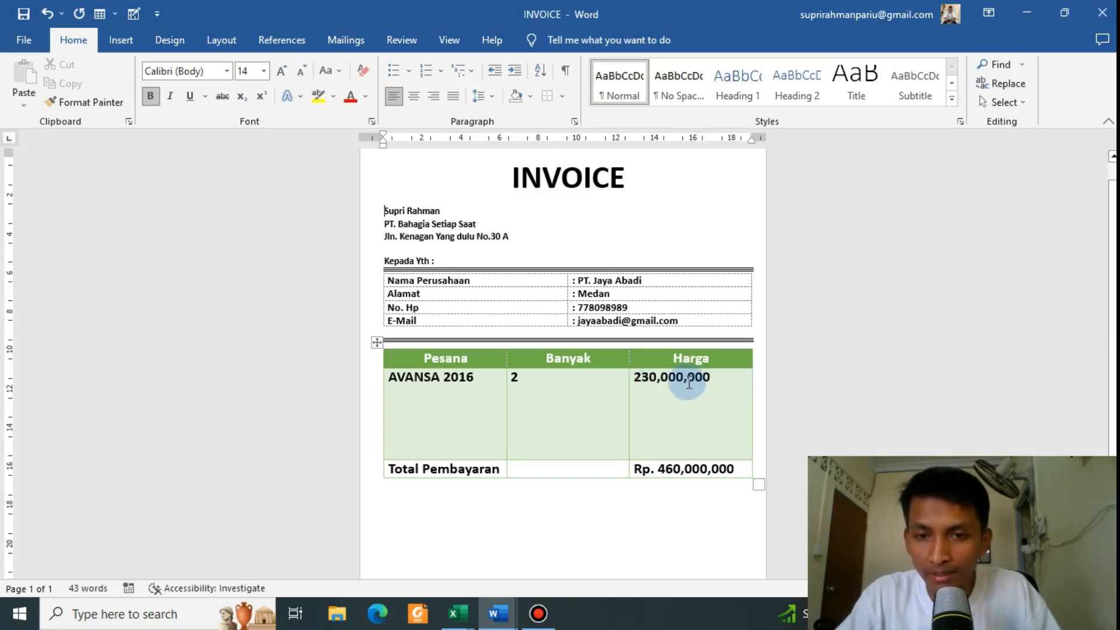
pyautogui.doubleClick(688, 378)
pyautogui.hotkey('alt', 'Tab')
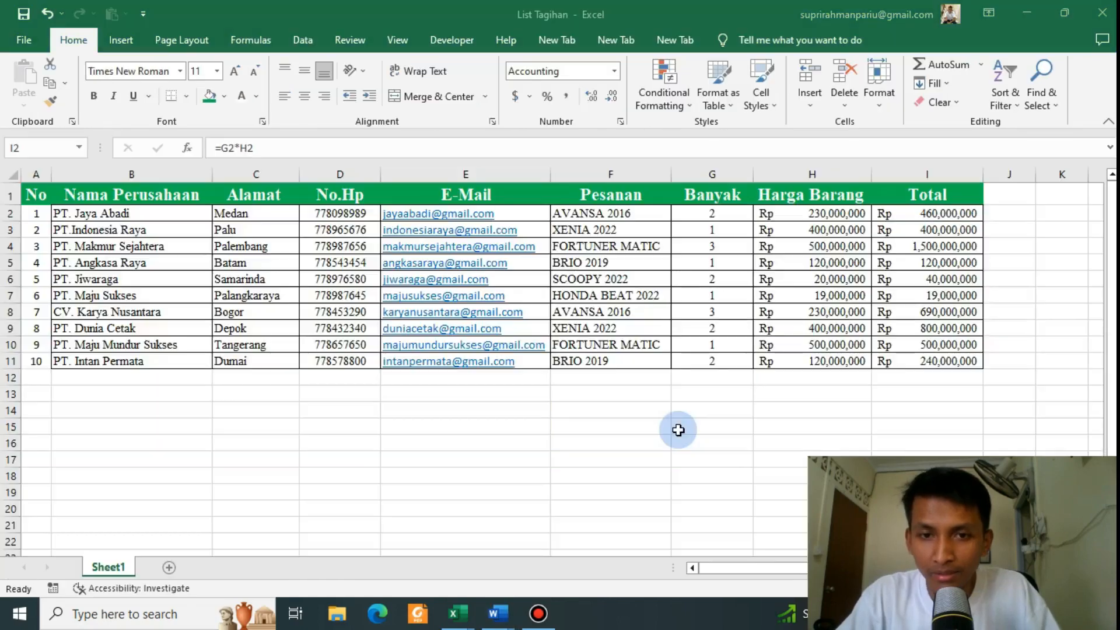
pyautogui.hotkey('alt', 'Tab')
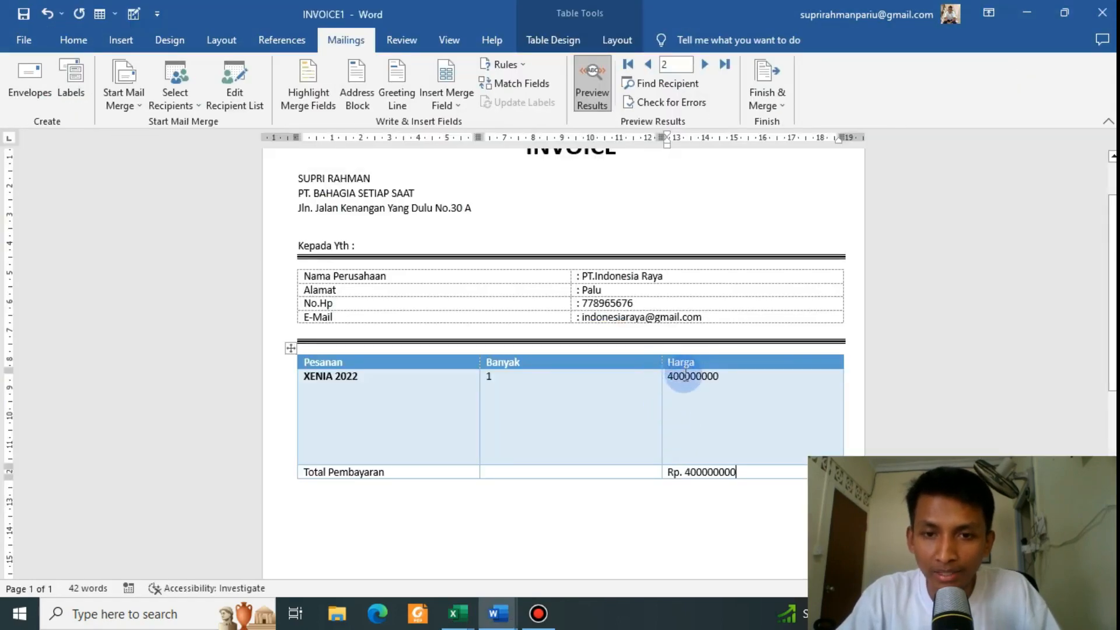
pyautogui.scroll(-2, 684, 373)
pyautogui.scroll(3, 684, 373)
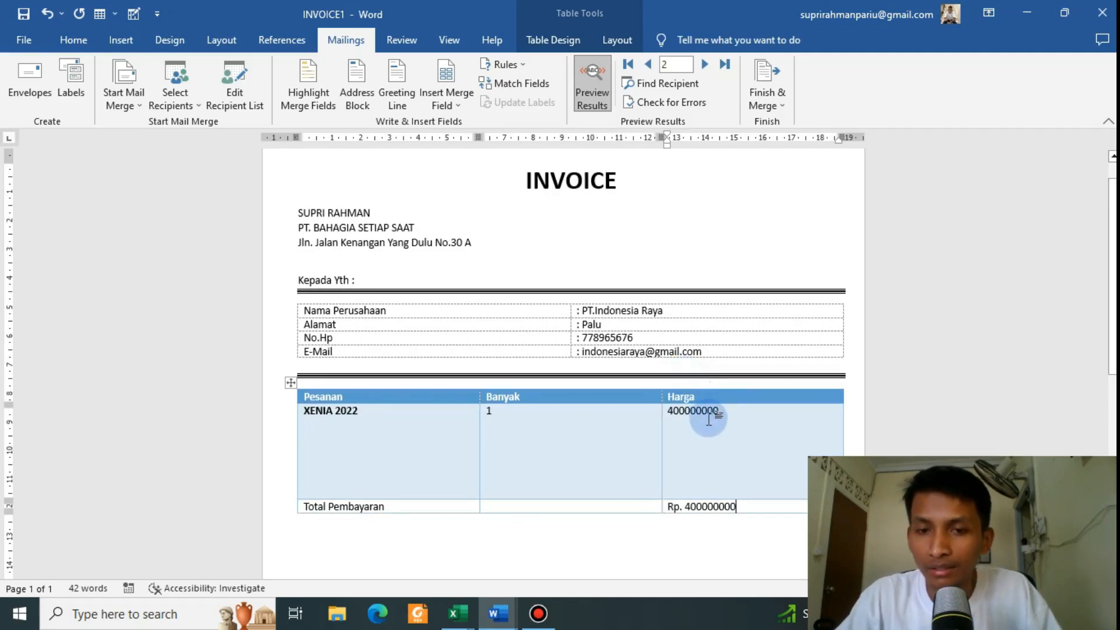
# Step: Inspect the unit prices H2:H10 in the List Tagihan workbook
pyautogui.hotkey('alt', 'Tab')
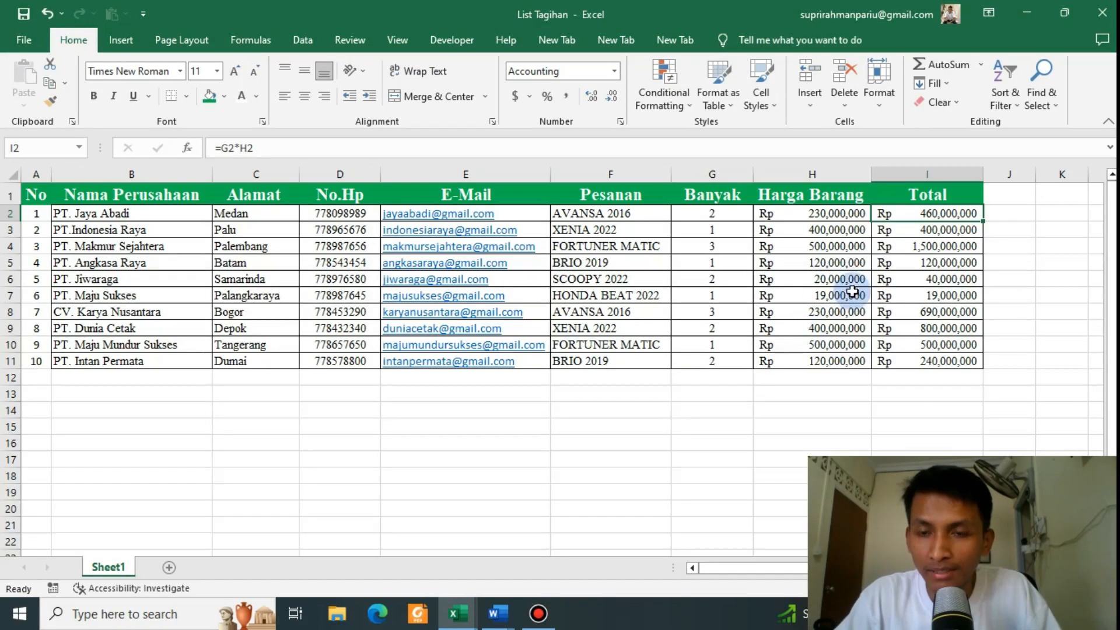
pyautogui.click(852, 291)
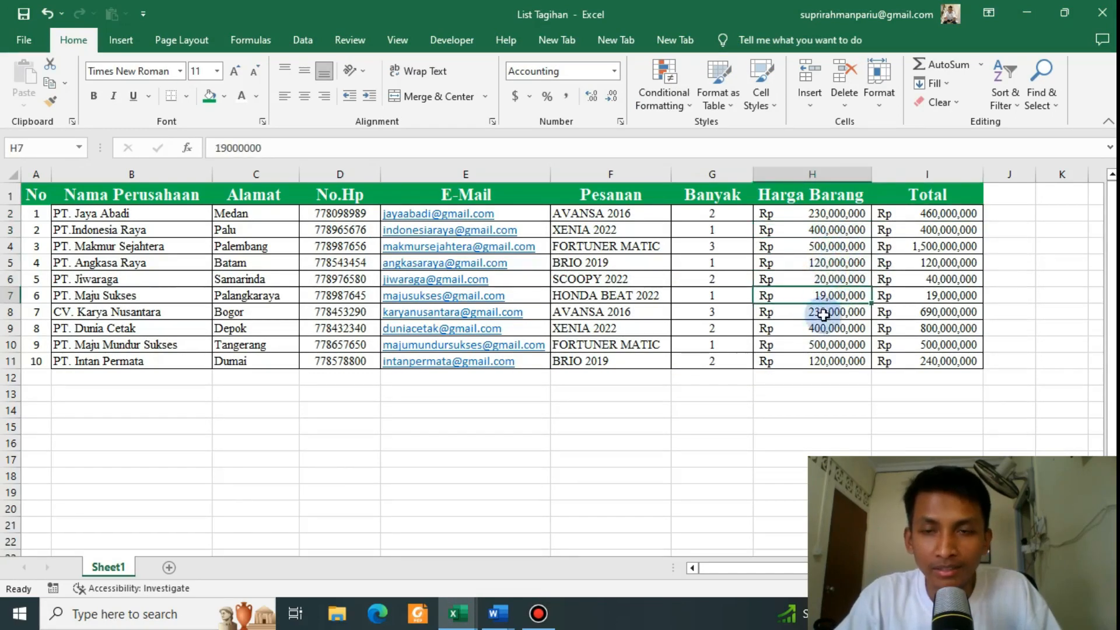
pyautogui.click(833, 257)
pyautogui.click(832, 241)
pyautogui.moveTo(829, 212); pyautogui.dragTo(831, 347)
pyautogui.hotkey('alt', 'Tab')
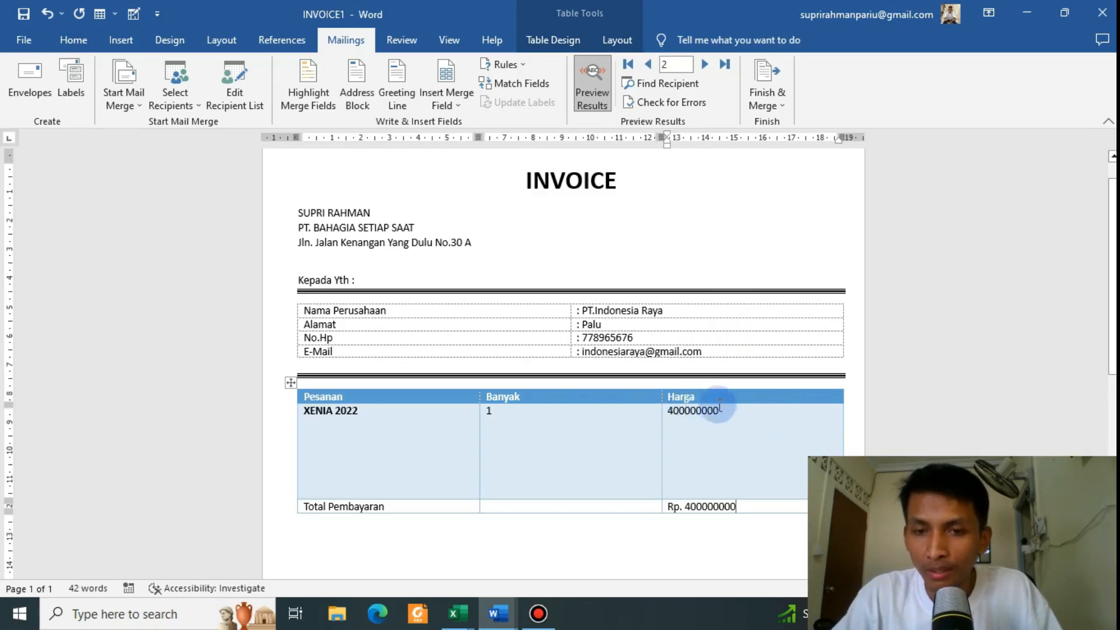
# Step: Show merge fields and reveal the Harga_Barang_ field code with Toggle Field Codes
pyautogui.click(595, 107)
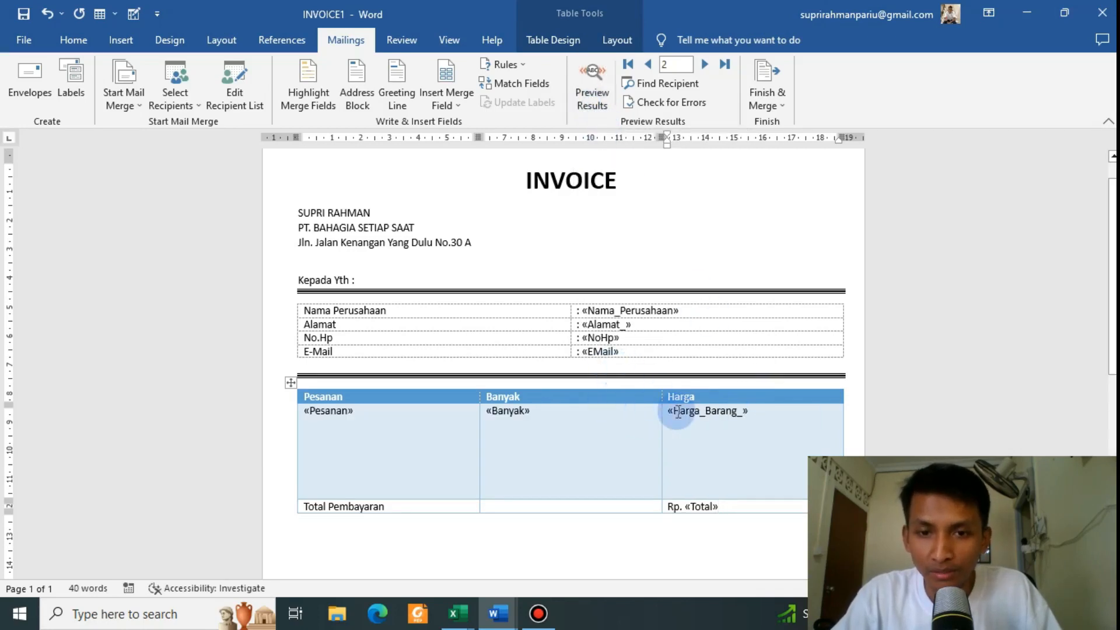
pyautogui.scroll(-2, 679, 413)
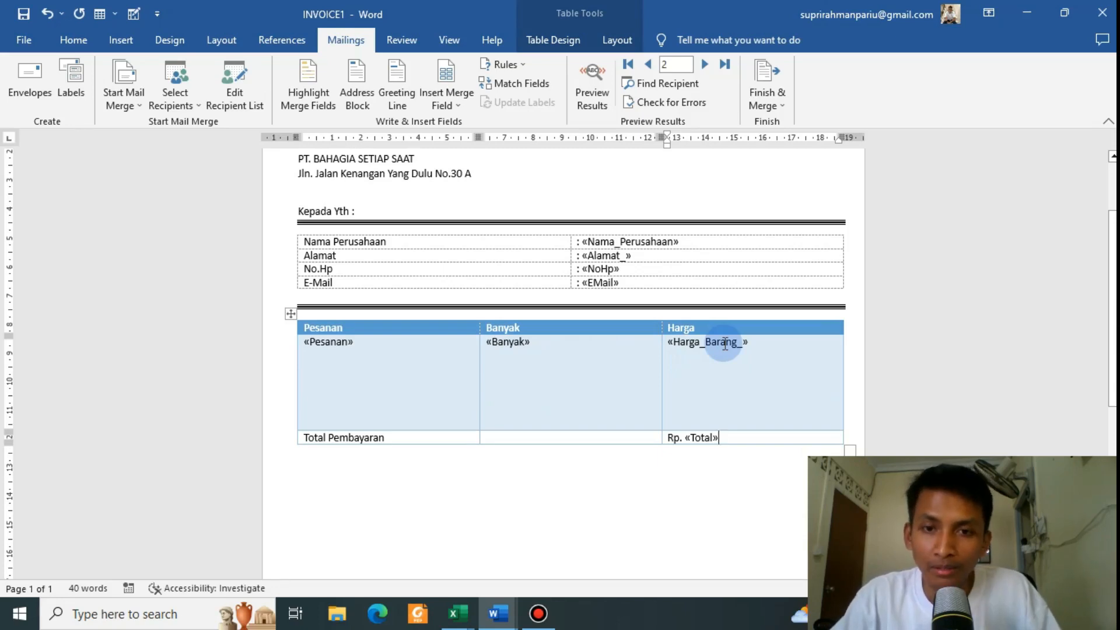
pyautogui.click(724, 343)
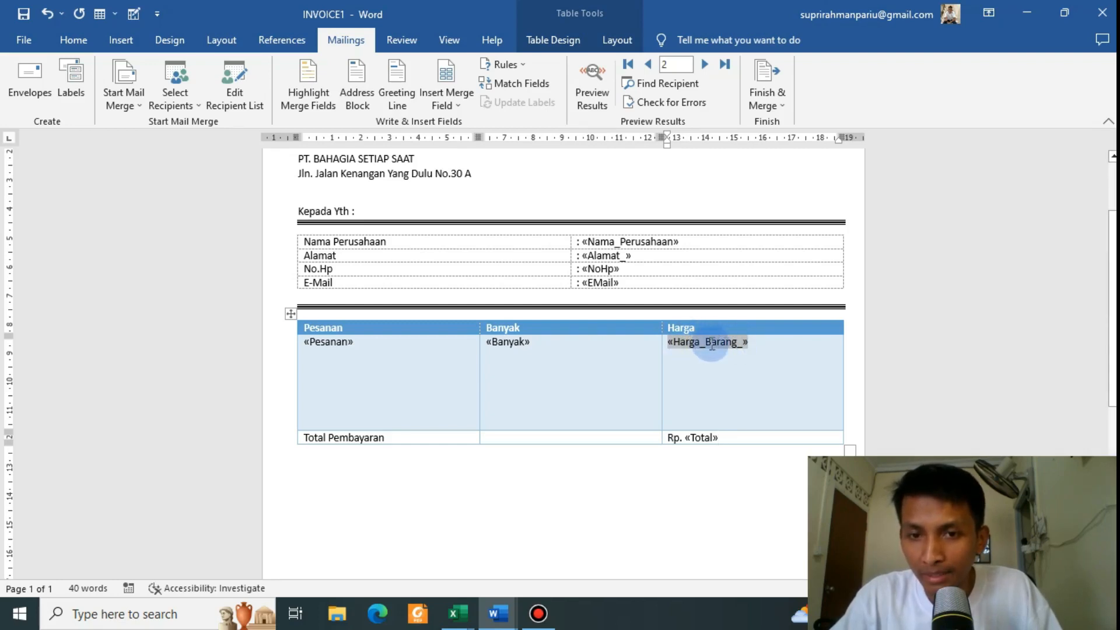
pyautogui.rightClick(710, 343)
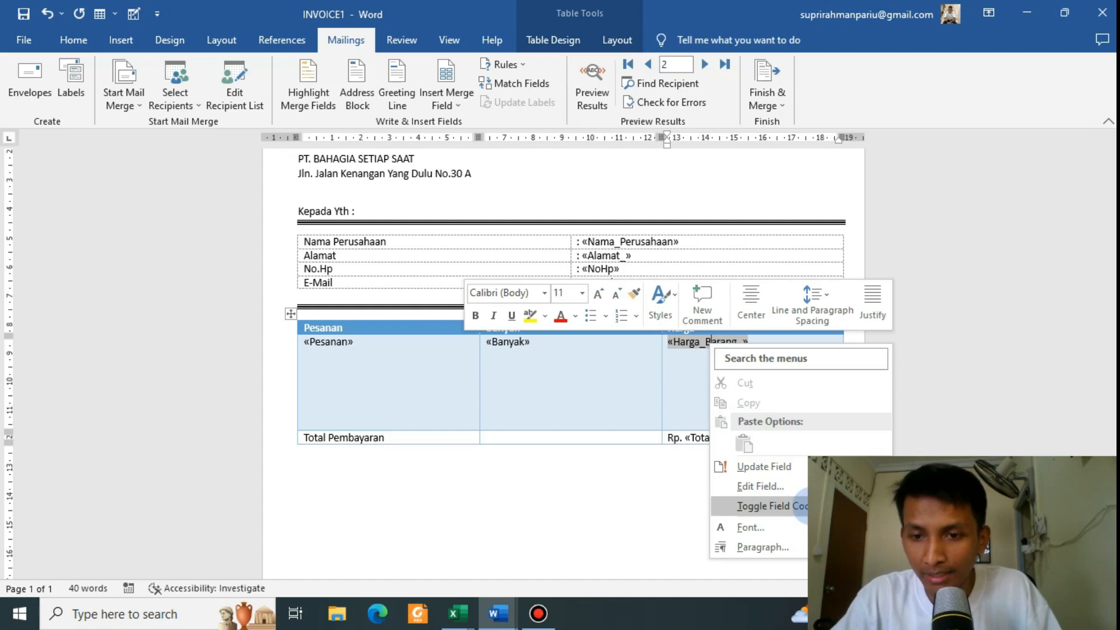
pyautogui.click(805, 507)
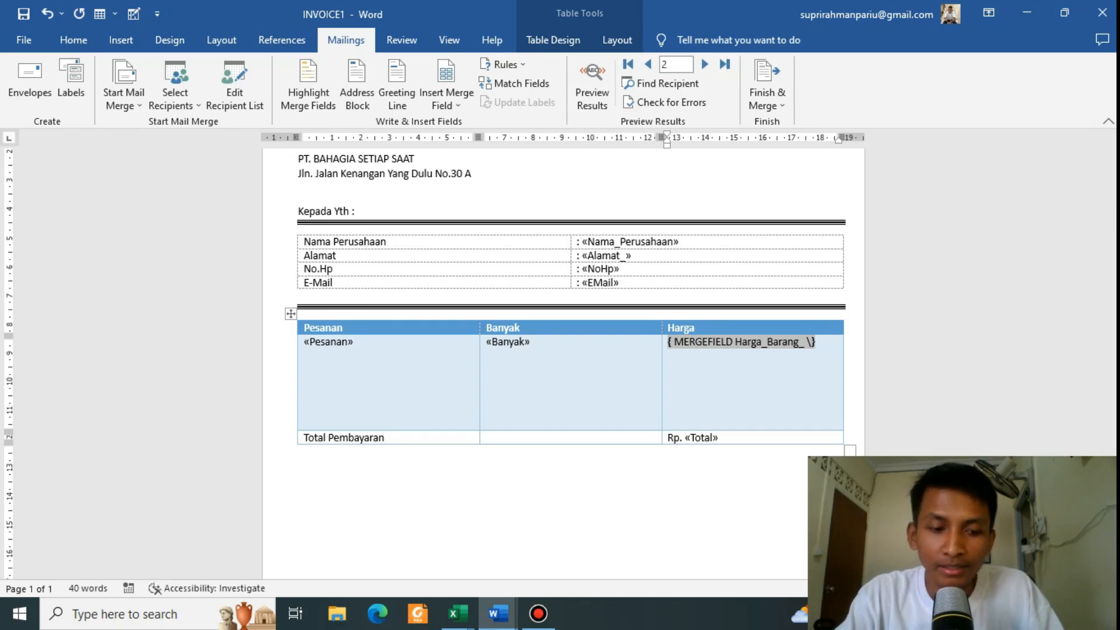
# Step: Add the \# 0, number switch to the price field code and preview the results
pyautogui.click(810, 421)
pyautogui.write('# 0,')
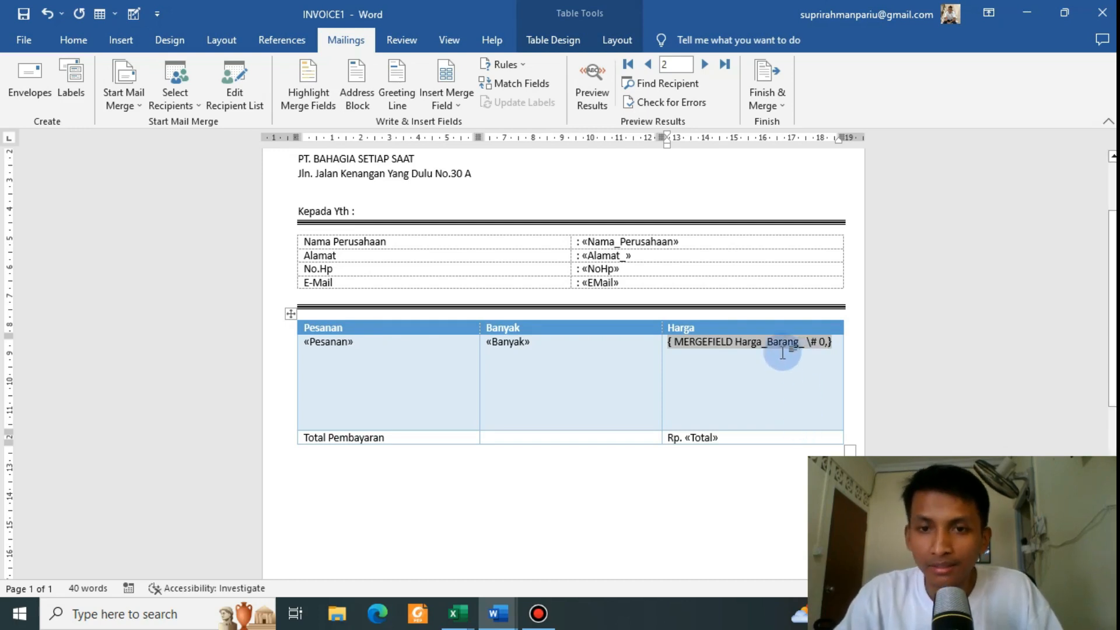
pyautogui.click(590, 97)
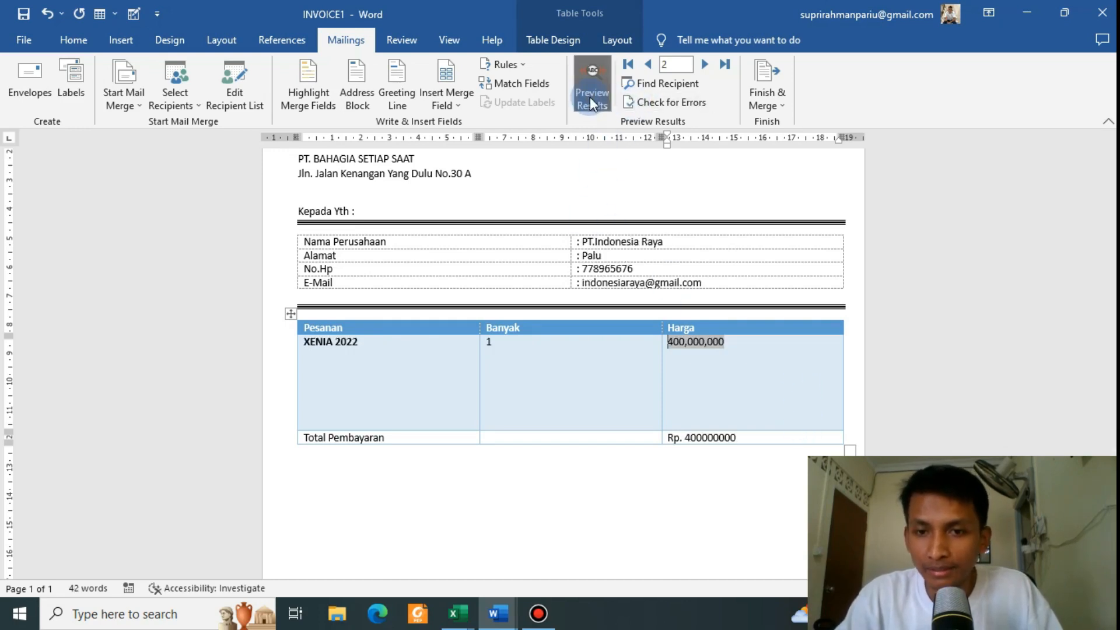
pyautogui.click(738, 350)
pyautogui.click(738, 350)
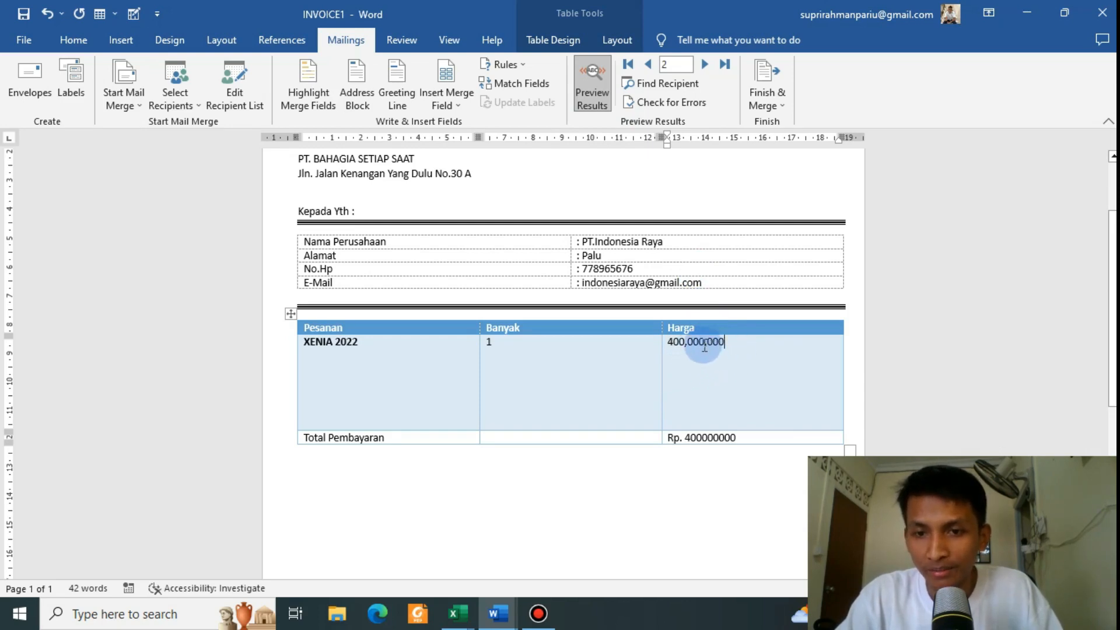
pyautogui.rightClick(721, 350)
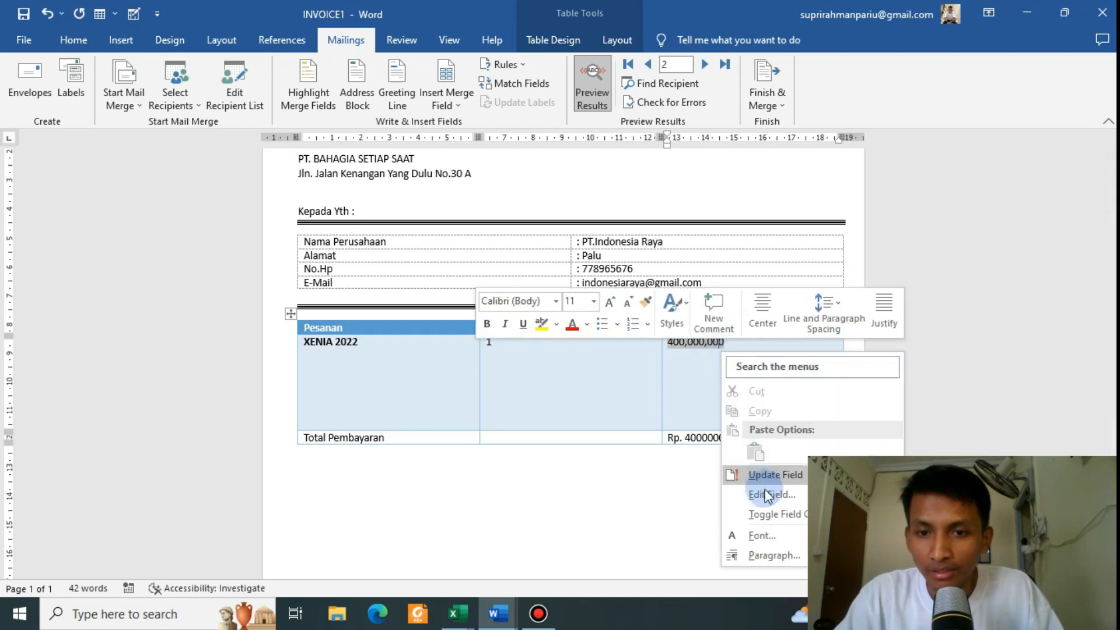
pyautogui.click(775, 514)
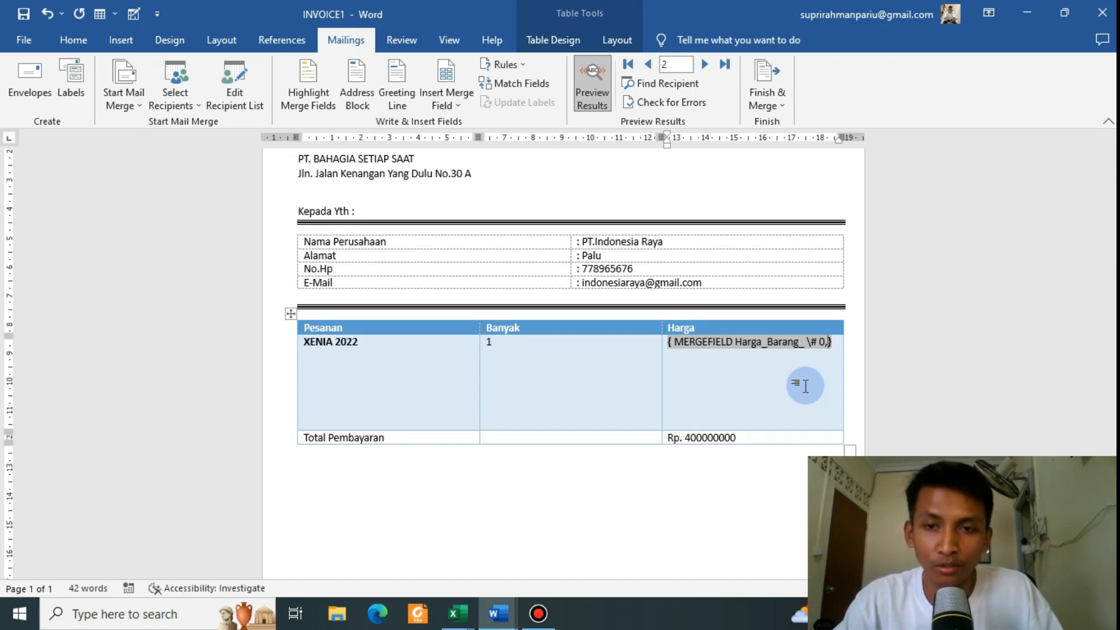
pyautogui.click(592, 93)
pyautogui.click(592, 87)
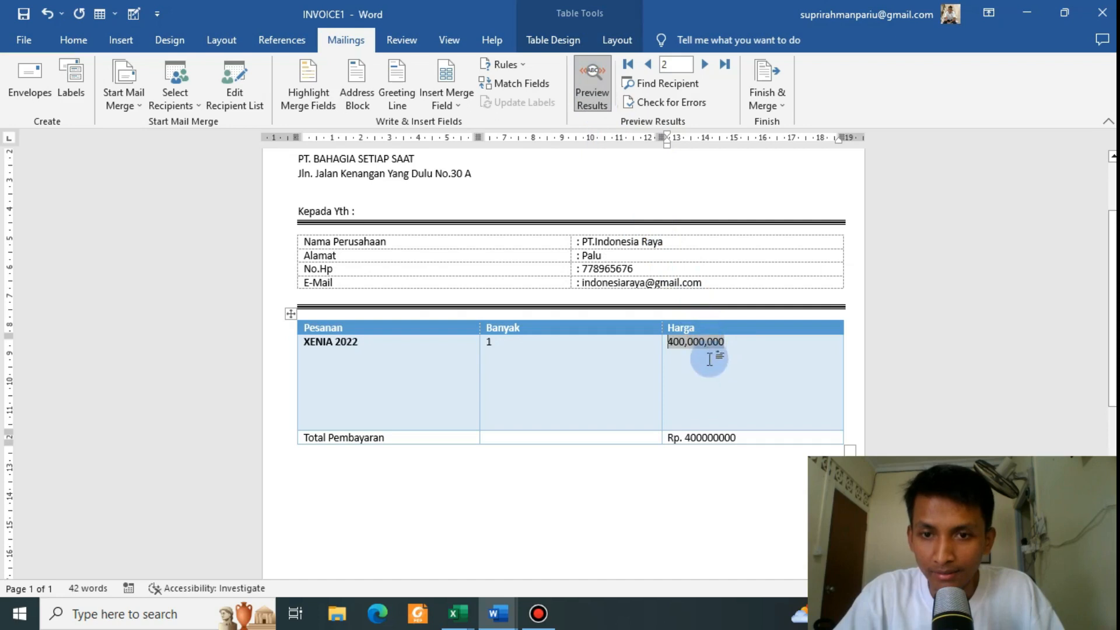
pyautogui.scroll(-1, 685, 356)
pyautogui.scroll(-1, 694, 332)
pyautogui.scroll(1, 665, 397)
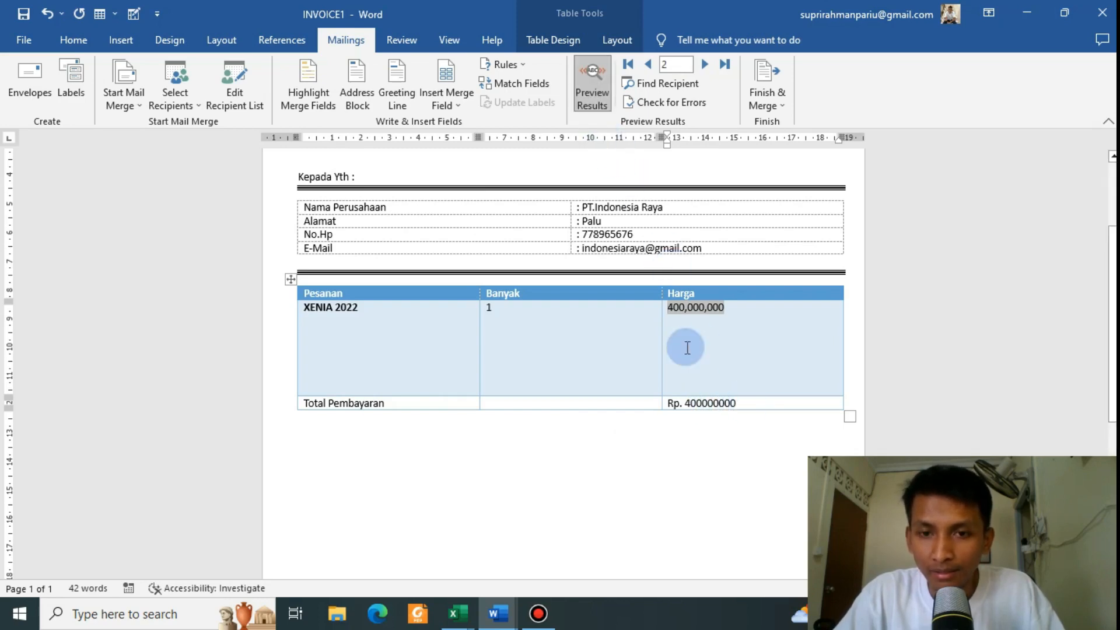
# Step: Add the \# 0, switch to the MERGEFIELD Total code so the preview reads Rp. 400,000,000
pyautogui.click(597, 102)
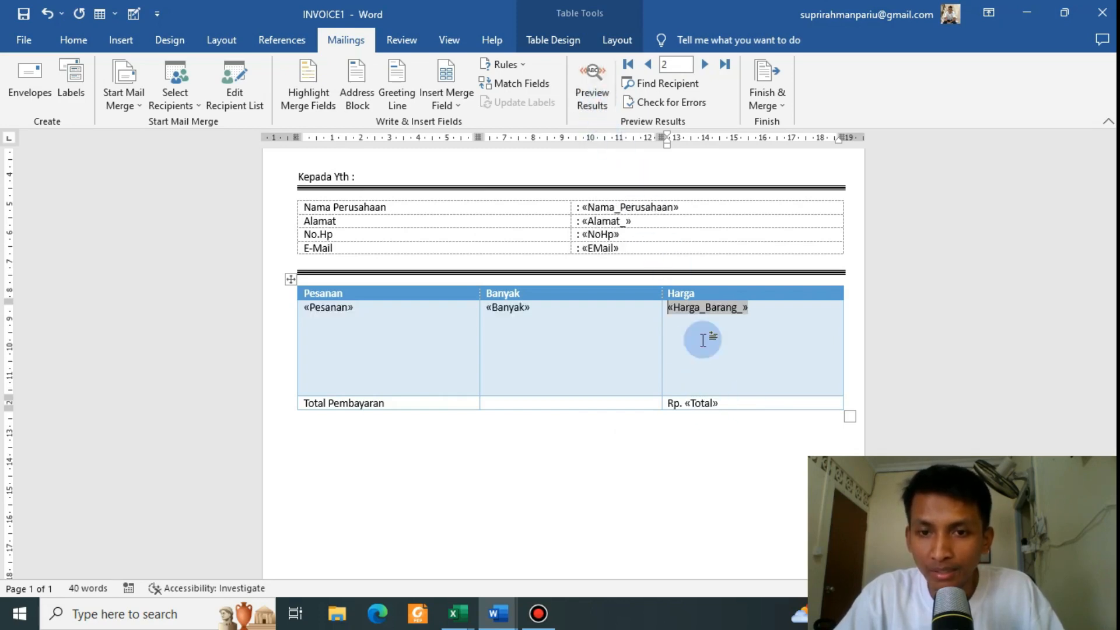
pyautogui.click(699, 403)
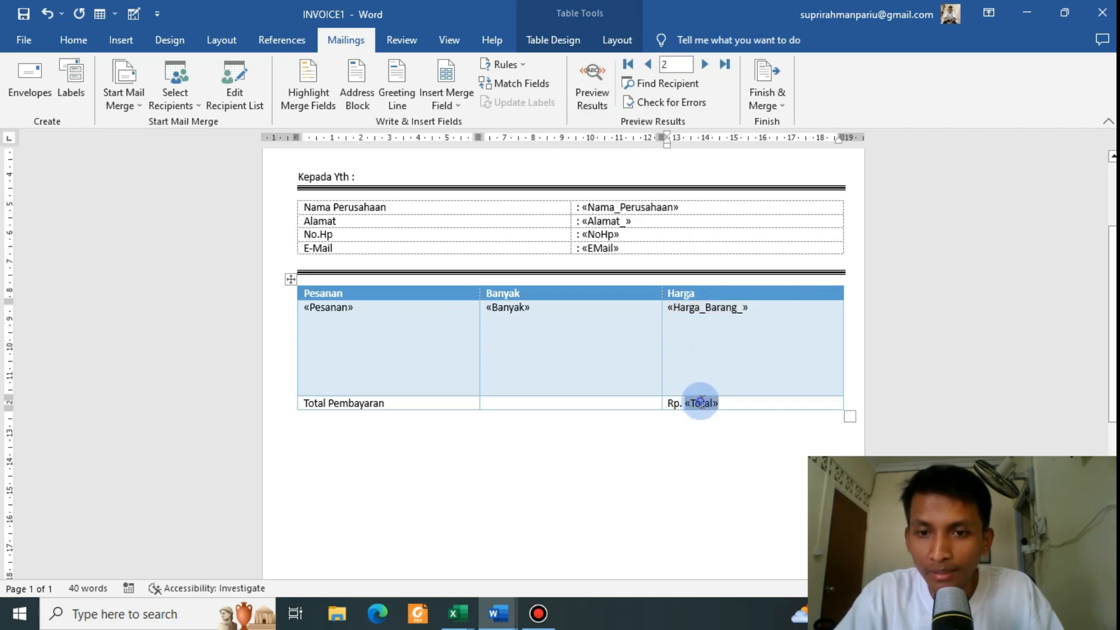
pyautogui.rightClick(701, 402)
pyautogui.click(744, 352)
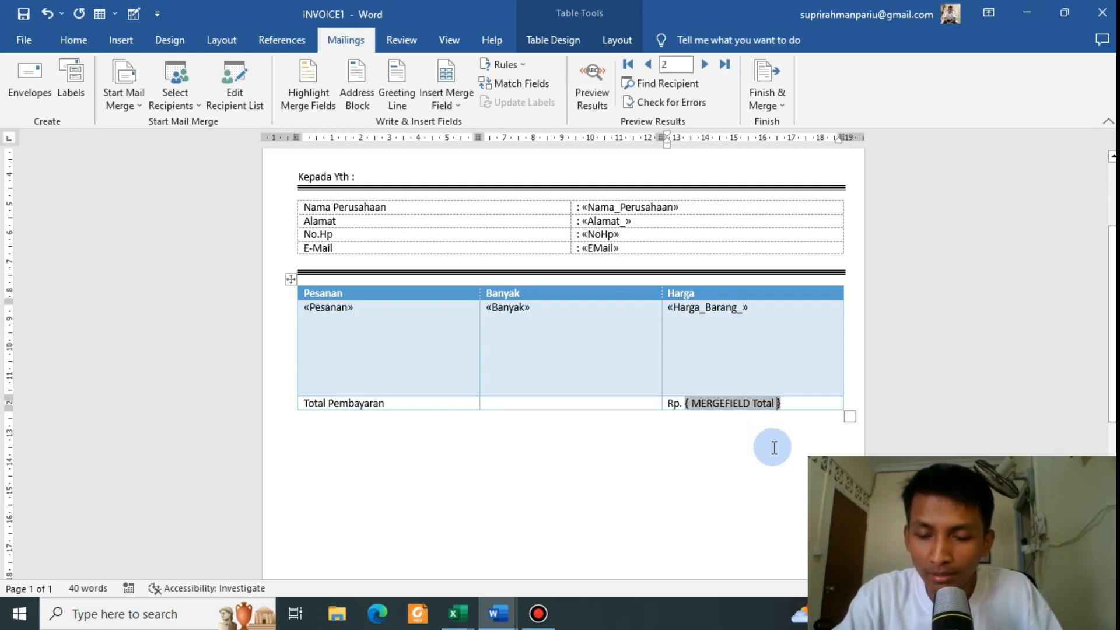
pyautogui.write('\\')
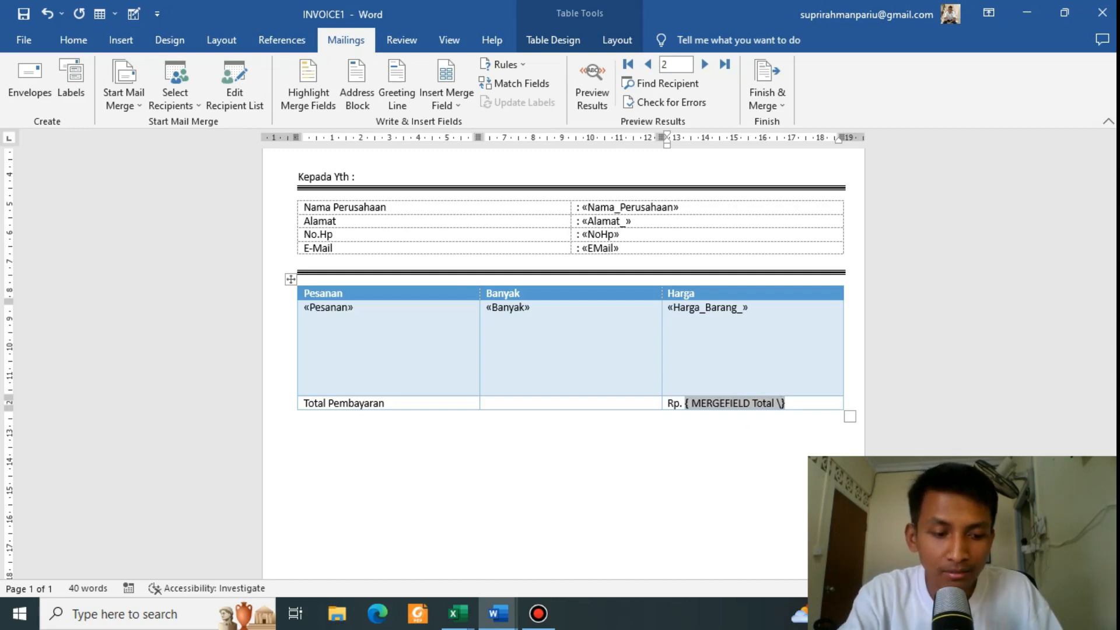
pyautogui.write('# 0,')
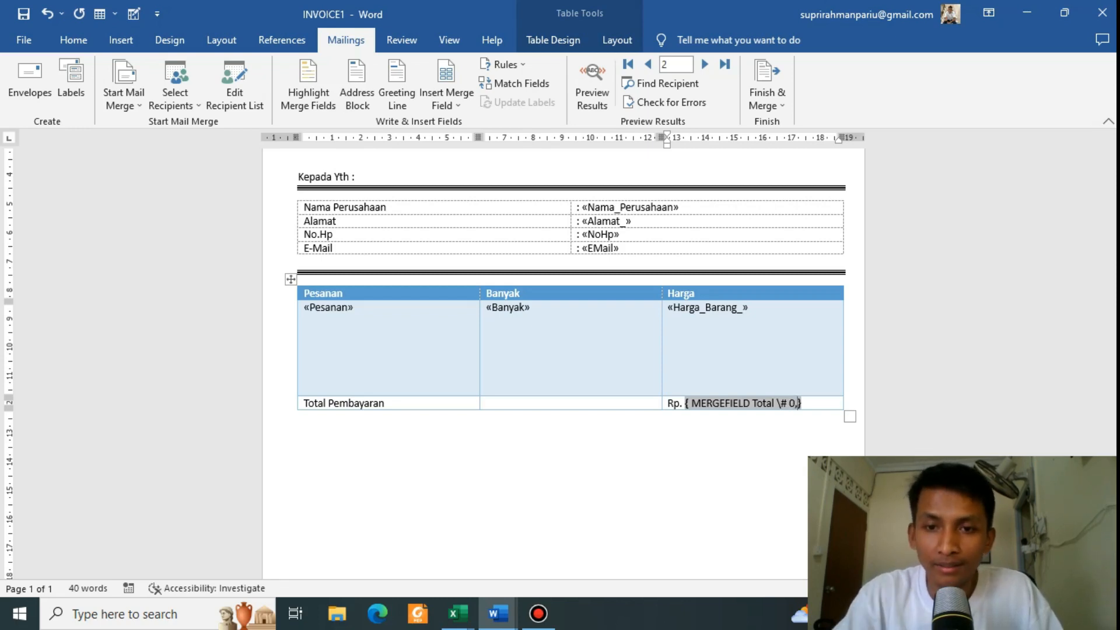
pyautogui.click(608, 93)
pyautogui.scroll(-1, 735, 376)
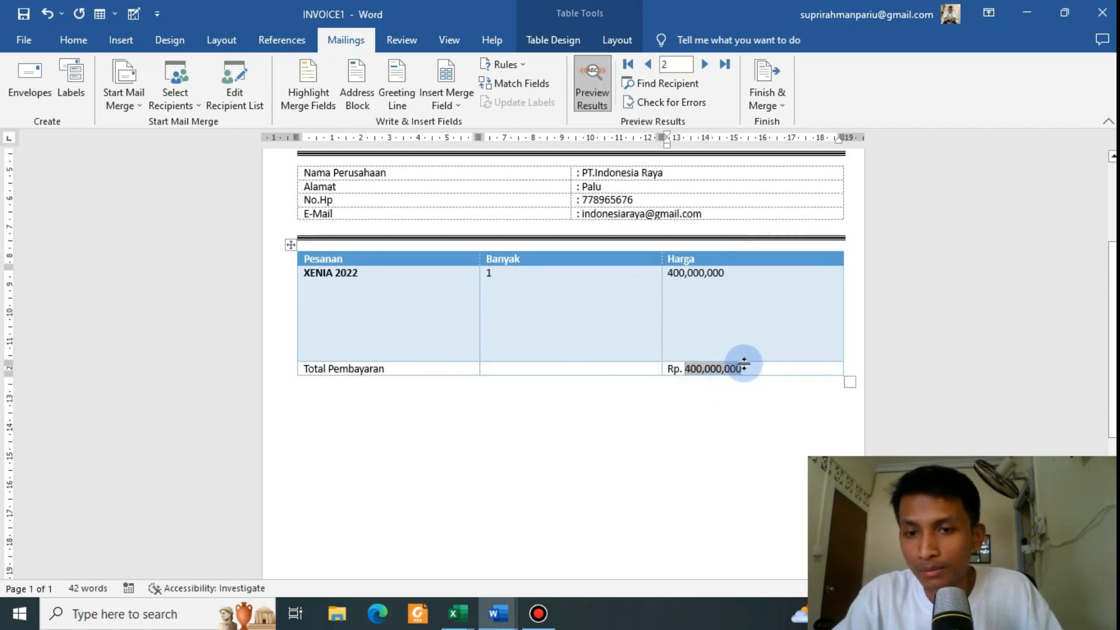
# Step: Confirm the thousands-separated total, then bring up the Finish & Merge options
pyautogui.click(757, 368)
pyautogui.scroll(2, 755, 367)
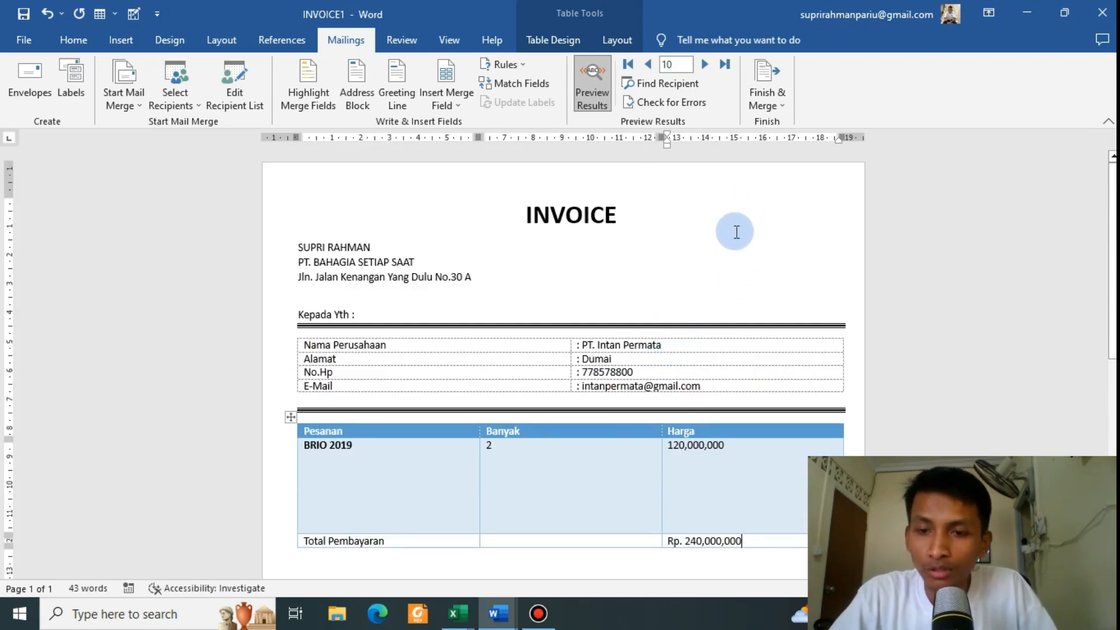
pyautogui.click(771, 107)
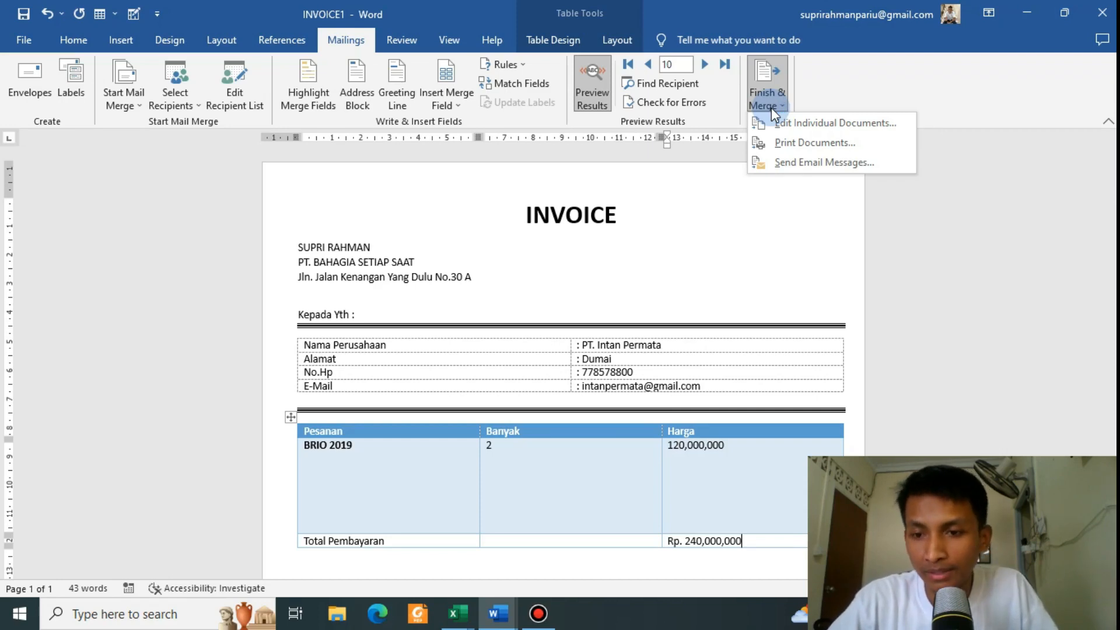
# Step: Merge all records into a new document with Edit Individual Documents
pyautogui.click(832, 122)
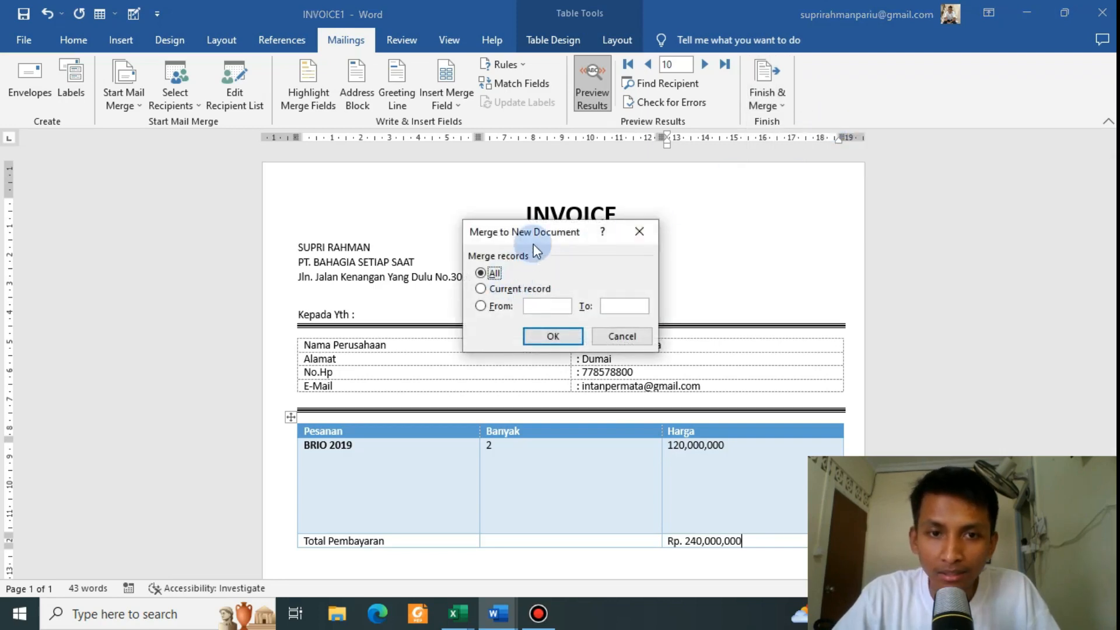
pyautogui.moveTo(543, 237); pyautogui.dragTo(599, 196)
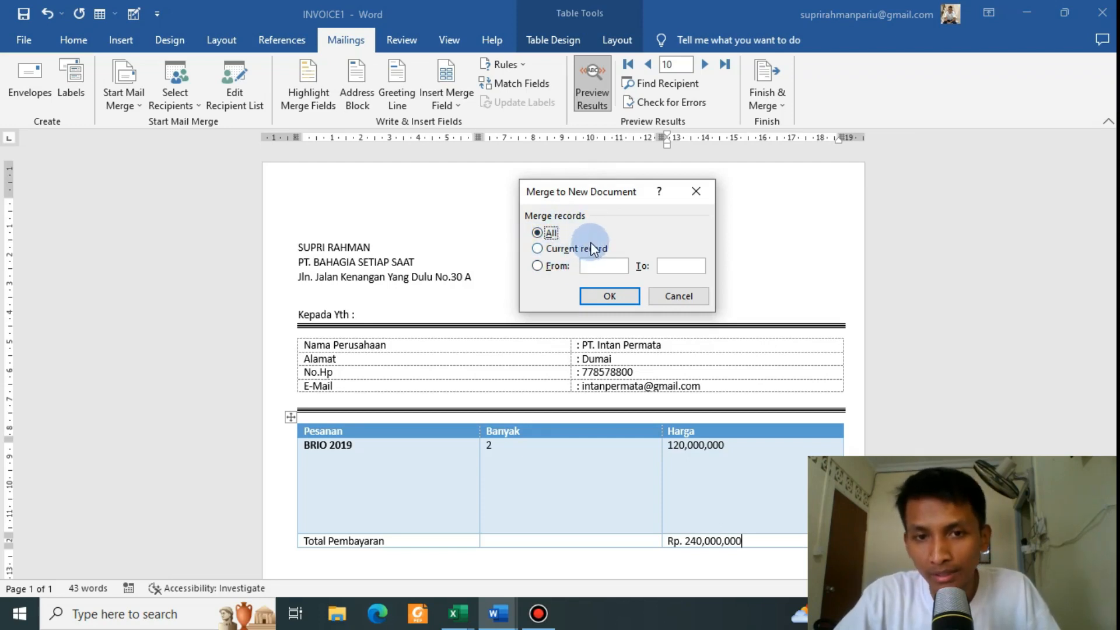
pyautogui.click(612, 302)
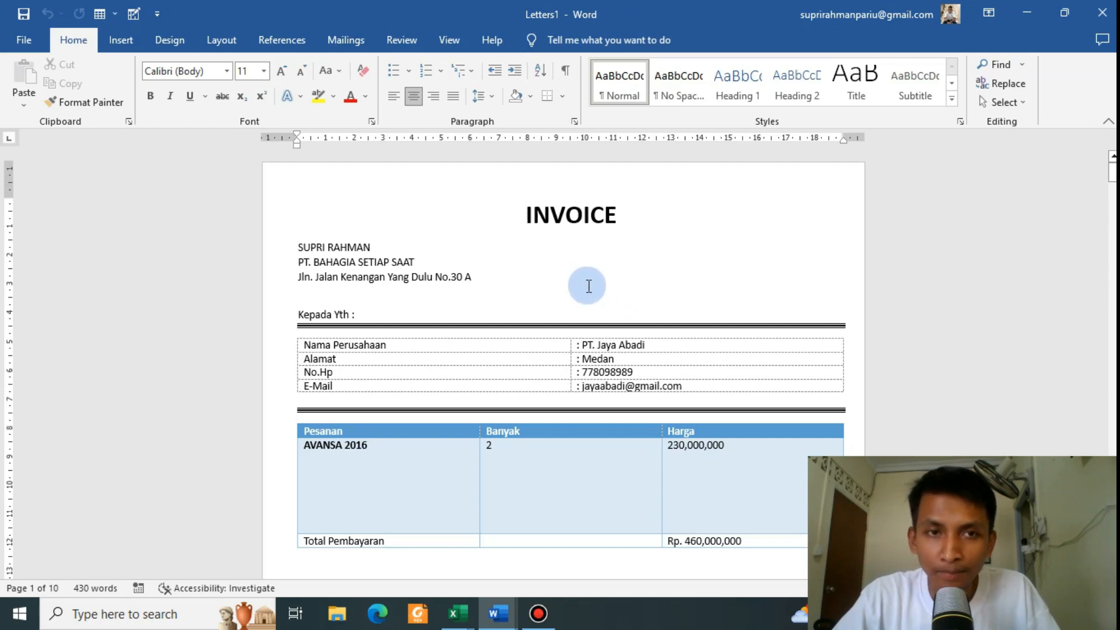
pyautogui.scroll(-5, 589, 286)
pyautogui.scroll(5, 588, 285)
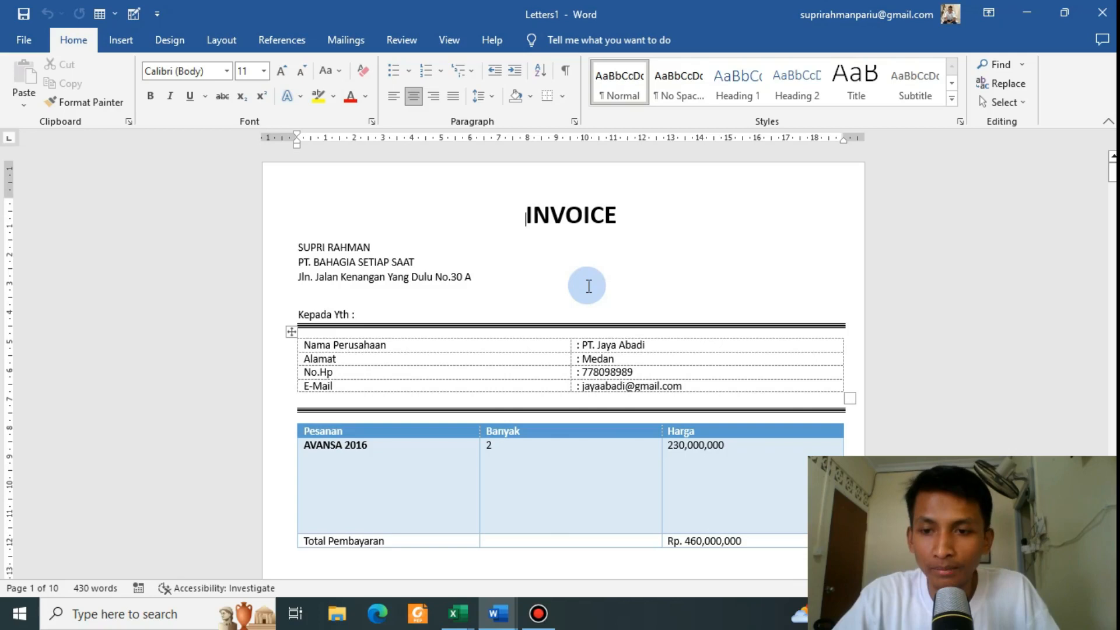
pyautogui.scroll(-2, 588, 286)
pyautogui.scroll(2, 580, 287)
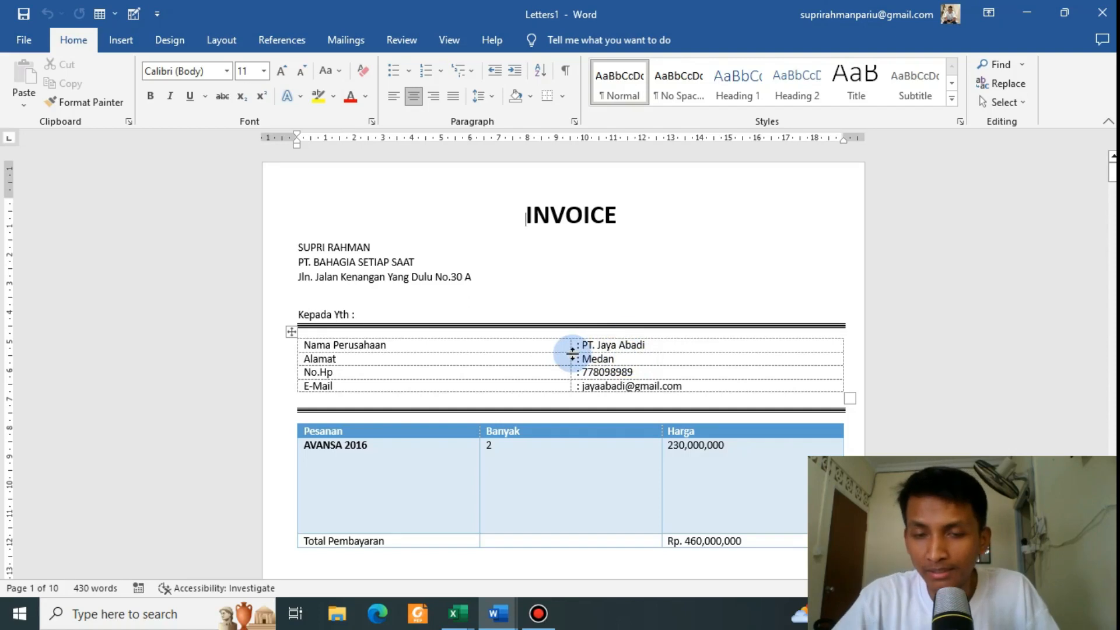
pyautogui.scroll(-8, 630, 338)
pyautogui.scroll(-8, 631, 340)
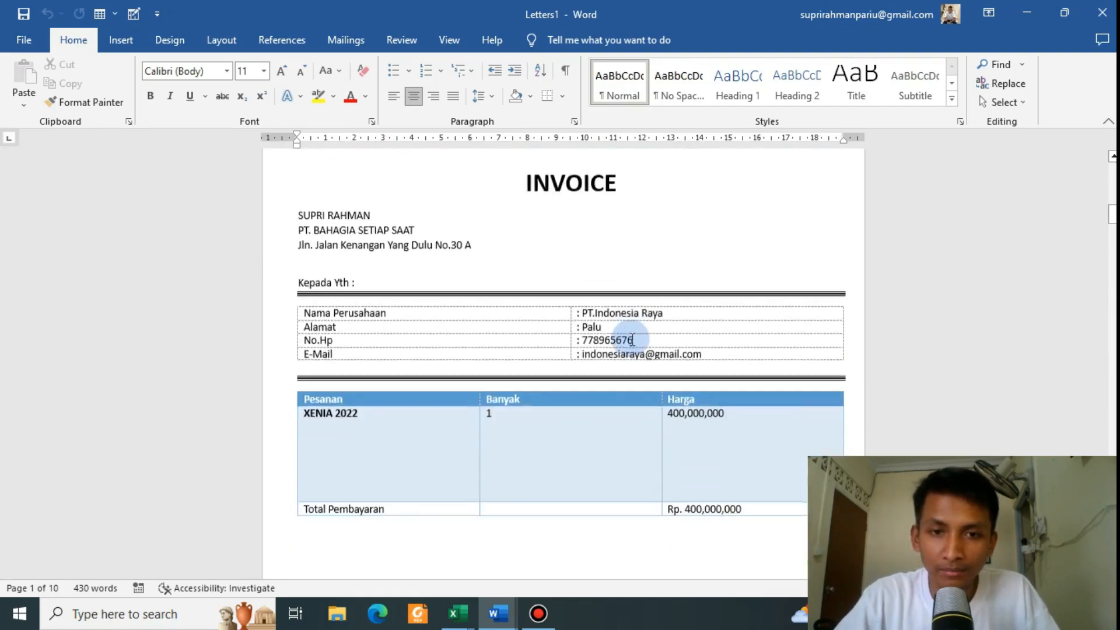
pyautogui.scroll(1, 632, 339)
pyautogui.scroll(-12, 631, 339)
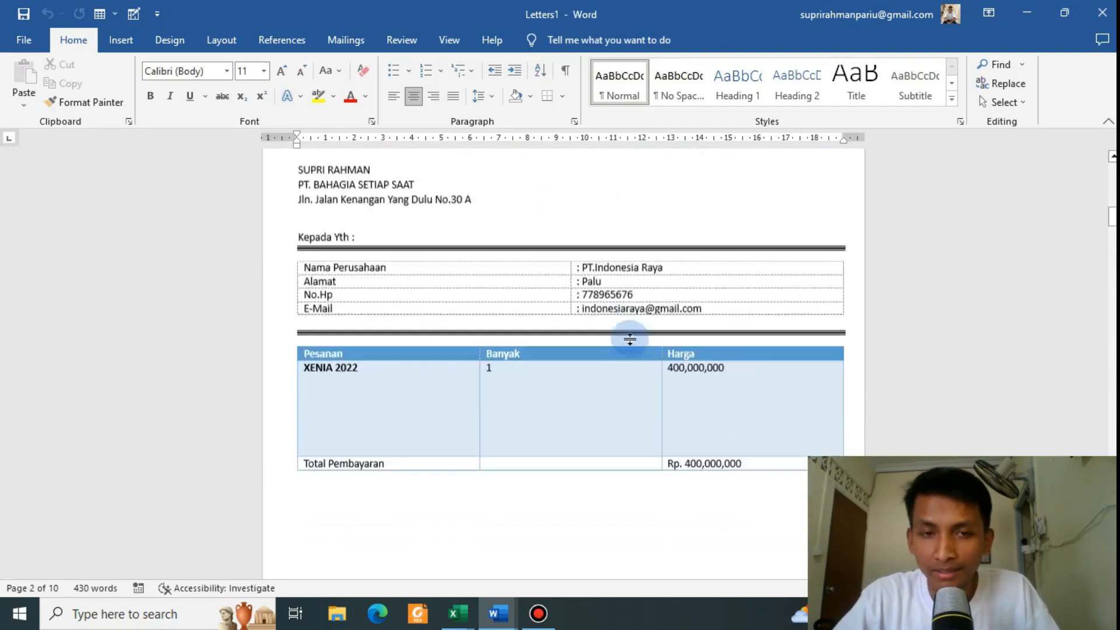
pyautogui.scroll(-4, 631, 339)
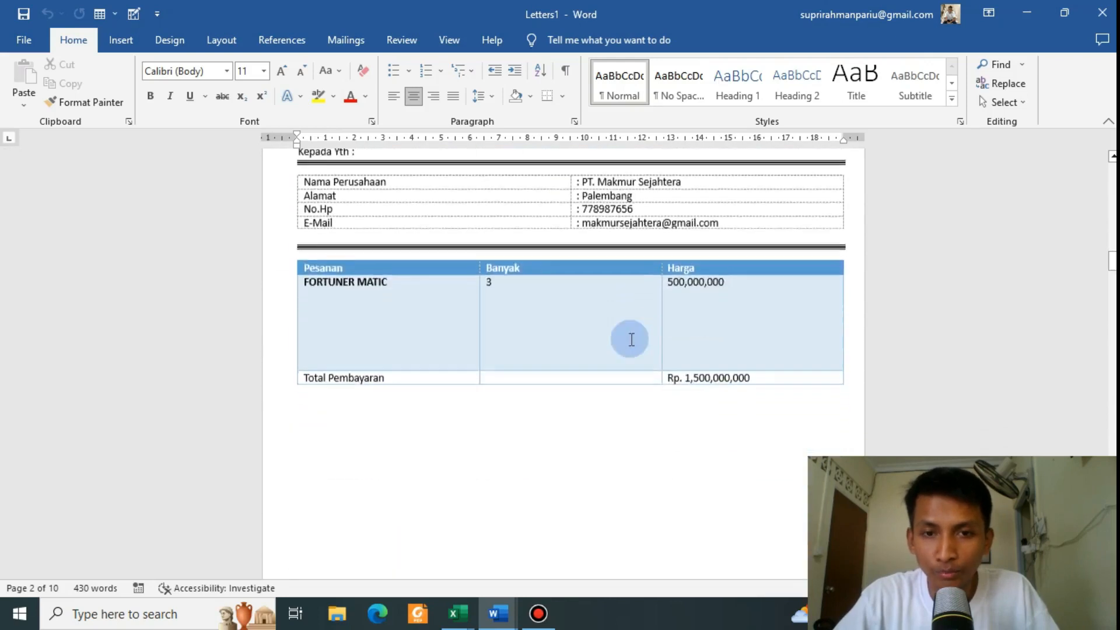
pyautogui.scroll(4, 631, 339)
pyautogui.scroll(-4, 631, 339)
pyautogui.scroll(-15, 631, 339)
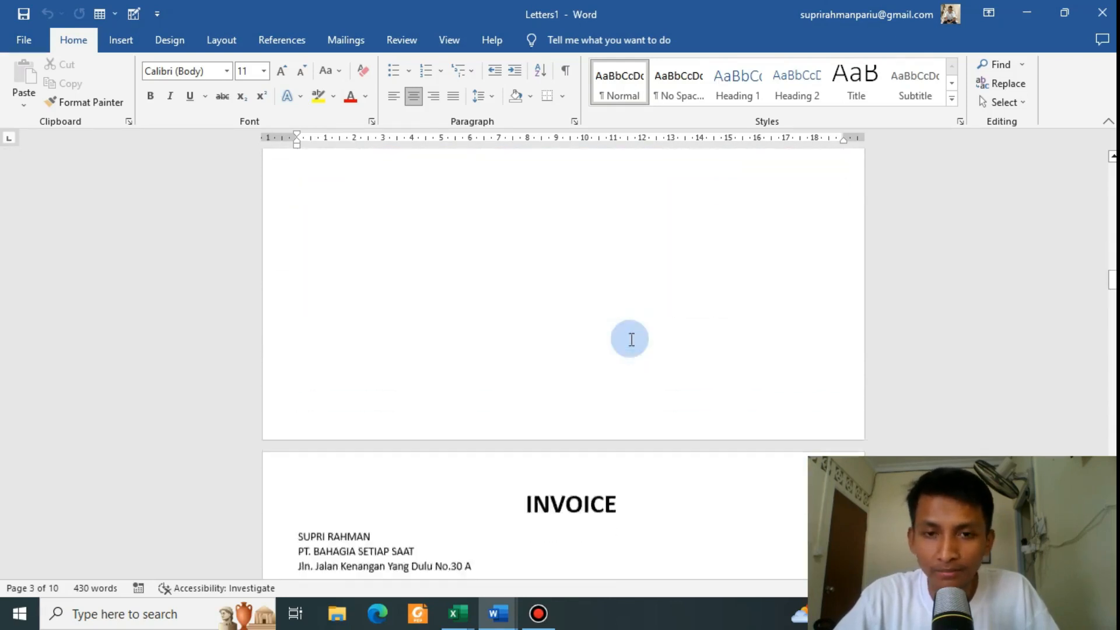
pyautogui.scroll(-10, 631, 339)
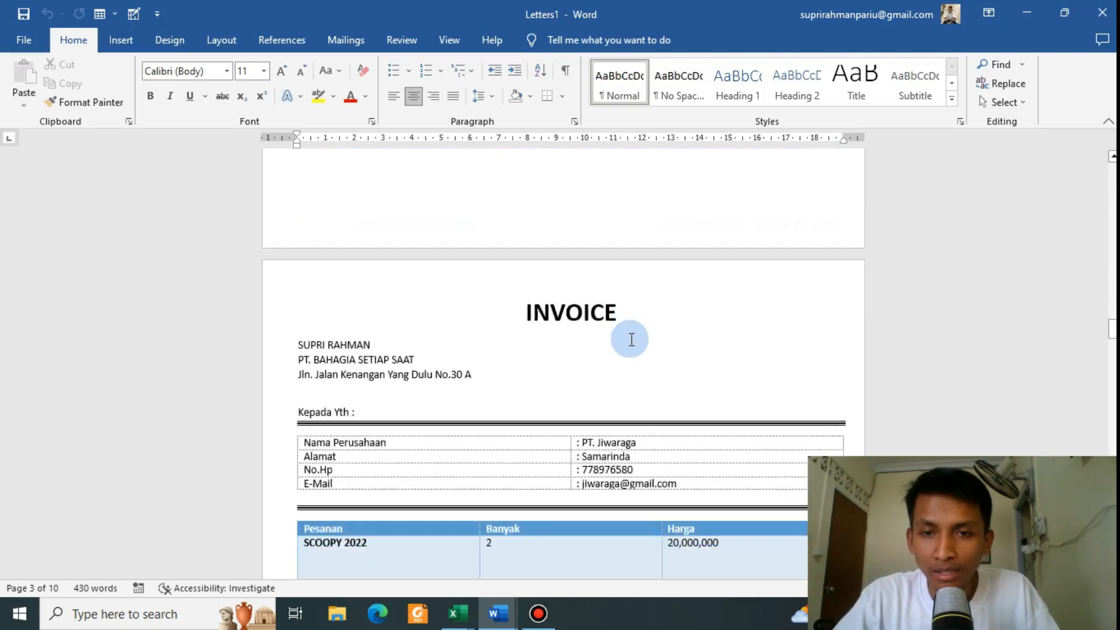
pyautogui.scroll(3, 632, 339)
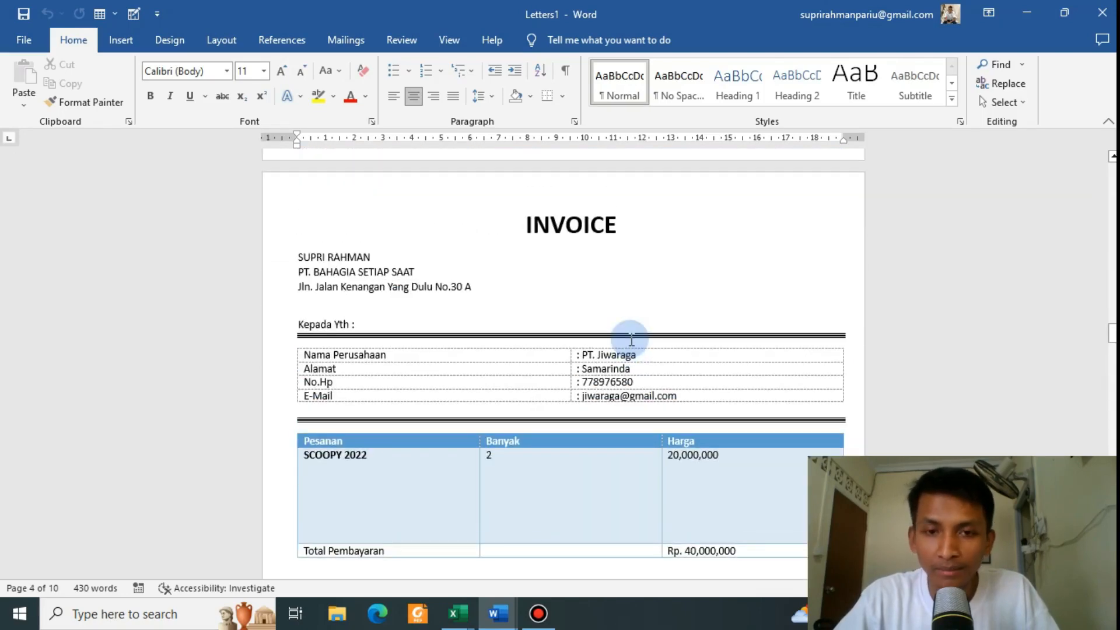
pyautogui.scroll(-12, 631, 339)
pyautogui.scroll(-12, 631, 339)
pyautogui.scroll(12, 631, 339)
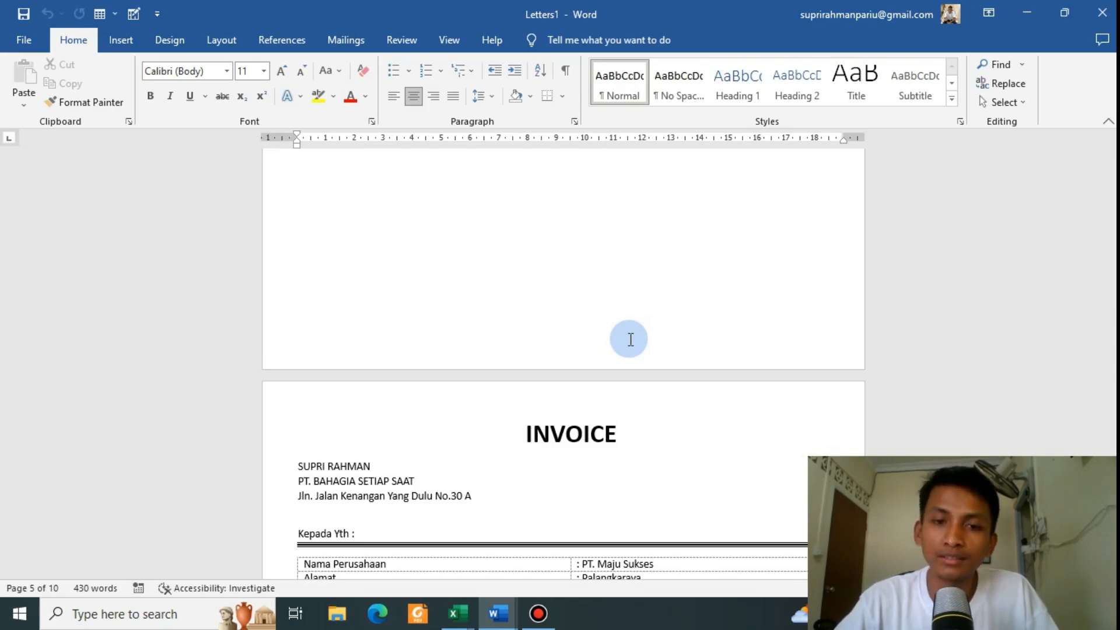
pyautogui.scroll(-10, 618, 340)
pyautogui.scroll(12, 596, 362)
pyautogui.scroll(-10, 594, 359)
pyautogui.scroll(3, 594, 359)
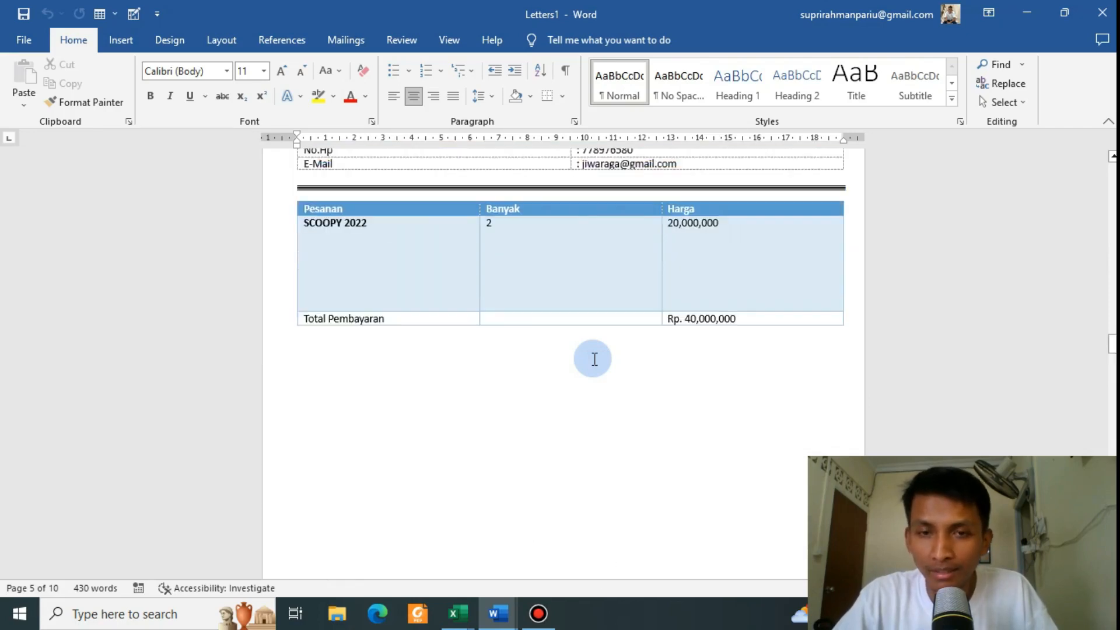
pyautogui.scroll(15, 595, 359)
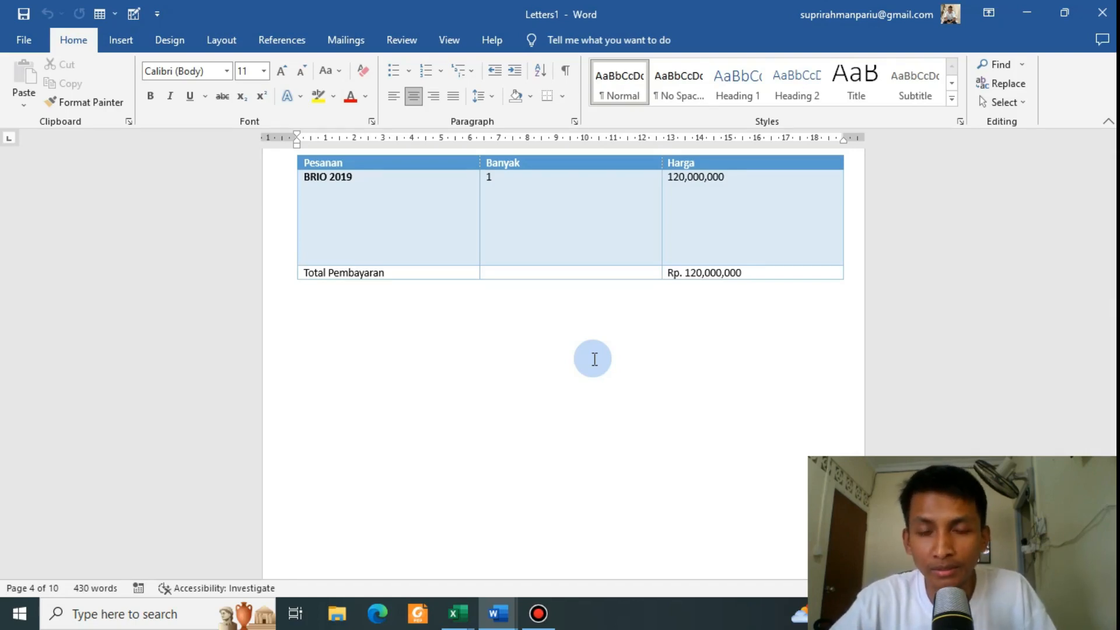
pyautogui.scroll(12, 595, 359)
pyautogui.scroll(8, 594, 358)
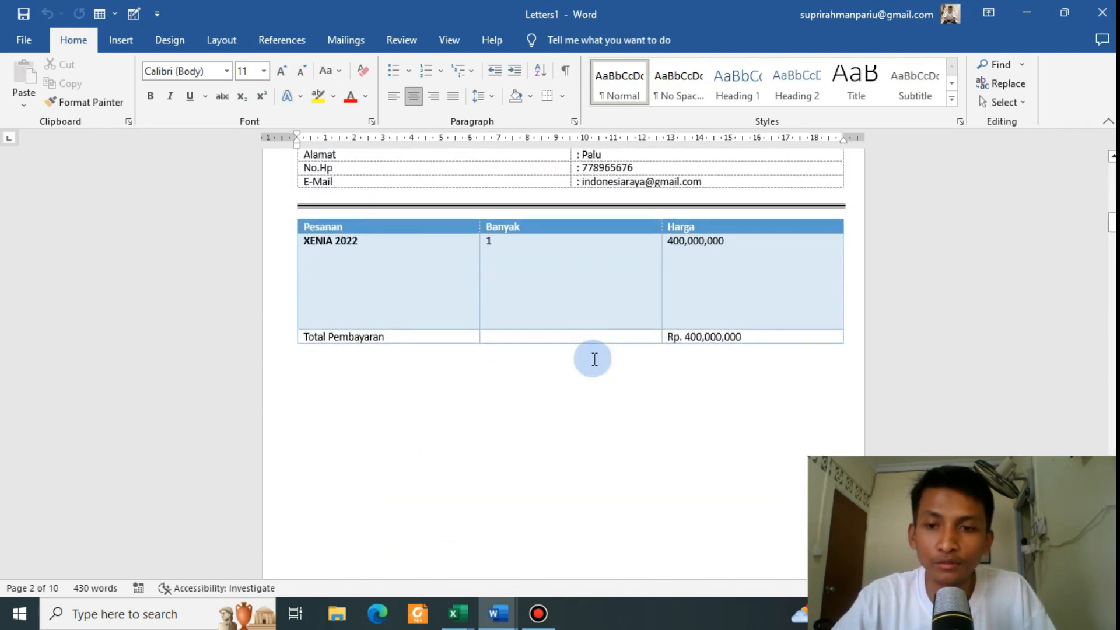